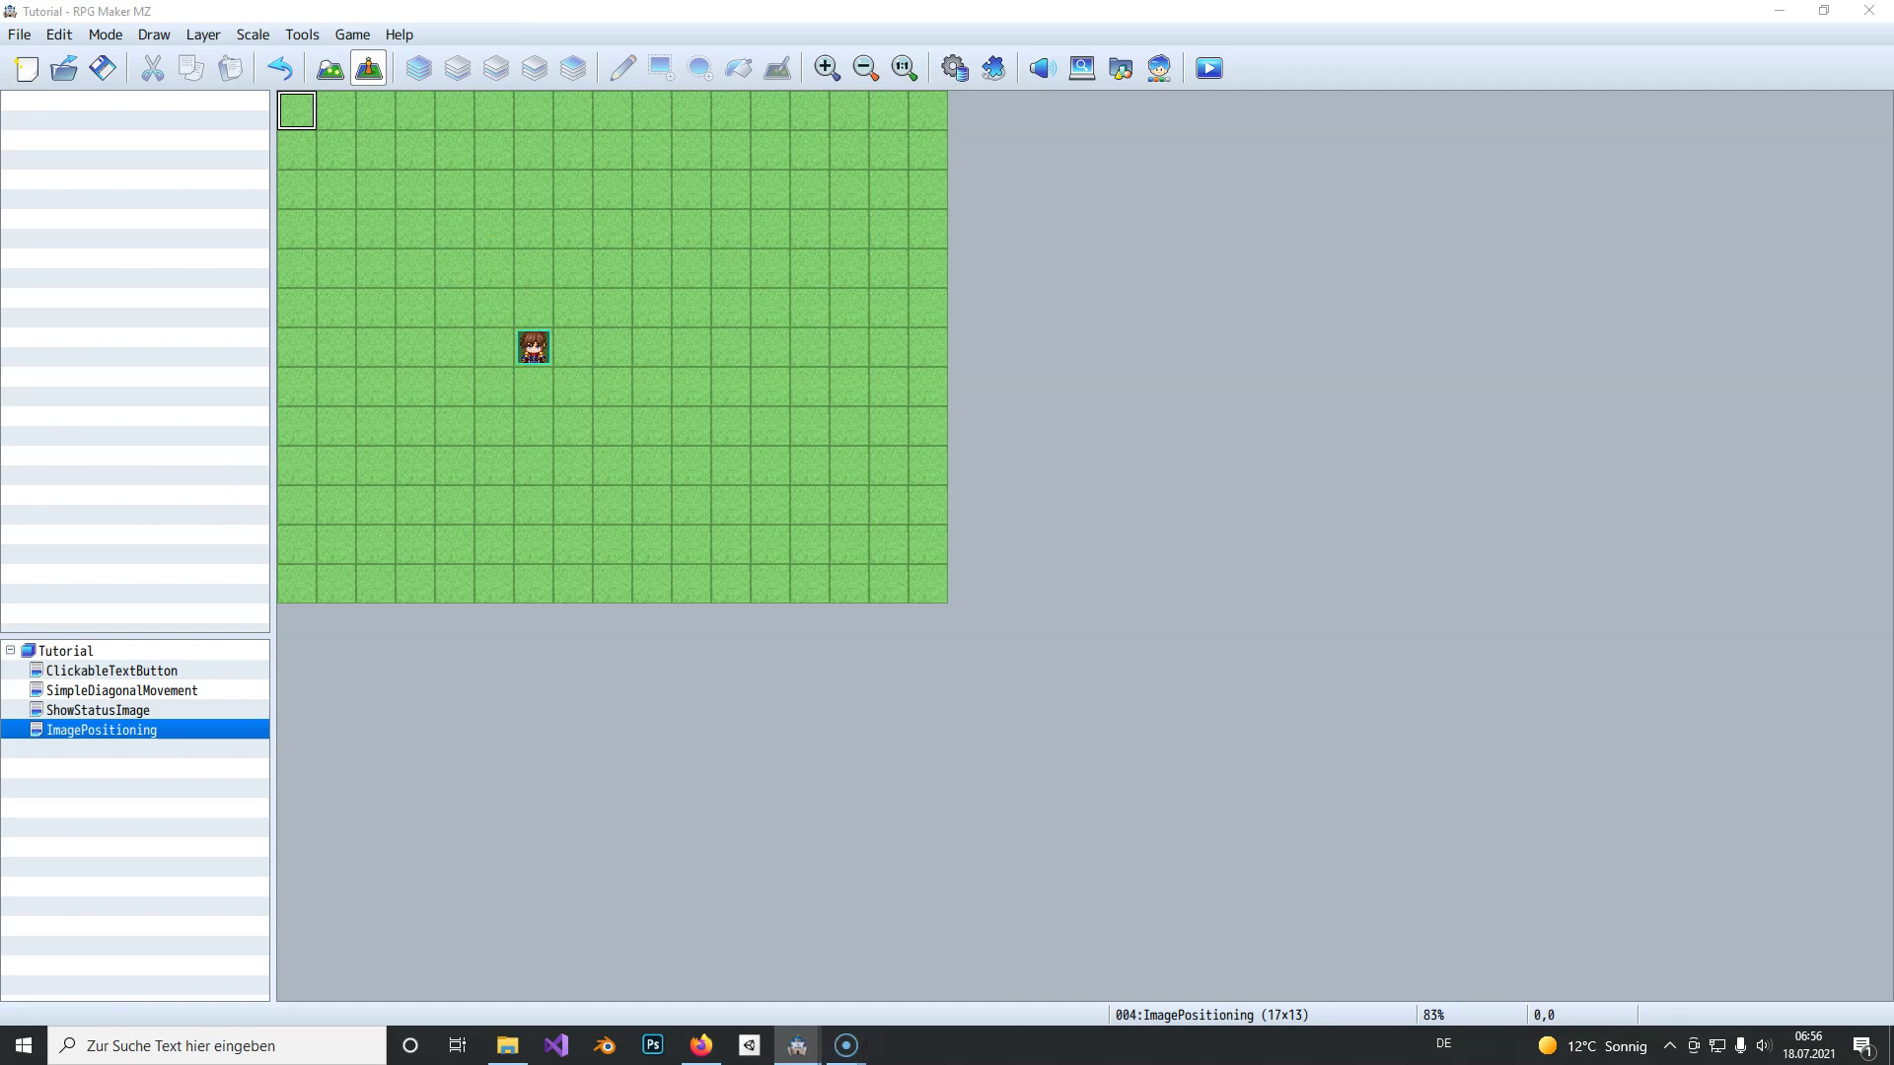
Step: Playtest the Playground project, saving its changes first, to view the positioned picture with its coordinates in a new game, then close the game
{"action": "left_click", "coordinate": [1210, 69]}
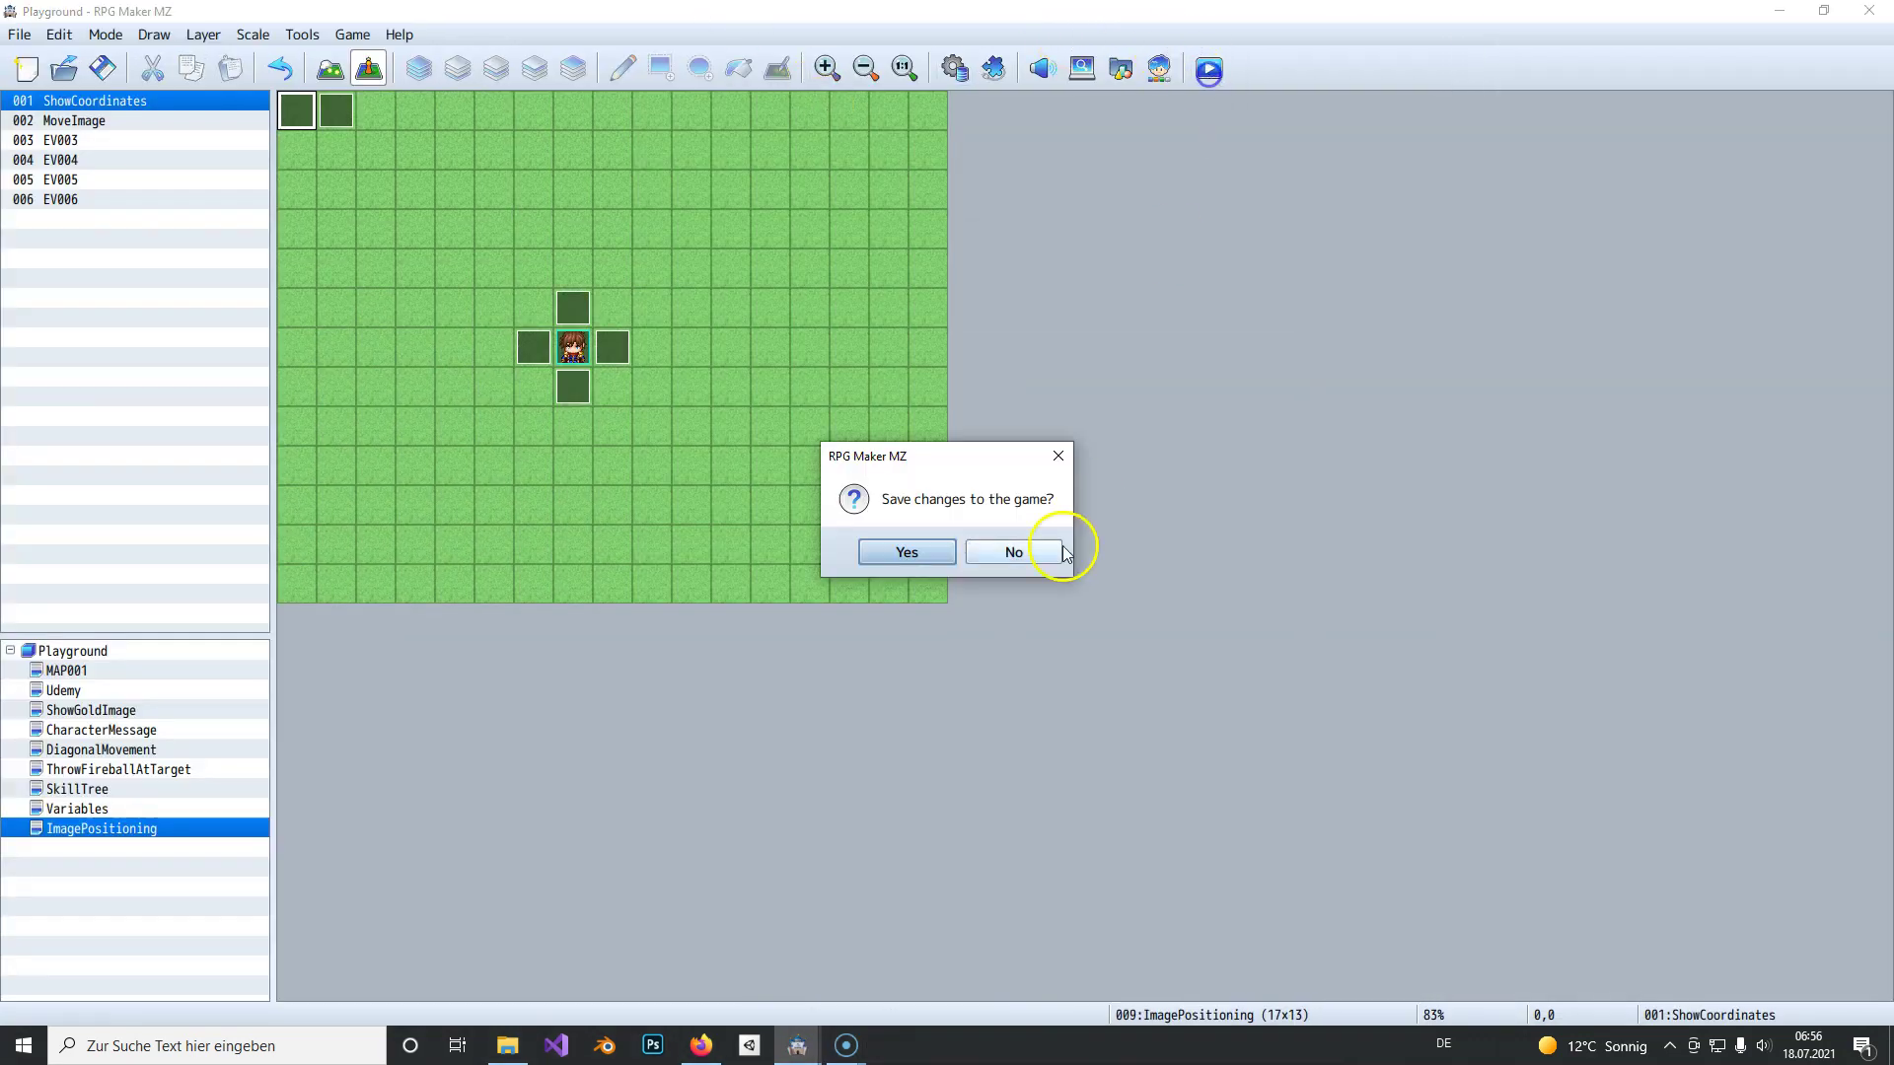
{"action": "left_click", "coordinate": [912, 555]}
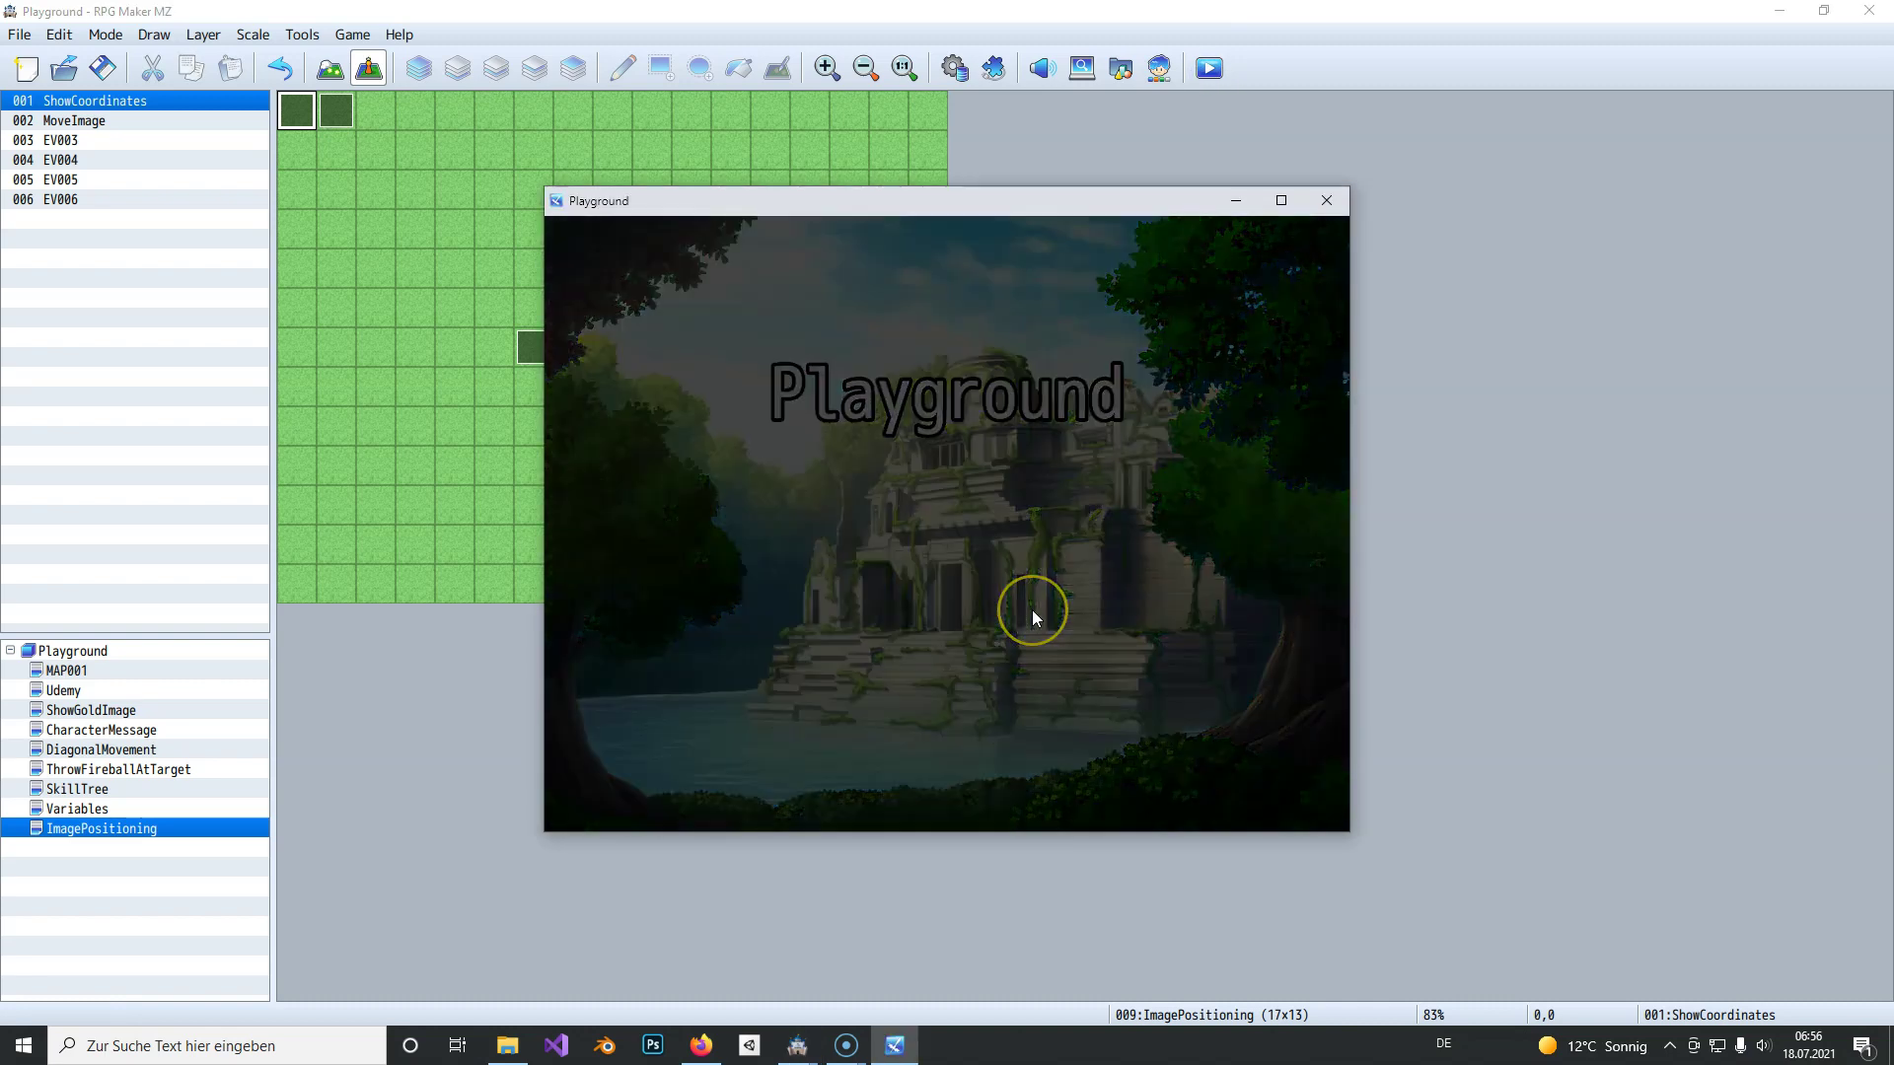
{"action": "left_click", "coordinate": [1032, 610]}
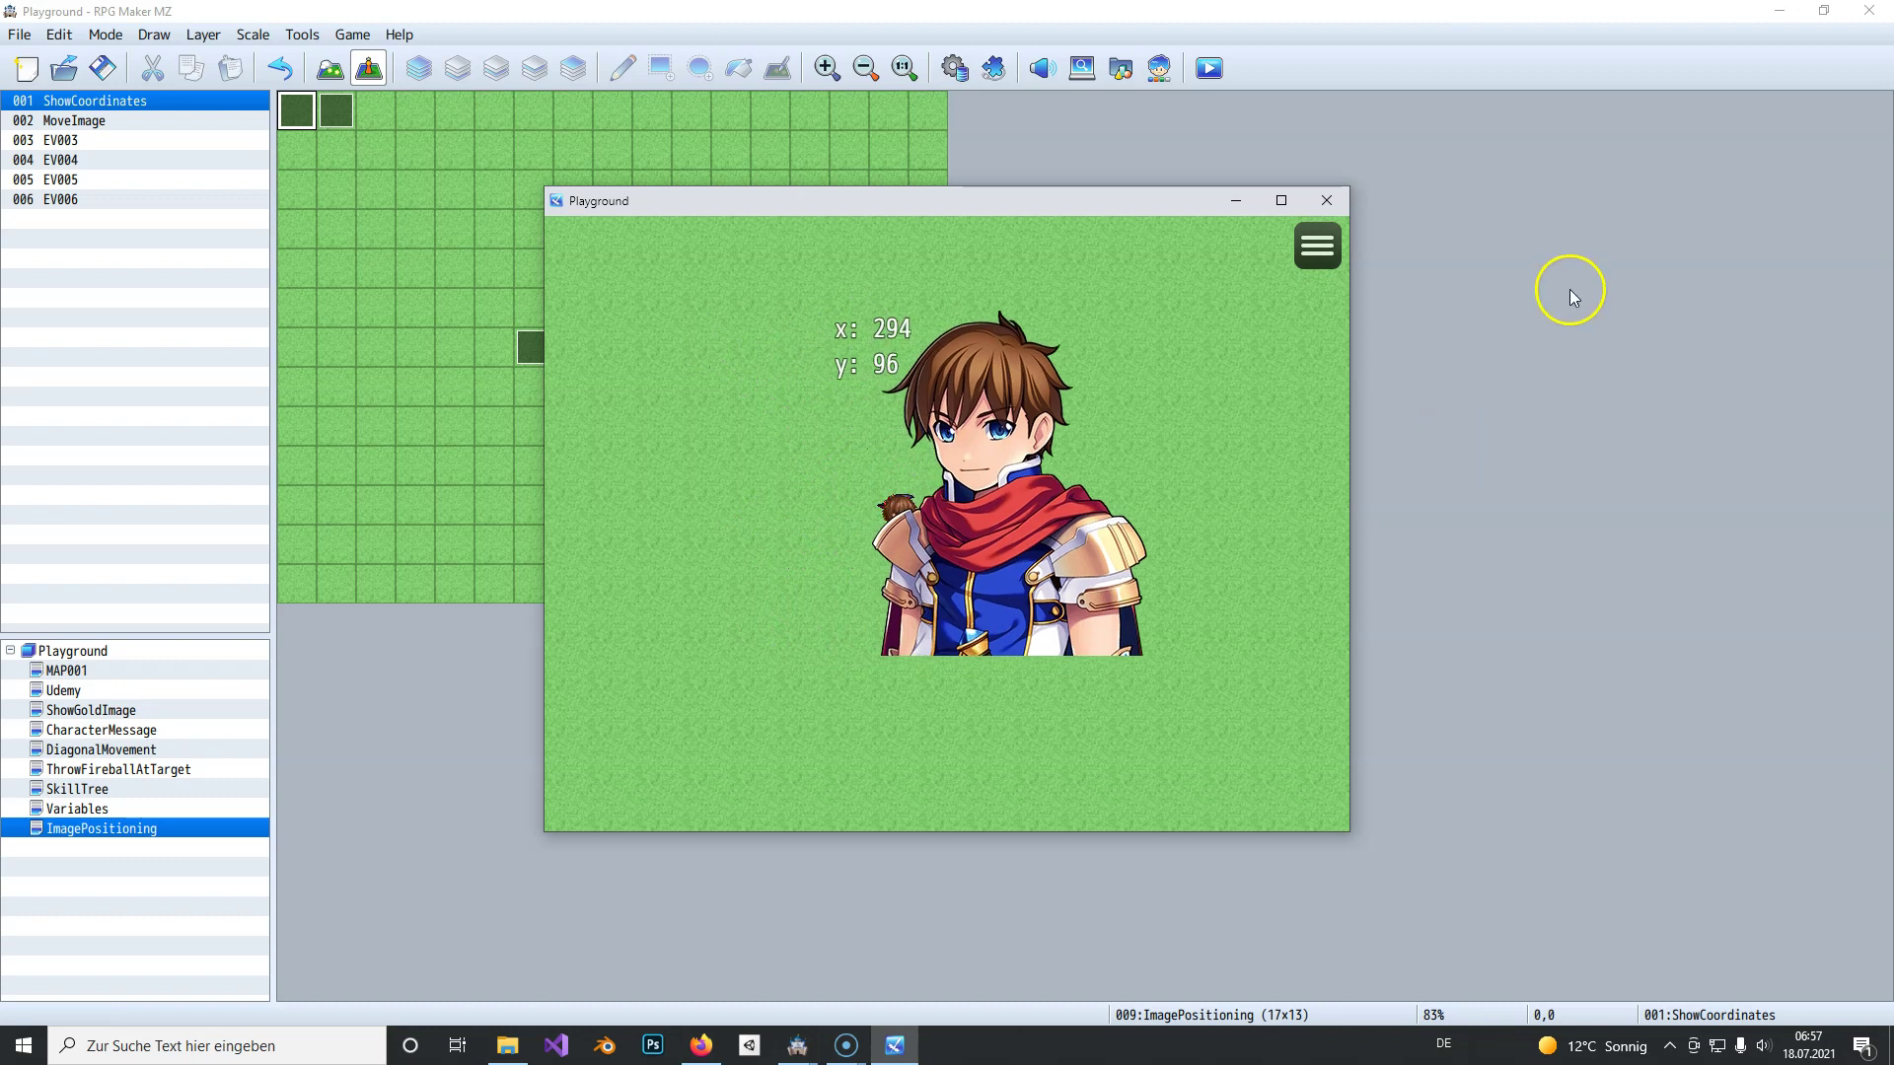
{"action": "left_click", "coordinate": [1327, 200]}
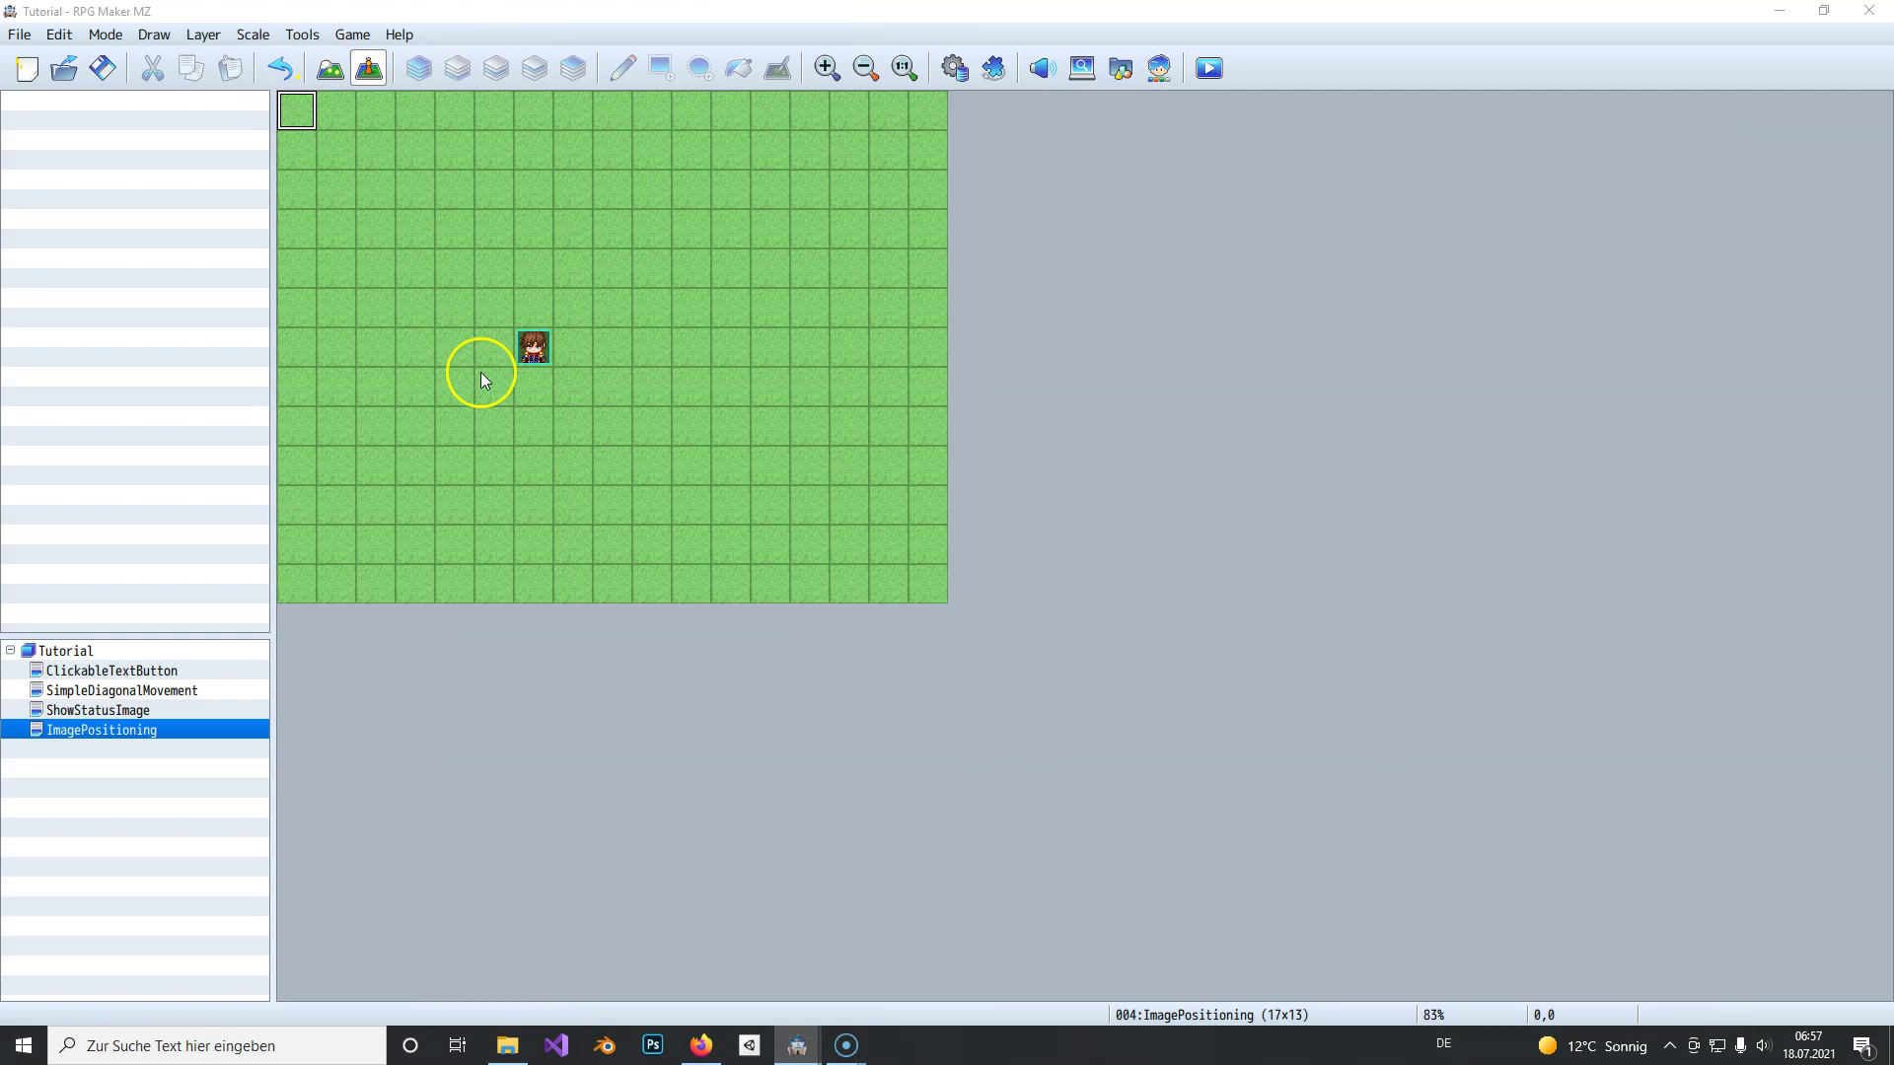
Step: Create an event on the upper-left tile of the ImagePositioning map and name it ShowCoordinates
{"action": "double_click", "coordinate": [308, 116]}
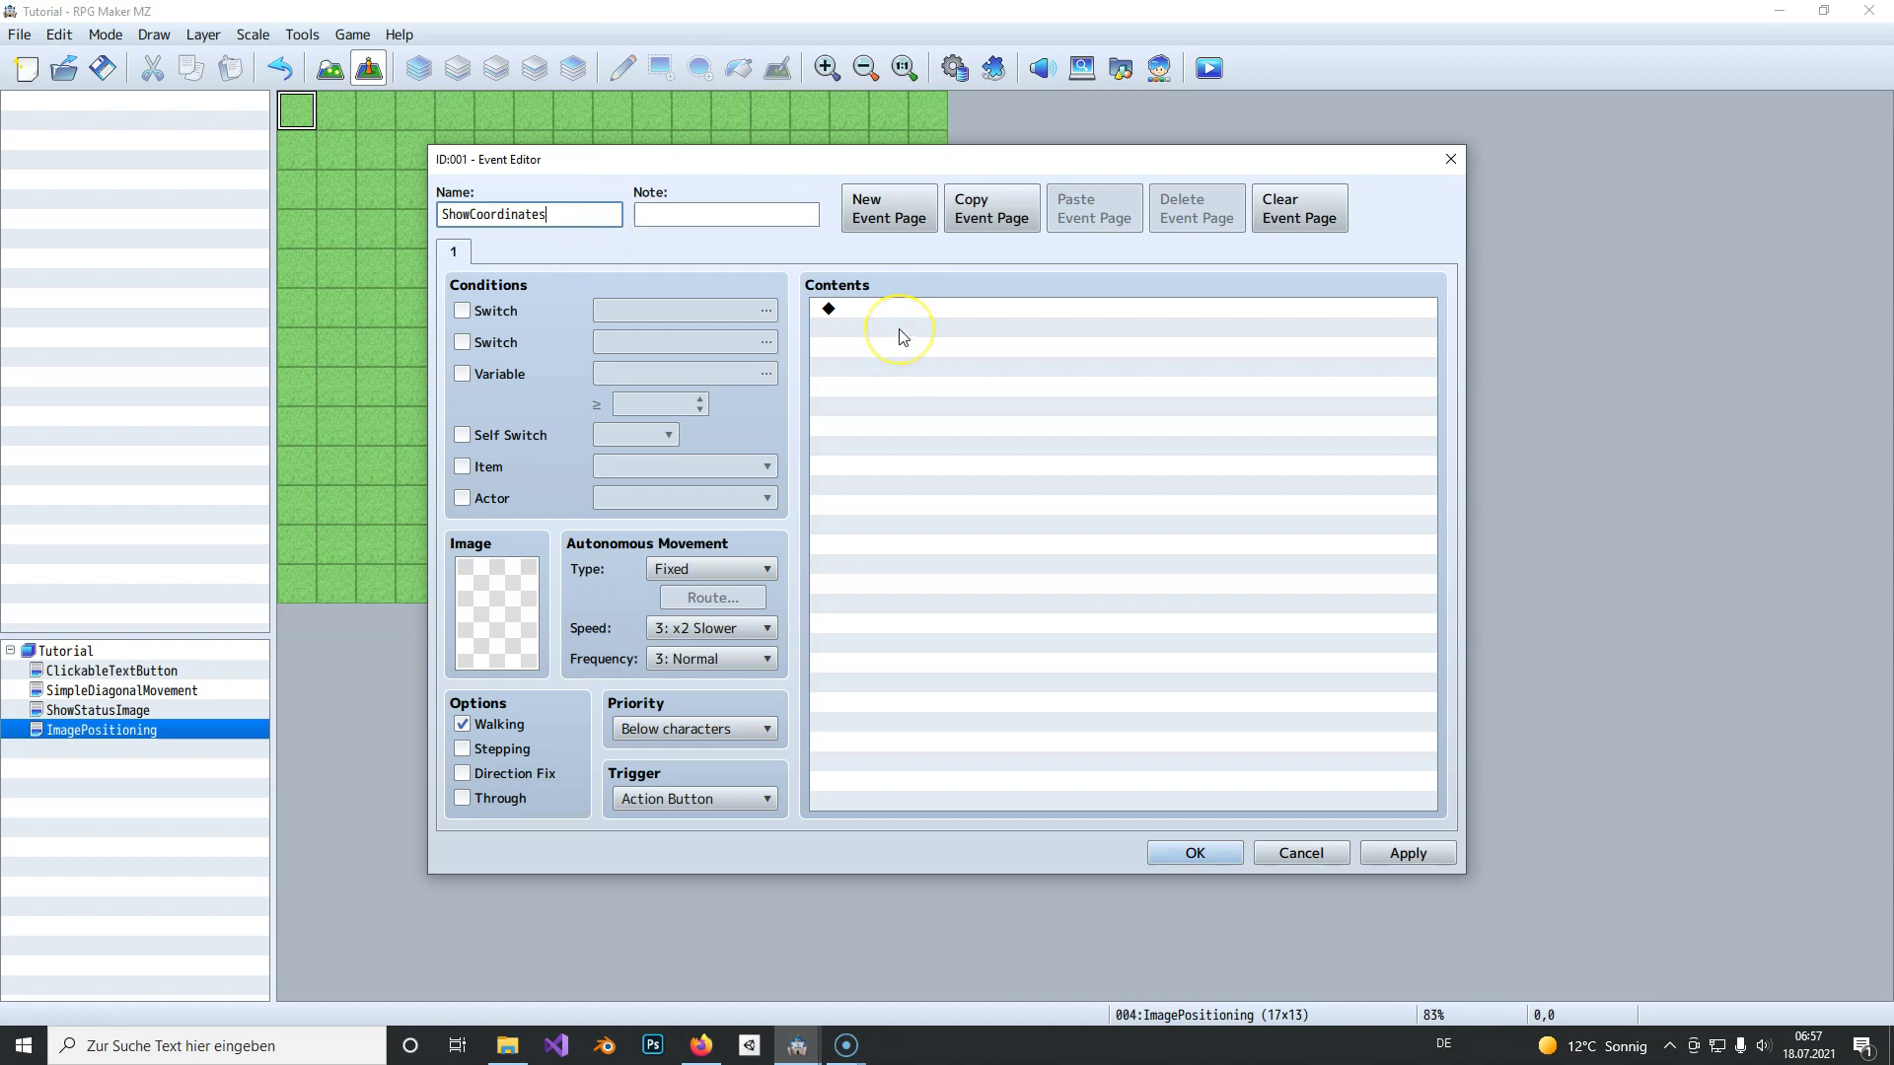
{"action": "left_click", "coordinate": [569, 212]}
{"action": "left_click_drag", "start_coordinate": [502, 214], "coordinate": [519, 214]}
Step: Start a Show Picture command for picture 1 in the event's contents, using image Actor2_7 and a Center origin
{"action": "double_click", "coordinate": [888, 308]}
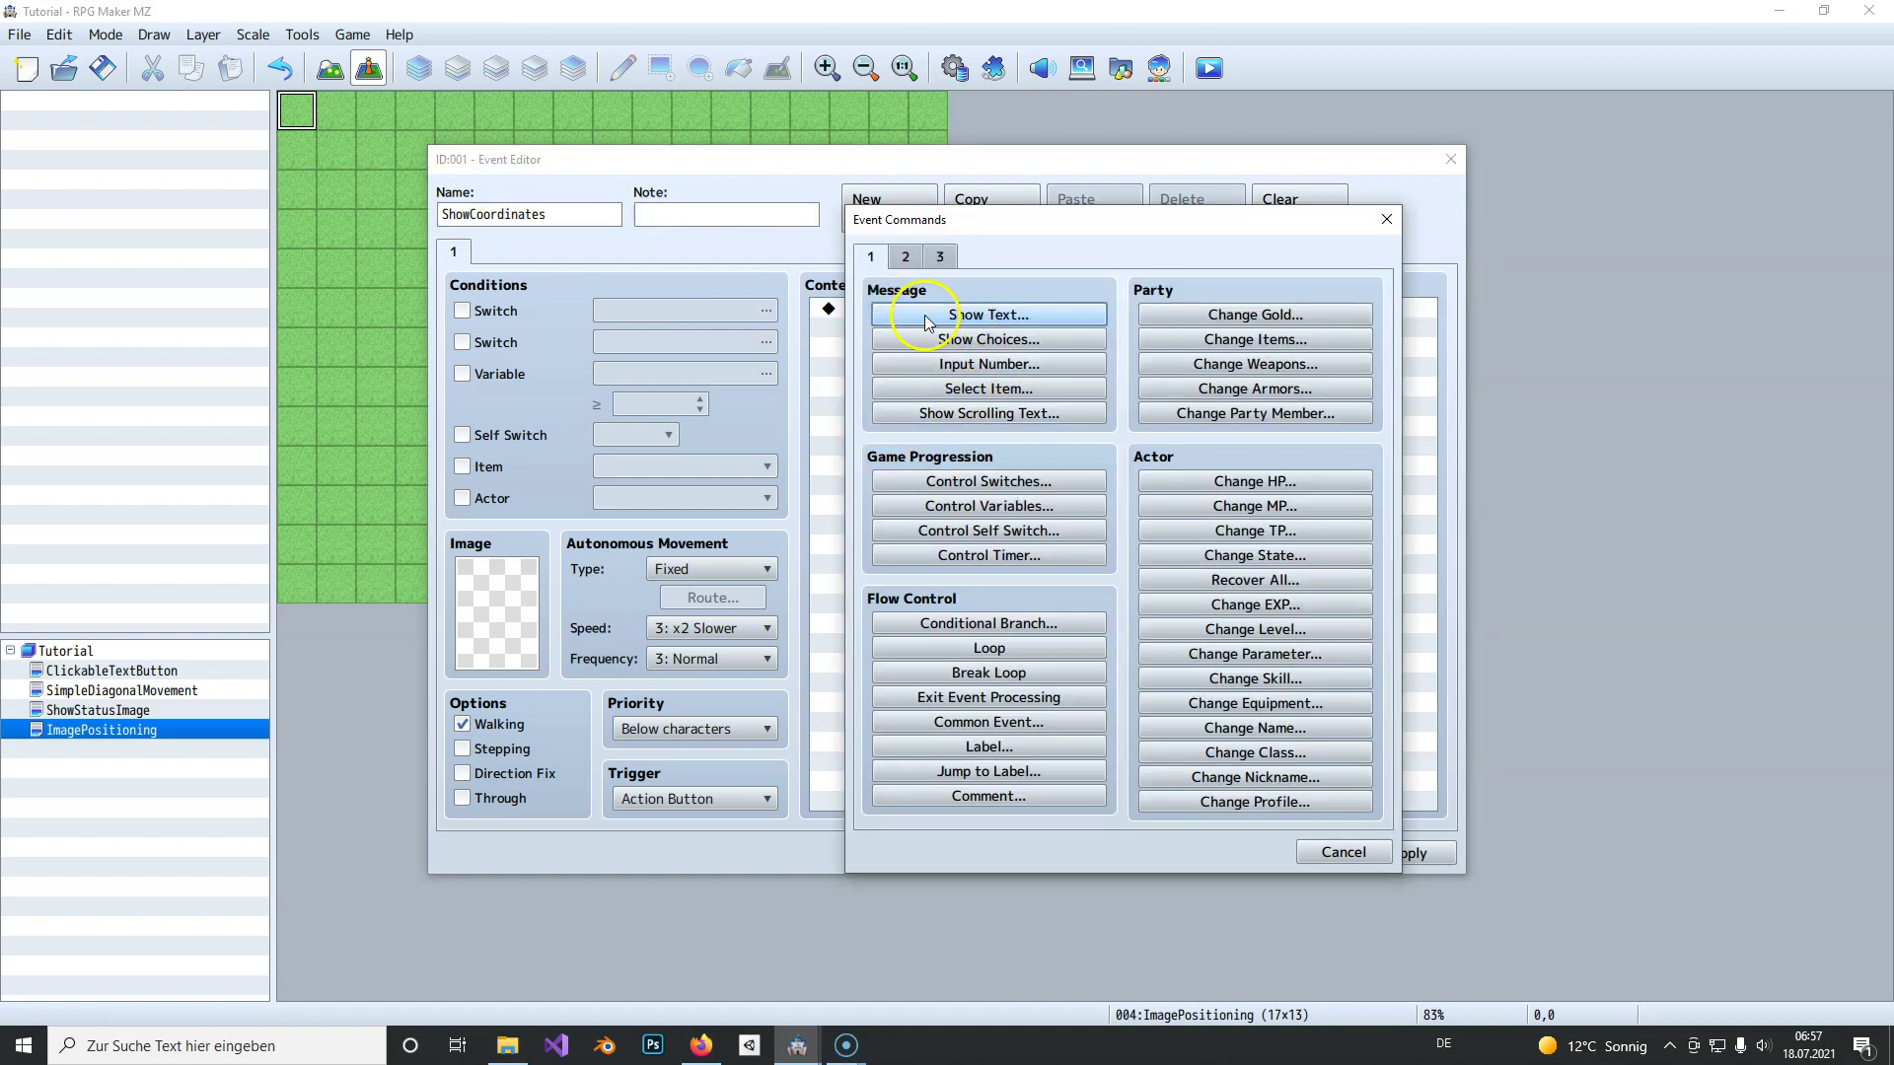
{"action": "left_click", "coordinate": [908, 257]}
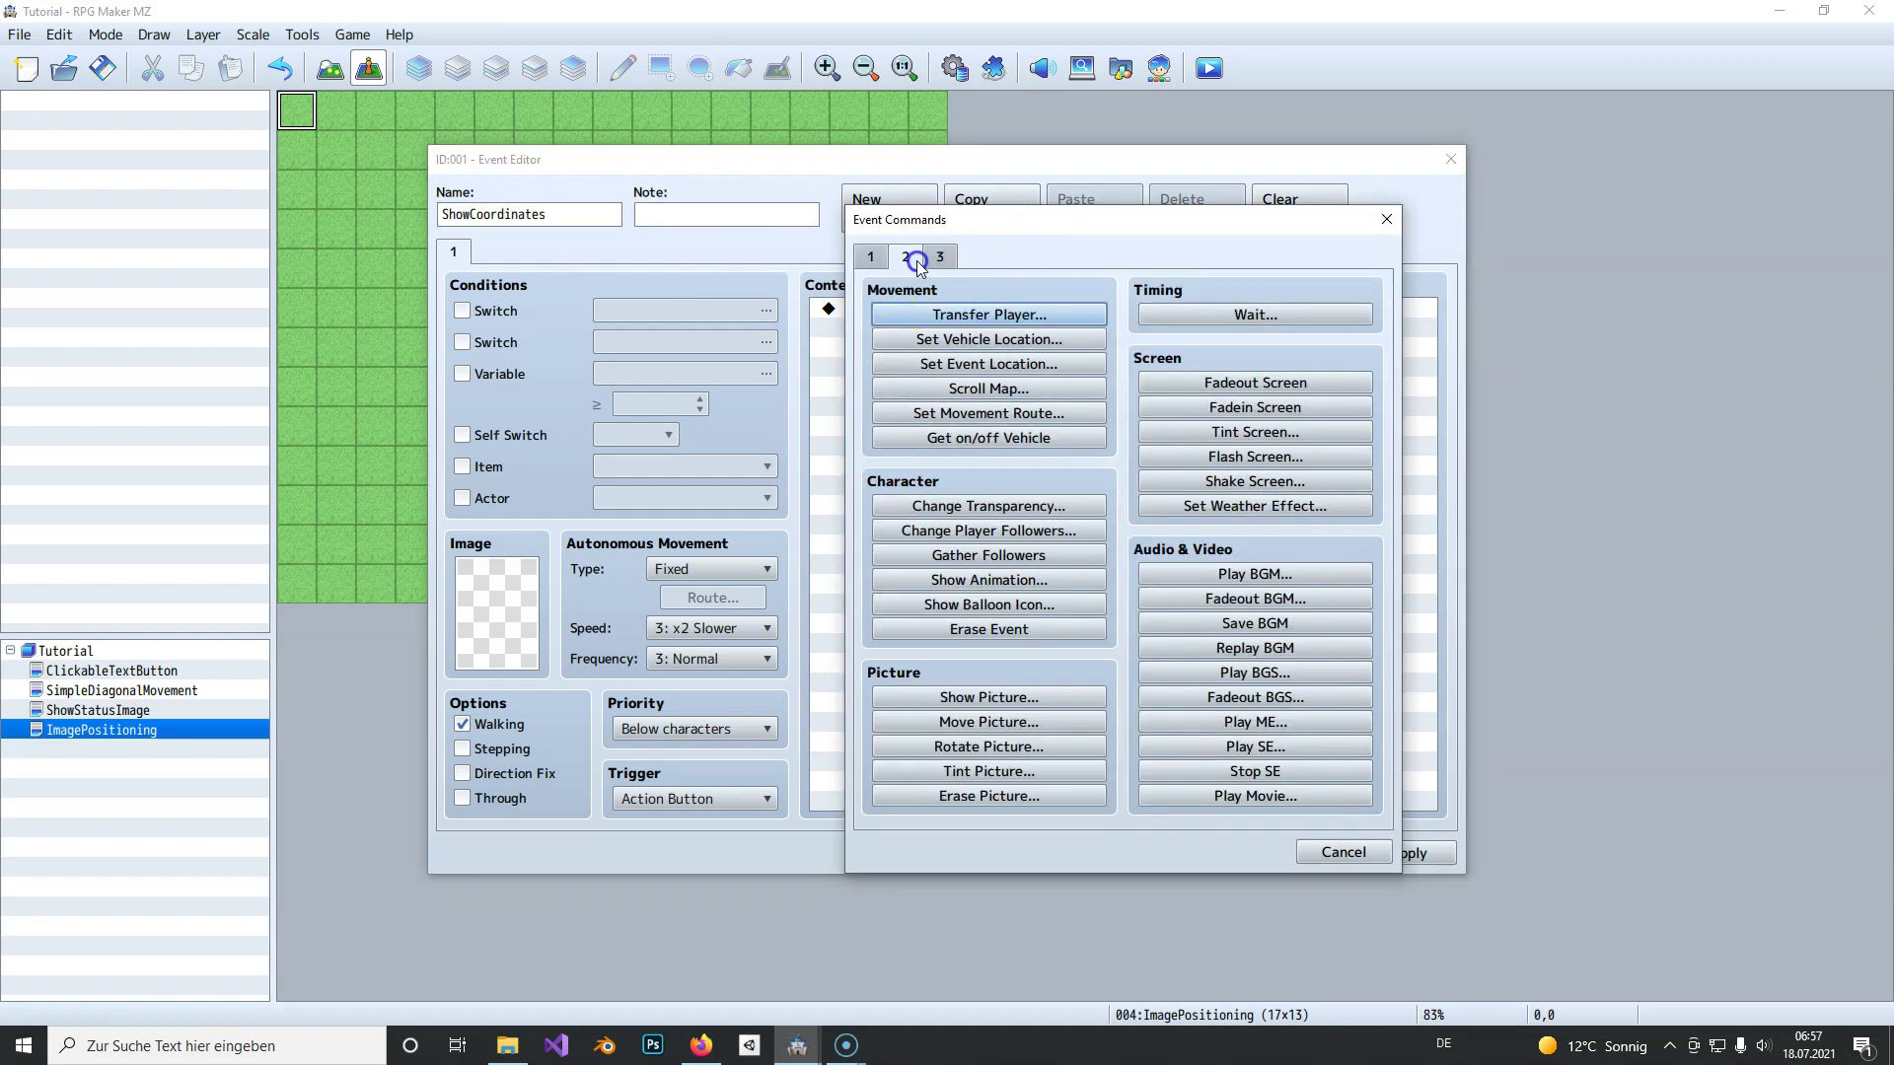
{"action": "left_click", "coordinate": [956, 700]}
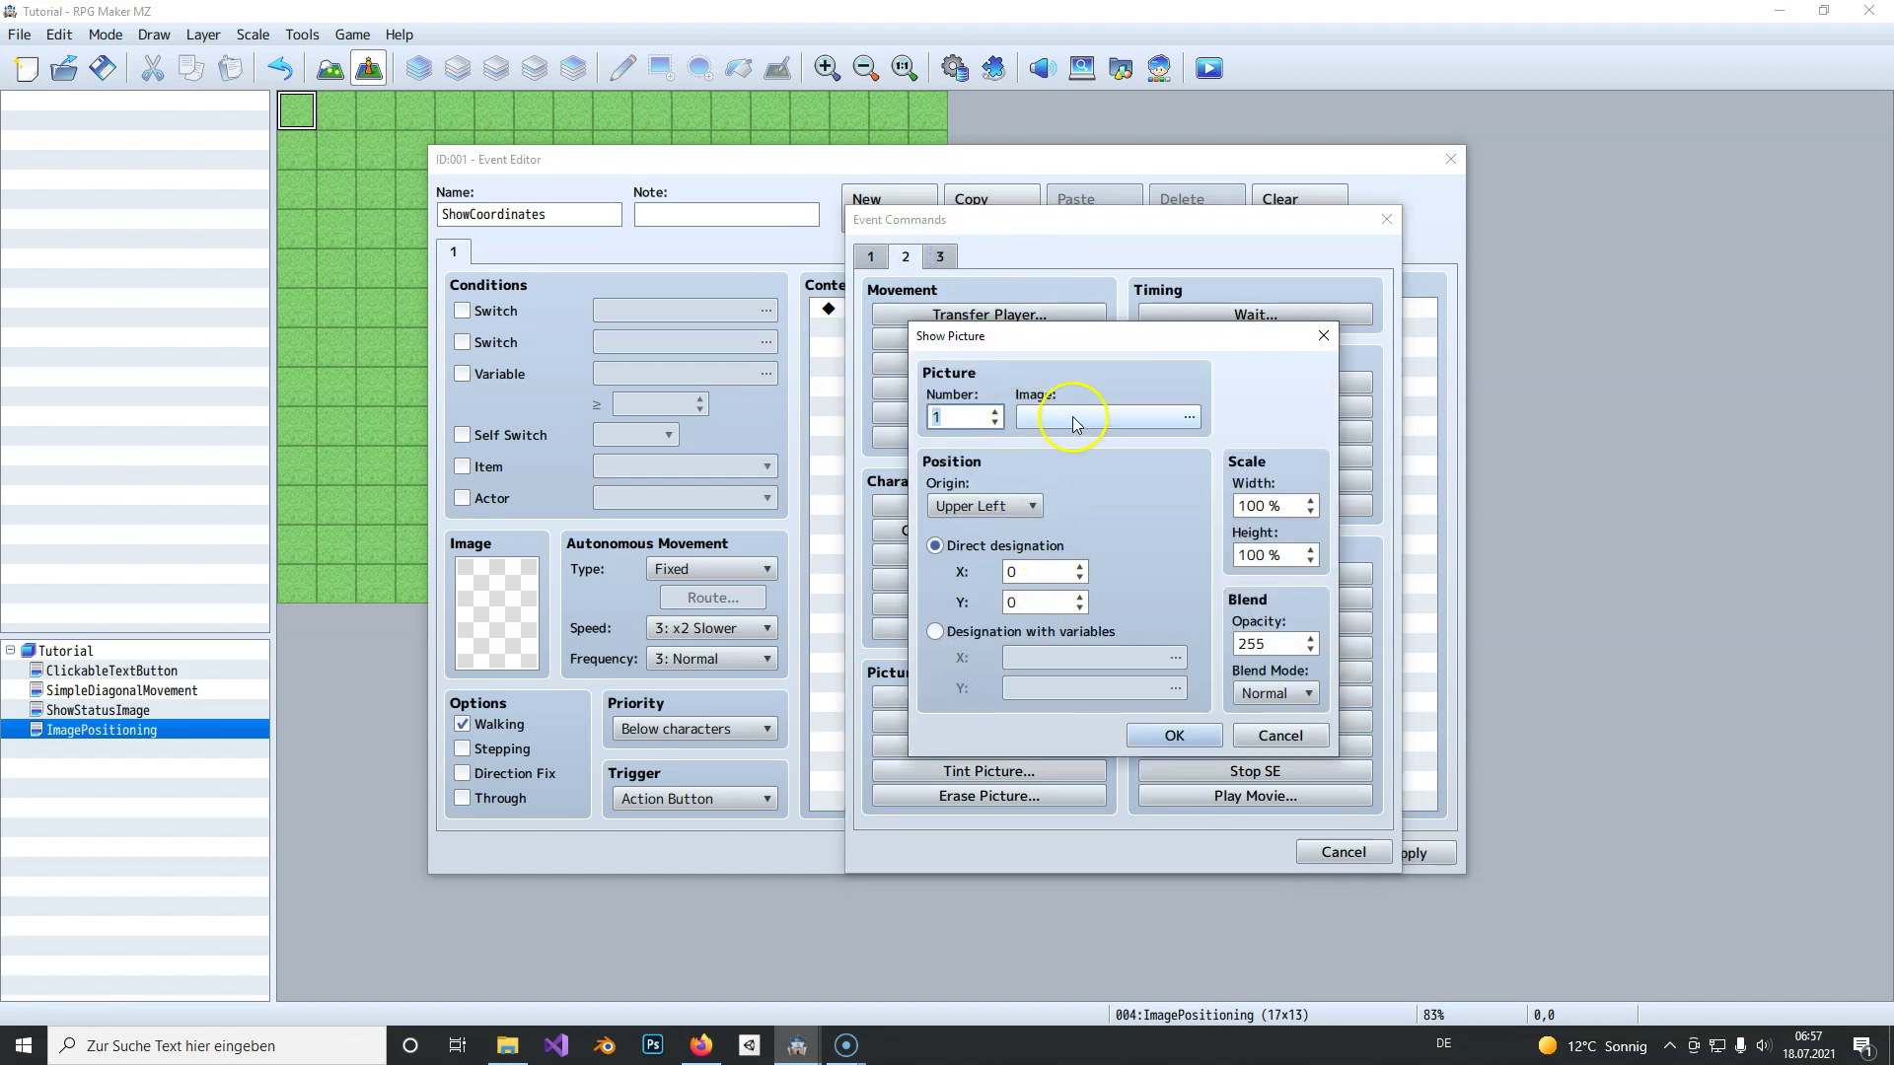
{"action": "left_click", "coordinate": [1060, 417]}
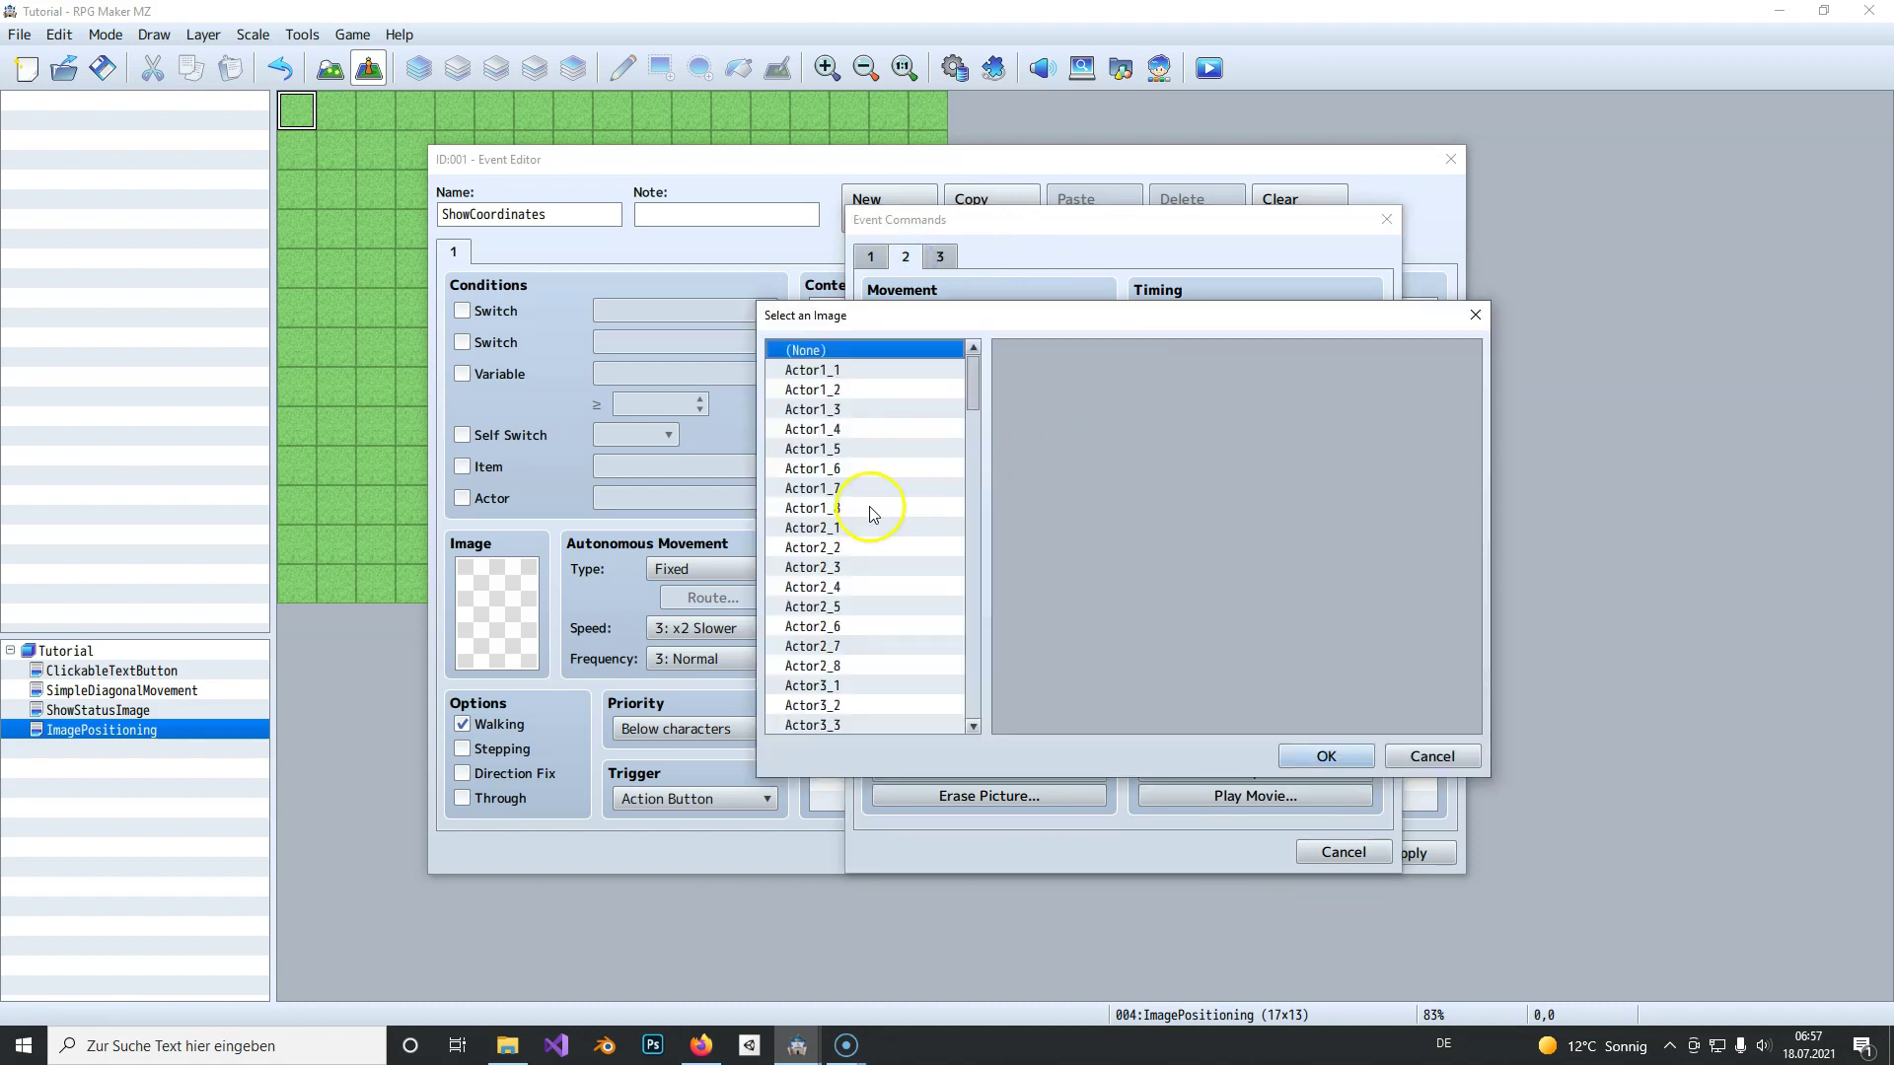
{"action": "scroll", "coordinate": [872, 512], "scroll_direction": "down", "scroll_amount": 2}
{"action": "left_click", "coordinate": [870, 505]}
{"action": "left_click", "coordinate": [925, 604]}
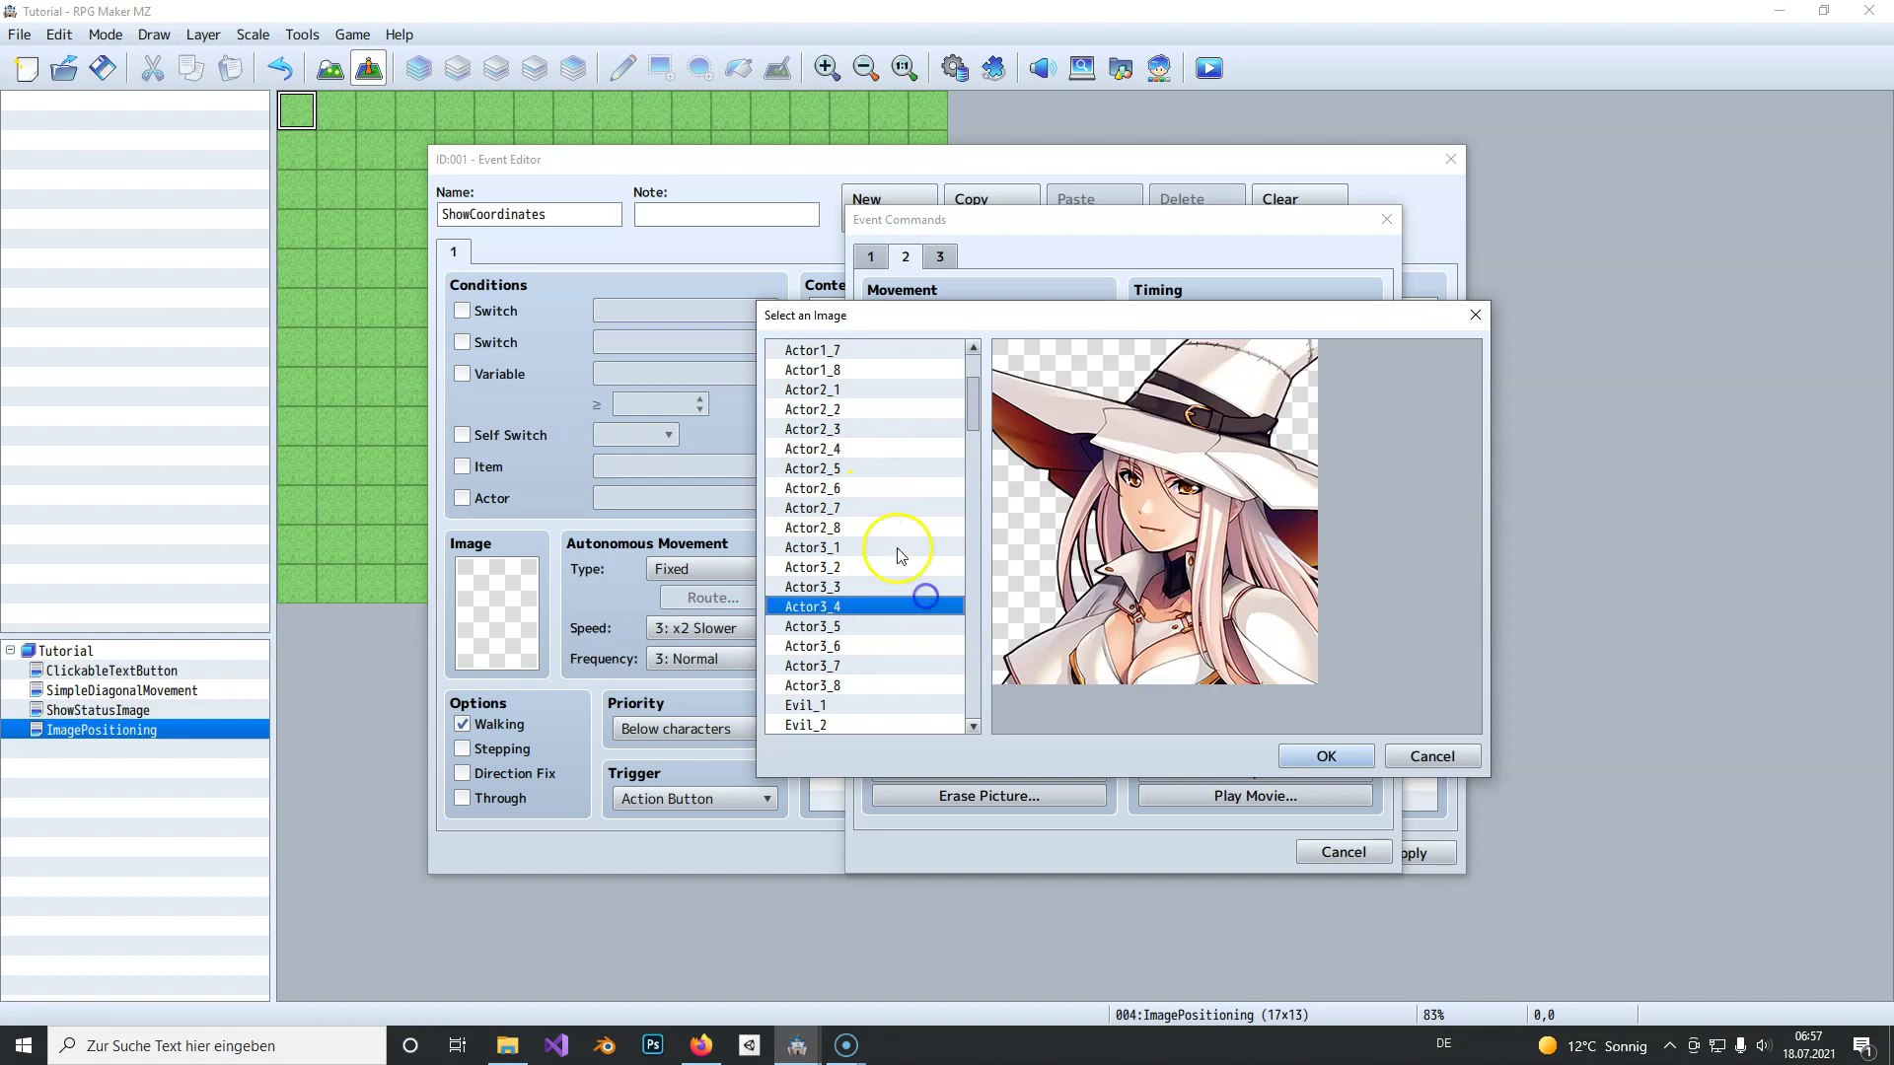
{"action": "left_click", "coordinate": [868, 507]}
{"action": "left_click", "coordinate": [1341, 756]}
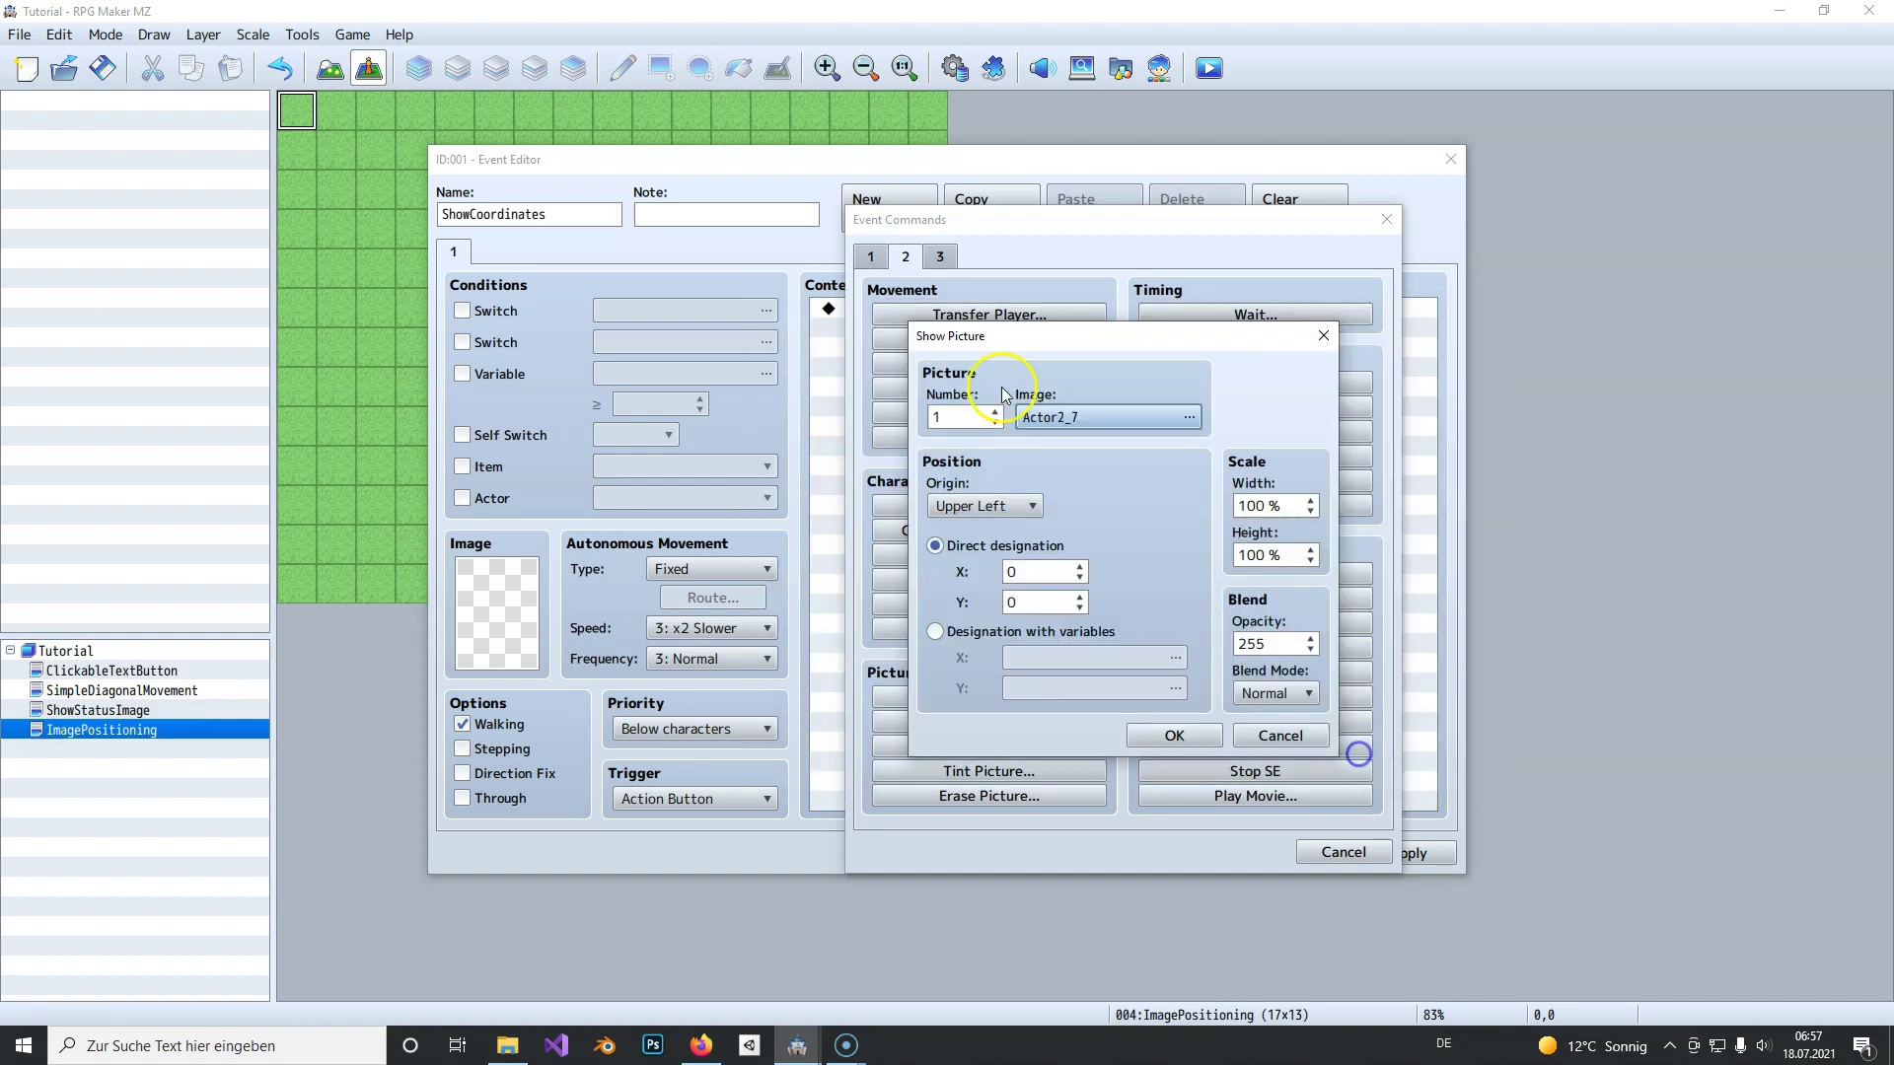
{"action": "left_click", "coordinate": [985, 511]}
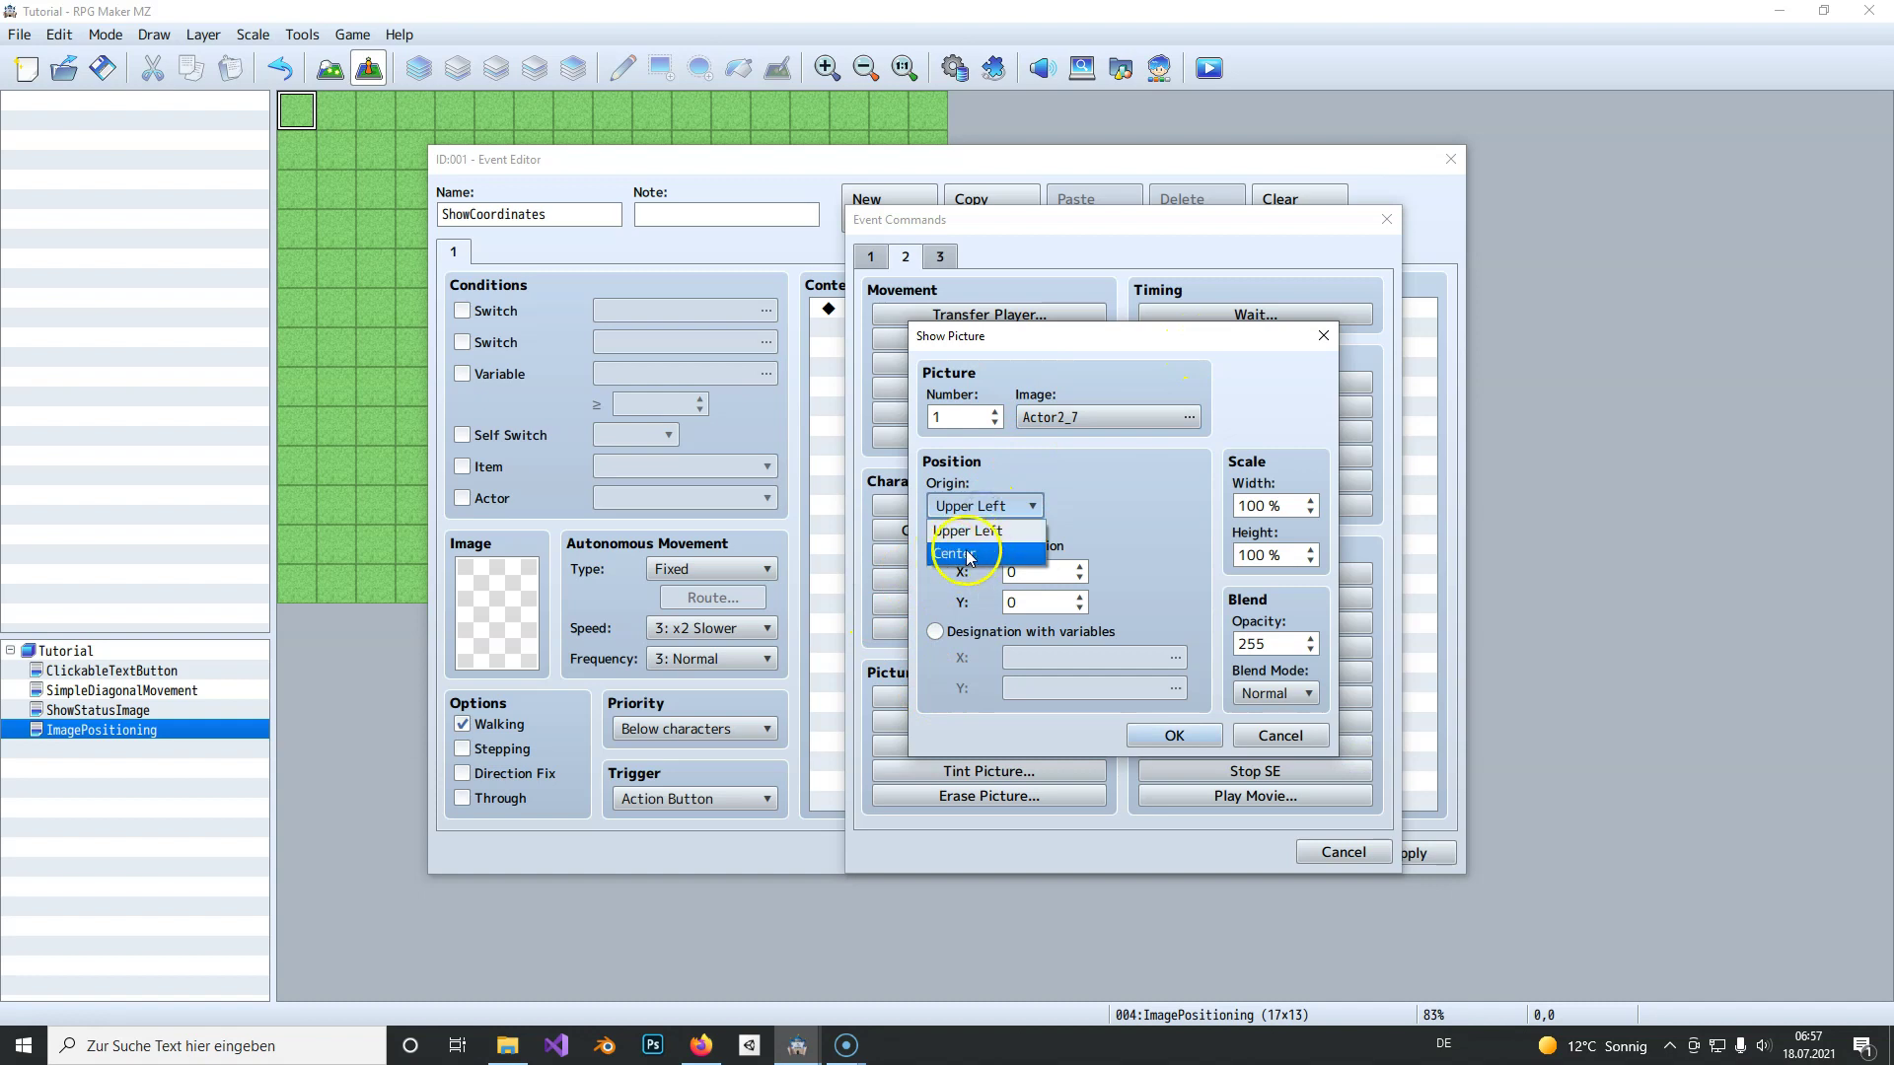
{"action": "left_click", "coordinate": [975, 555]}
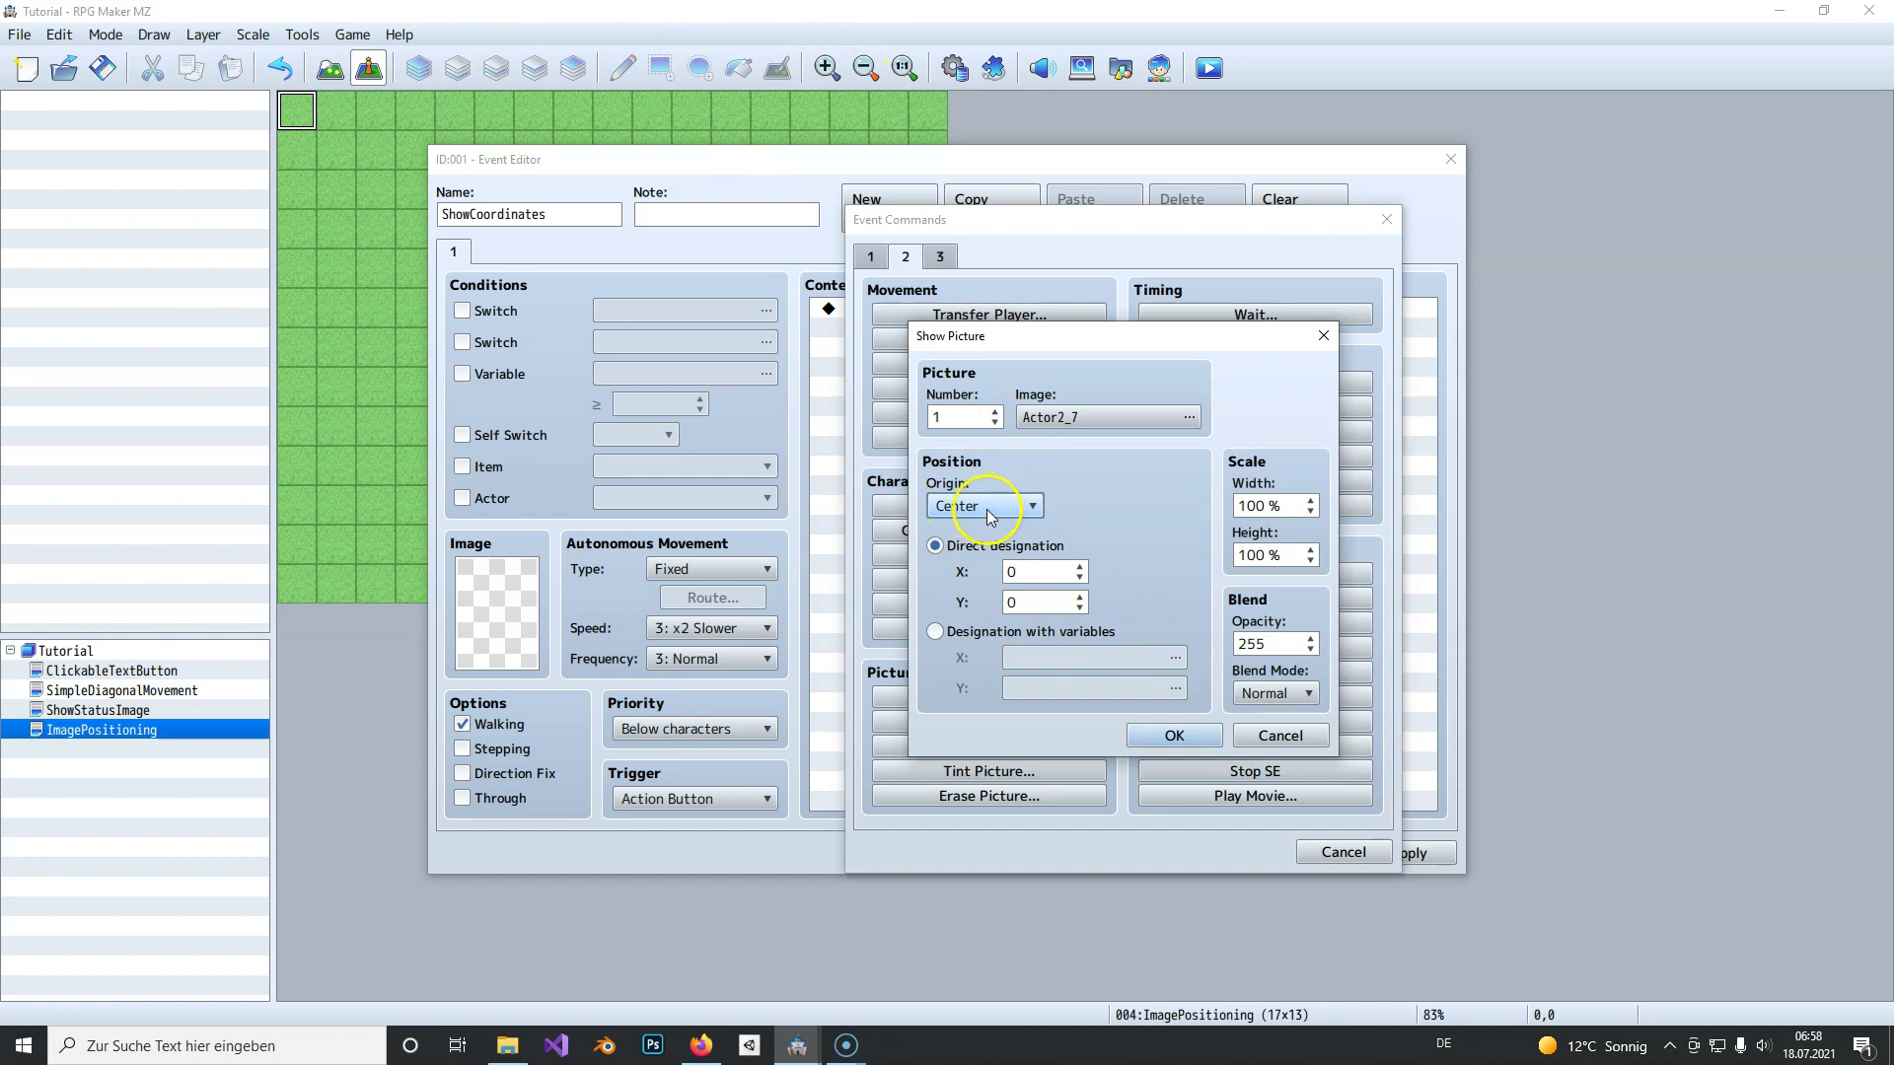
Step: Position picture 1 with variables, using 0005 ImageX for X and 0006 ImageY for Y, and add the command
{"action": "left_click", "coordinate": [988, 636]}
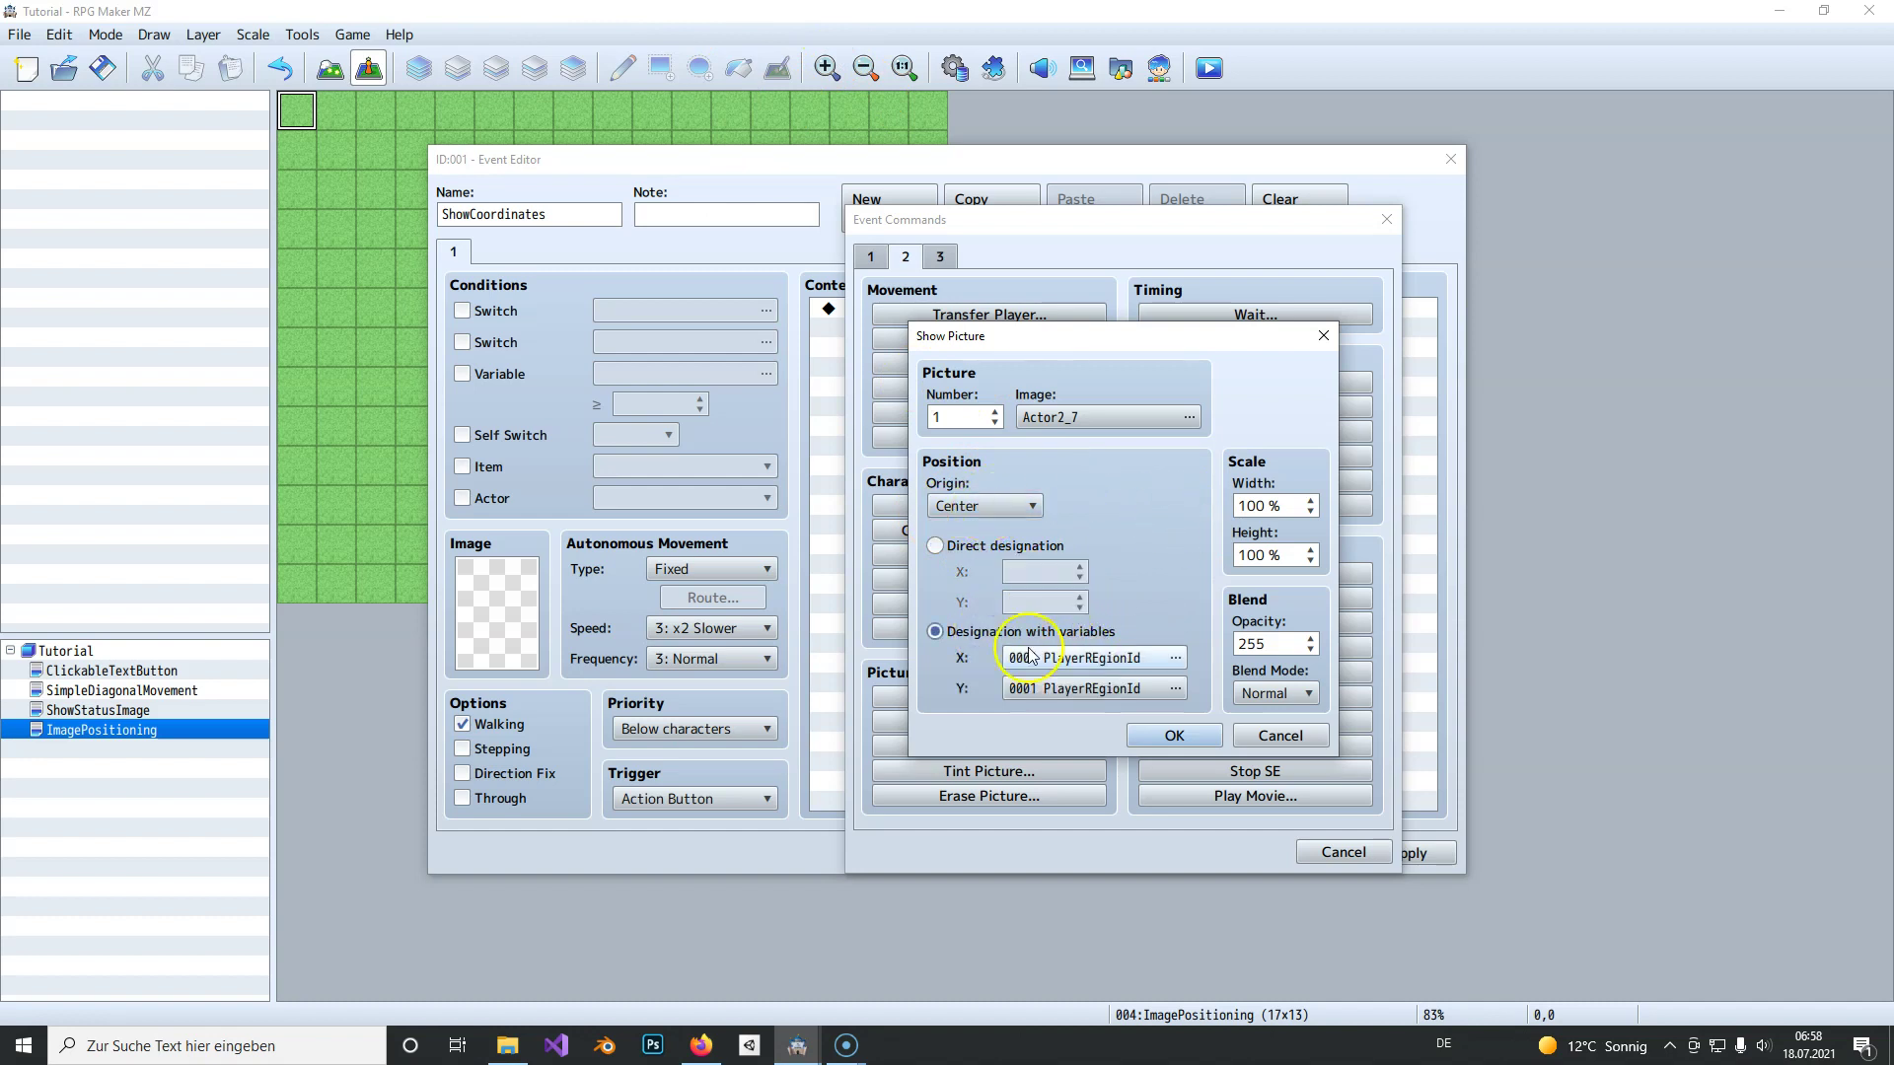
{"action": "double_click", "coordinate": [1061, 662]}
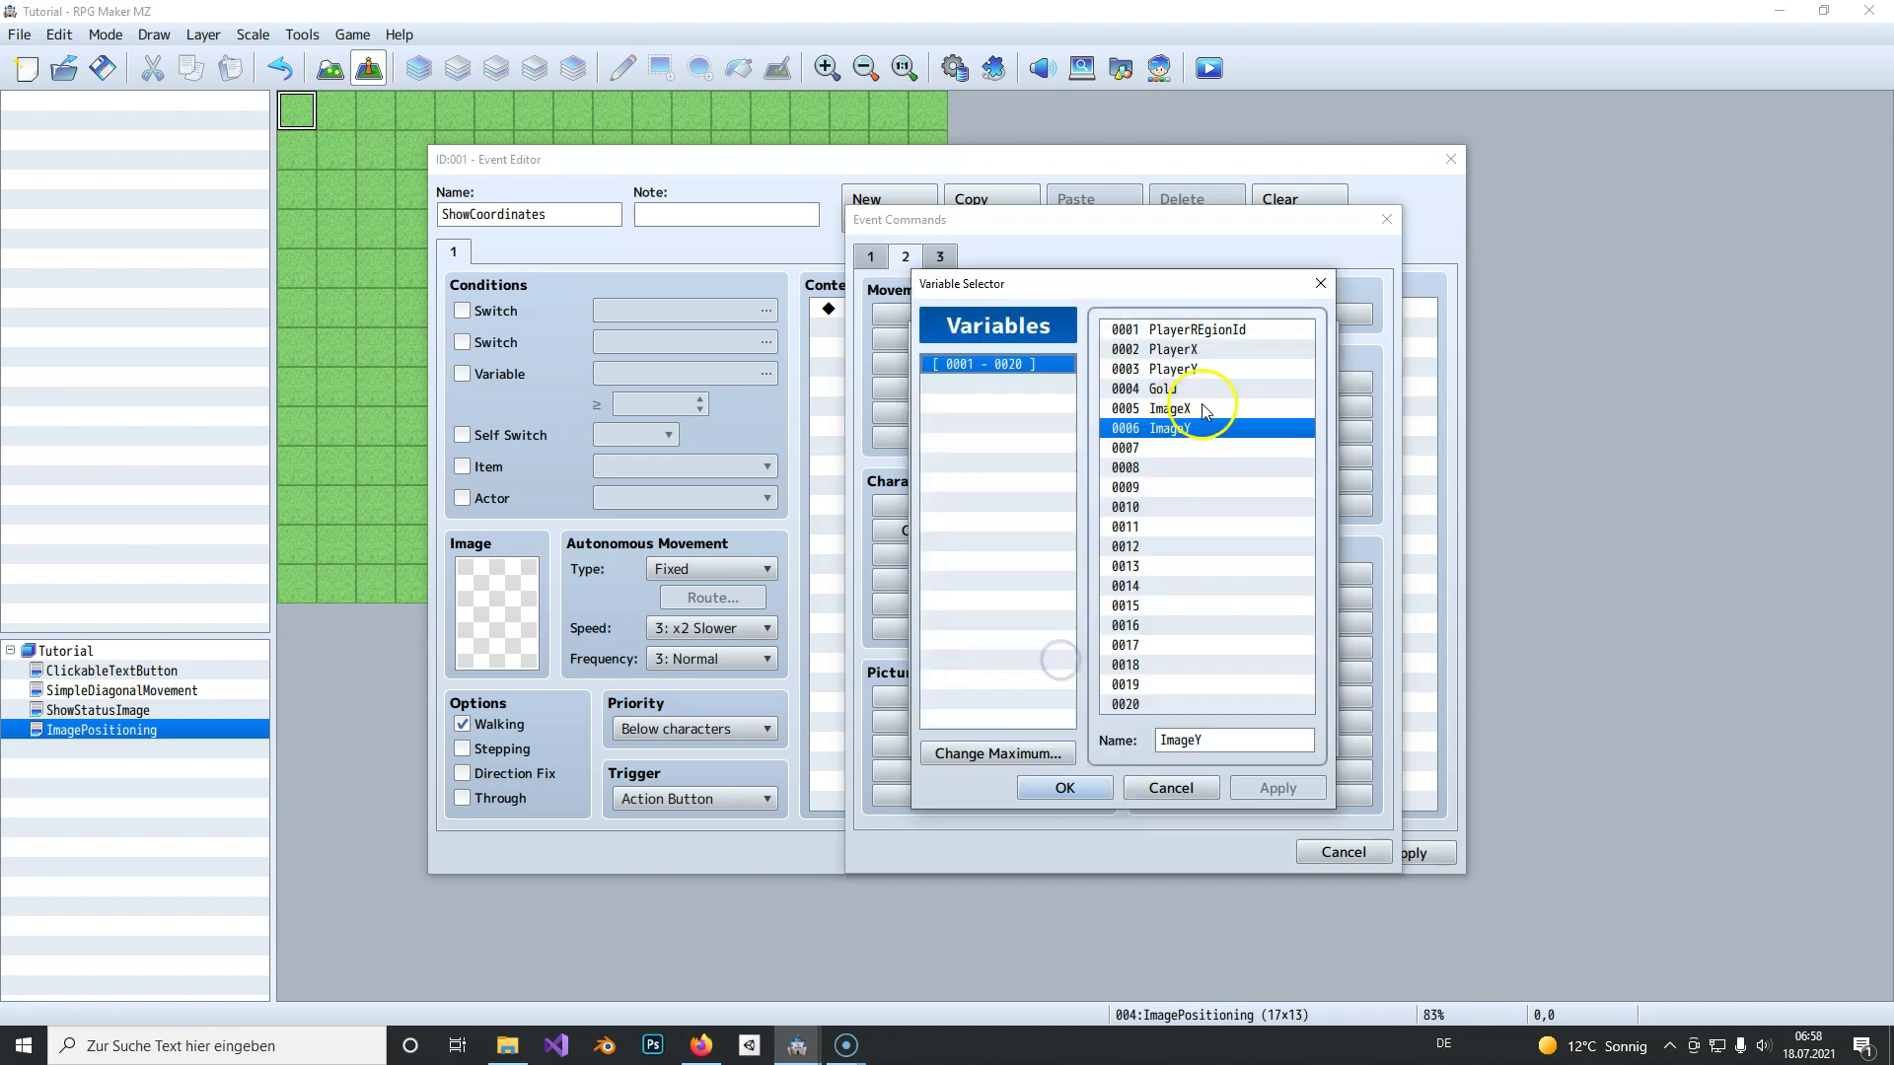
{"action": "left_click", "coordinate": [1179, 408]}
{"action": "left_click", "coordinate": [1173, 408]}
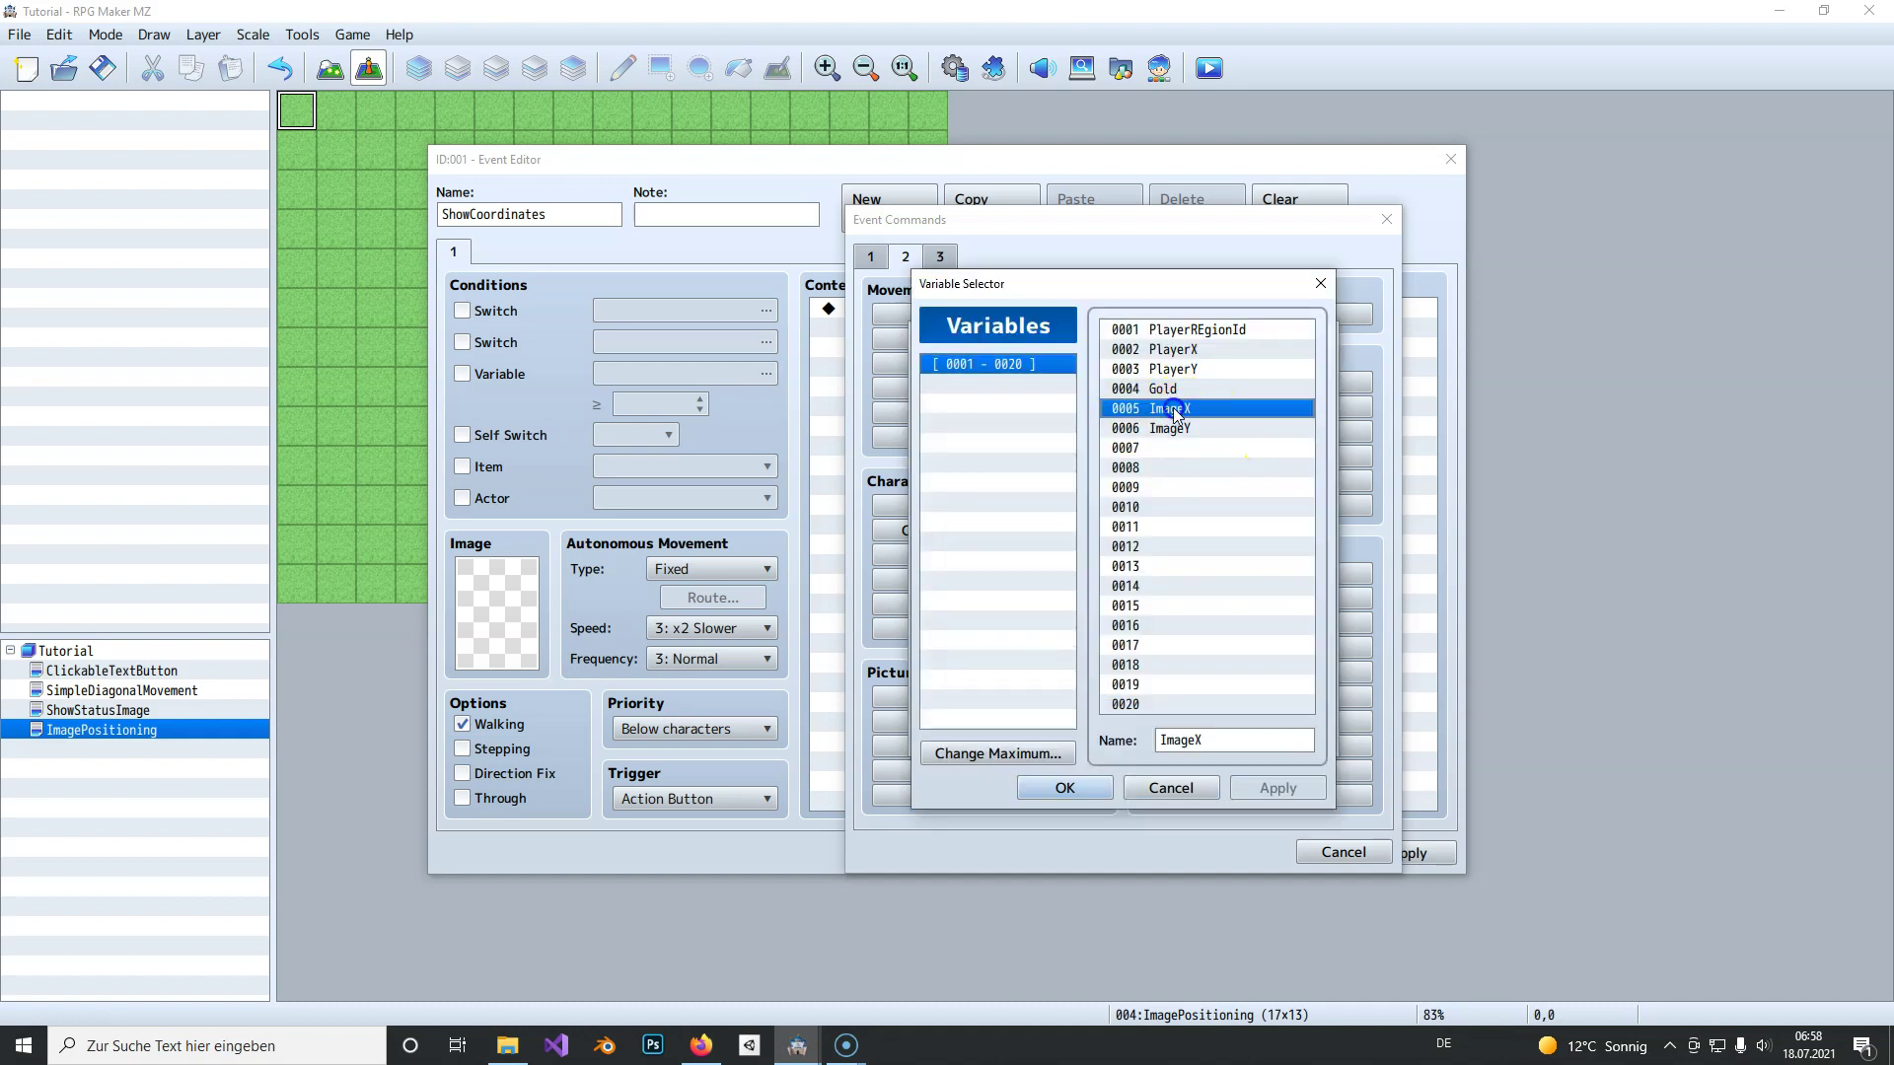
{"action": "left_click", "coordinate": [1091, 779]}
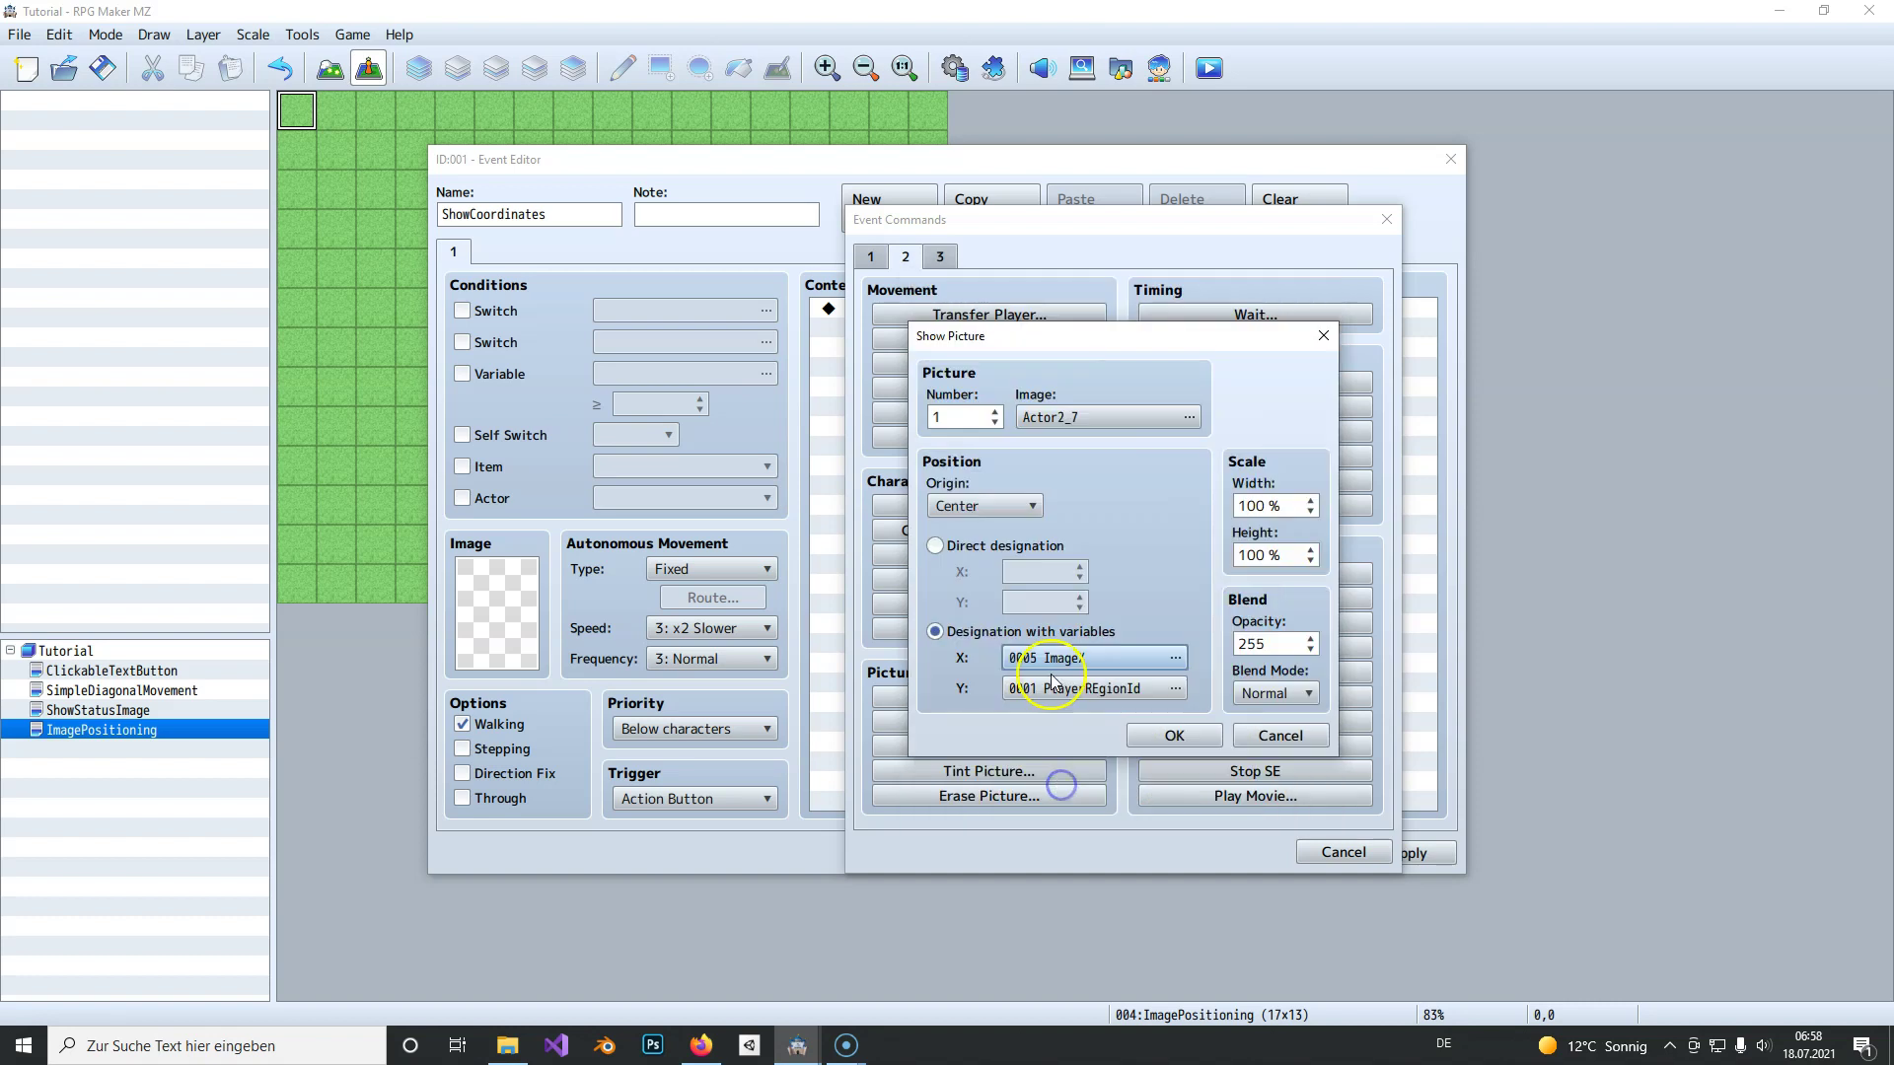
{"action": "double_click", "coordinate": [1048, 695]}
{"action": "left_click", "coordinate": [1182, 430]}
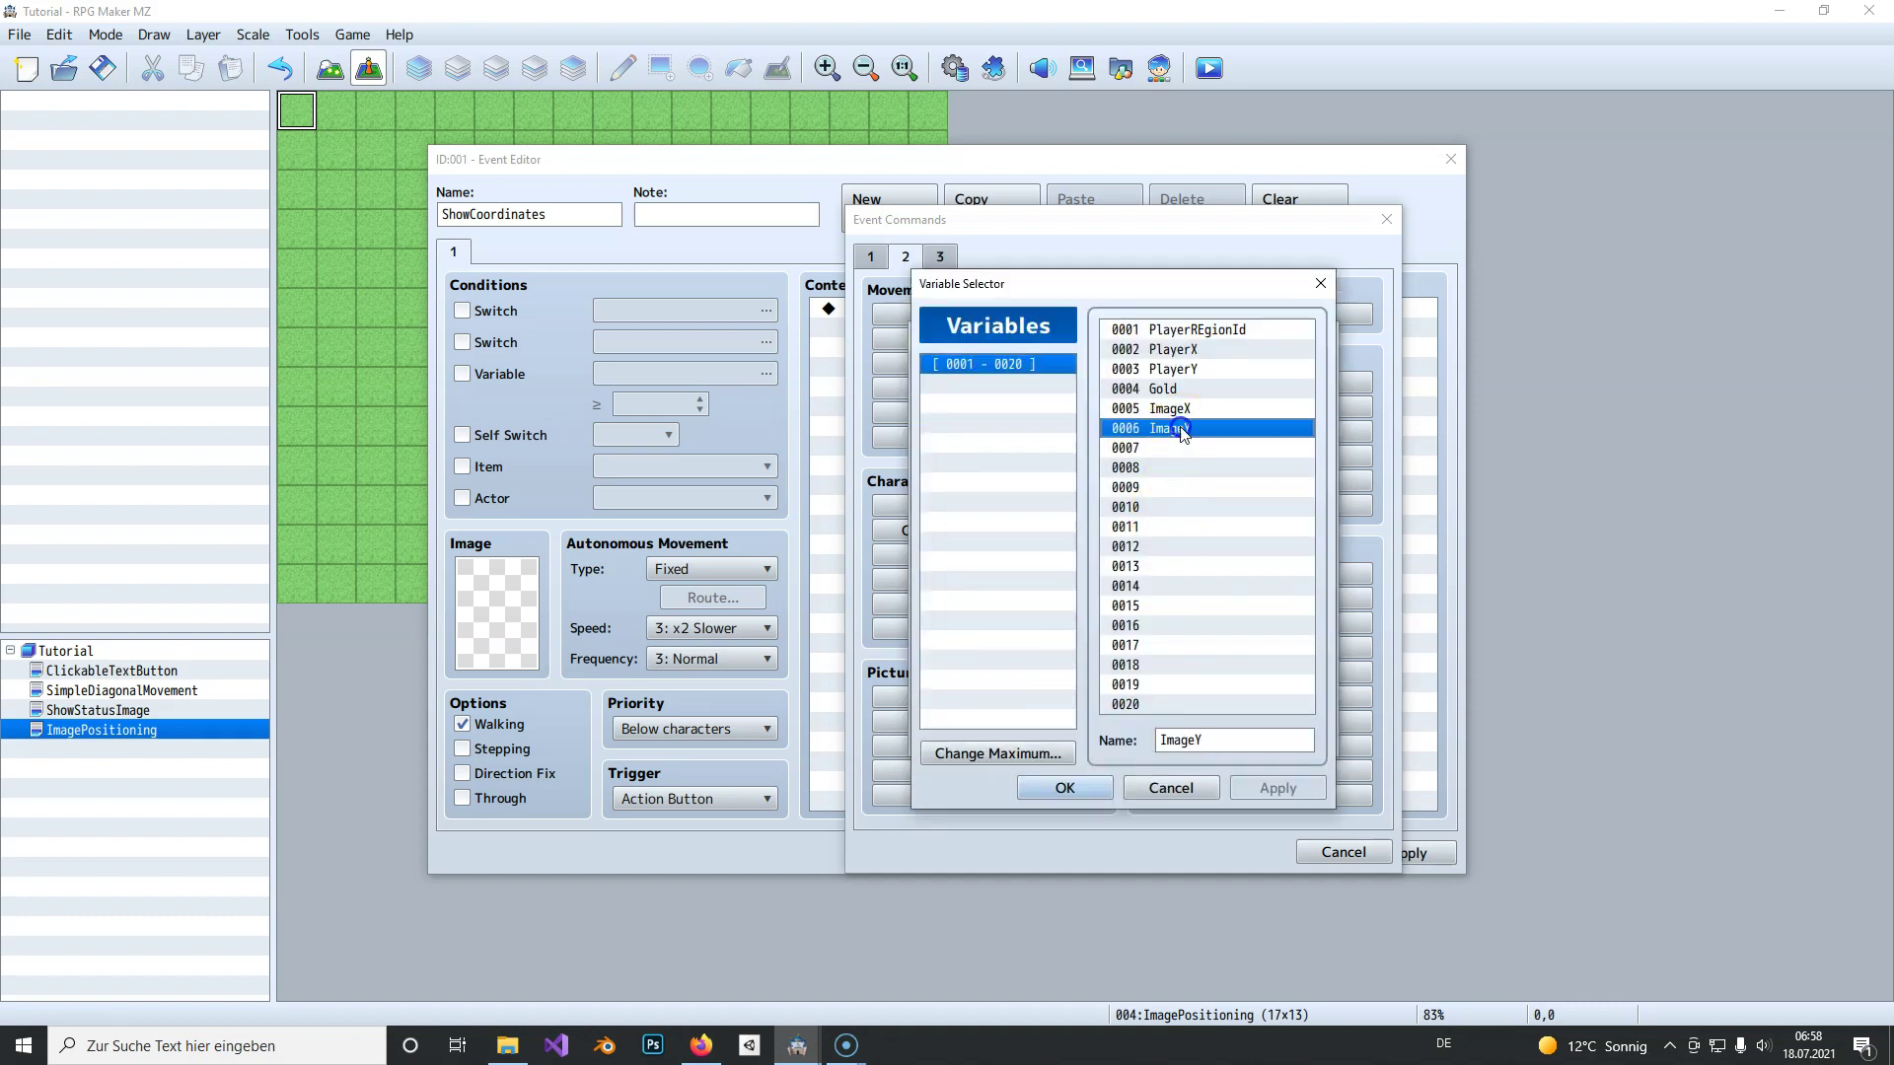
{"action": "left_click", "coordinate": [1073, 786]}
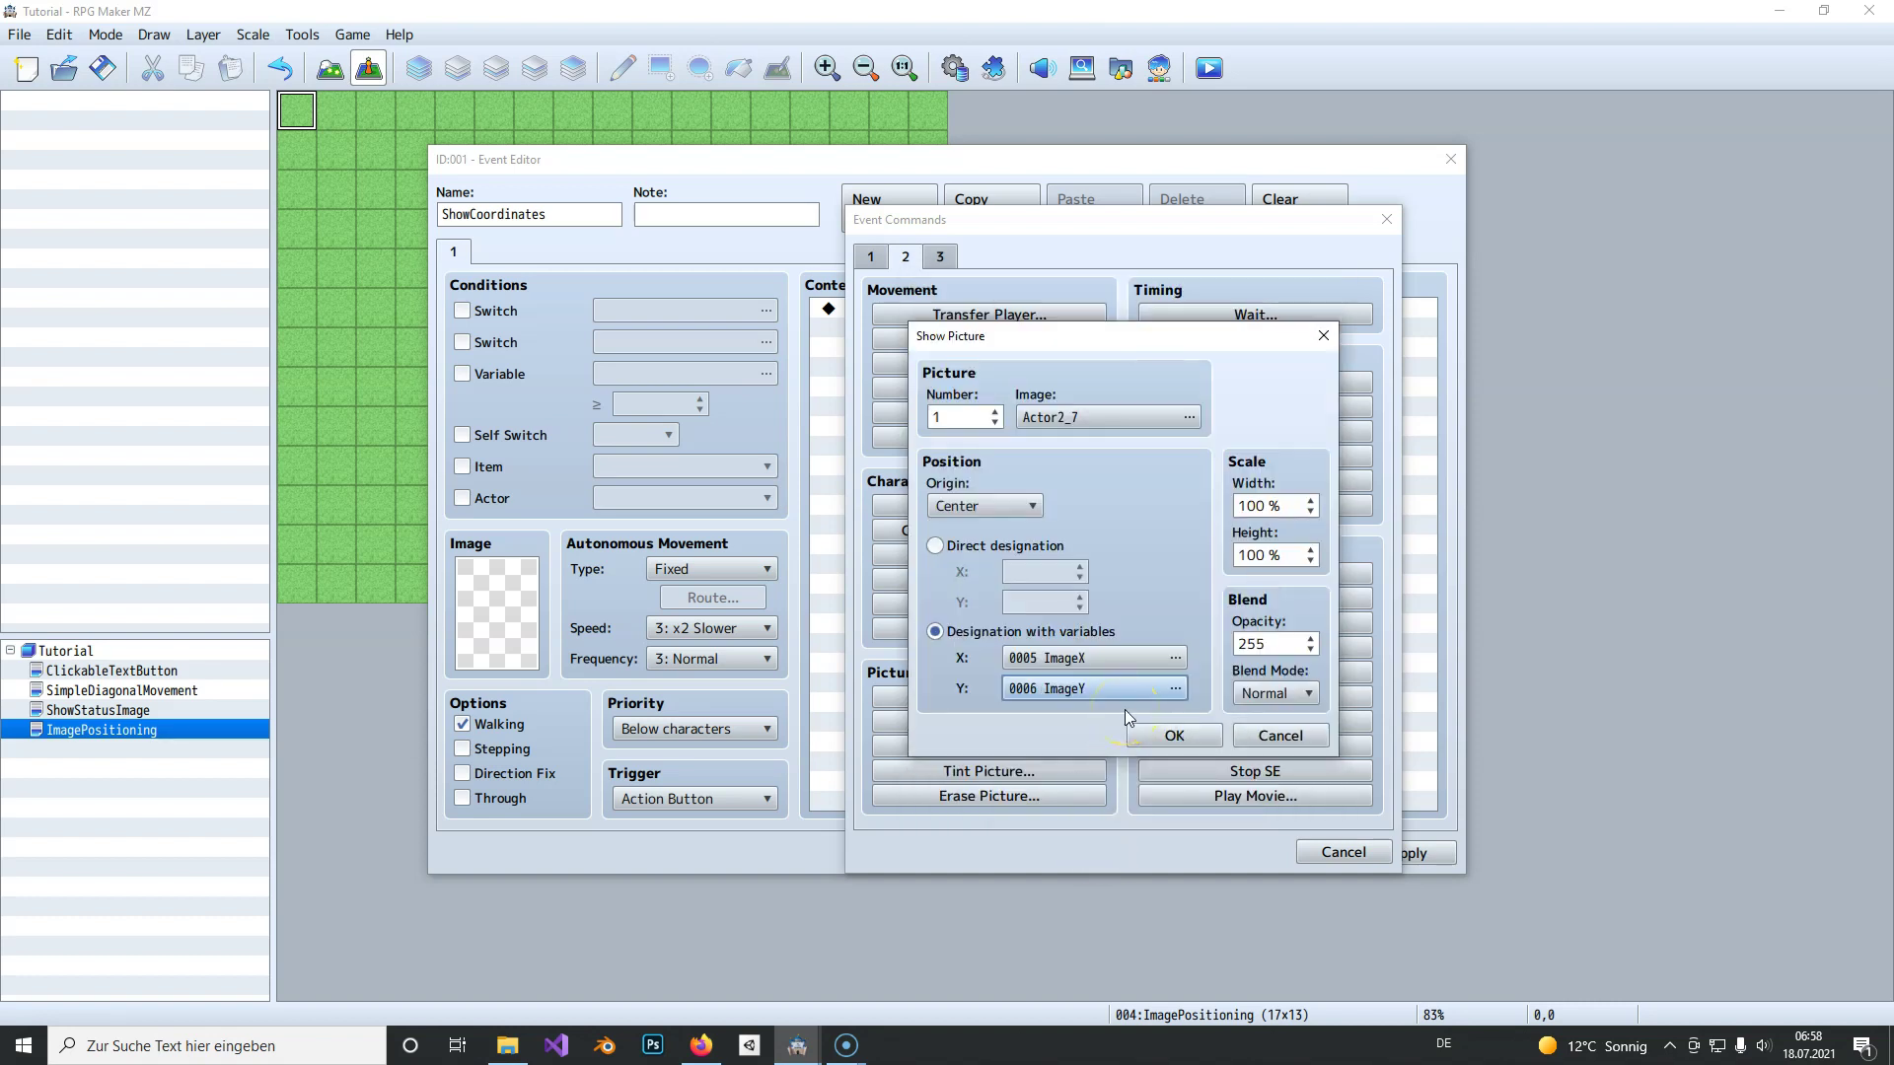
{"action": "left_click", "coordinate": [1152, 735]}
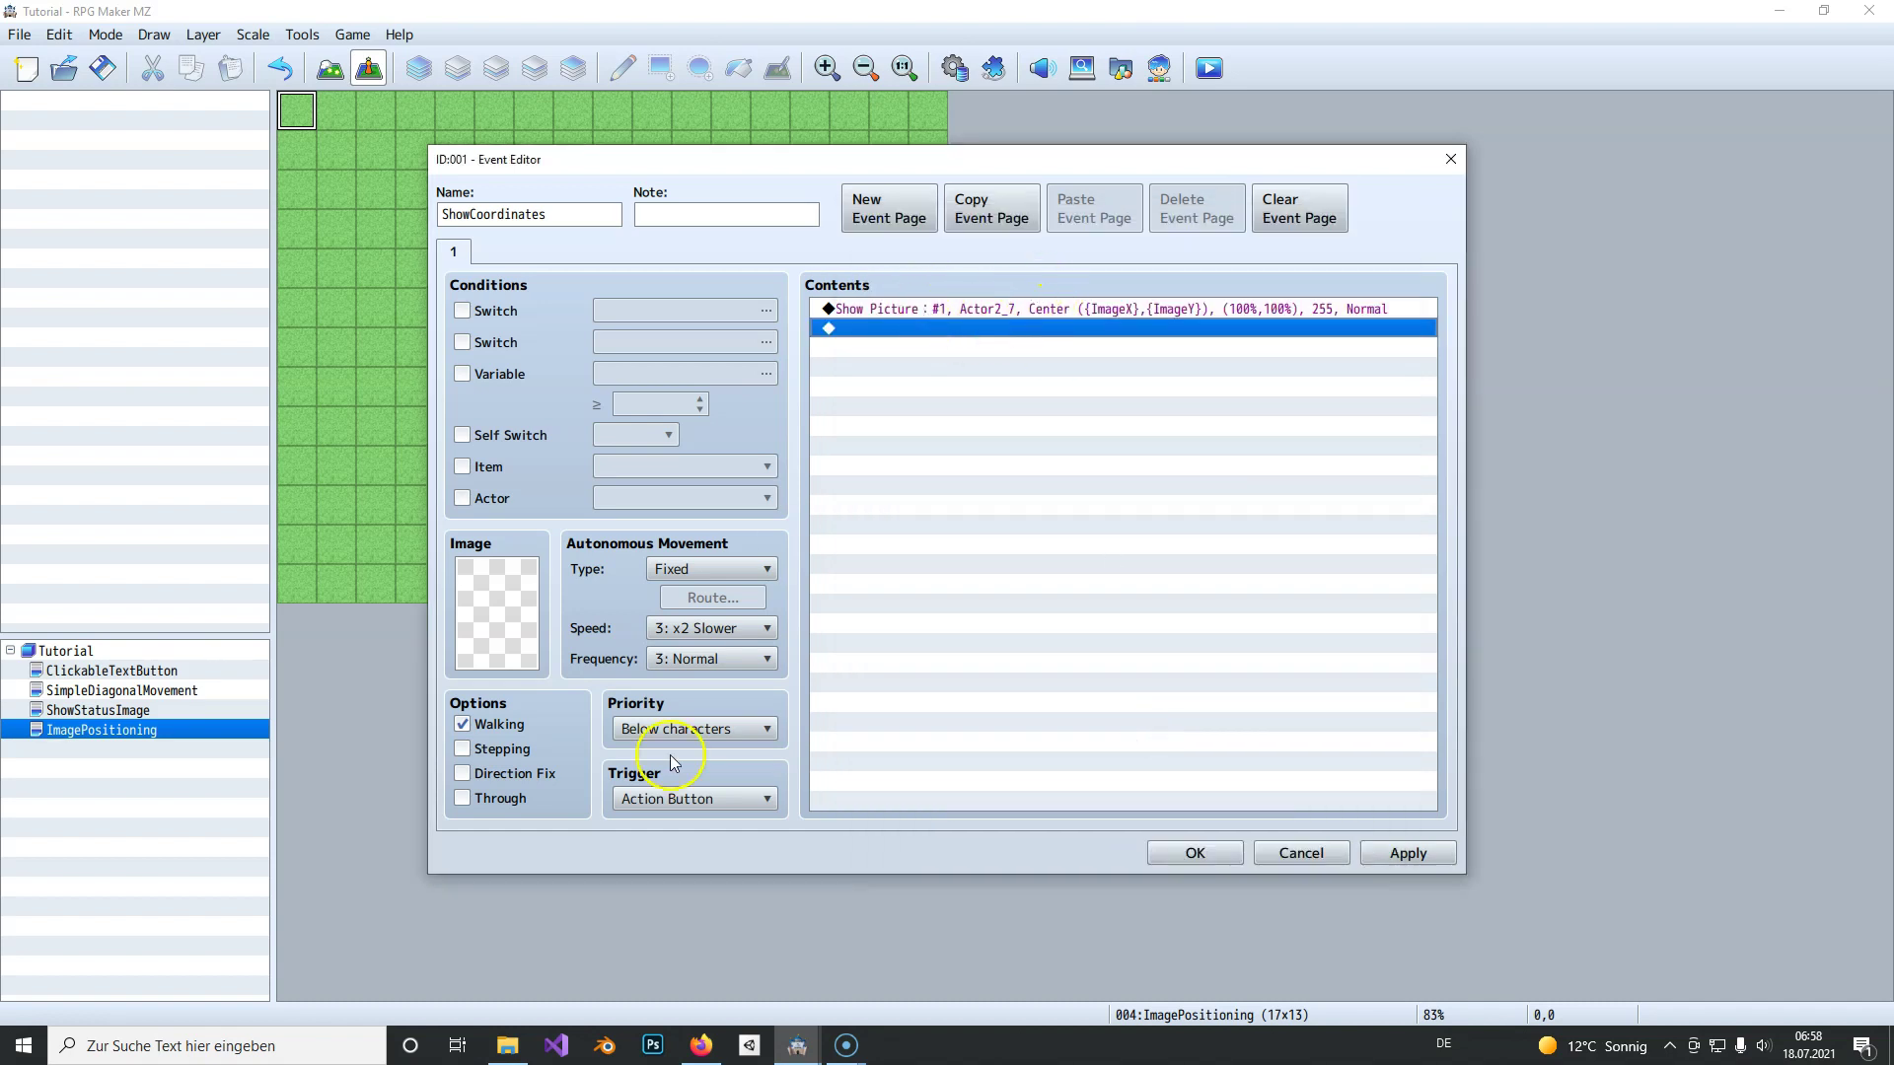
Step: Set the event's trigger to Parallel and start a Set Text Picture plugin command from the TextPicture plugin below the picture command
{"action": "left_click", "coordinate": [691, 807]}
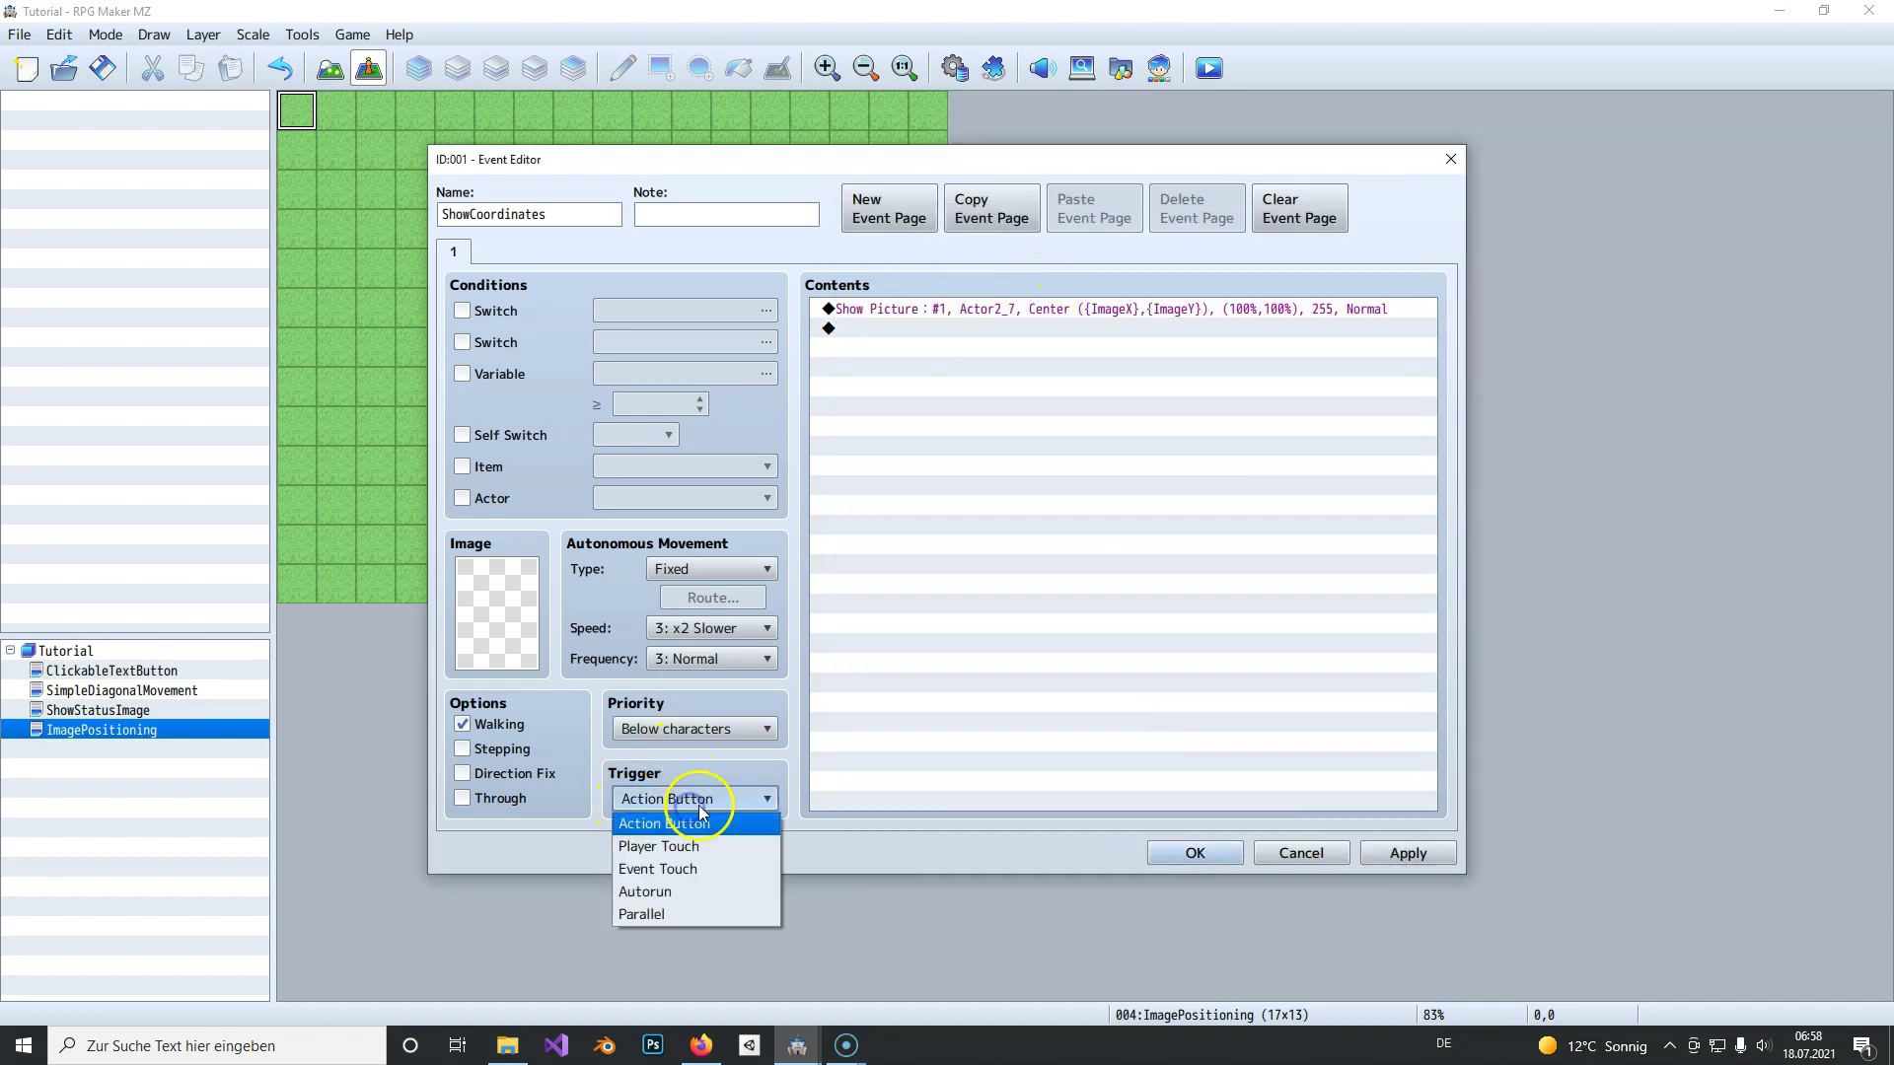
{"action": "left_click", "coordinate": [654, 915]}
{"action": "left_click", "coordinate": [950, 377]}
{"action": "double_click", "coordinate": [950, 373]}
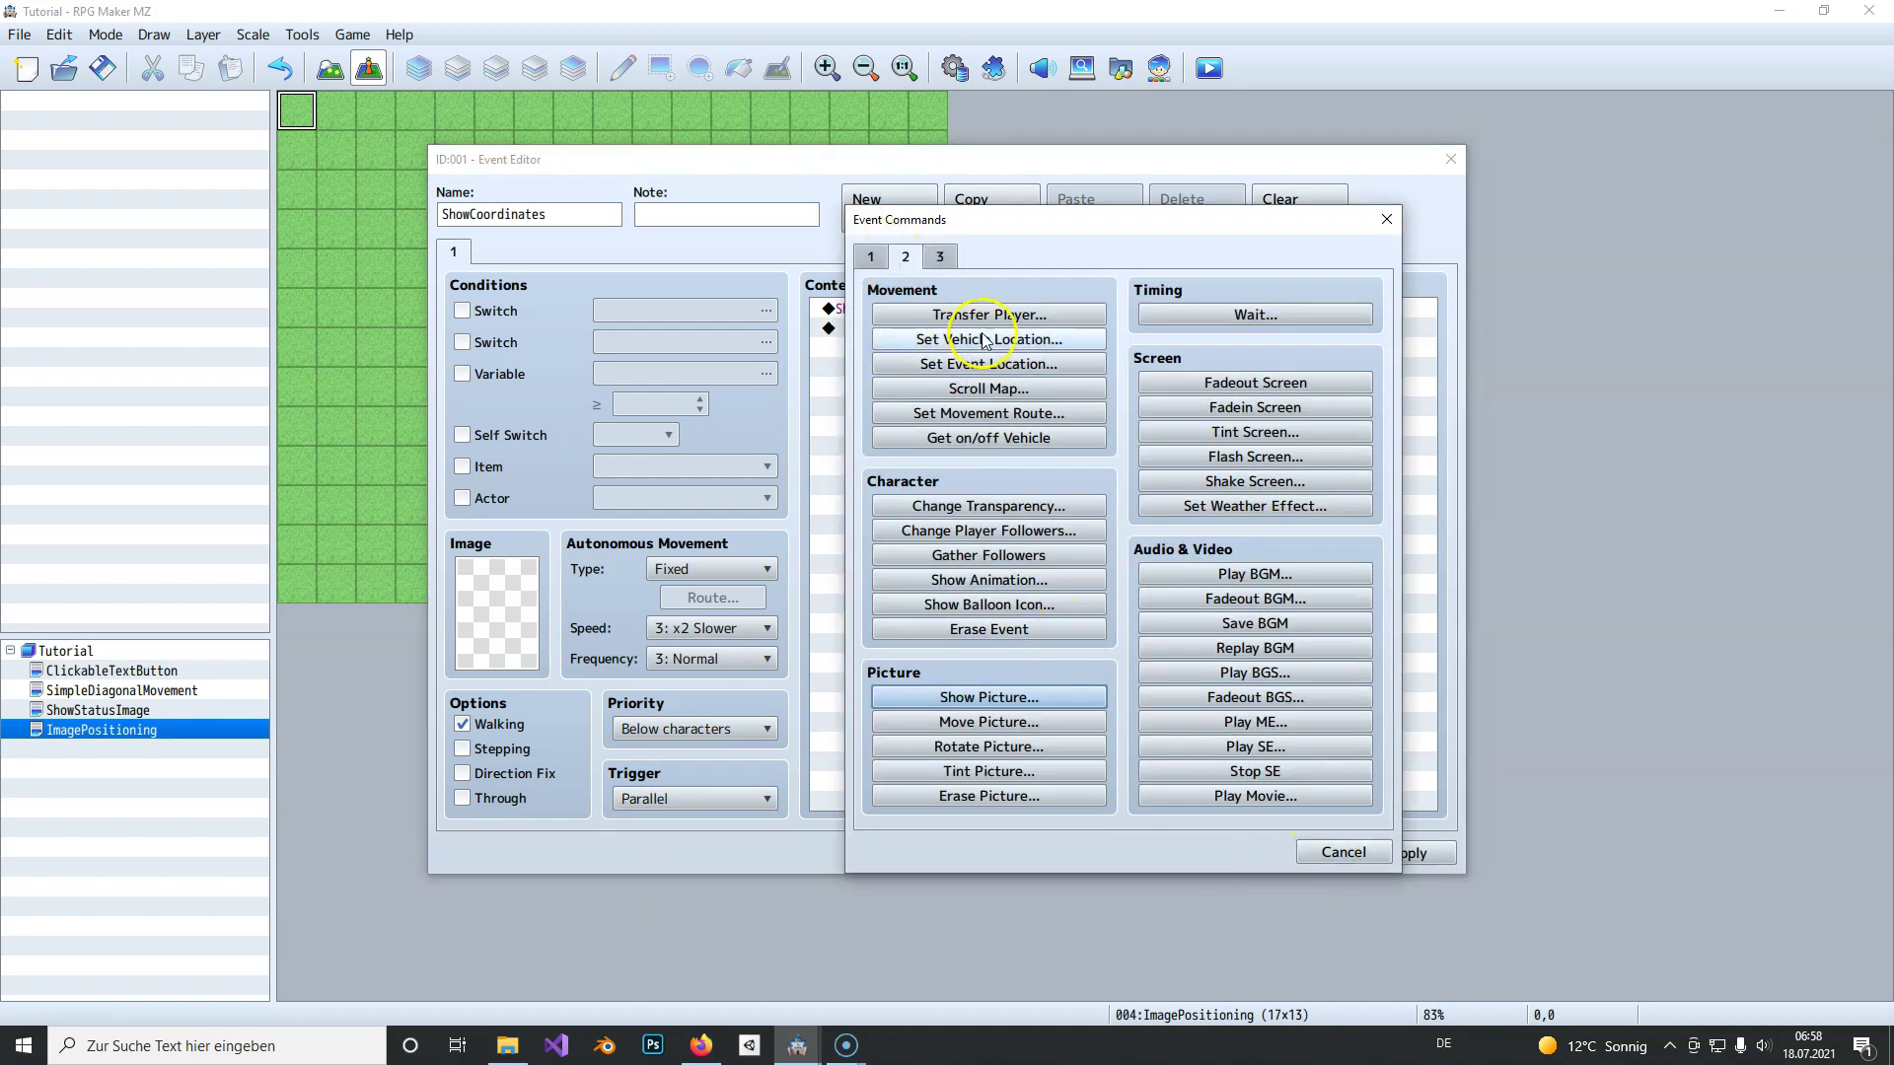
{"action": "left_click", "coordinate": [940, 256]}
{"action": "left_click", "coordinate": [1248, 801]}
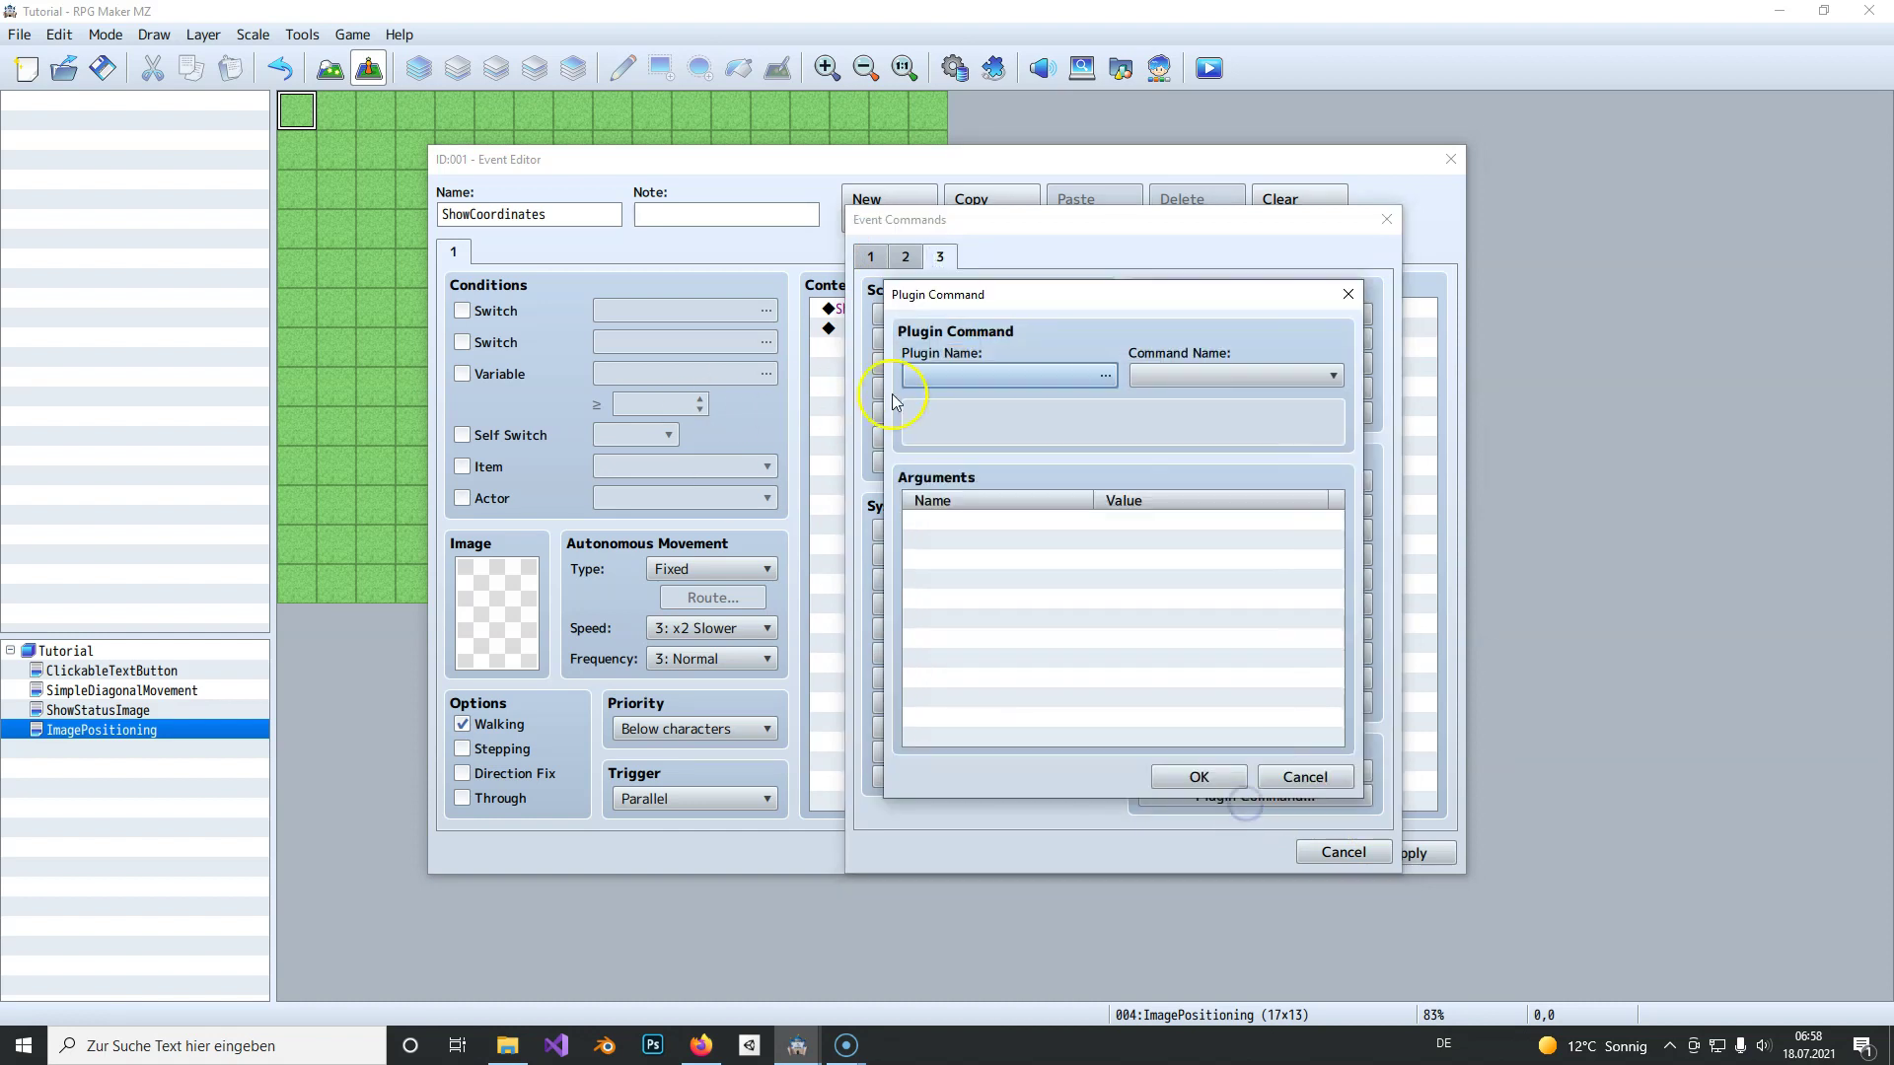
{"action": "left_click", "coordinate": [1104, 376]}
{"action": "double_click", "coordinate": [837, 434]}
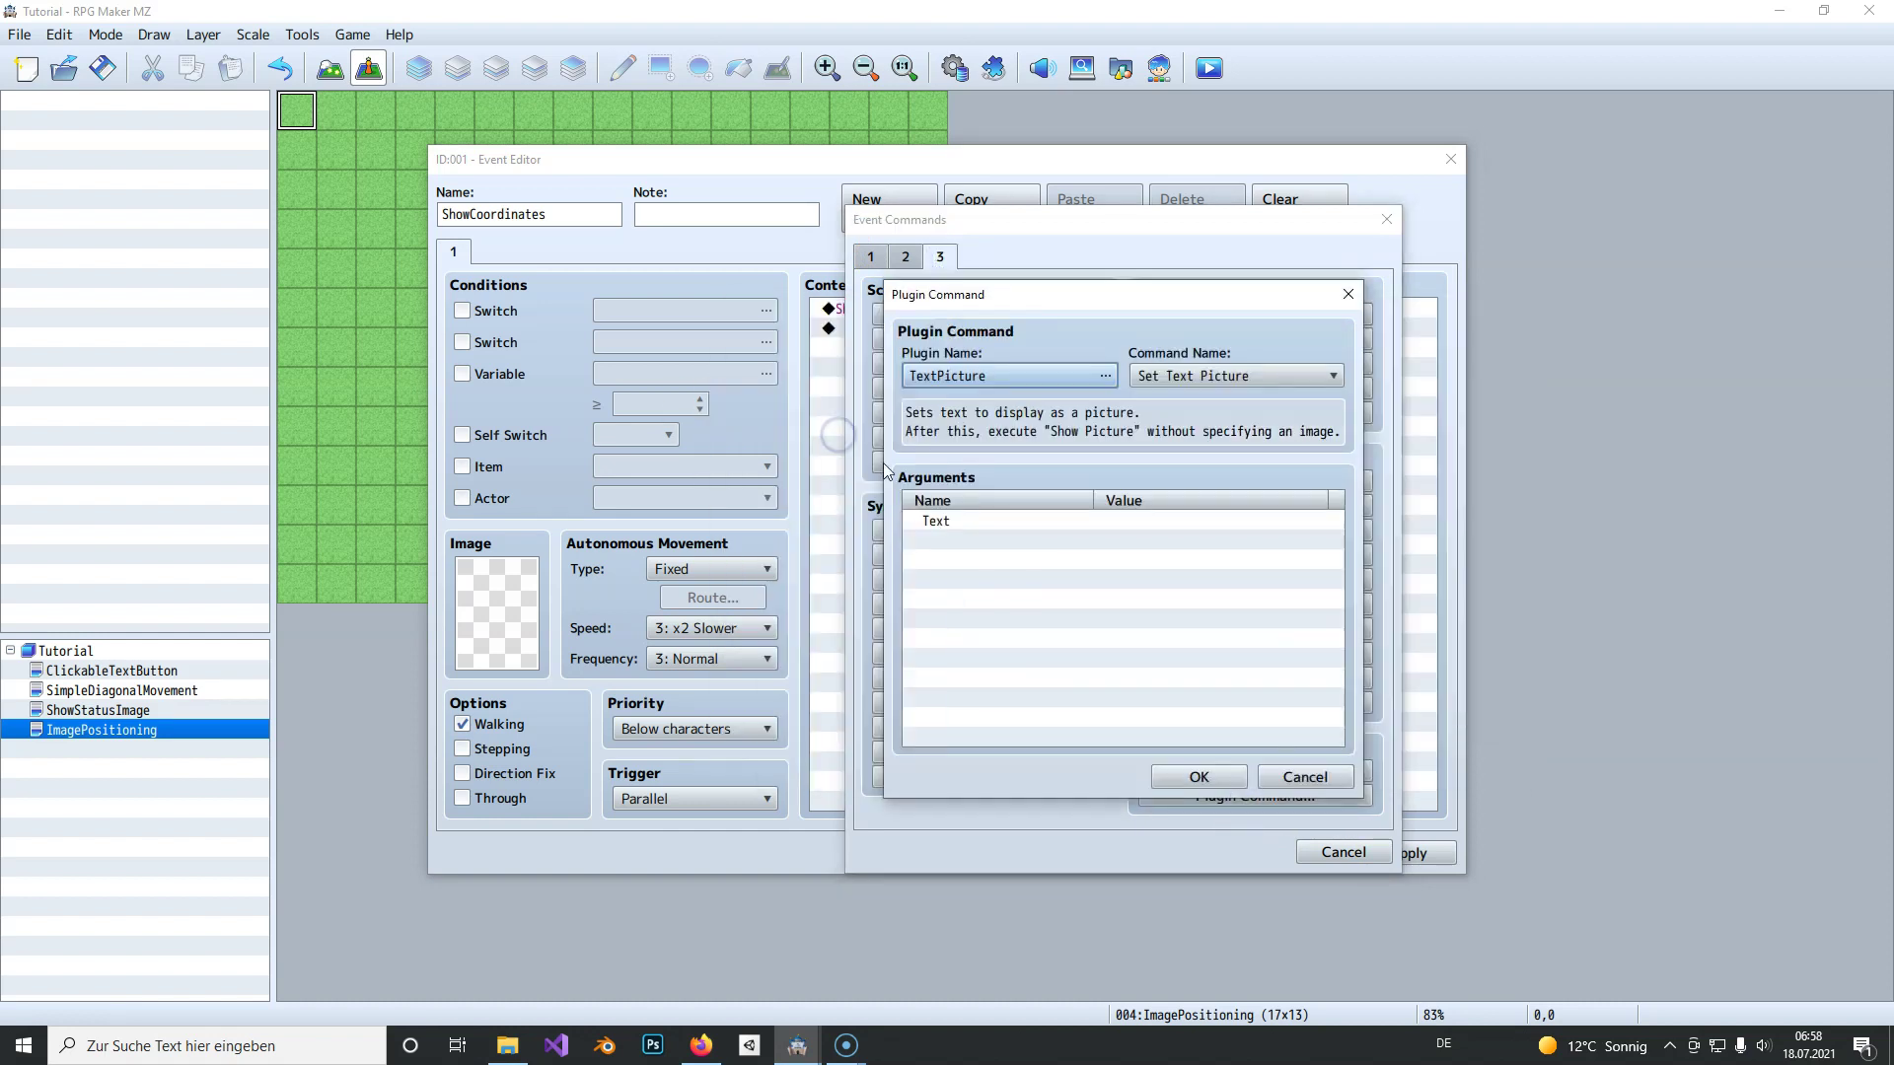
Step: Set the plugin command's text to "x: \V[5]" and "y: \V[6]" on two lines, and add the command to the event
{"action": "double_click", "coordinate": [983, 517]}
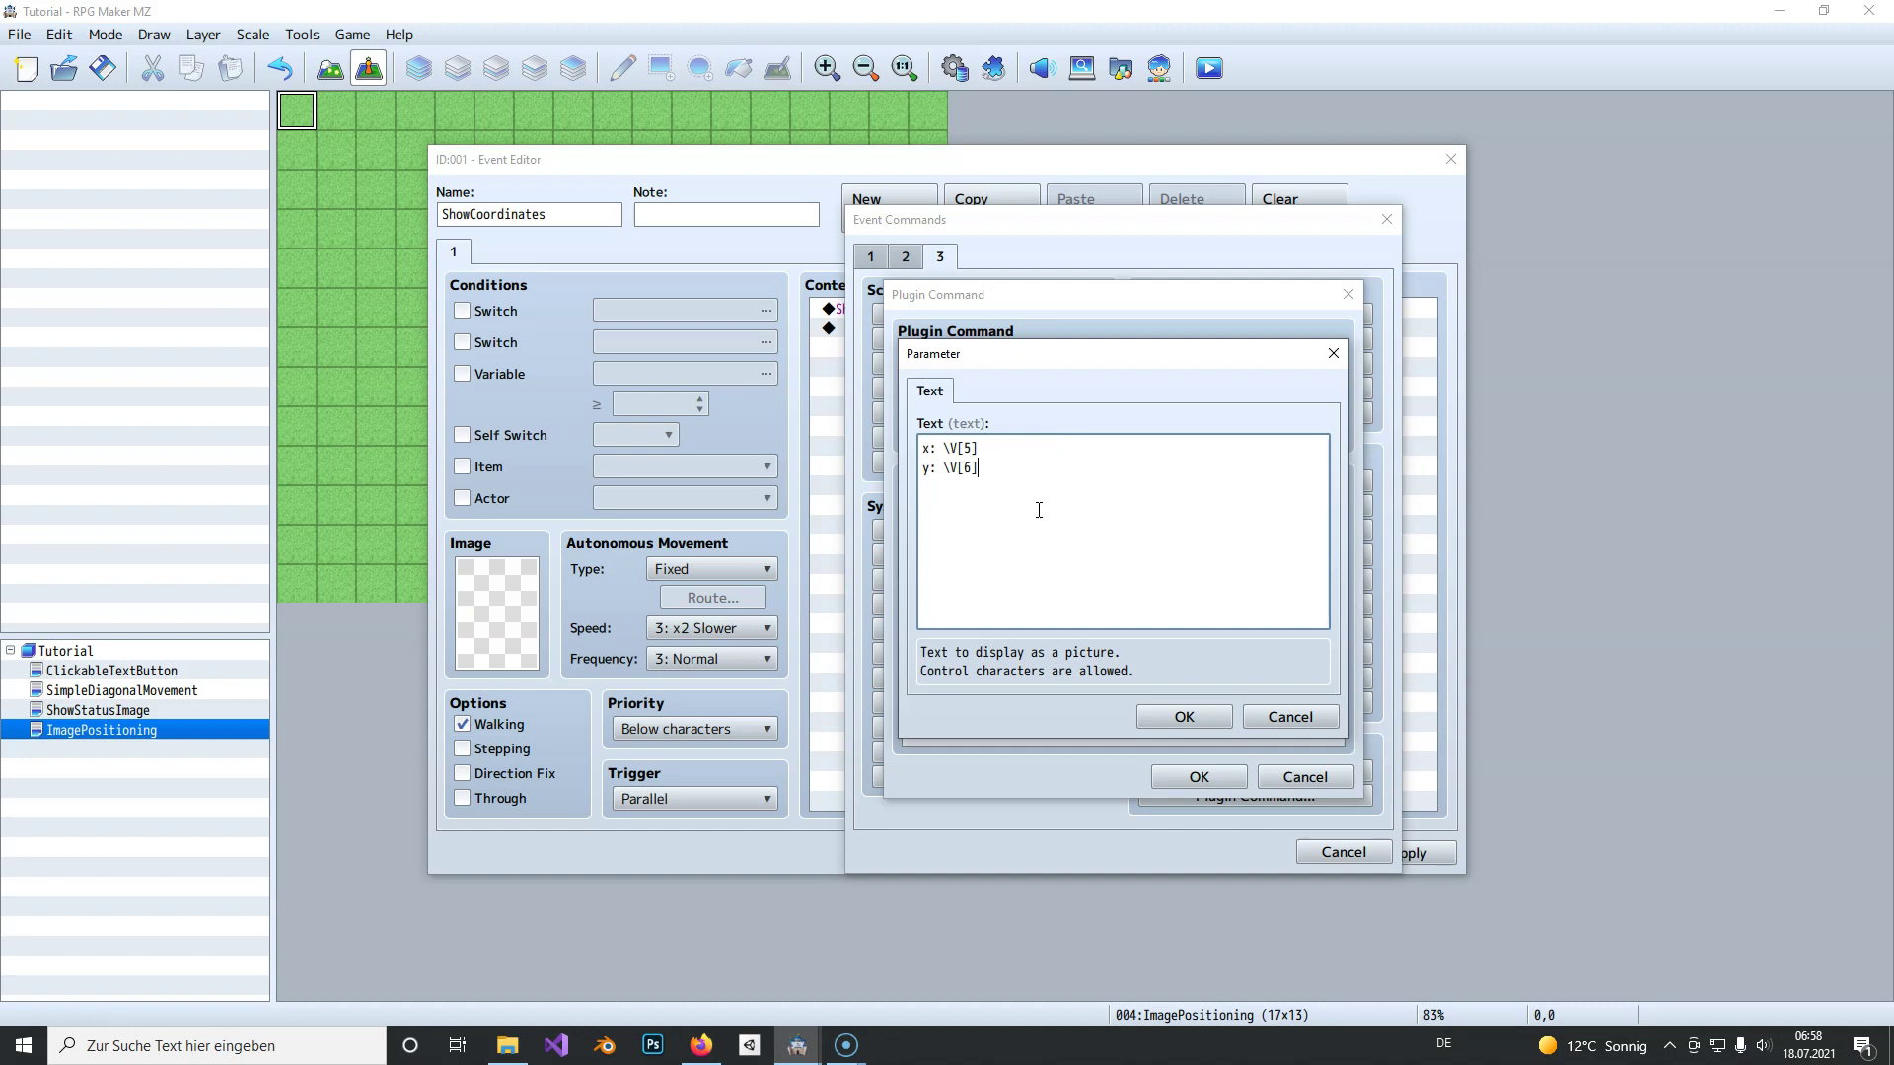
{"action": "left_click", "coordinate": [1181, 718]}
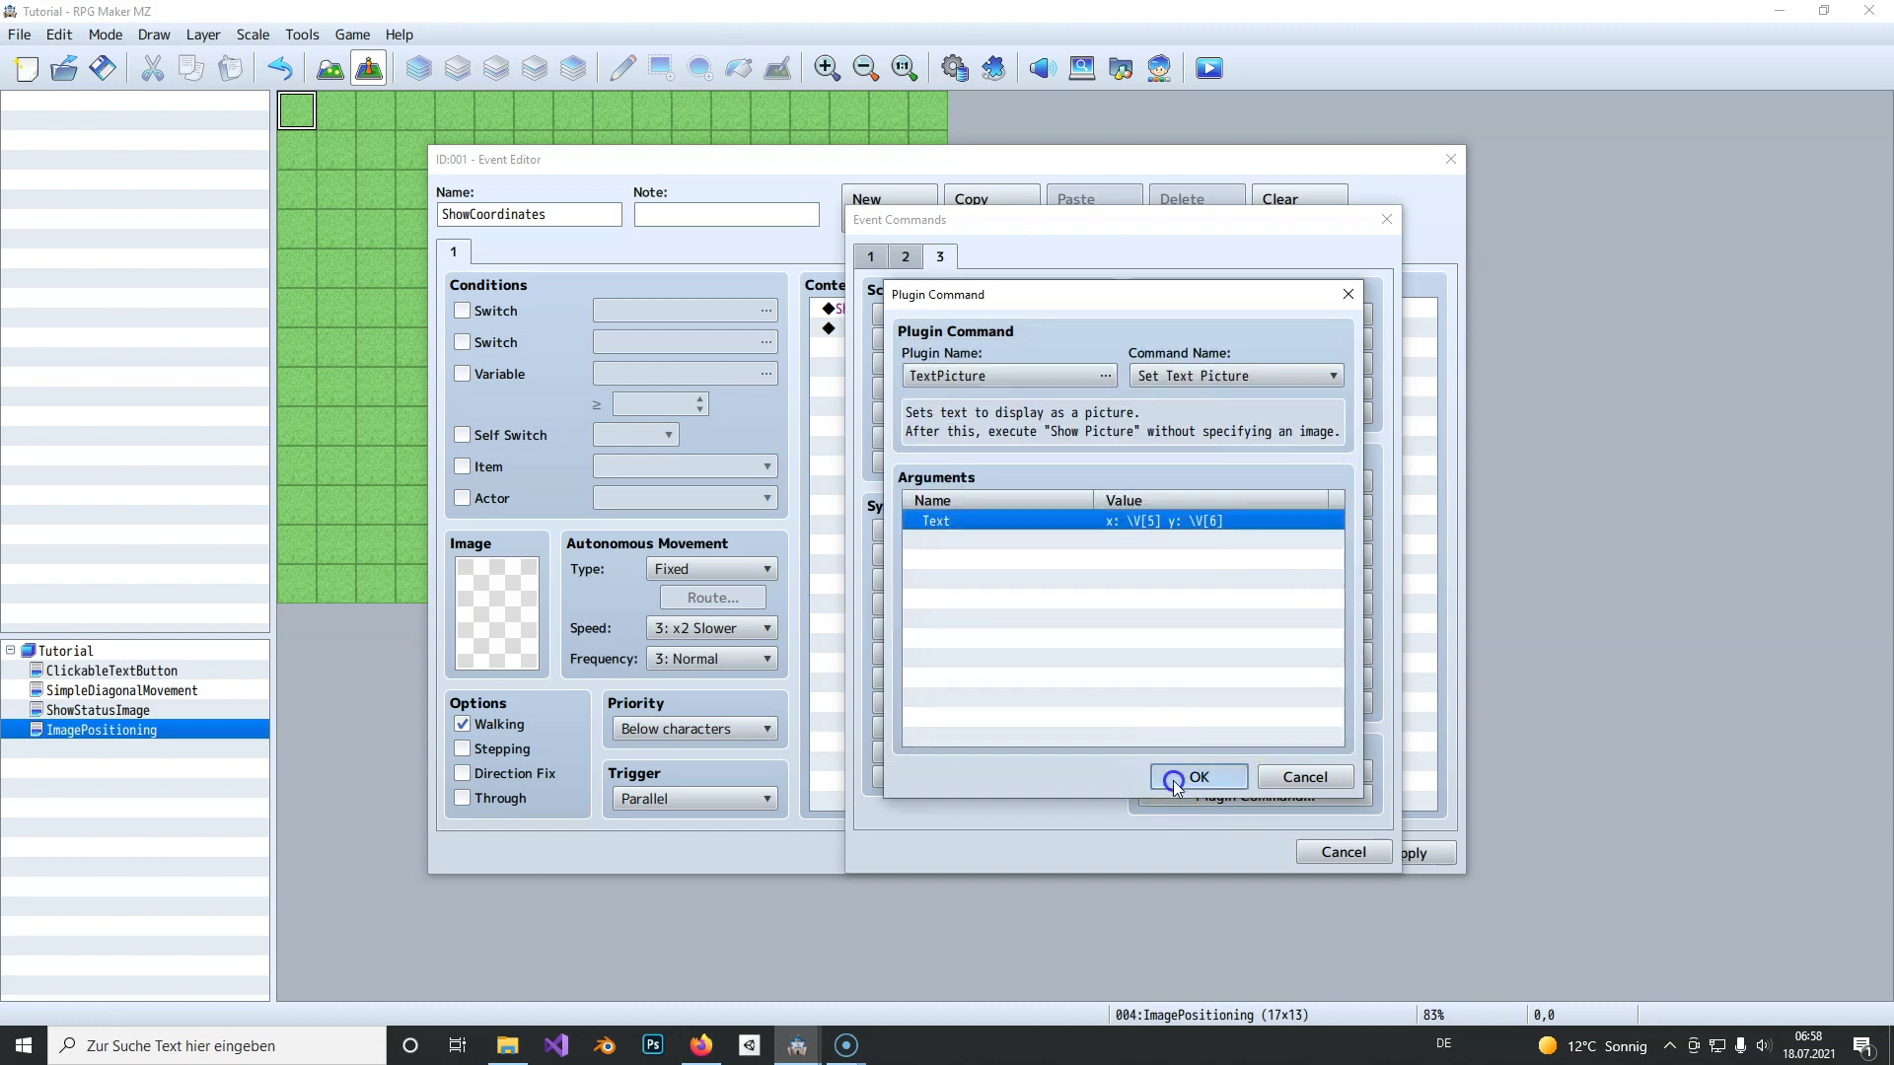
{"action": "left_click", "coordinate": [1191, 776]}
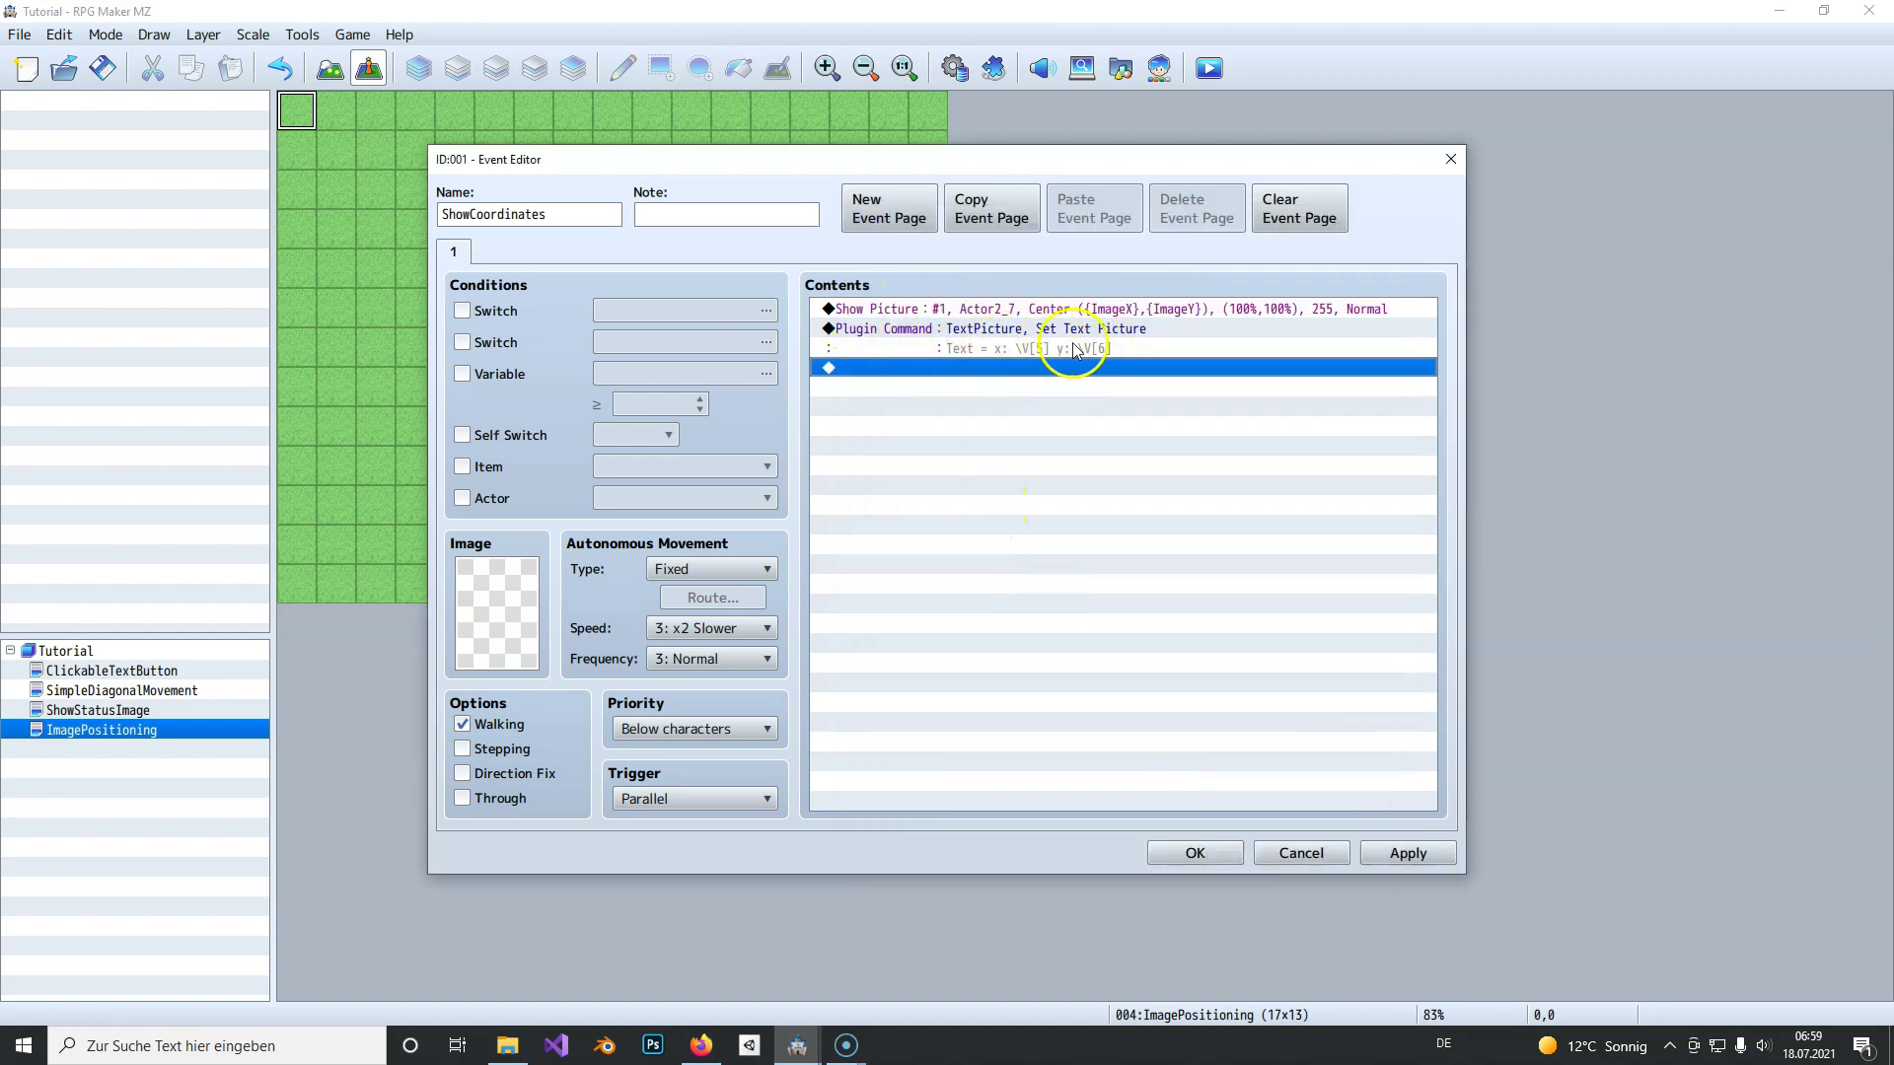
Step: Start another Show Picture command after the plugin command, with picture number 2 and no image
{"action": "left_click", "coordinate": [955, 382]}
{"action": "double_click", "coordinate": [955, 383]}
{"action": "left_click", "coordinate": [858, 251]}
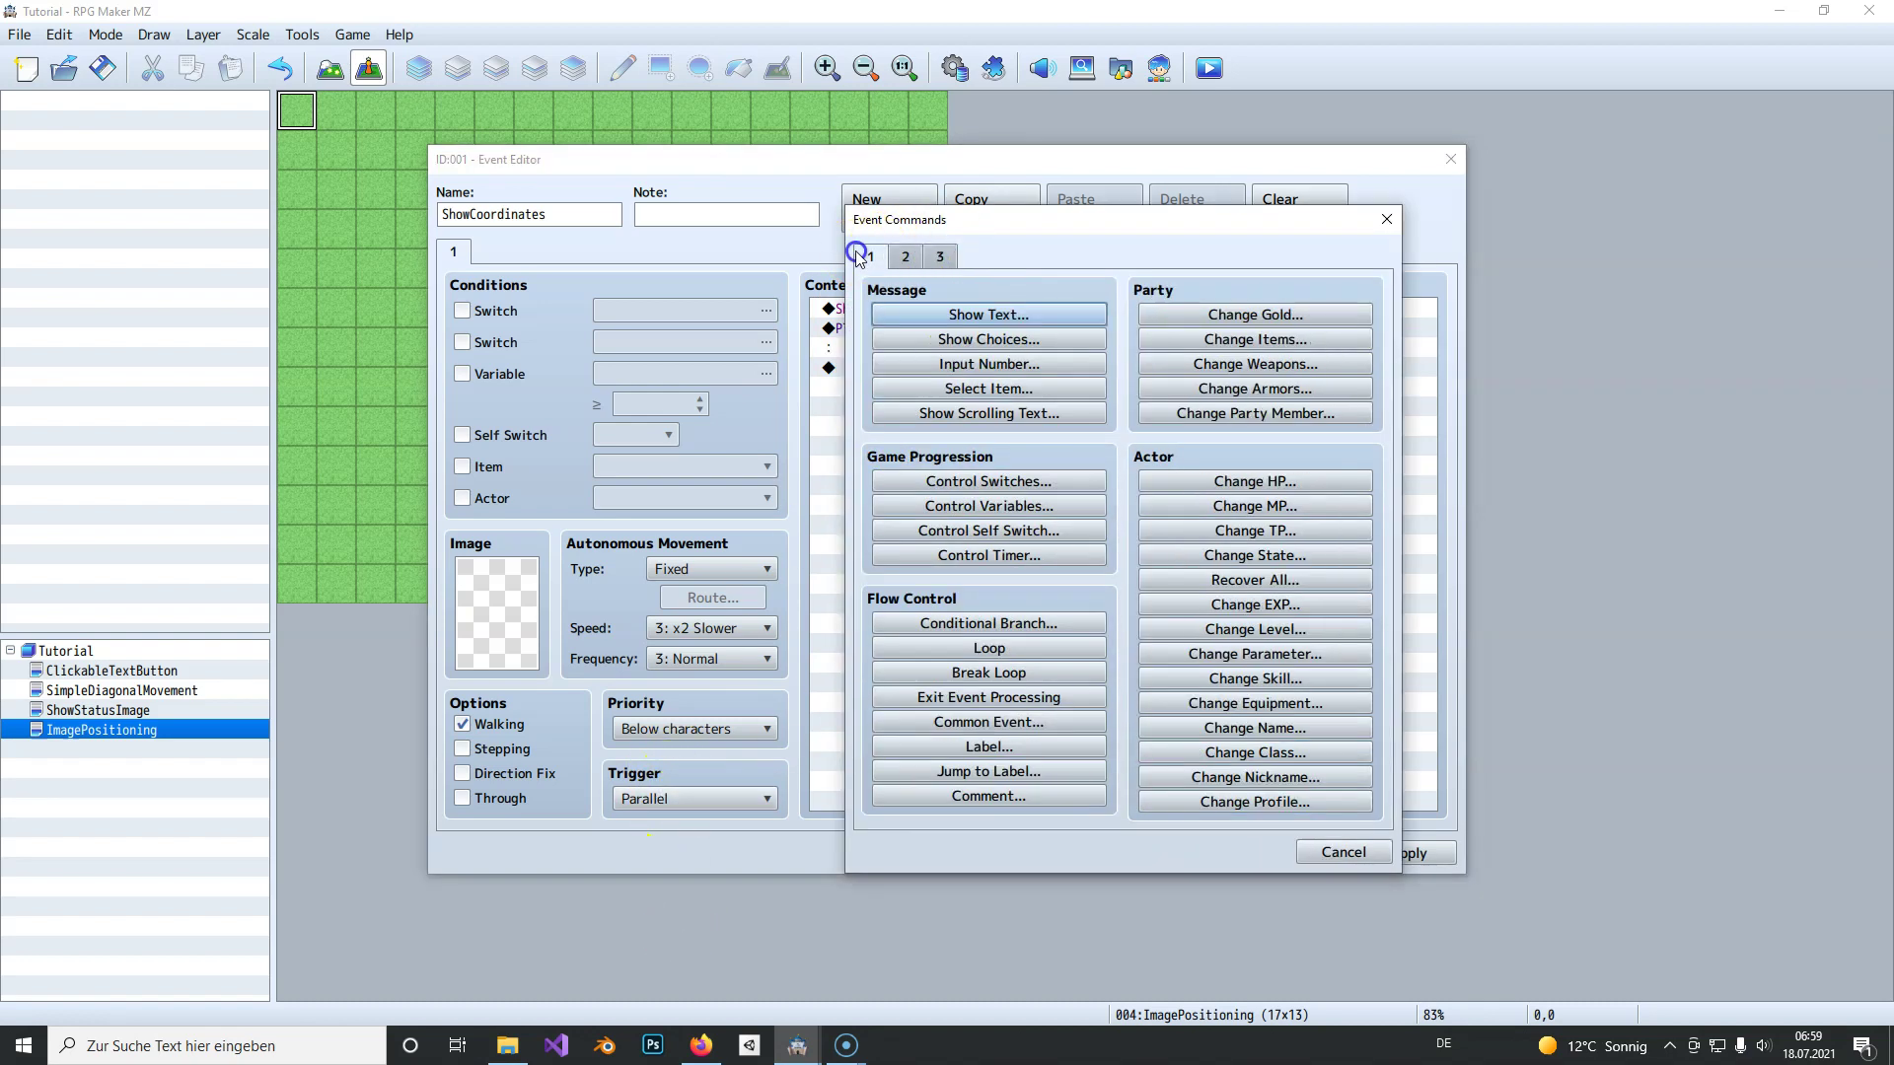
{"action": "left_click", "coordinate": [905, 257]}
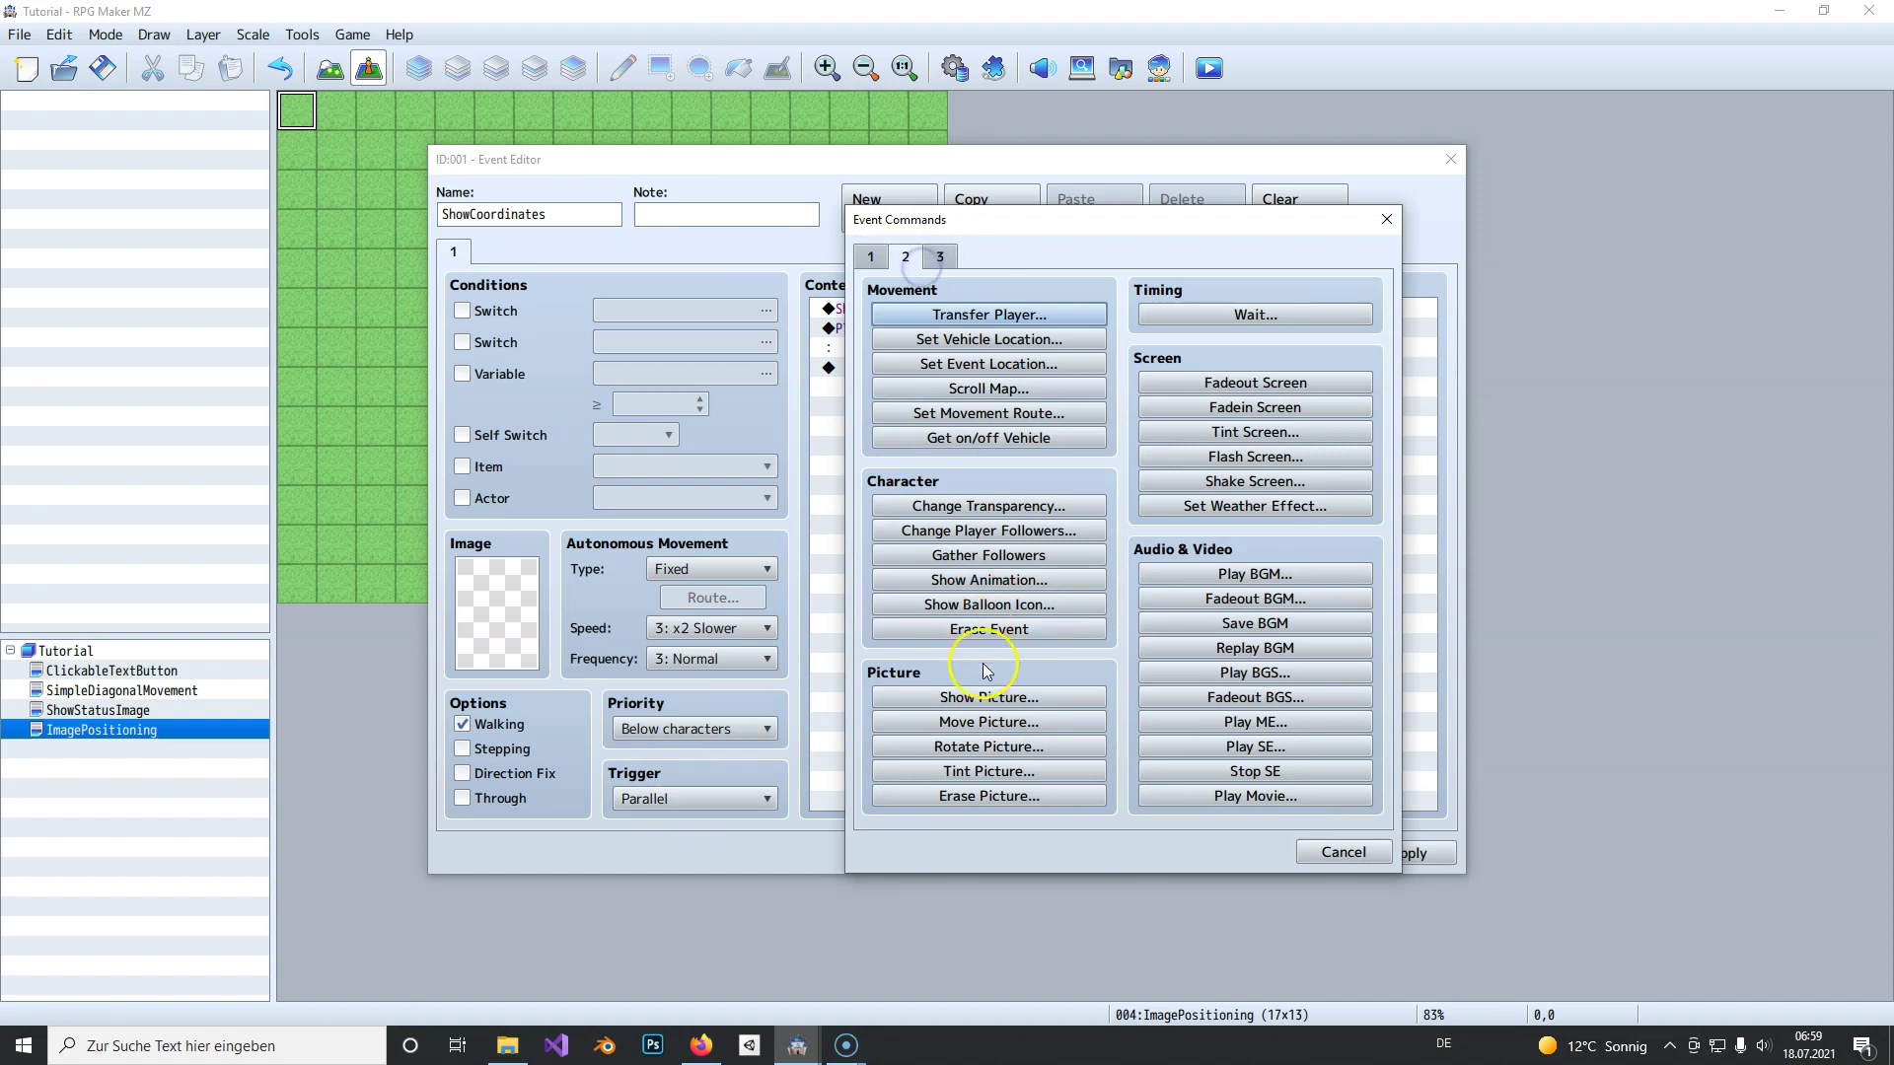
{"action": "left_click", "coordinate": [987, 699]}
{"action": "left_click", "coordinate": [969, 421]}
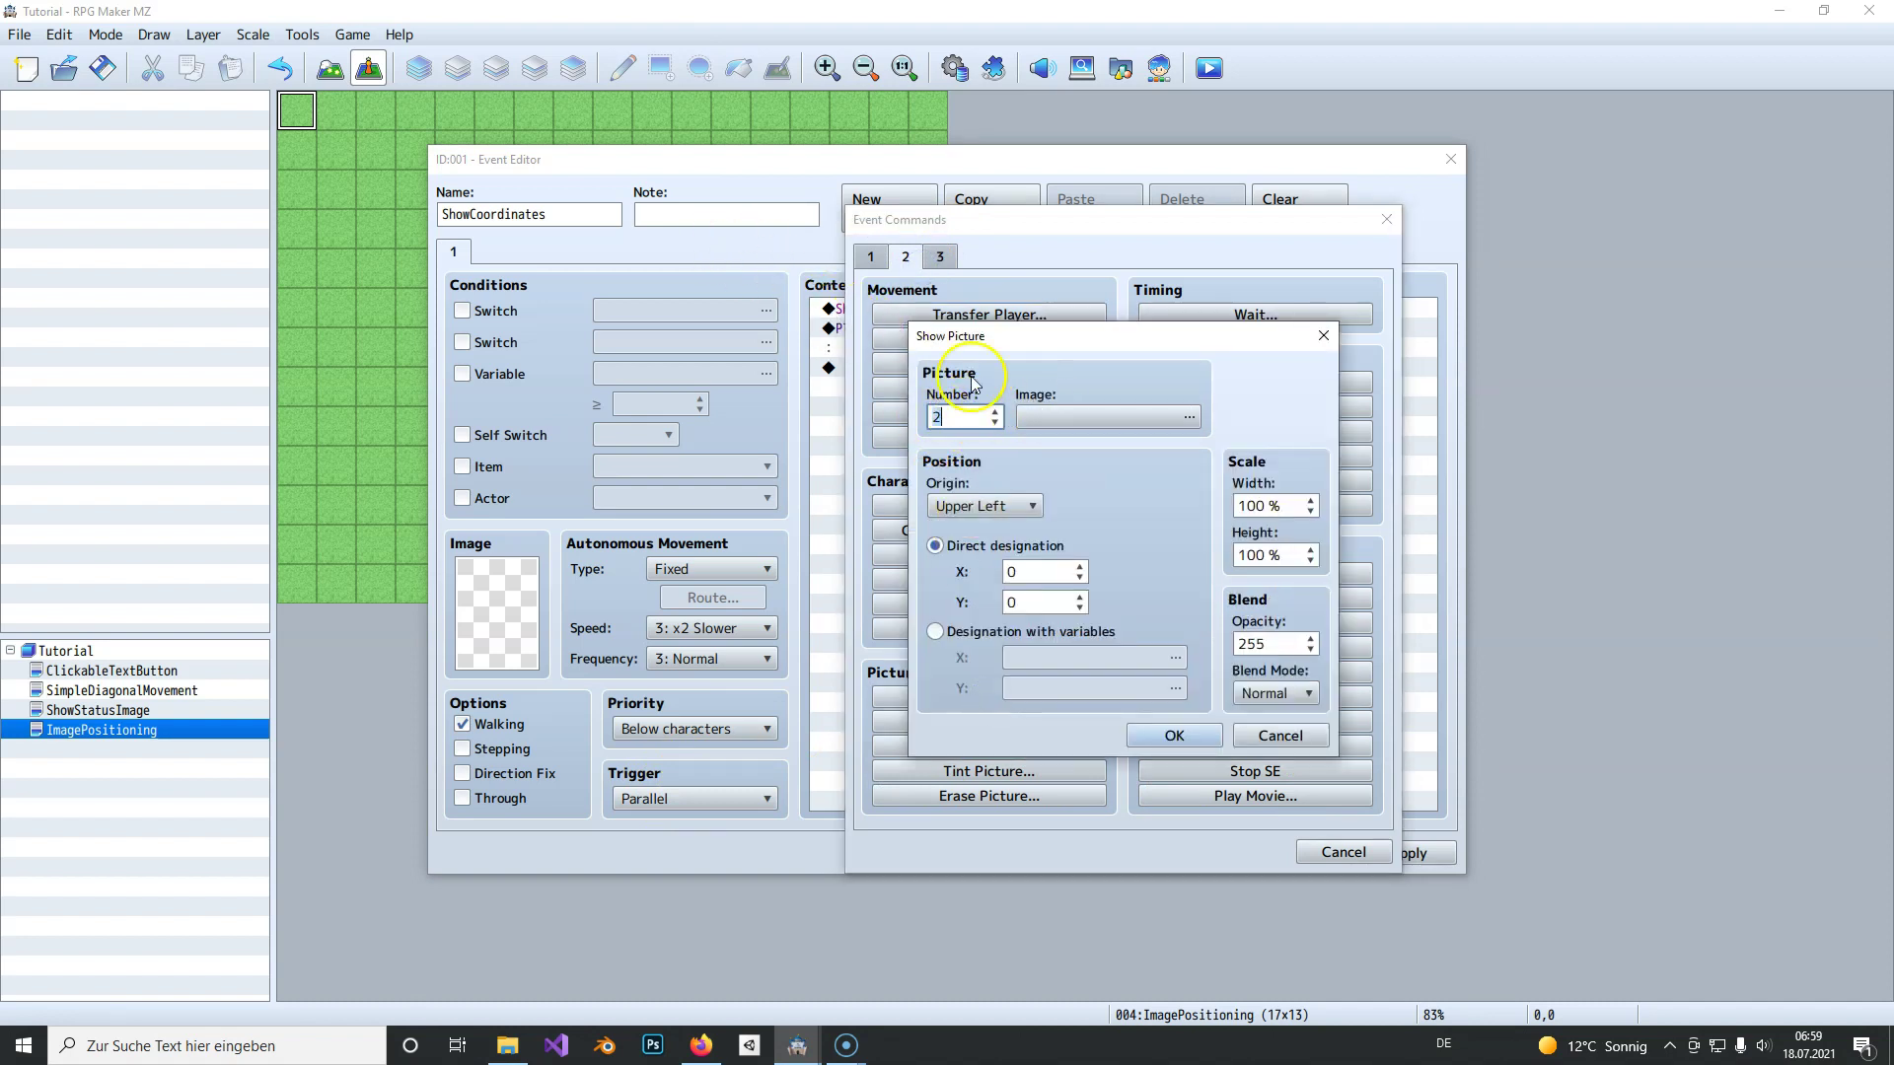
Step: Position picture 2 with the variables ImageX for X and ImageY for Y, and add the command
{"action": "left_click", "coordinate": [1049, 631]}
{"action": "left_click", "coordinate": [1048, 661]}
{"action": "double_click", "coordinate": [1172, 409]}
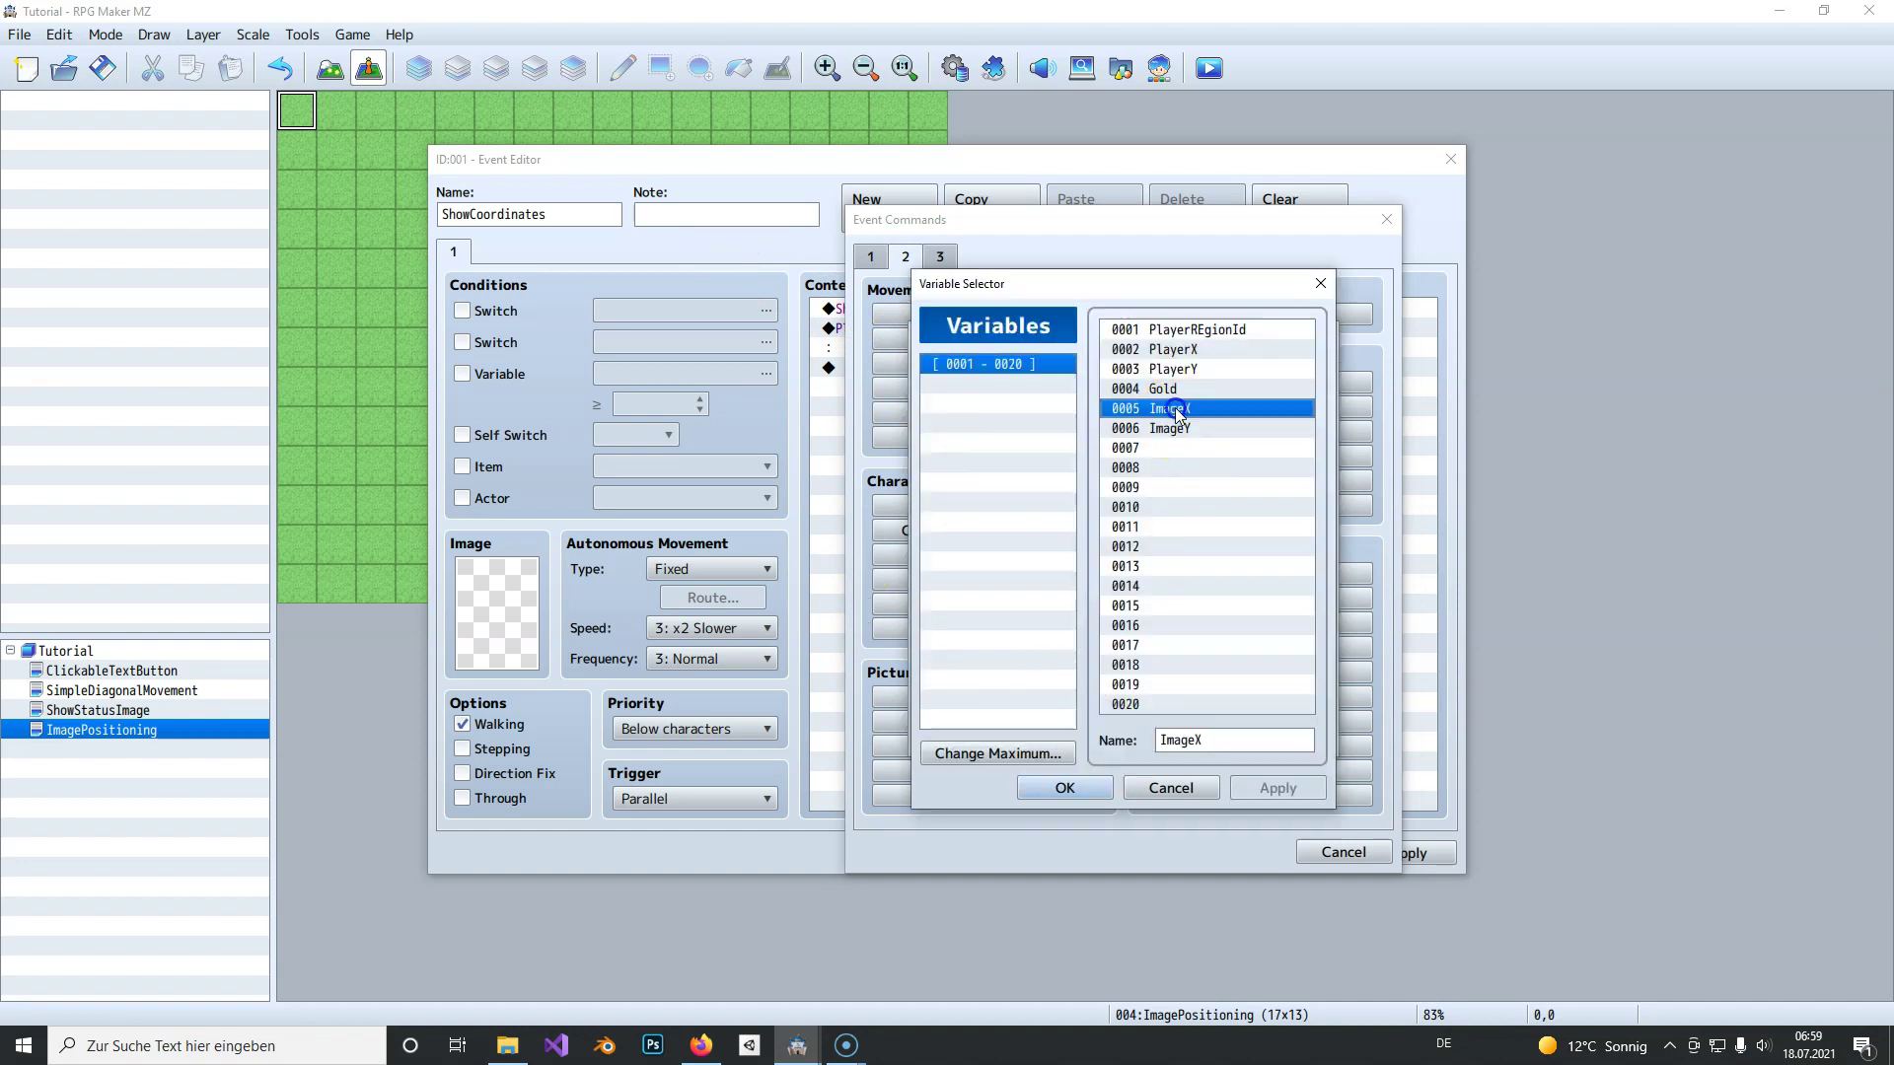
{"action": "left_click", "coordinate": [1059, 688]}
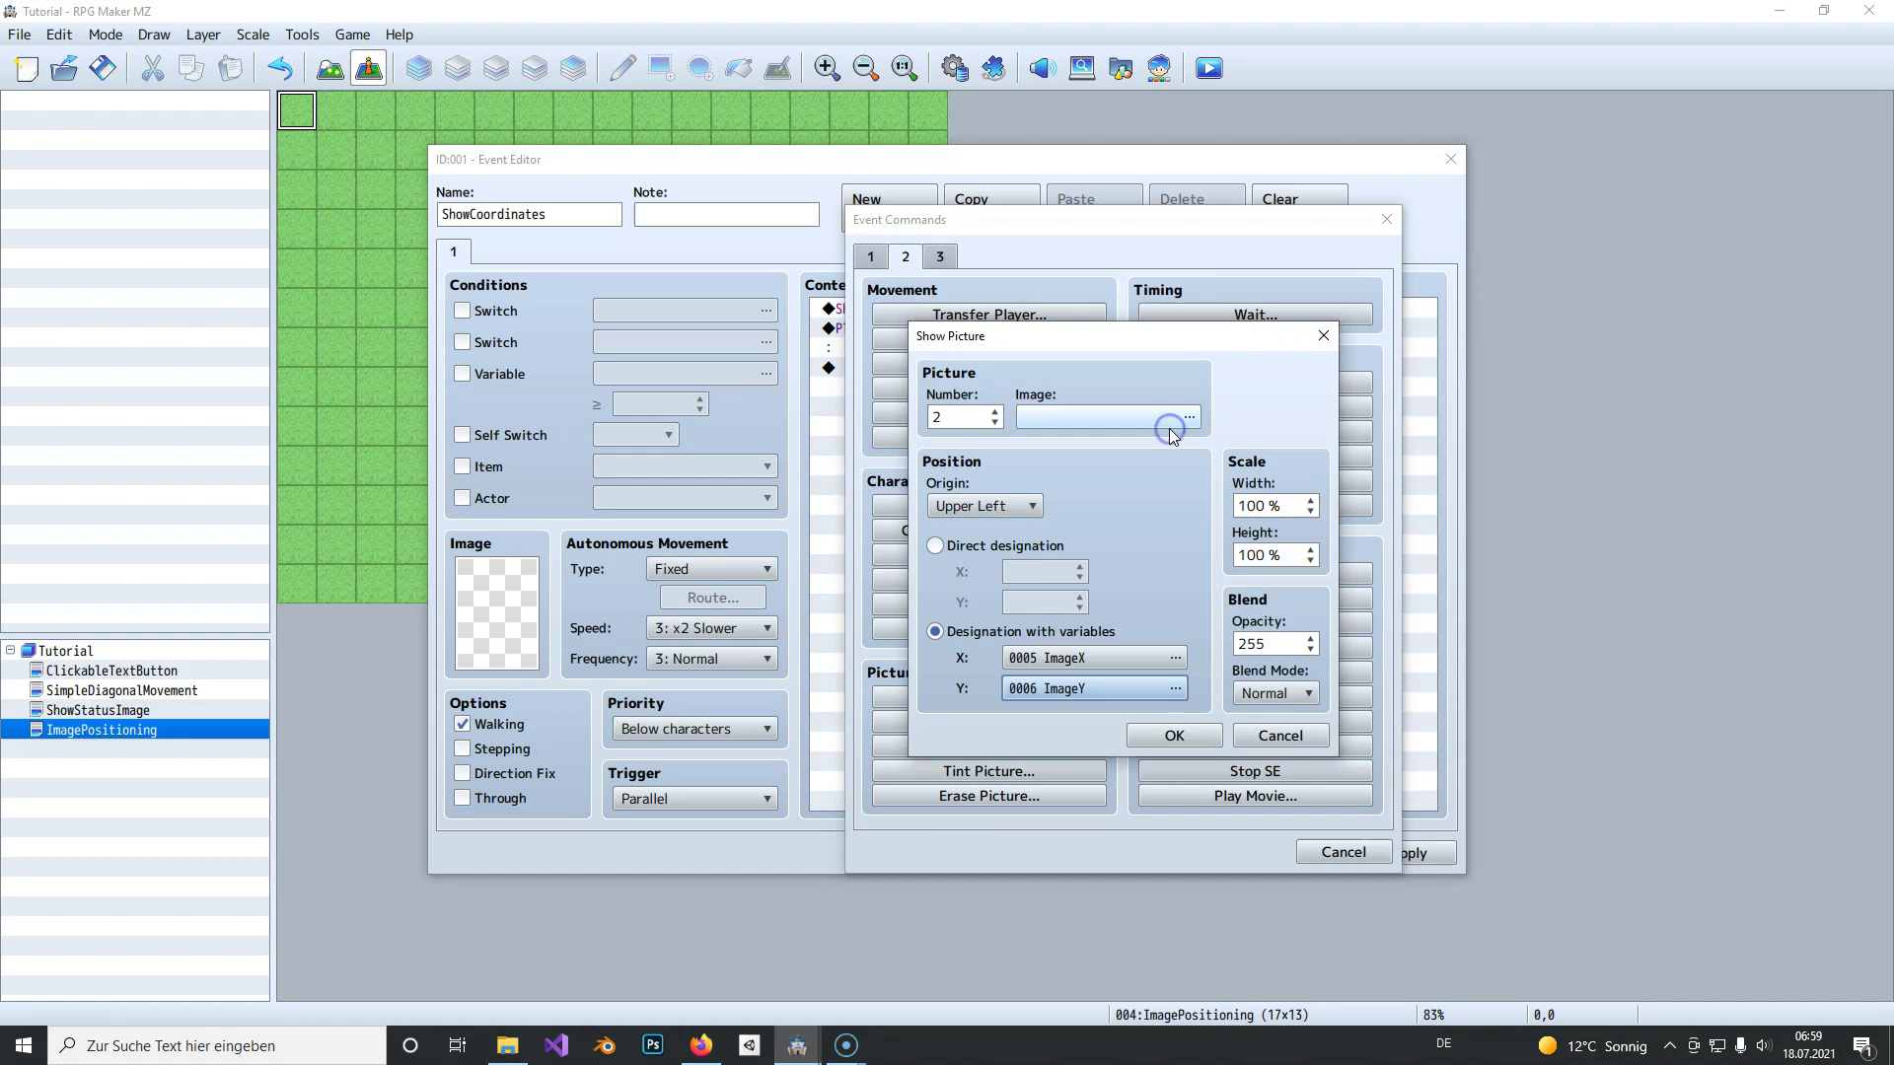
{"action": "left_click", "coordinate": [1176, 735]}
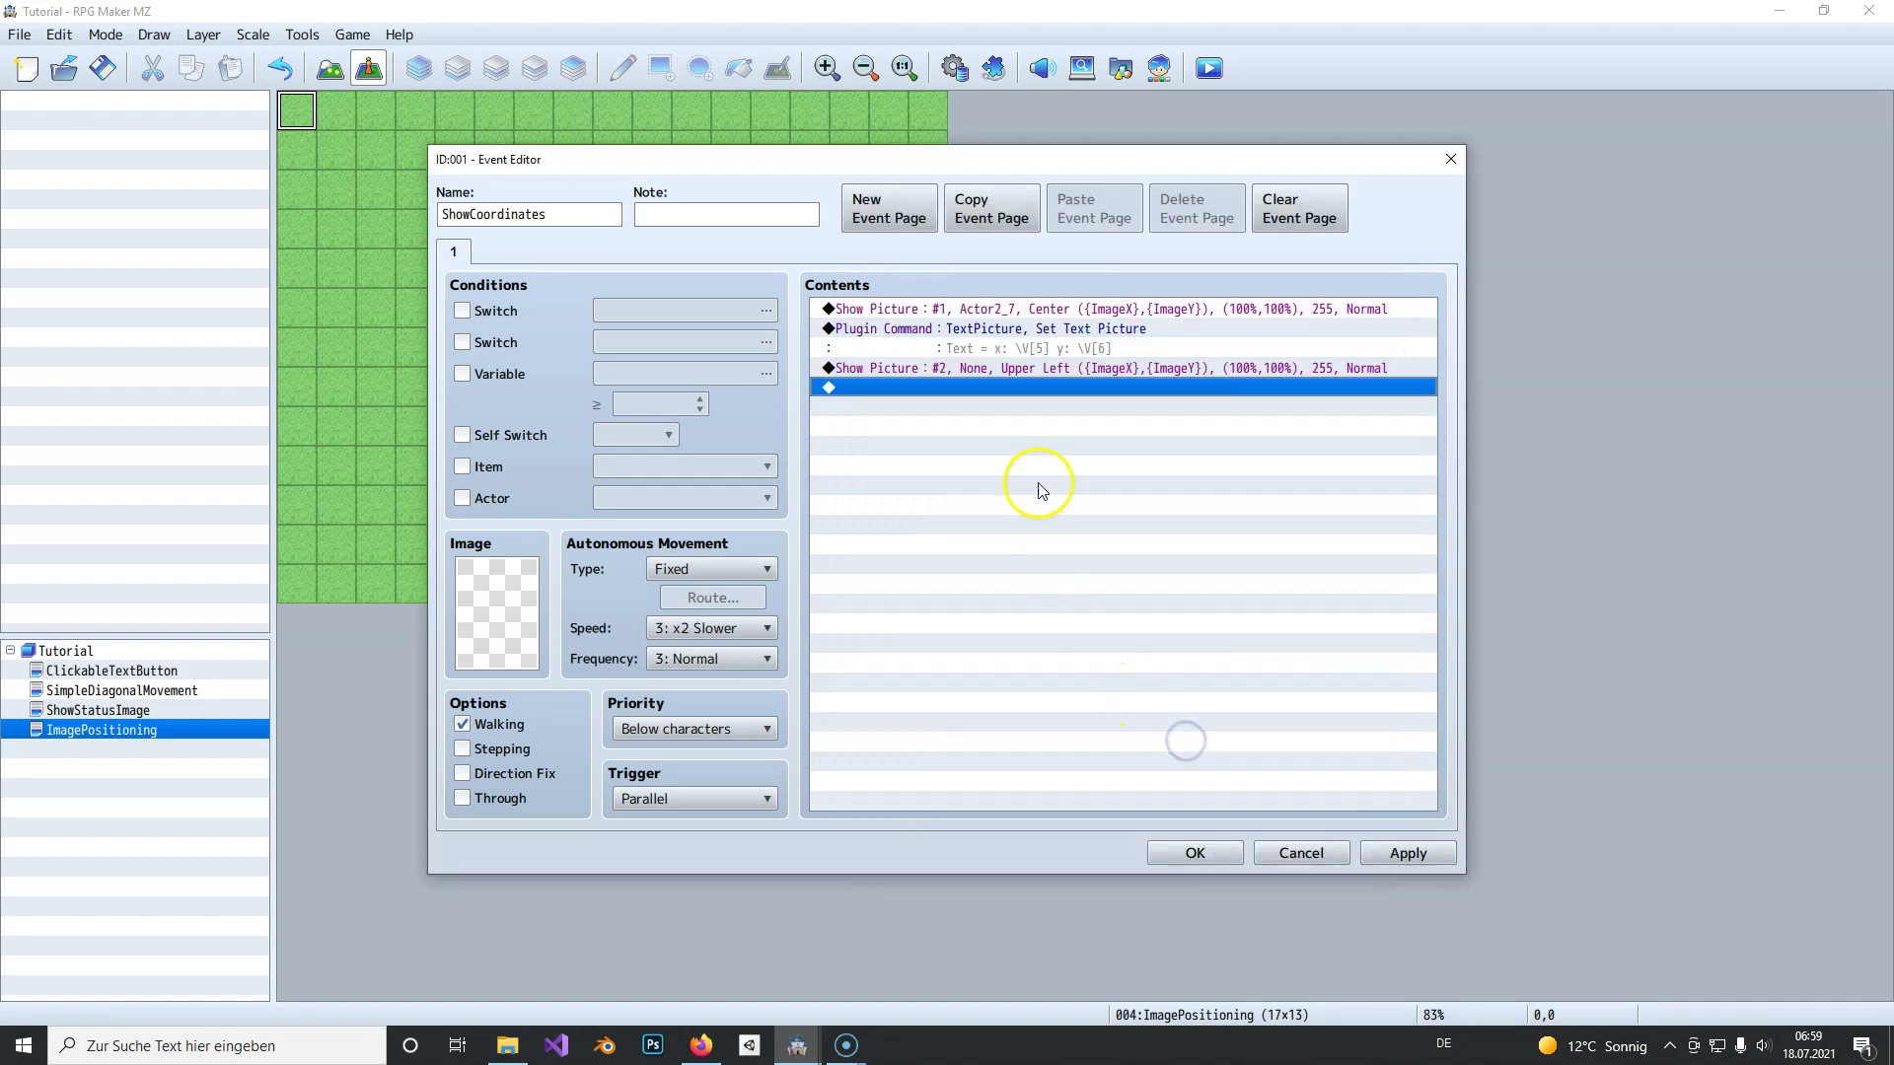
{"action": "left_click", "coordinate": [993, 368]}
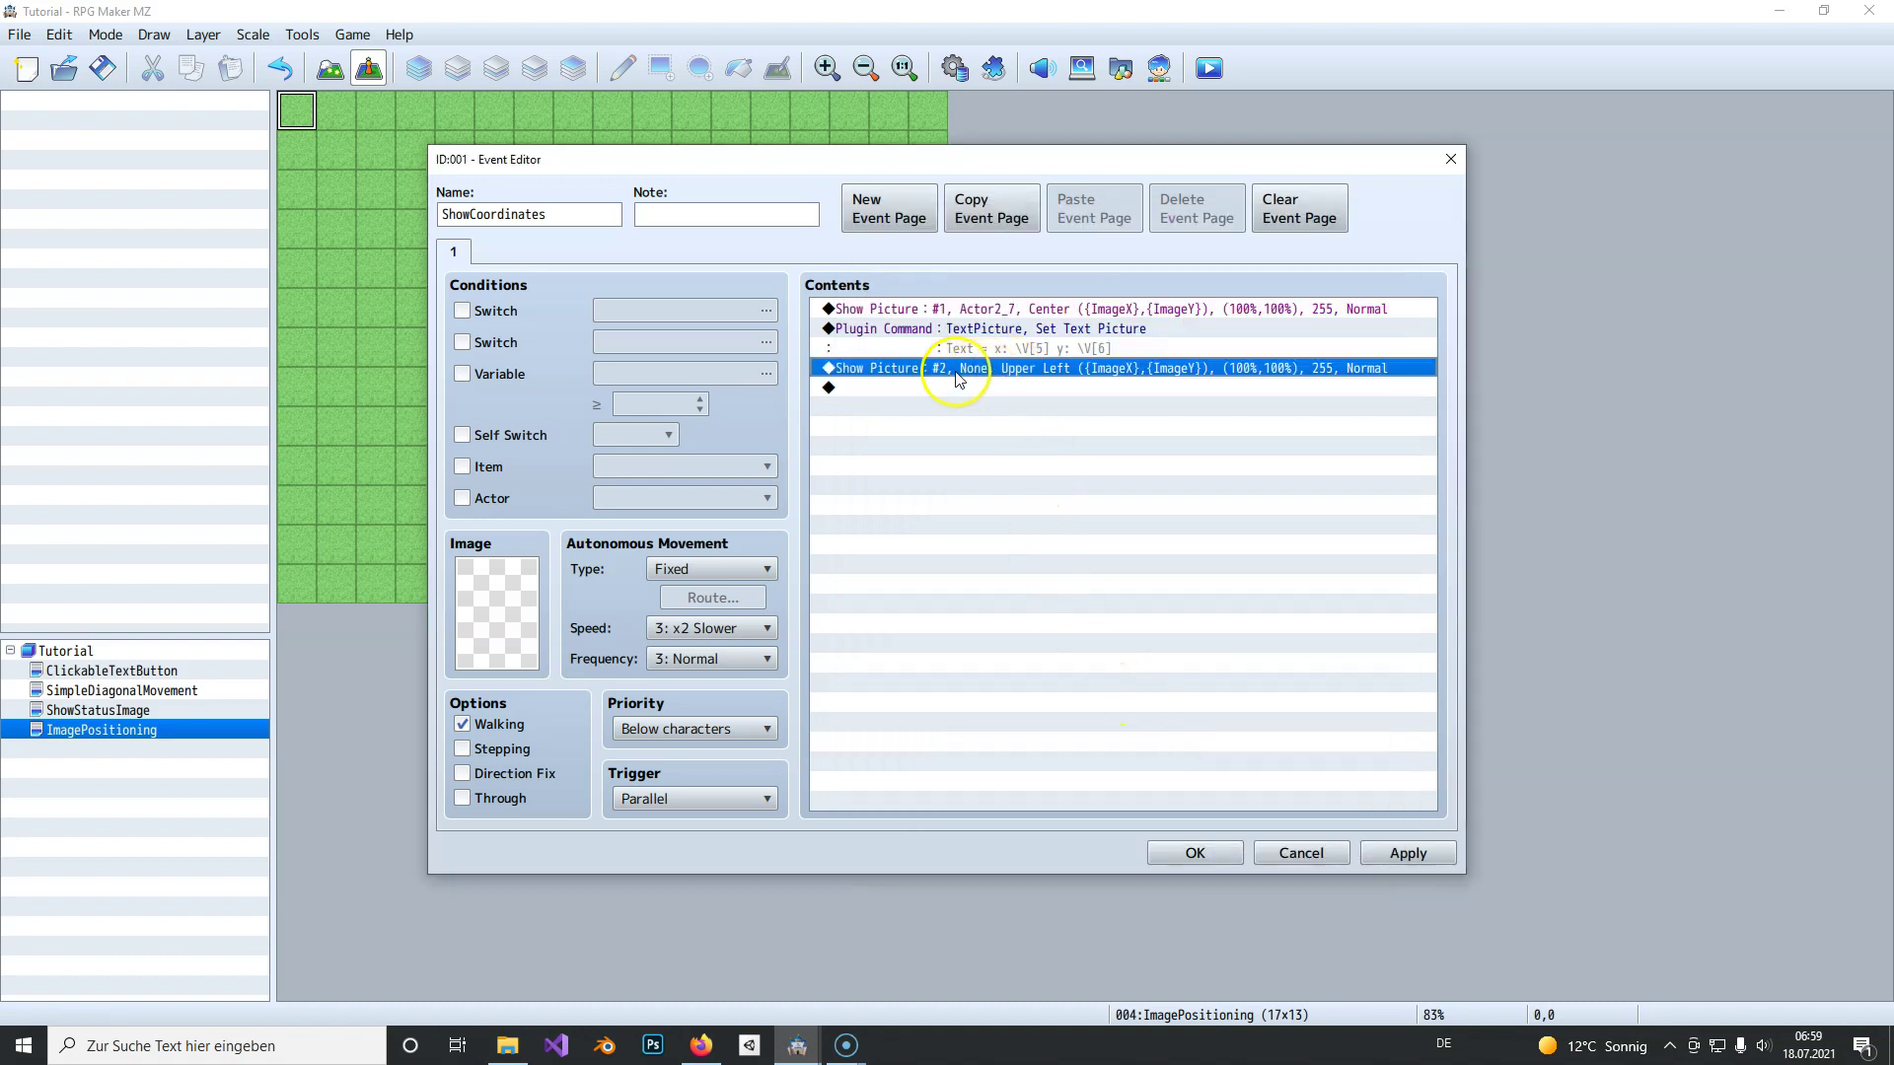
{"action": "left_click", "coordinate": [997, 338]}
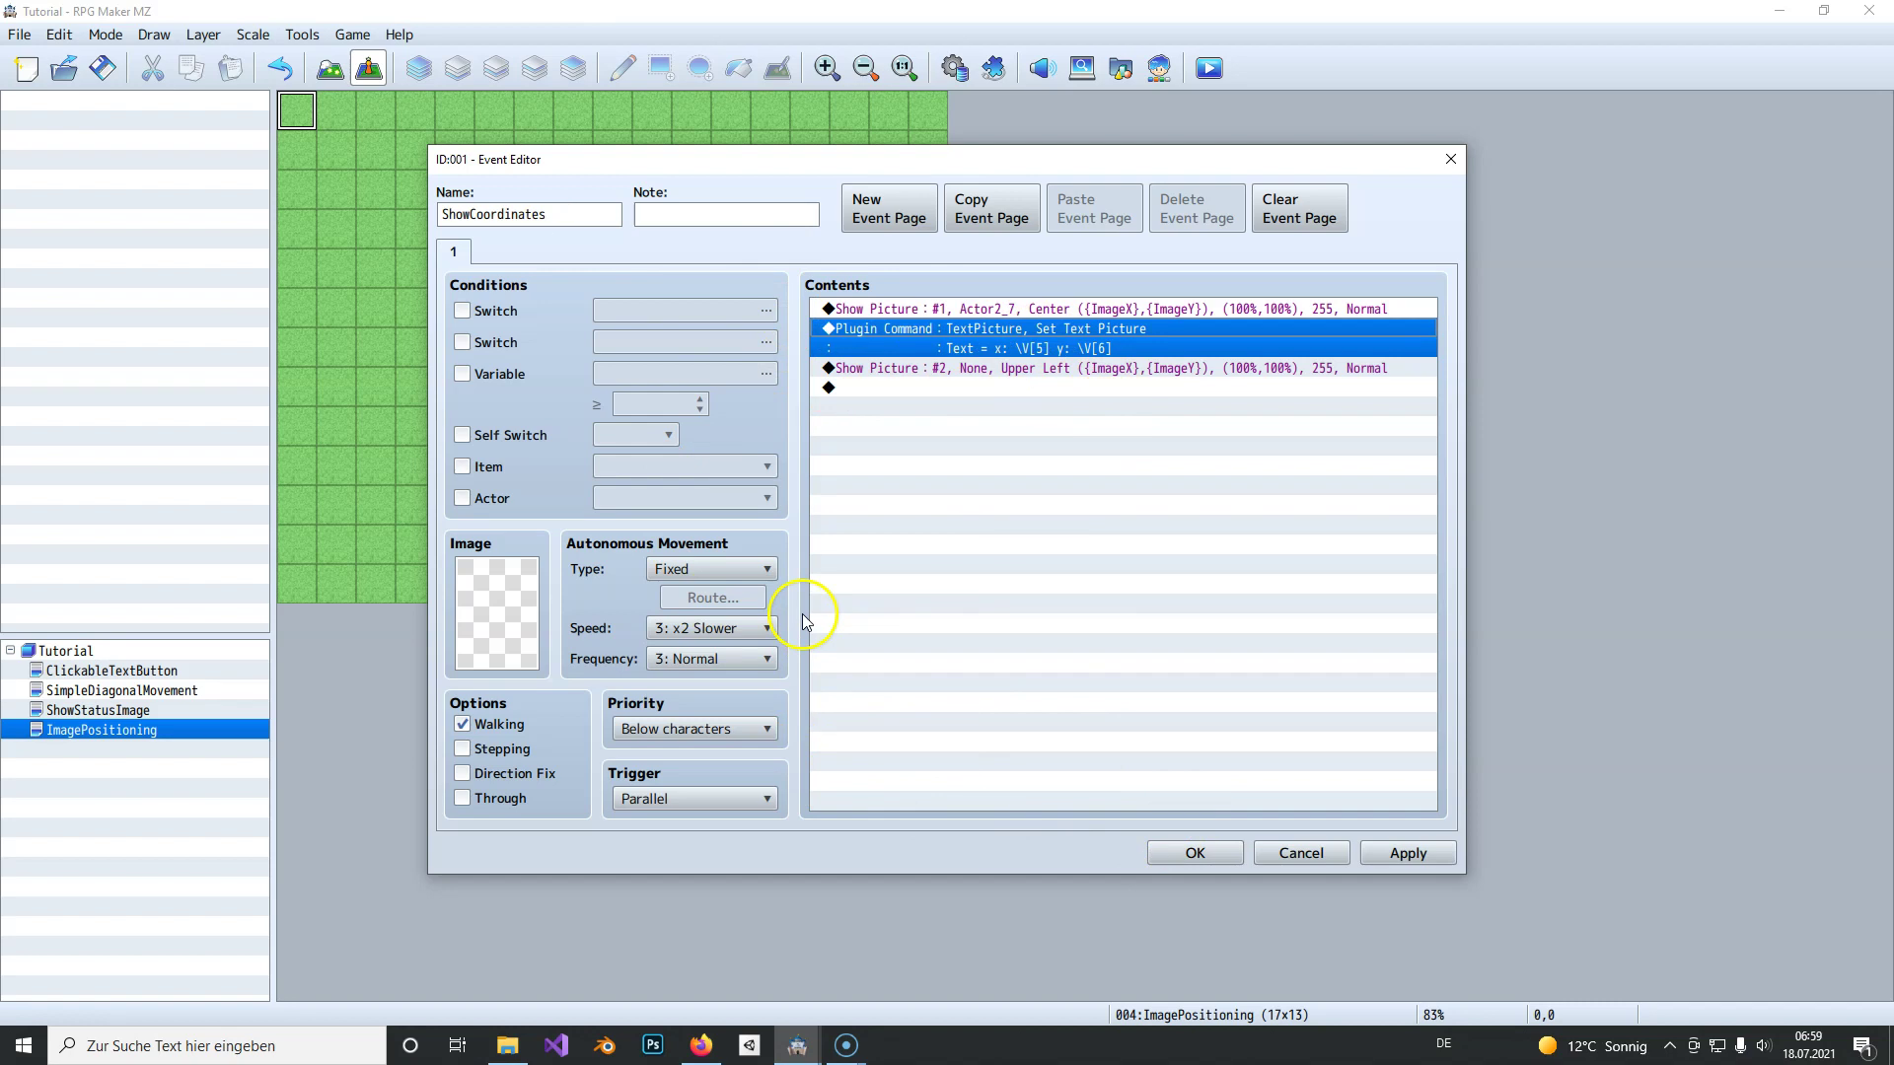
Step: Save the ShowCoordinates event and create a new event on the map tile directly to its right
{"action": "left_click", "coordinate": [1167, 860]}
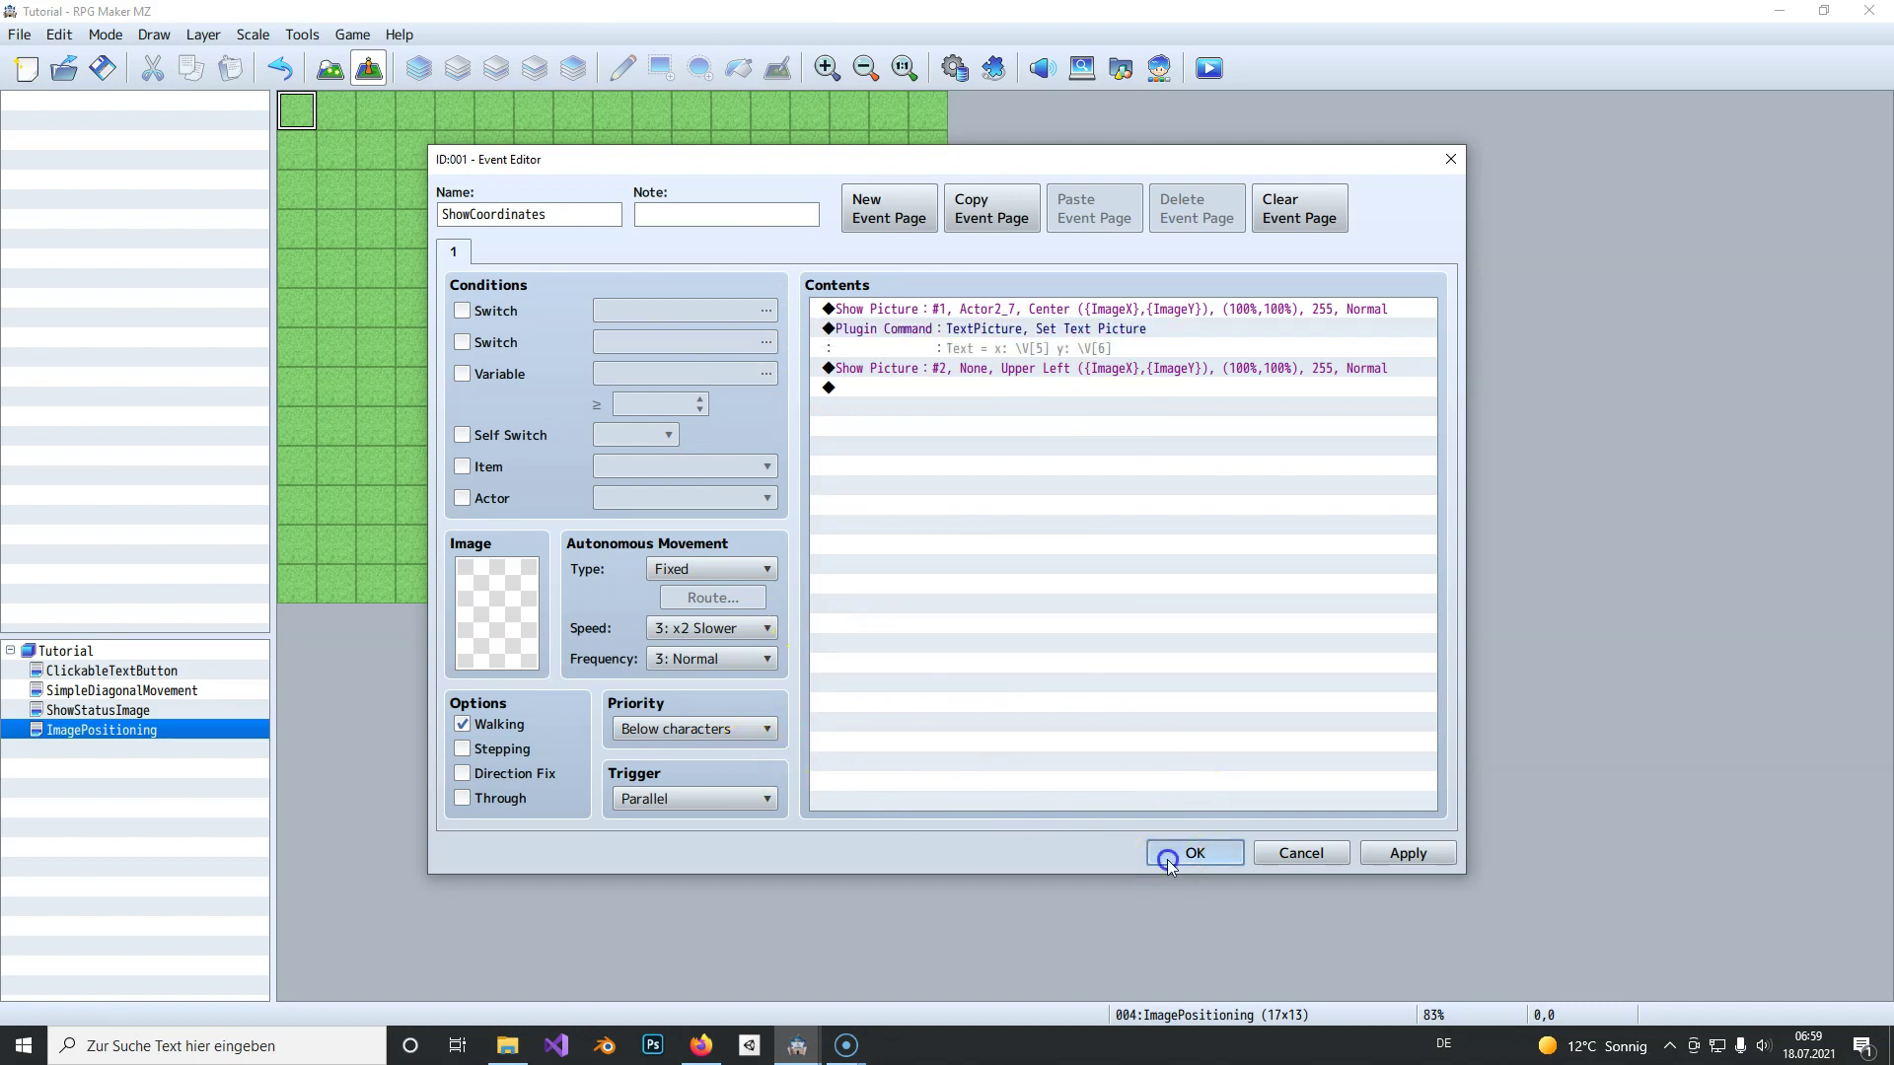
{"action": "left_click", "coordinate": [1168, 861]}
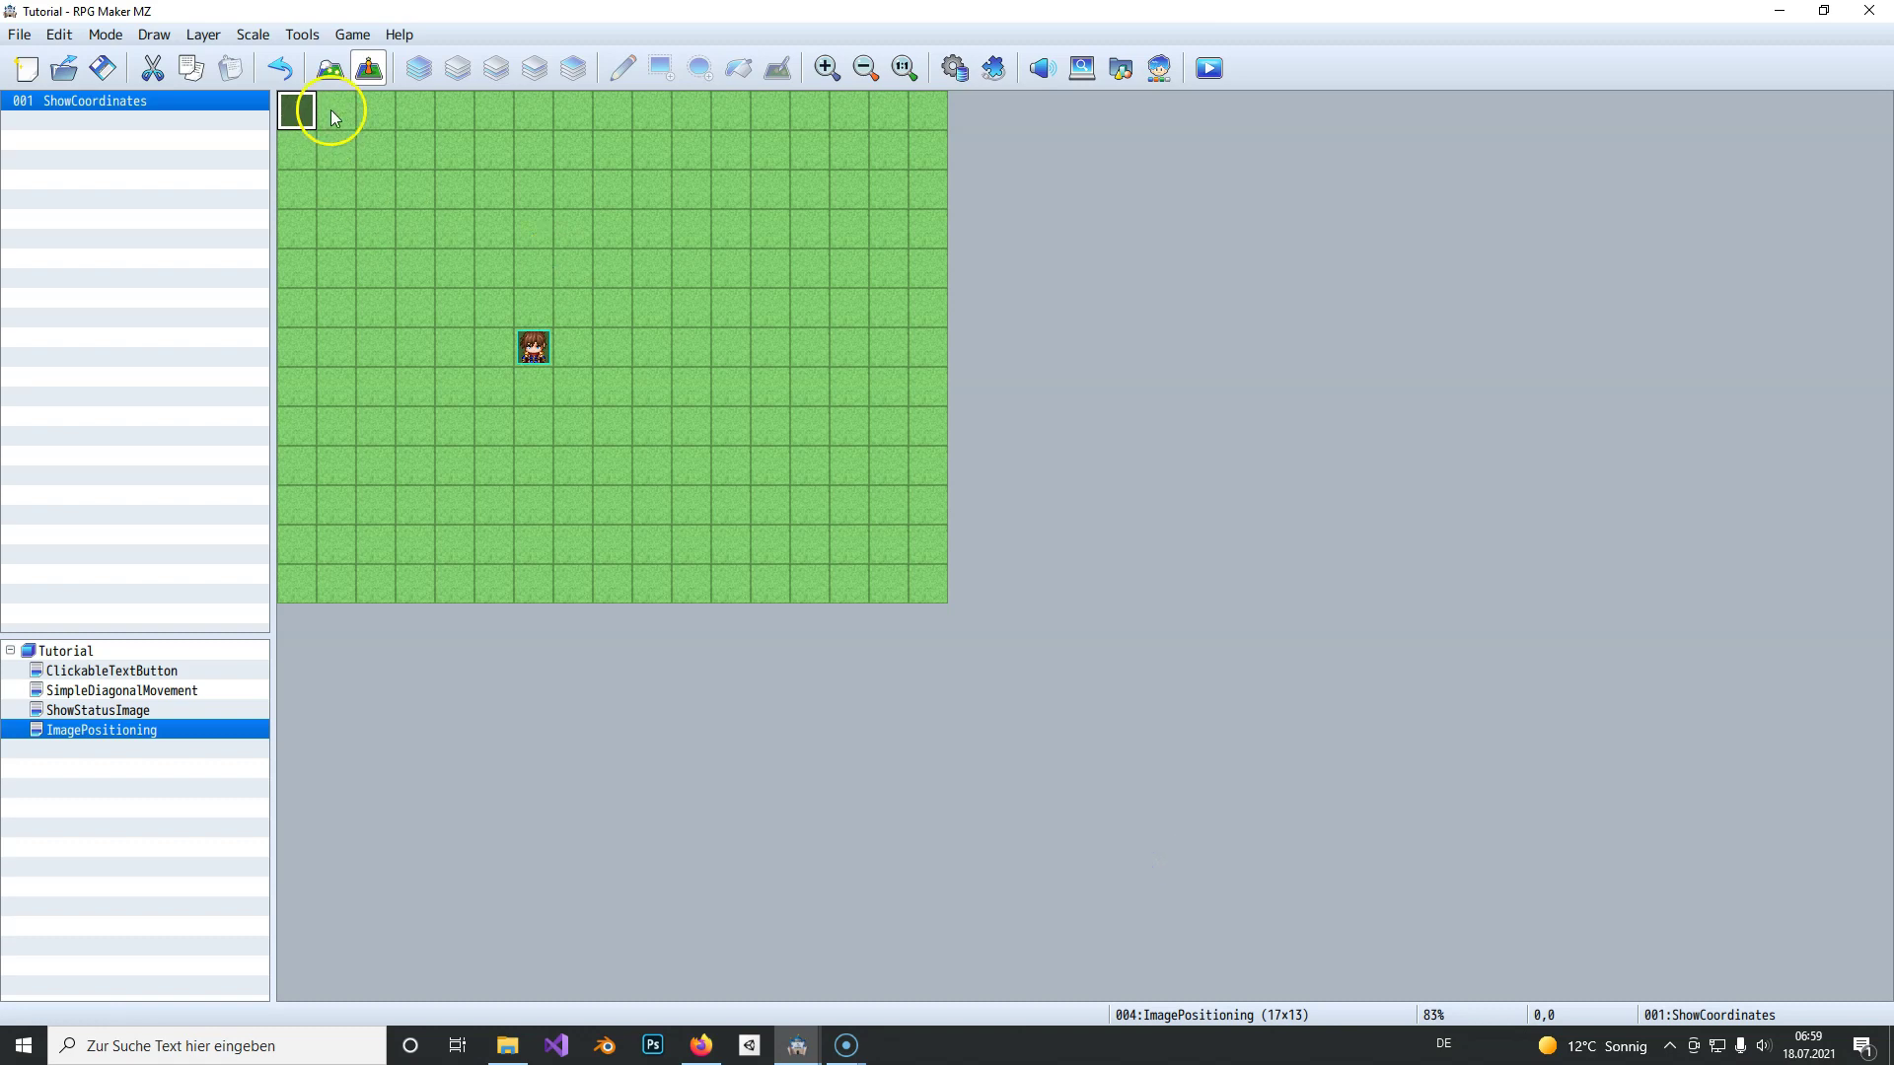
{"action": "double_click", "coordinate": [329, 110]}
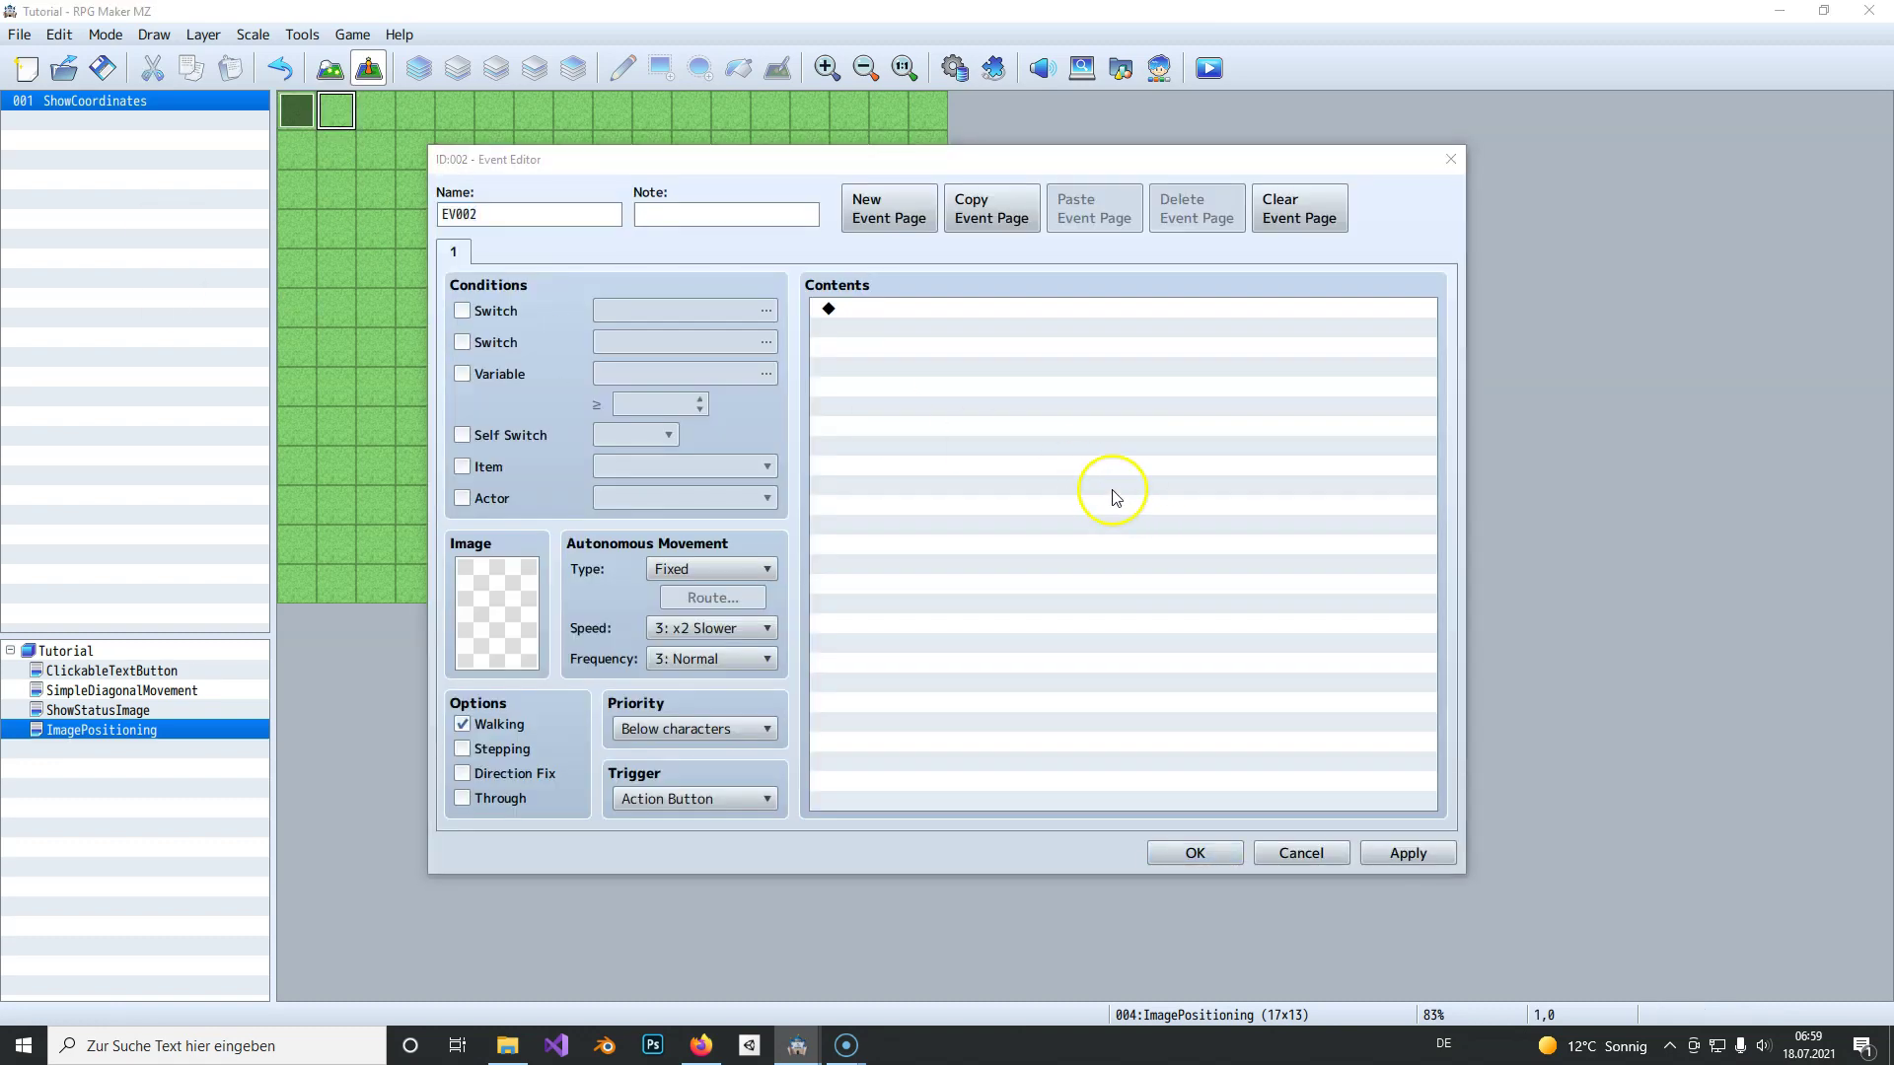
Step: Add a Conditional Branch to the new event that checks whether the Down button is being pressed
{"action": "left_click", "coordinate": [975, 425]}
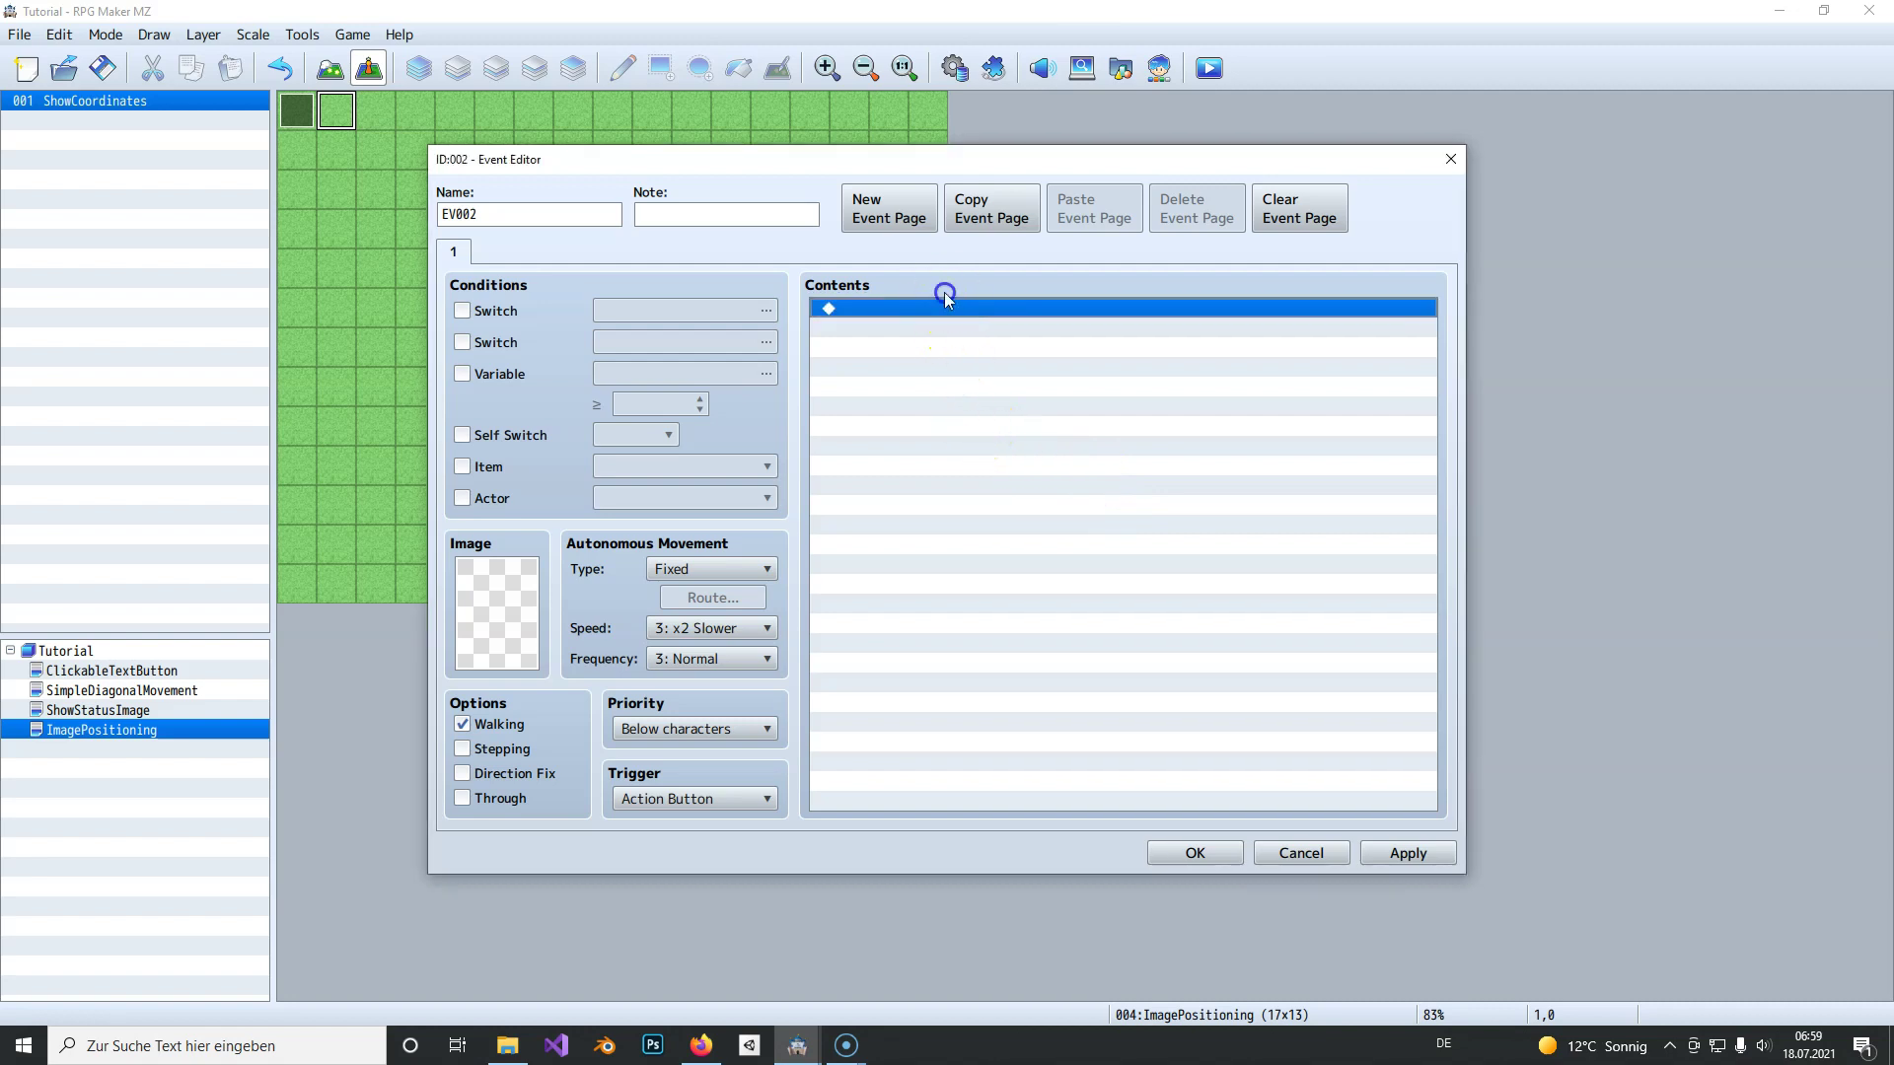
{"action": "double_click", "coordinate": [945, 331]}
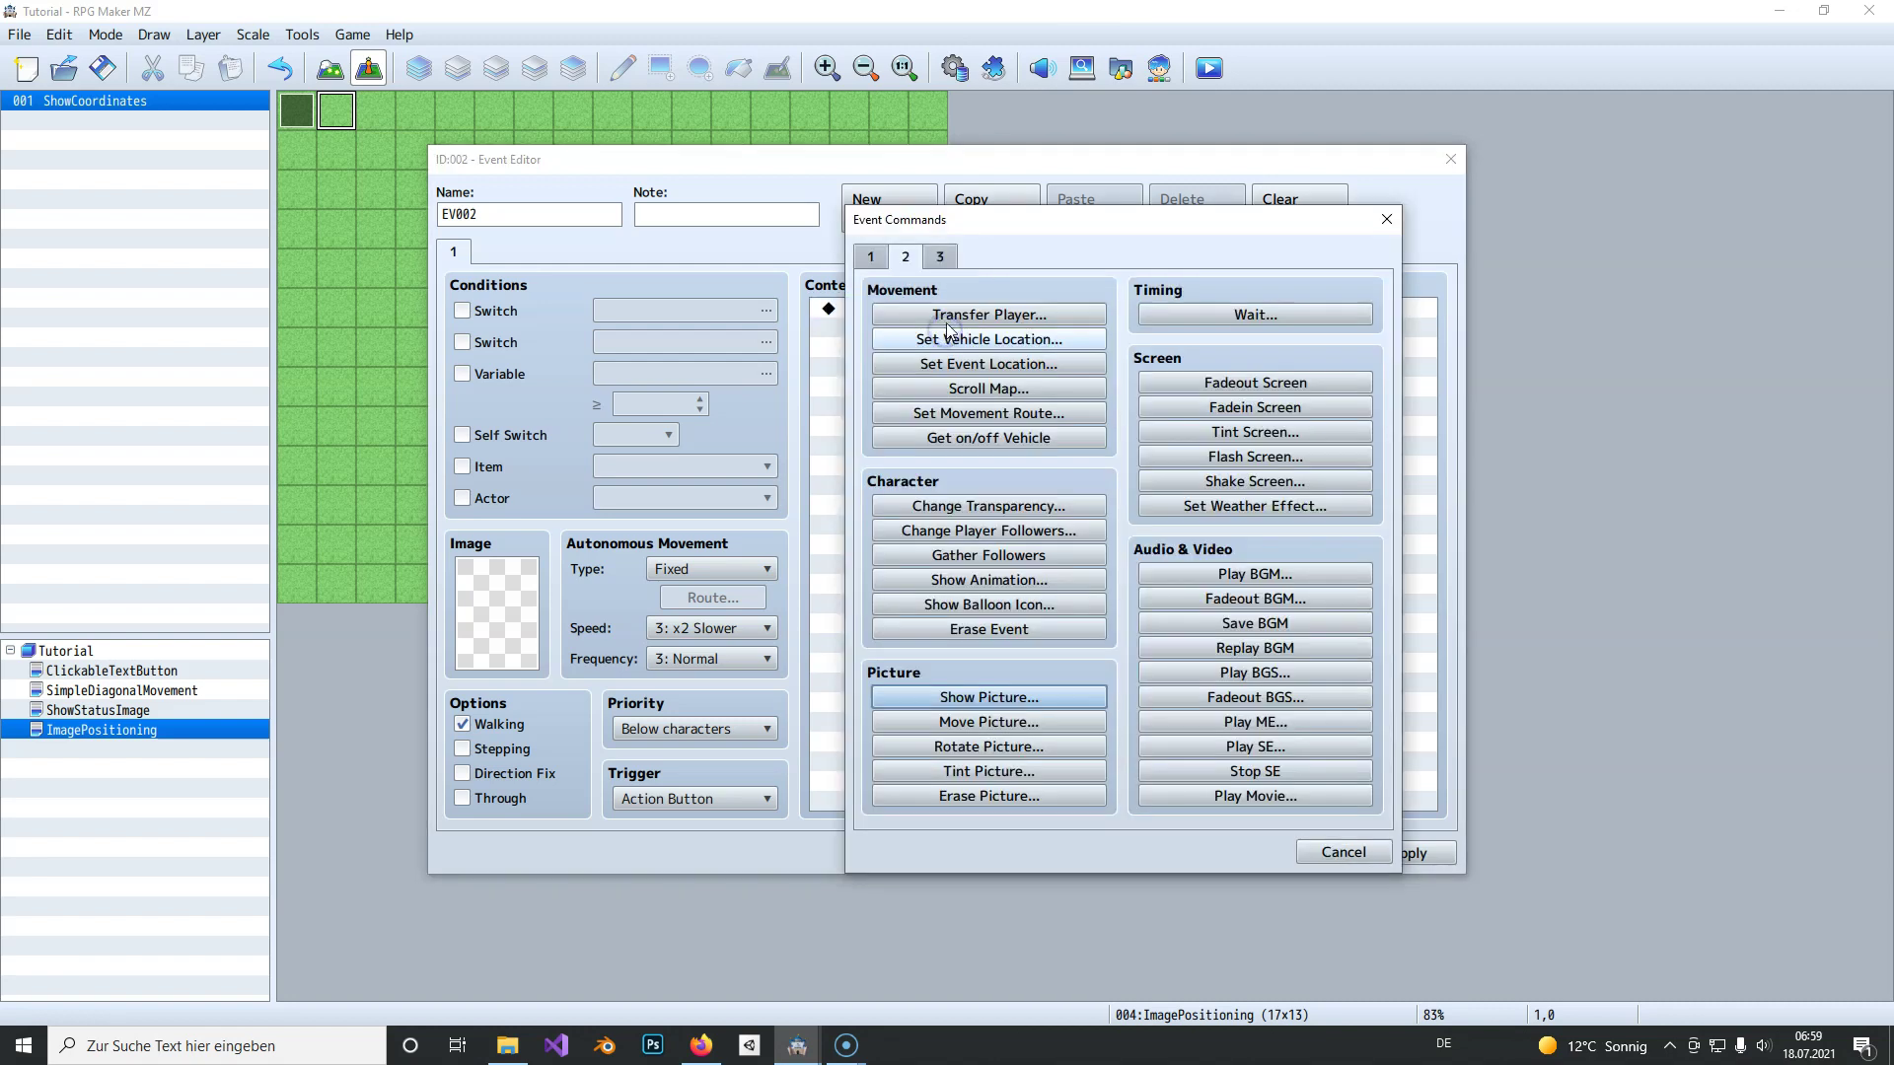
{"action": "left_click", "coordinate": [884, 258]}
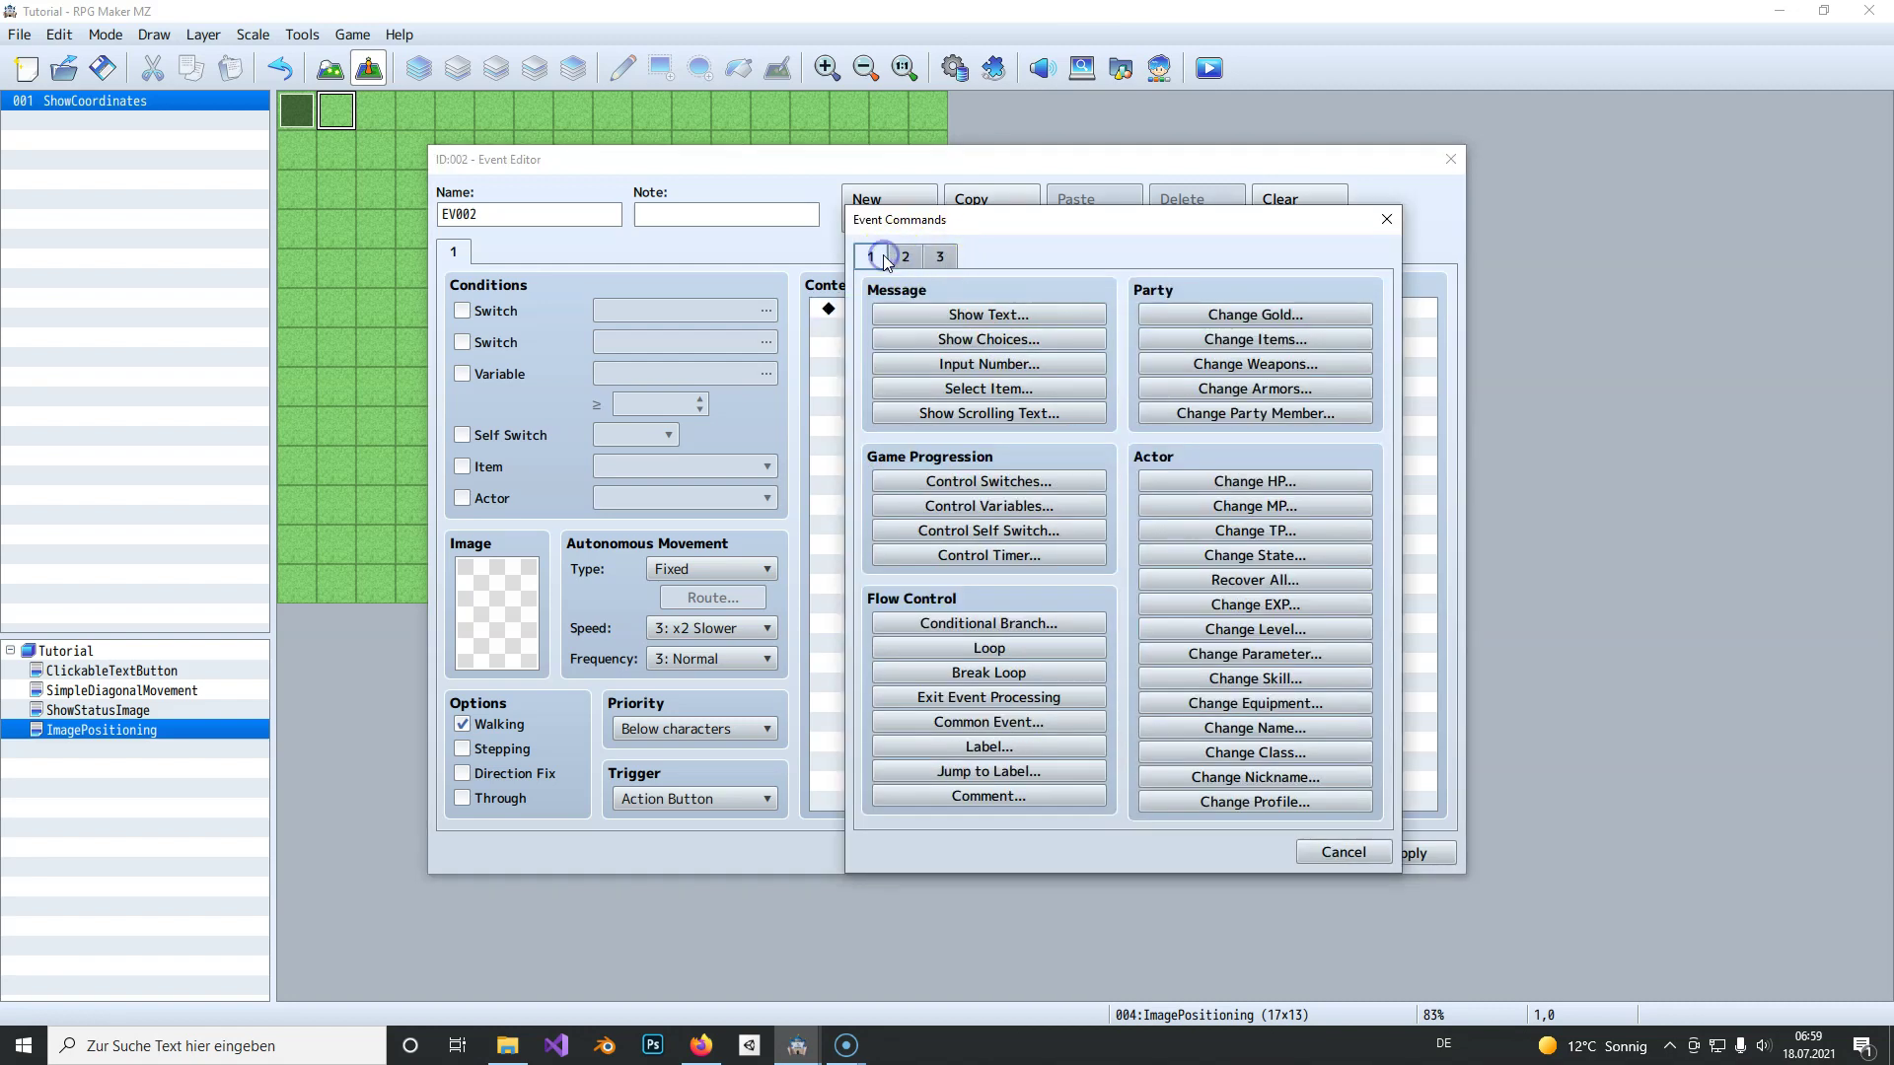
{"action": "left_click", "coordinate": [994, 624]}
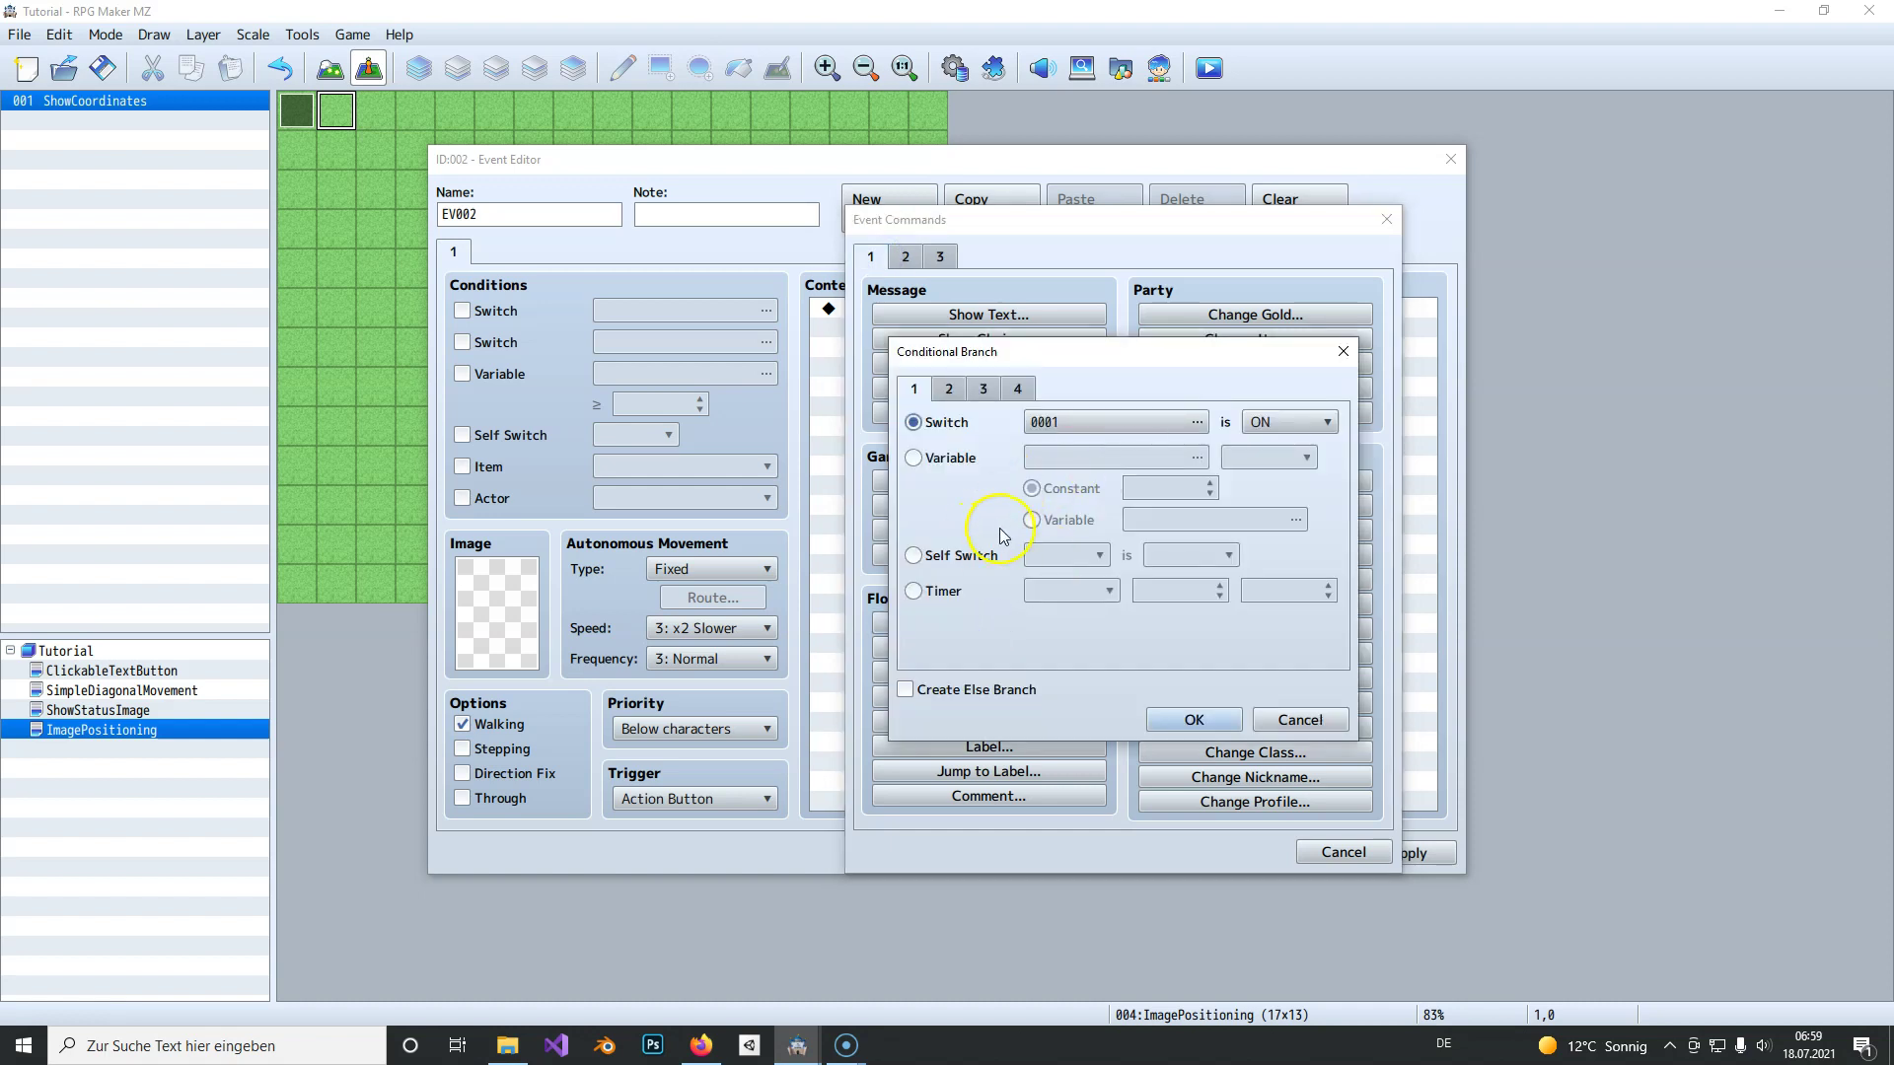
{"action": "left_click", "coordinate": [914, 457]}
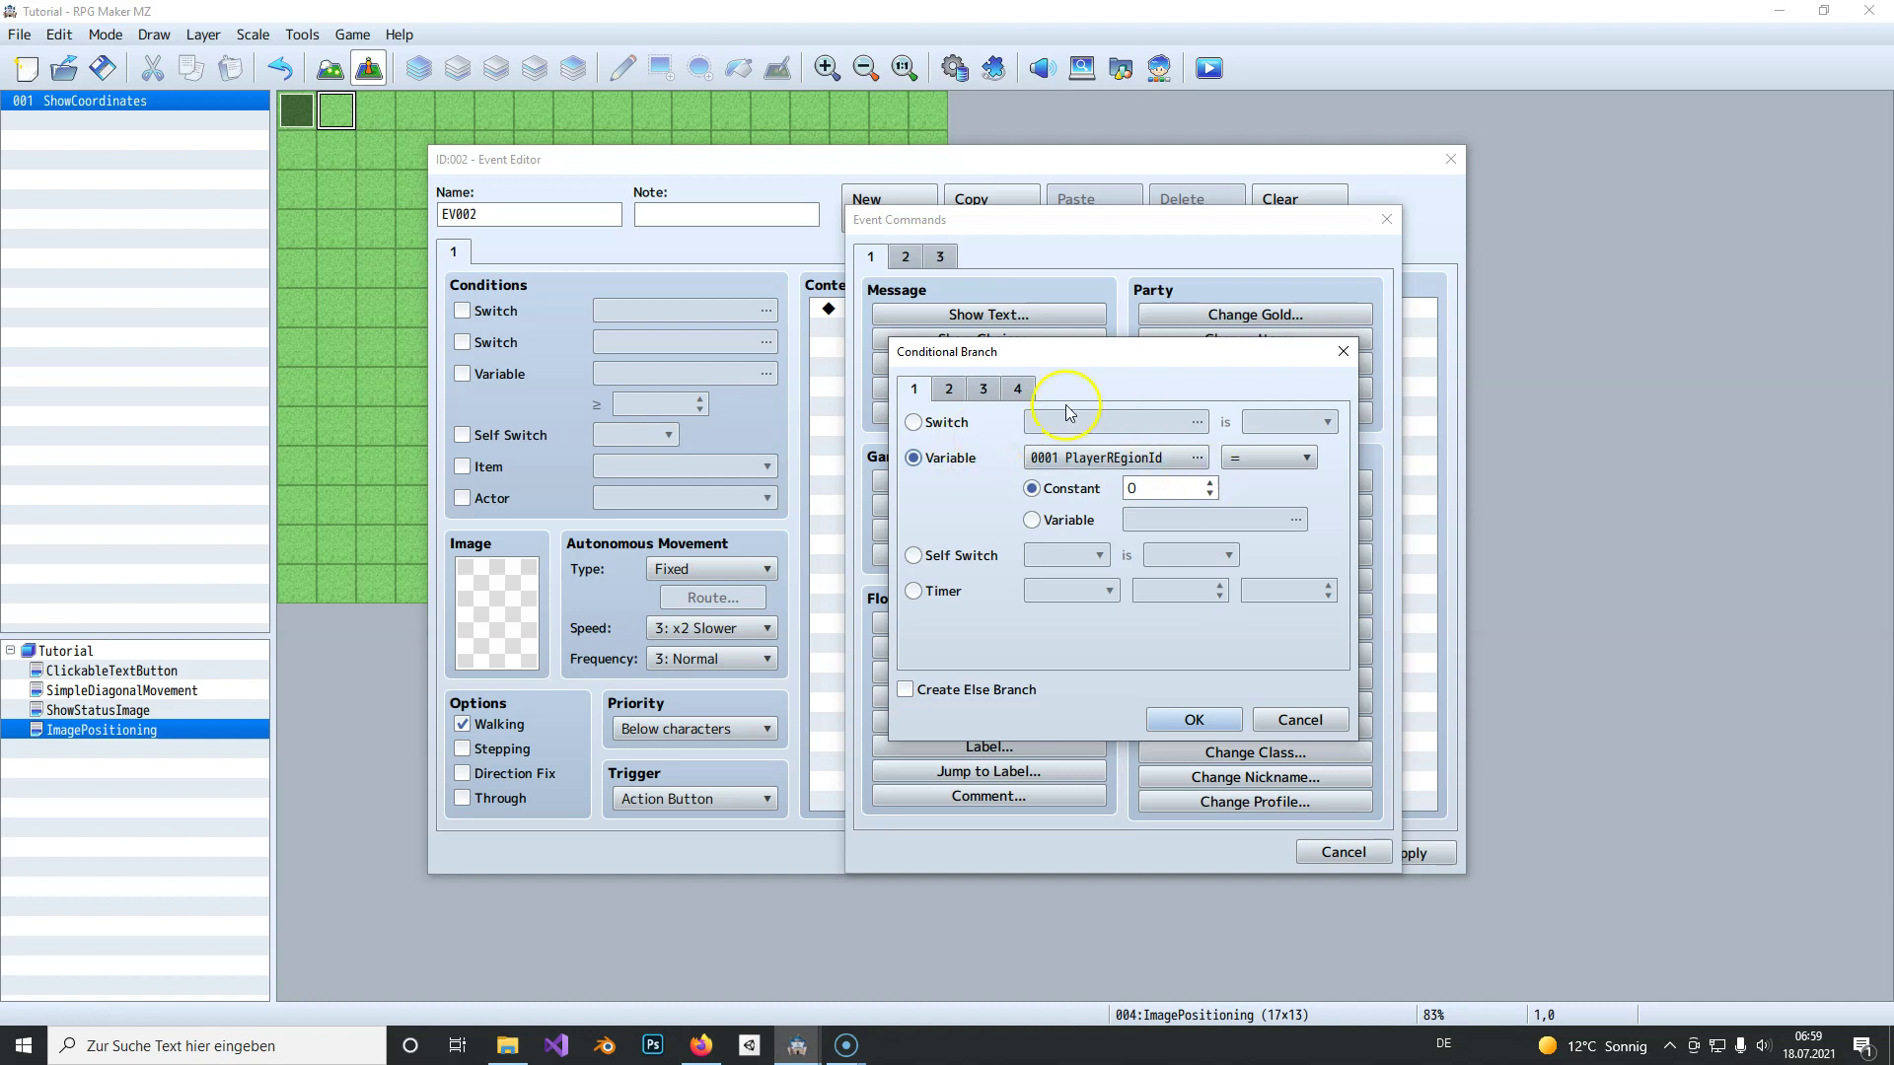
{"action": "left_click", "coordinate": [1016, 389]}
{"action": "left_click", "coordinate": [953, 611]}
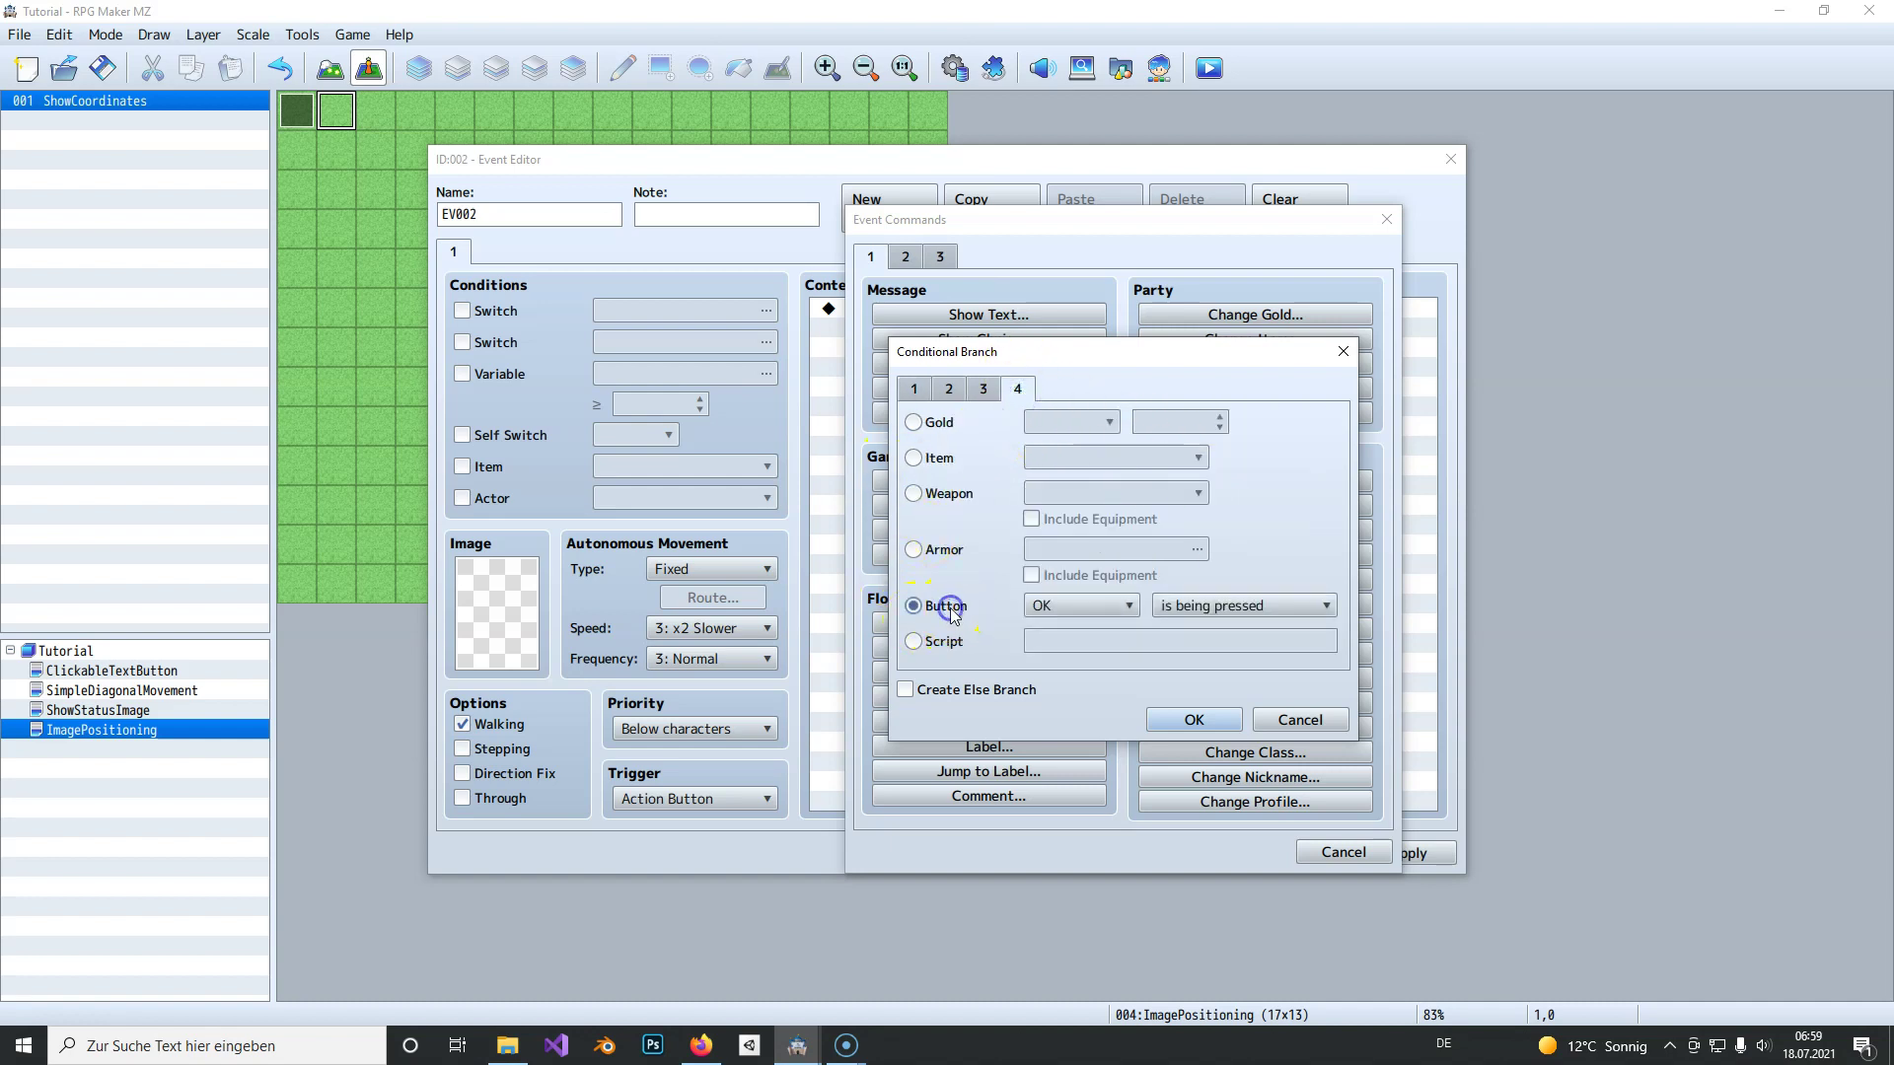
{"action": "left_click", "coordinate": [1105, 606]}
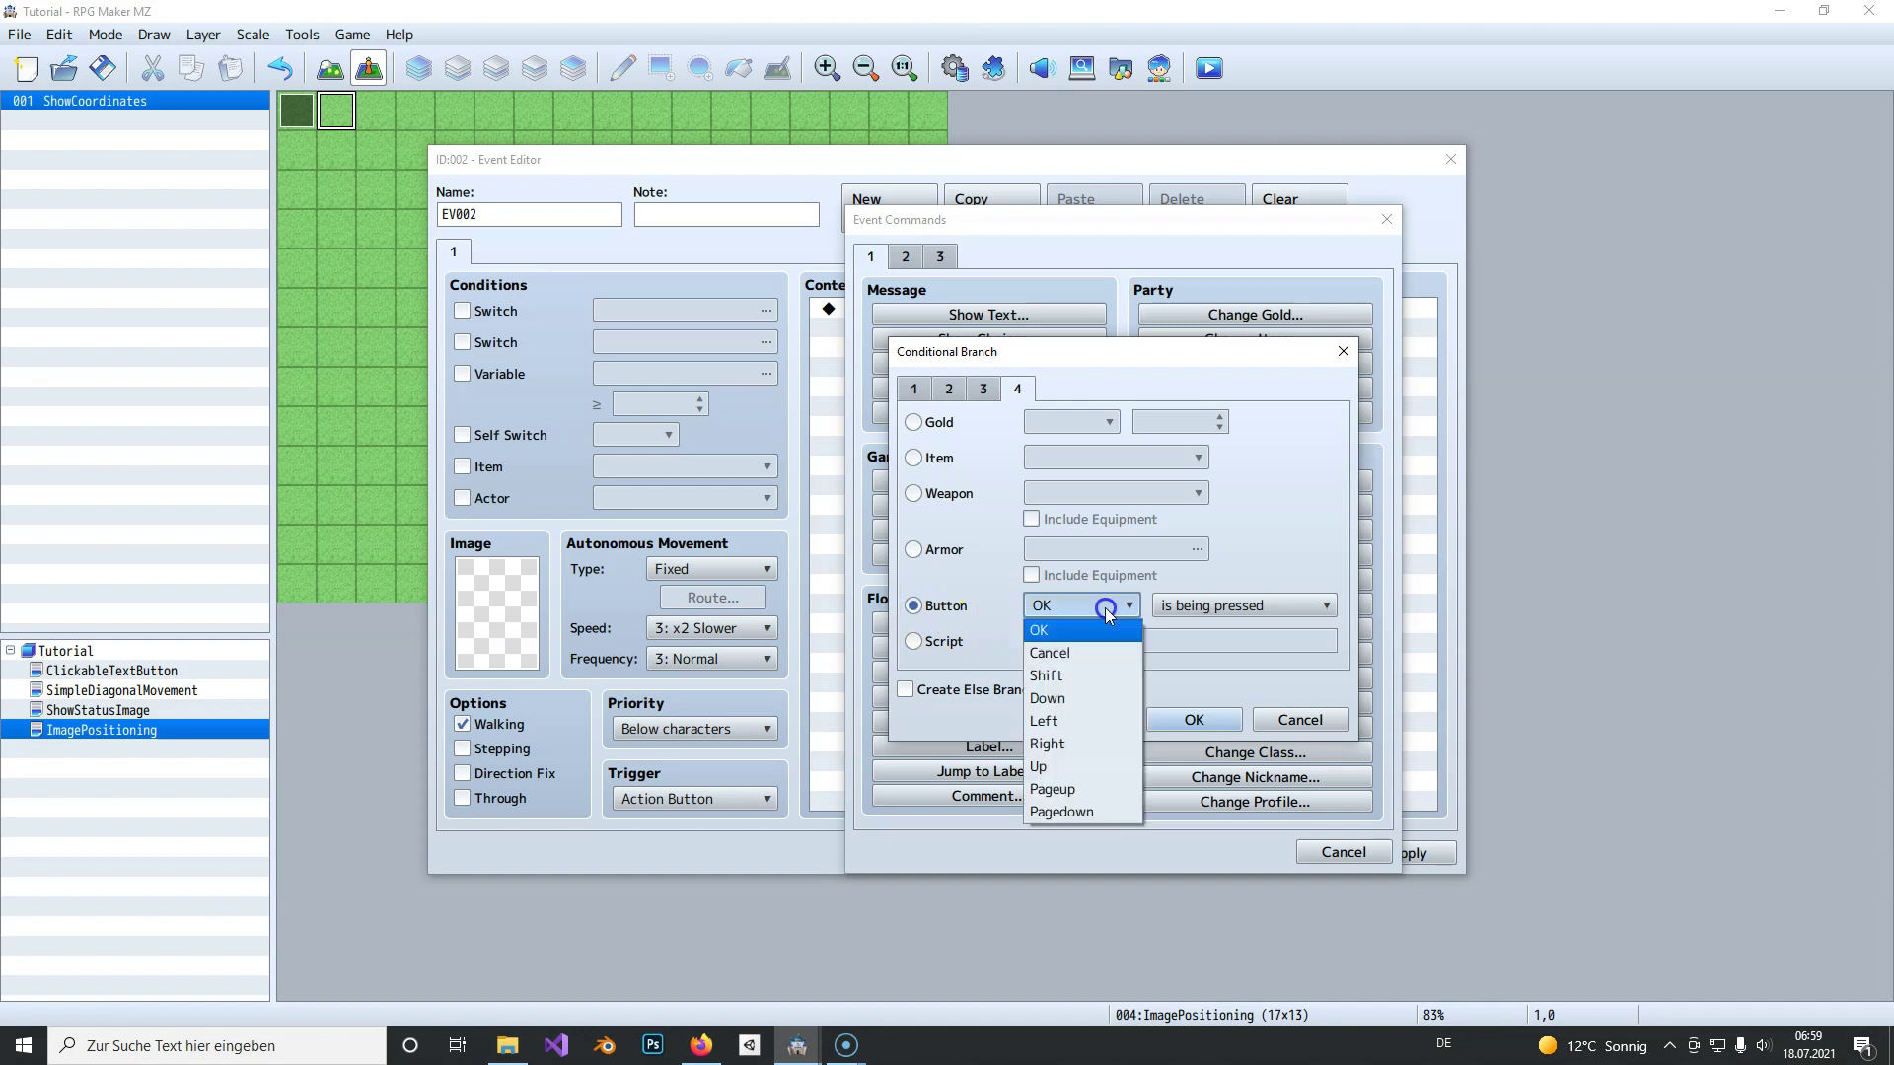
{"action": "left_click", "coordinate": [1060, 696]}
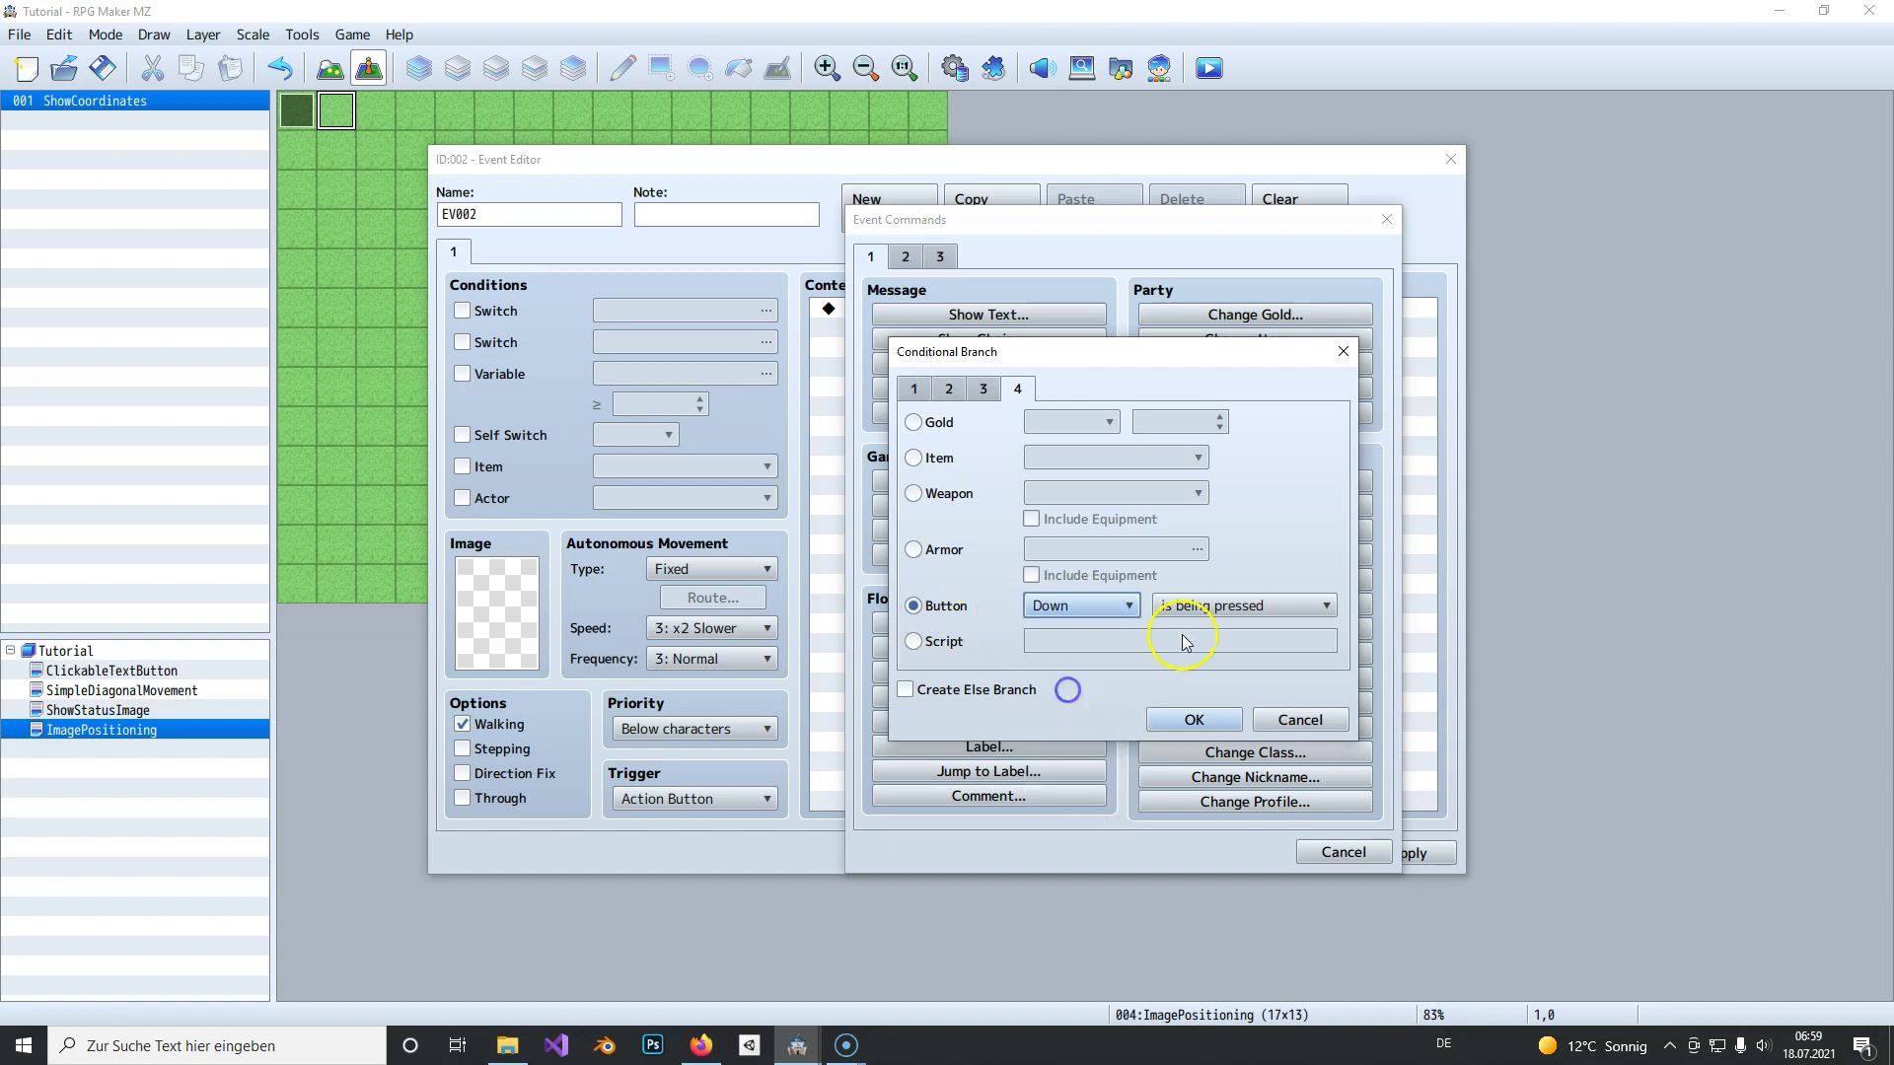
{"action": "left_click", "coordinate": [1180, 712]}
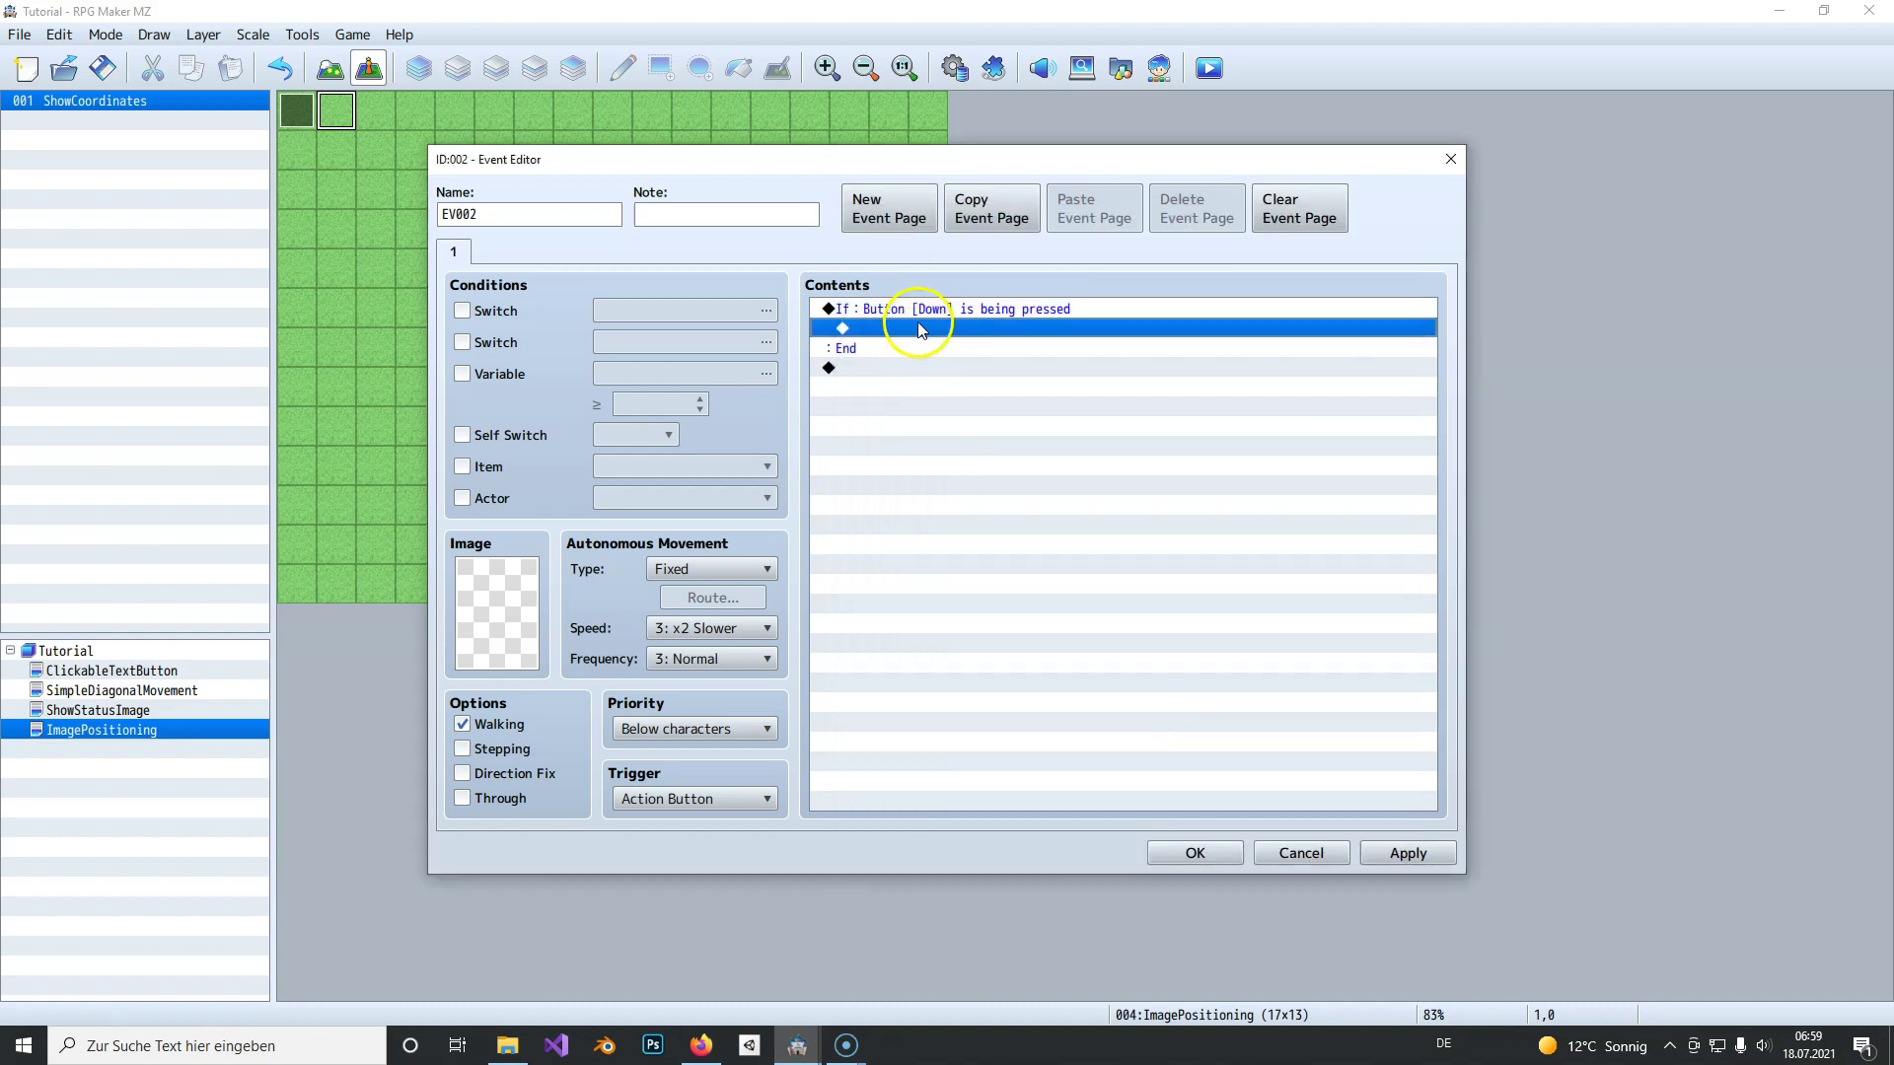
Step: Inside the Down branch, add a Control Variables command that adds the constant 1 to ImageY
{"action": "double_click", "coordinate": [918, 329]}
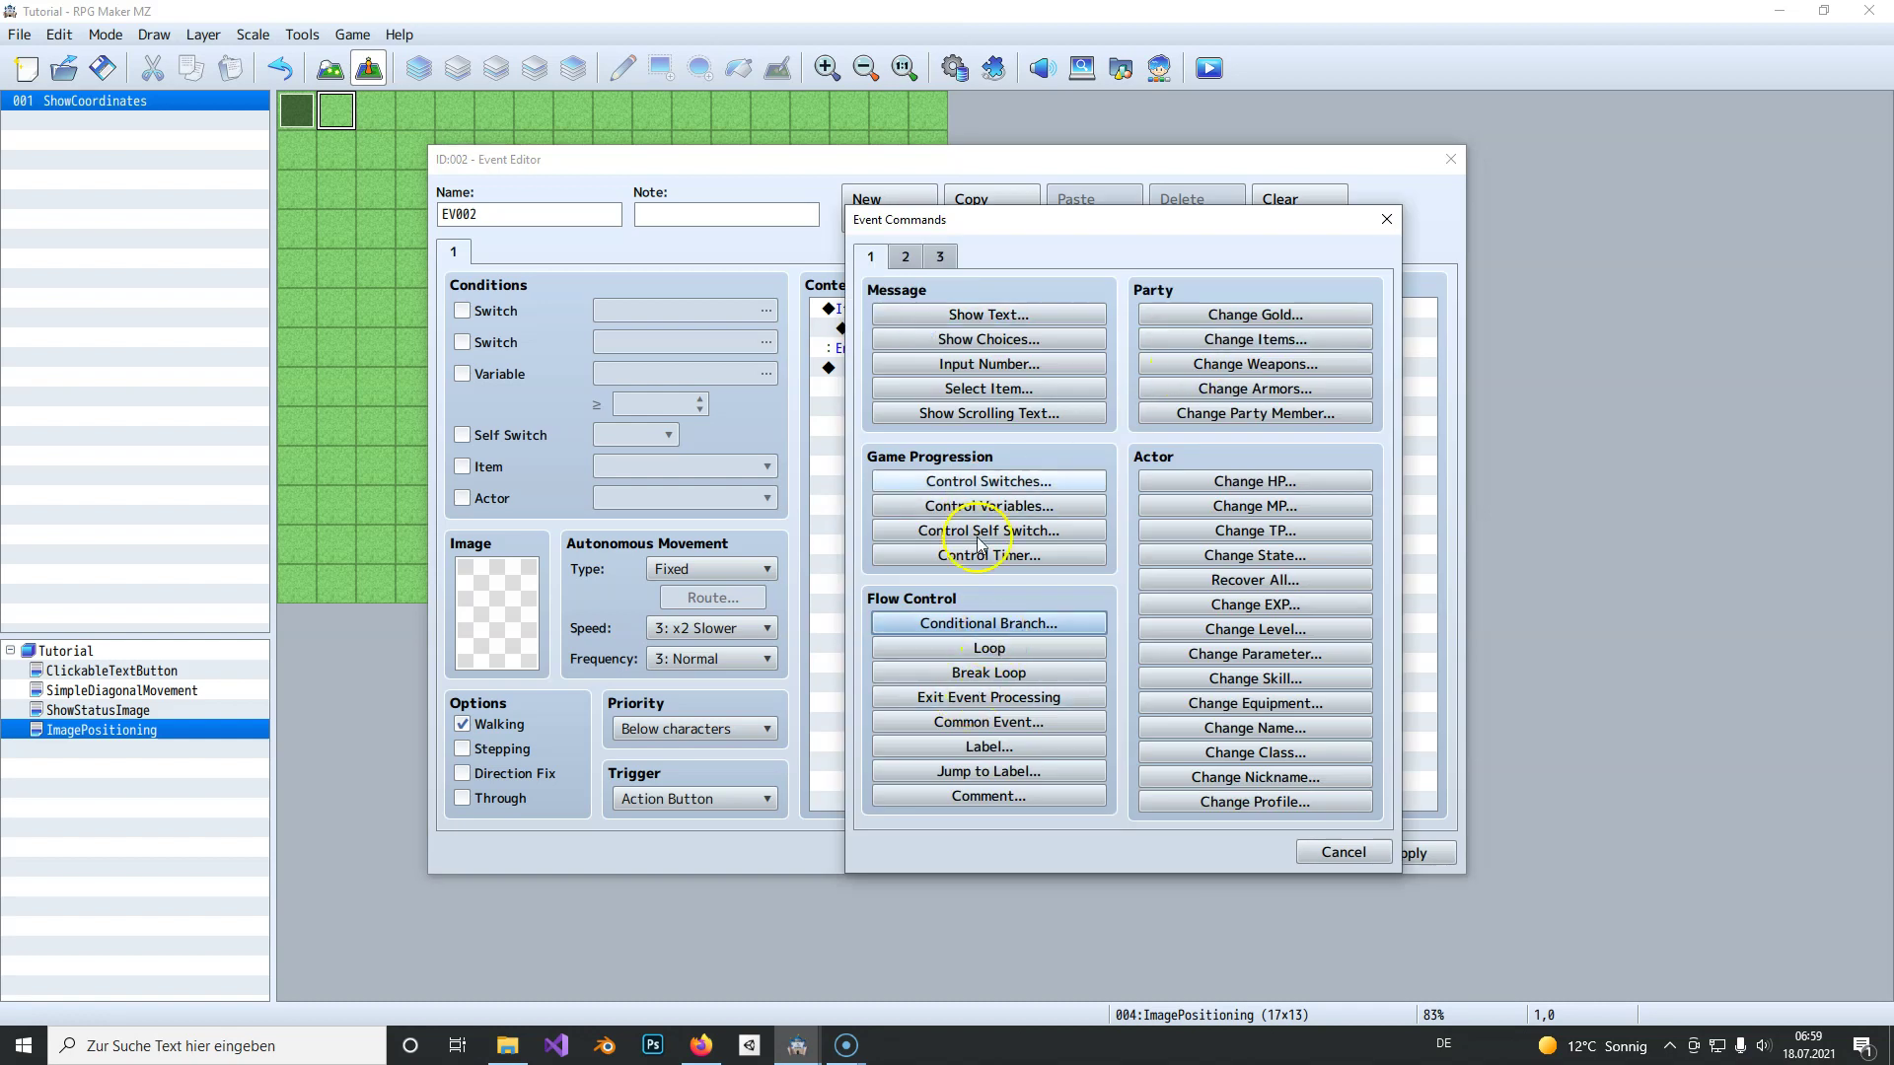
{"action": "left_click", "coordinate": [964, 507]}
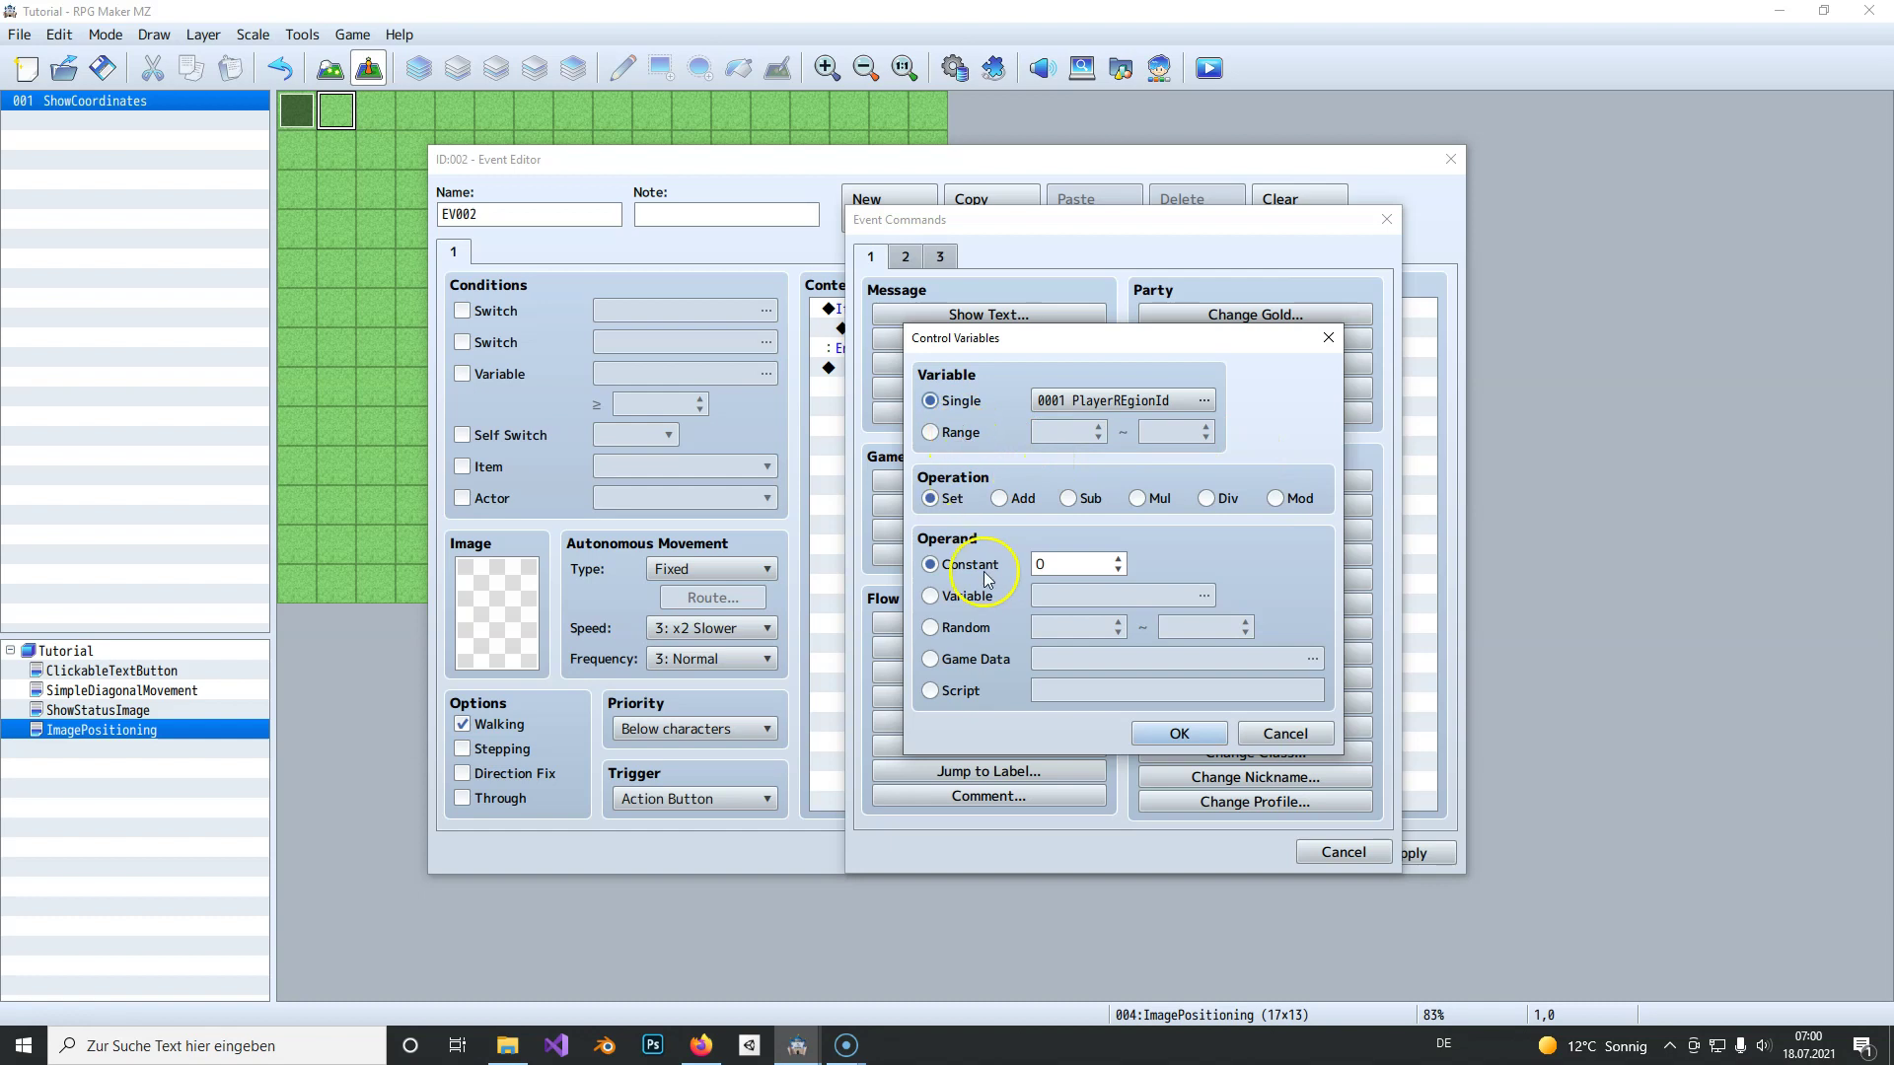
{"action": "left_click", "coordinate": [967, 595]}
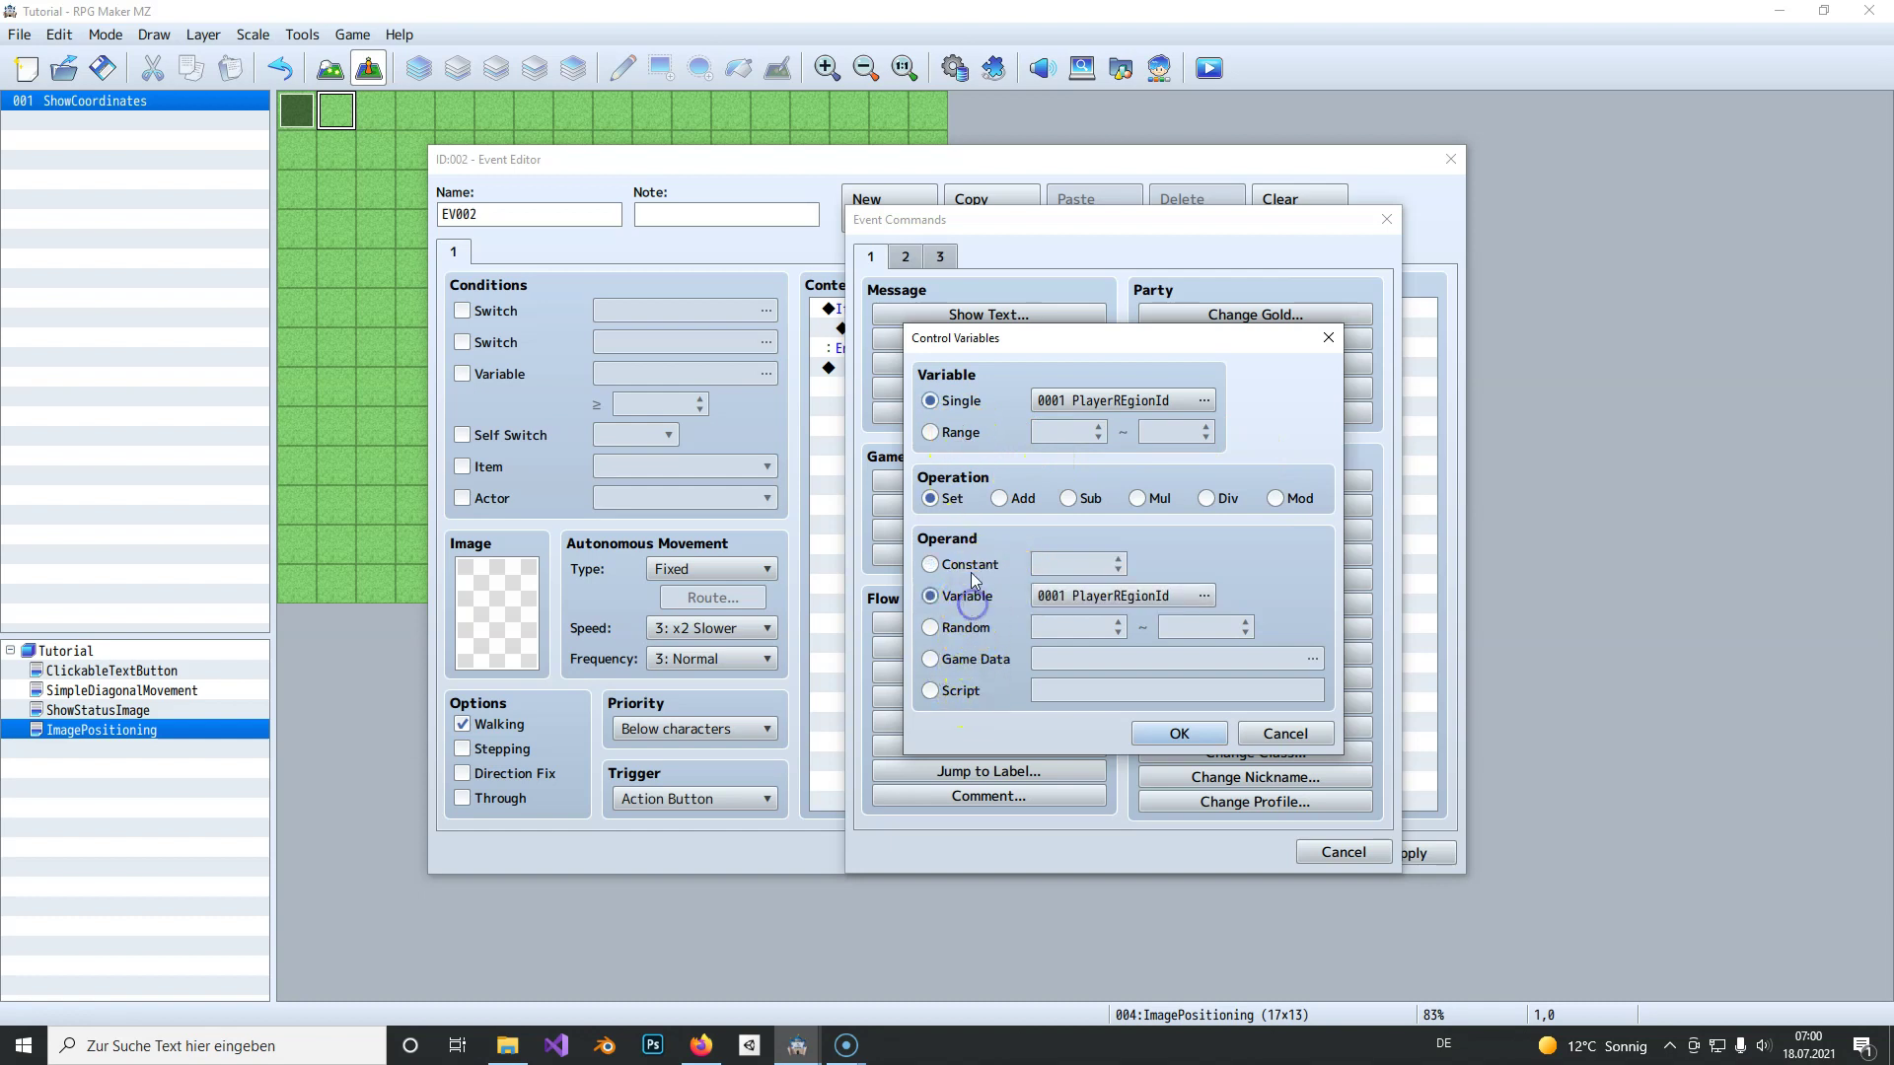
{"action": "left_click", "coordinate": [970, 569]}
{"action": "left_click", "coordinate": [1096, 400]}
{"action": "left_click", "coordinate": [1169, 428]}
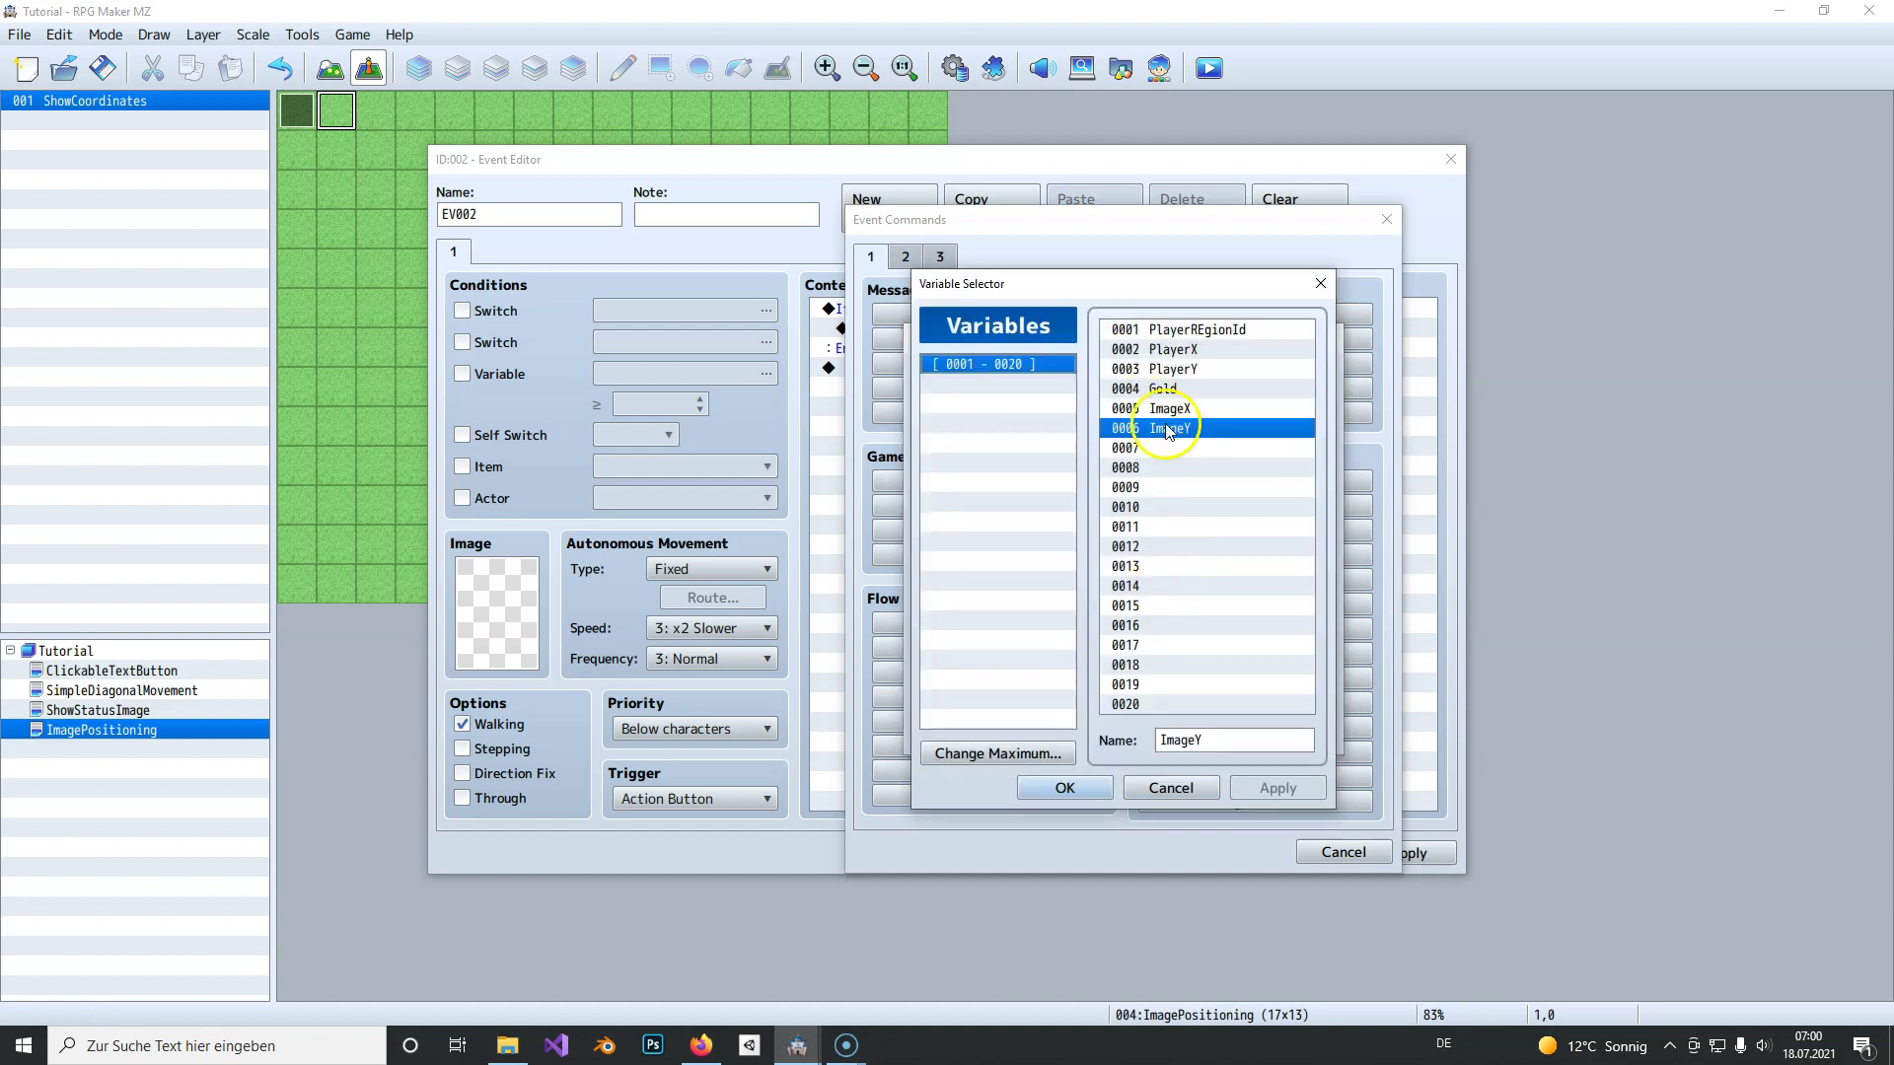
{"action": "double_click", "coordinate": [1170, 430]}
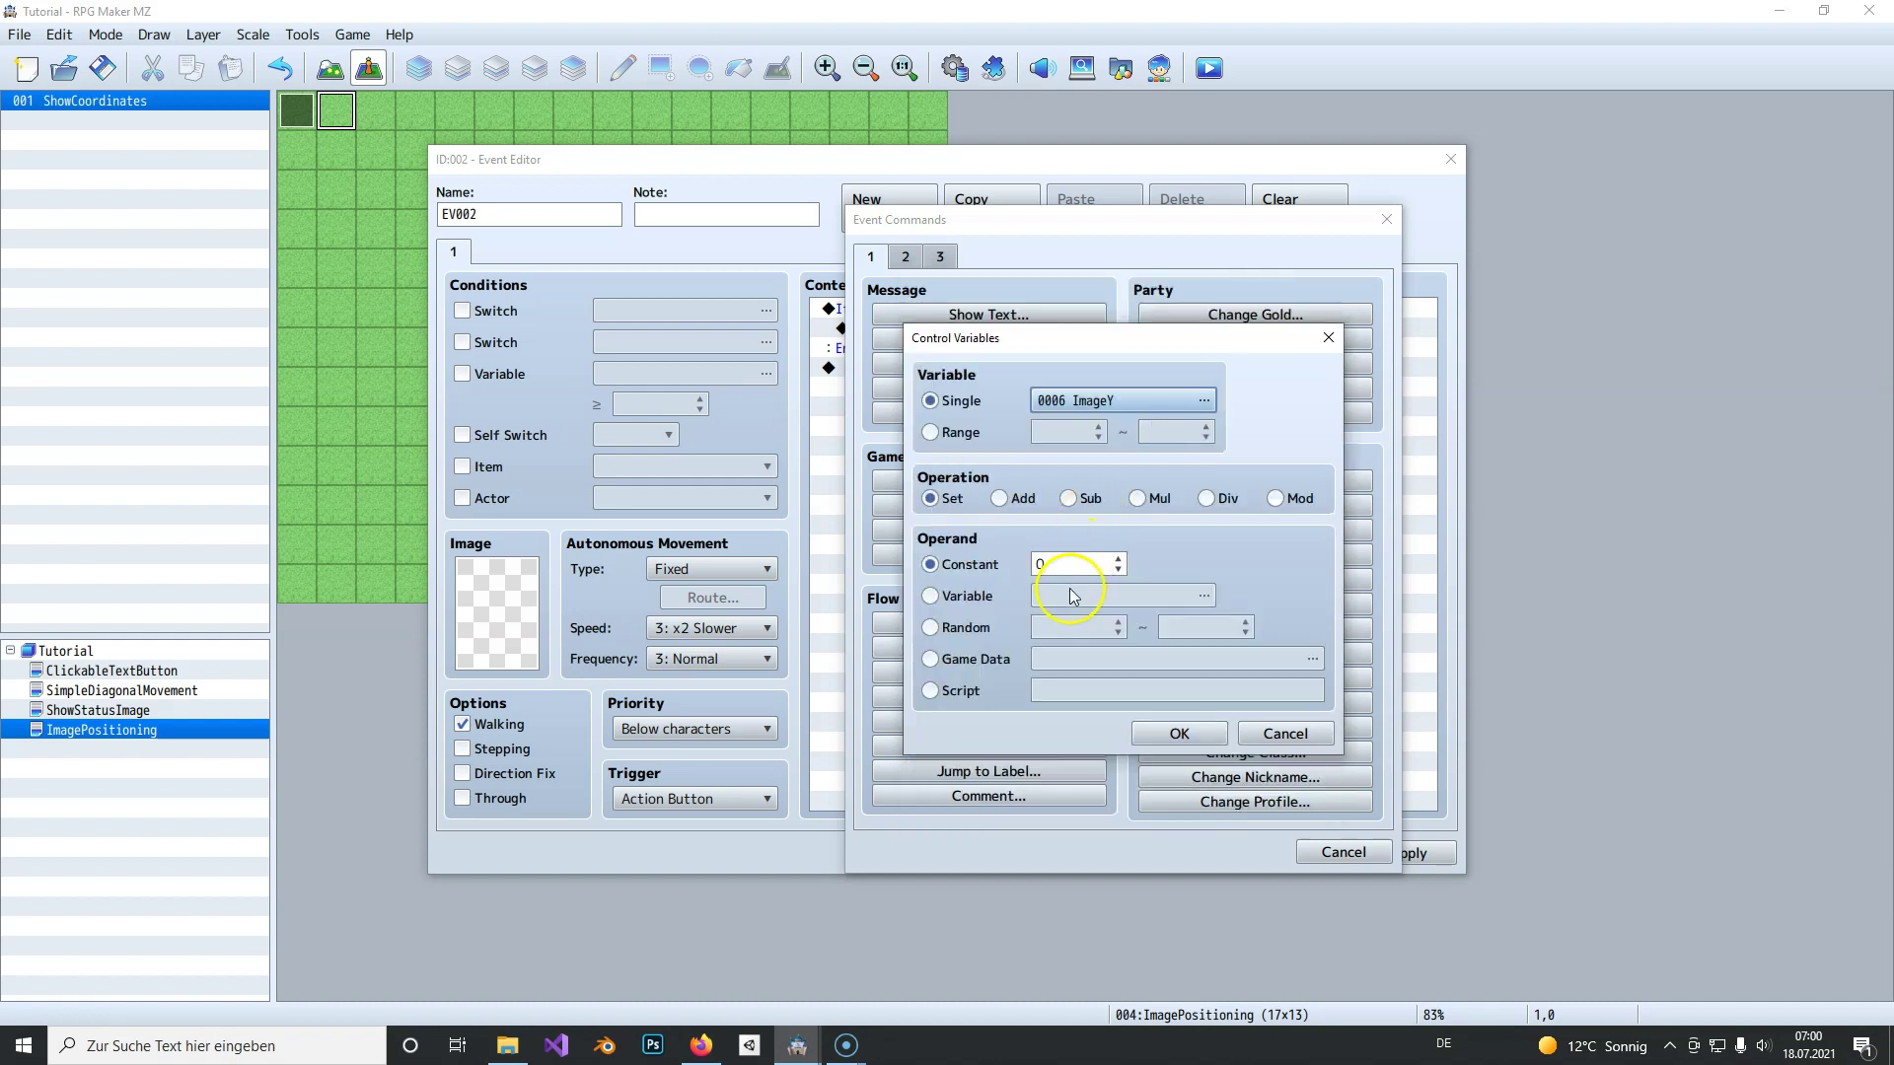
{"action": "left_click", "coordinate": [1017, 512]}
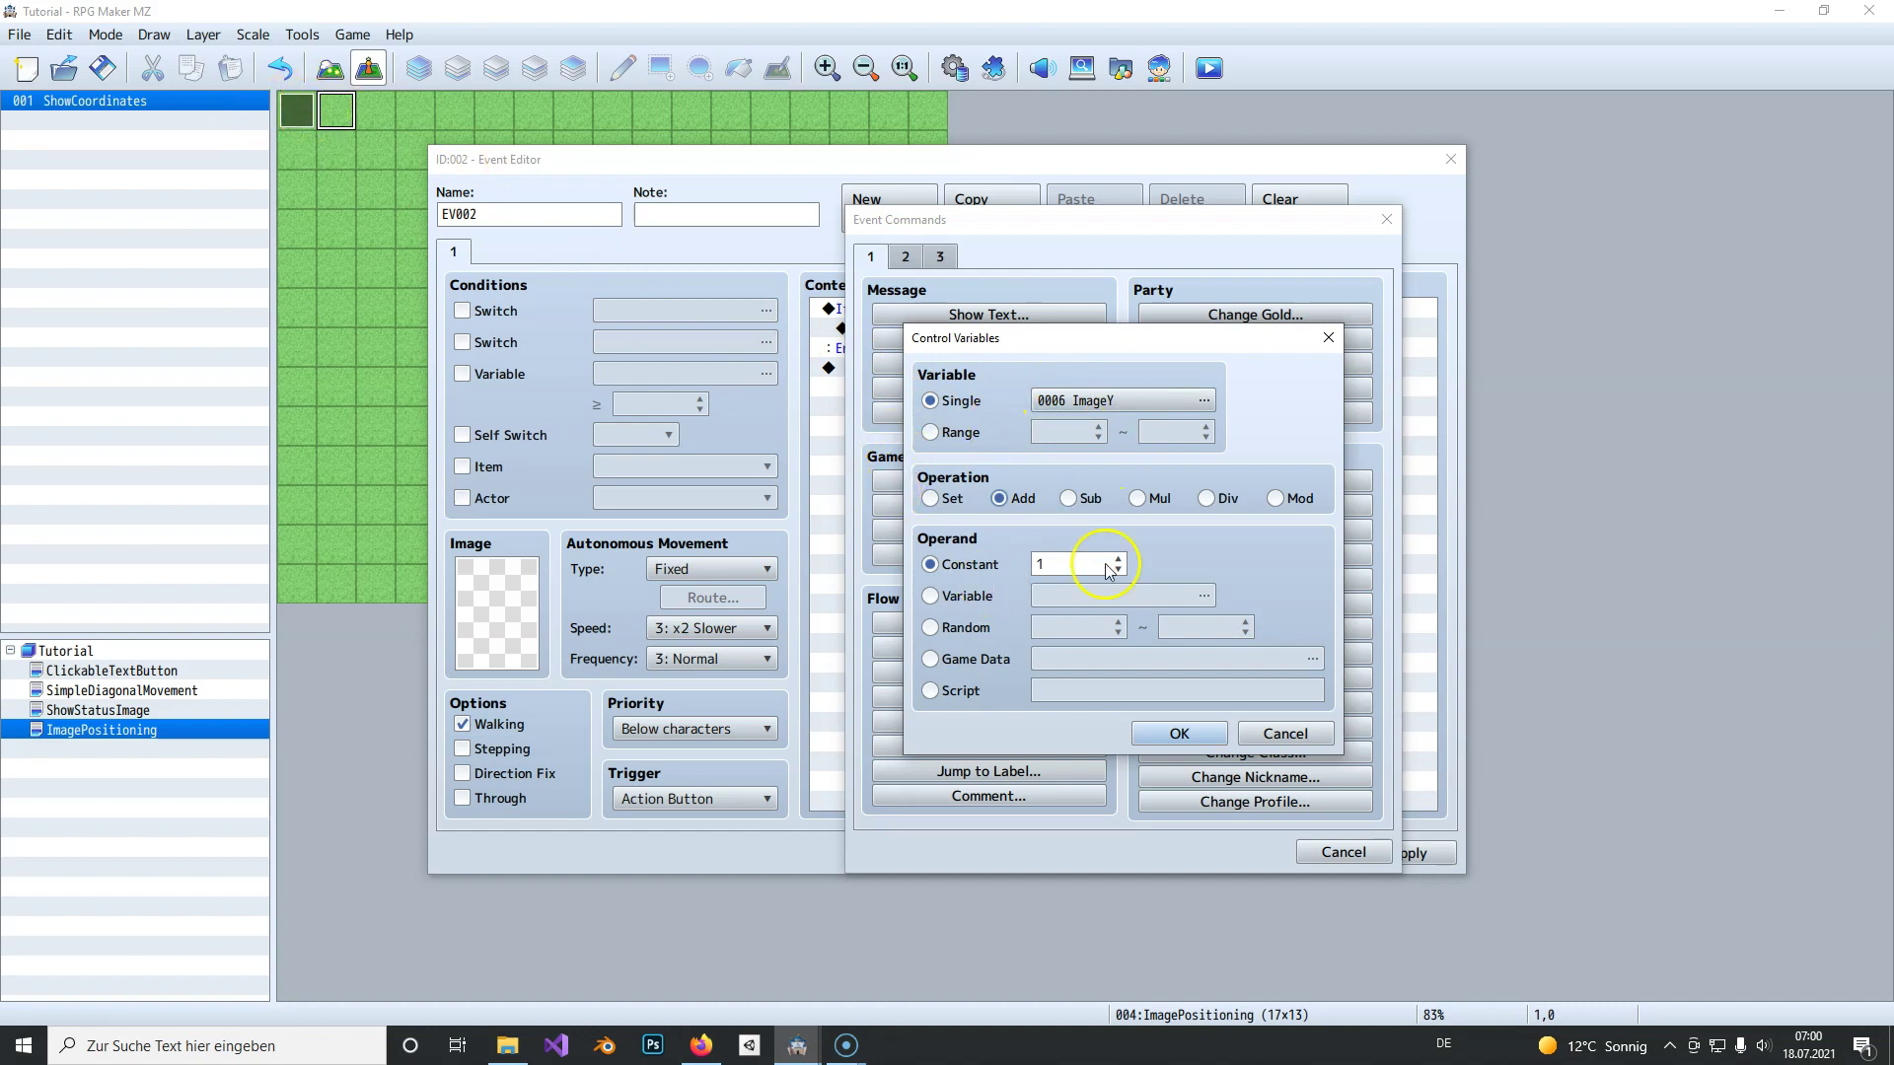
{"action": "left_click", "coordinate": [1169, 730]}
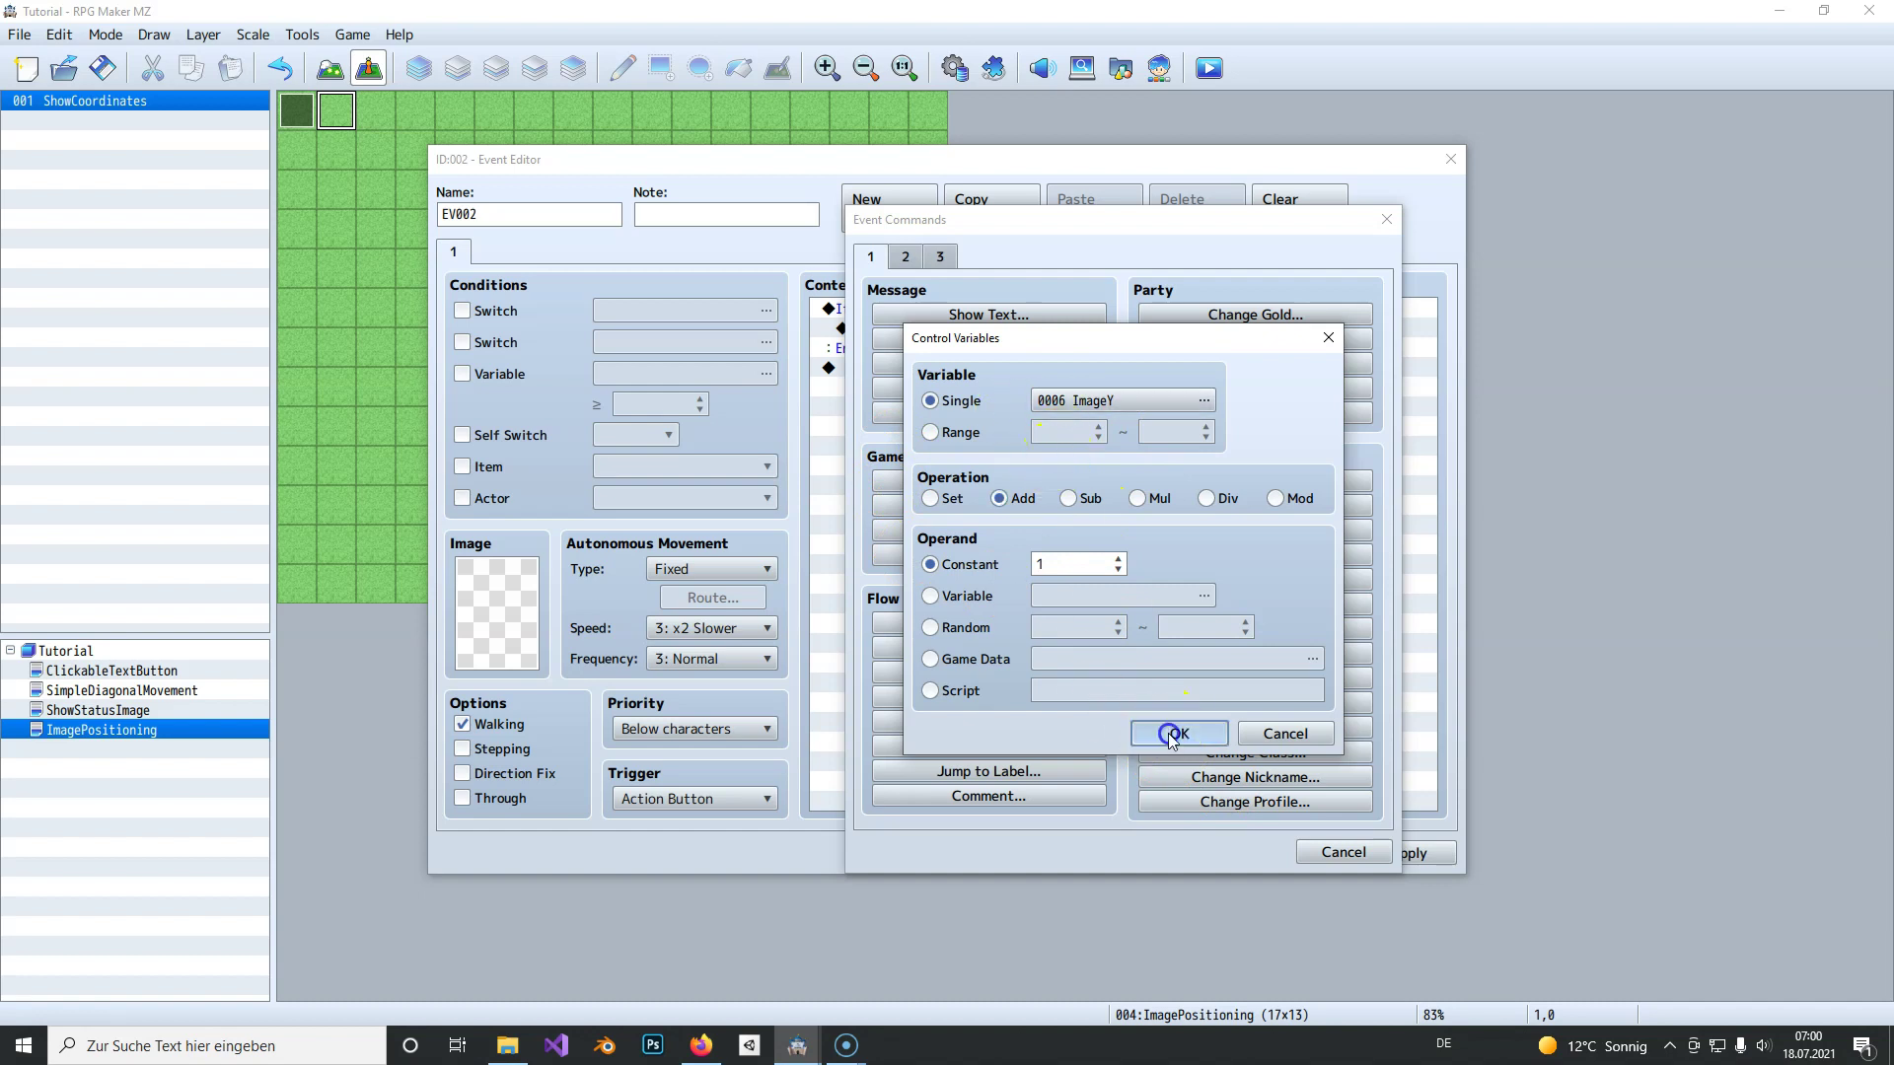
Step: Duplicate the Down branch below itself and change the copy's condition to the Left button
{"action": "left_click", "coordinate": [906, 312]}
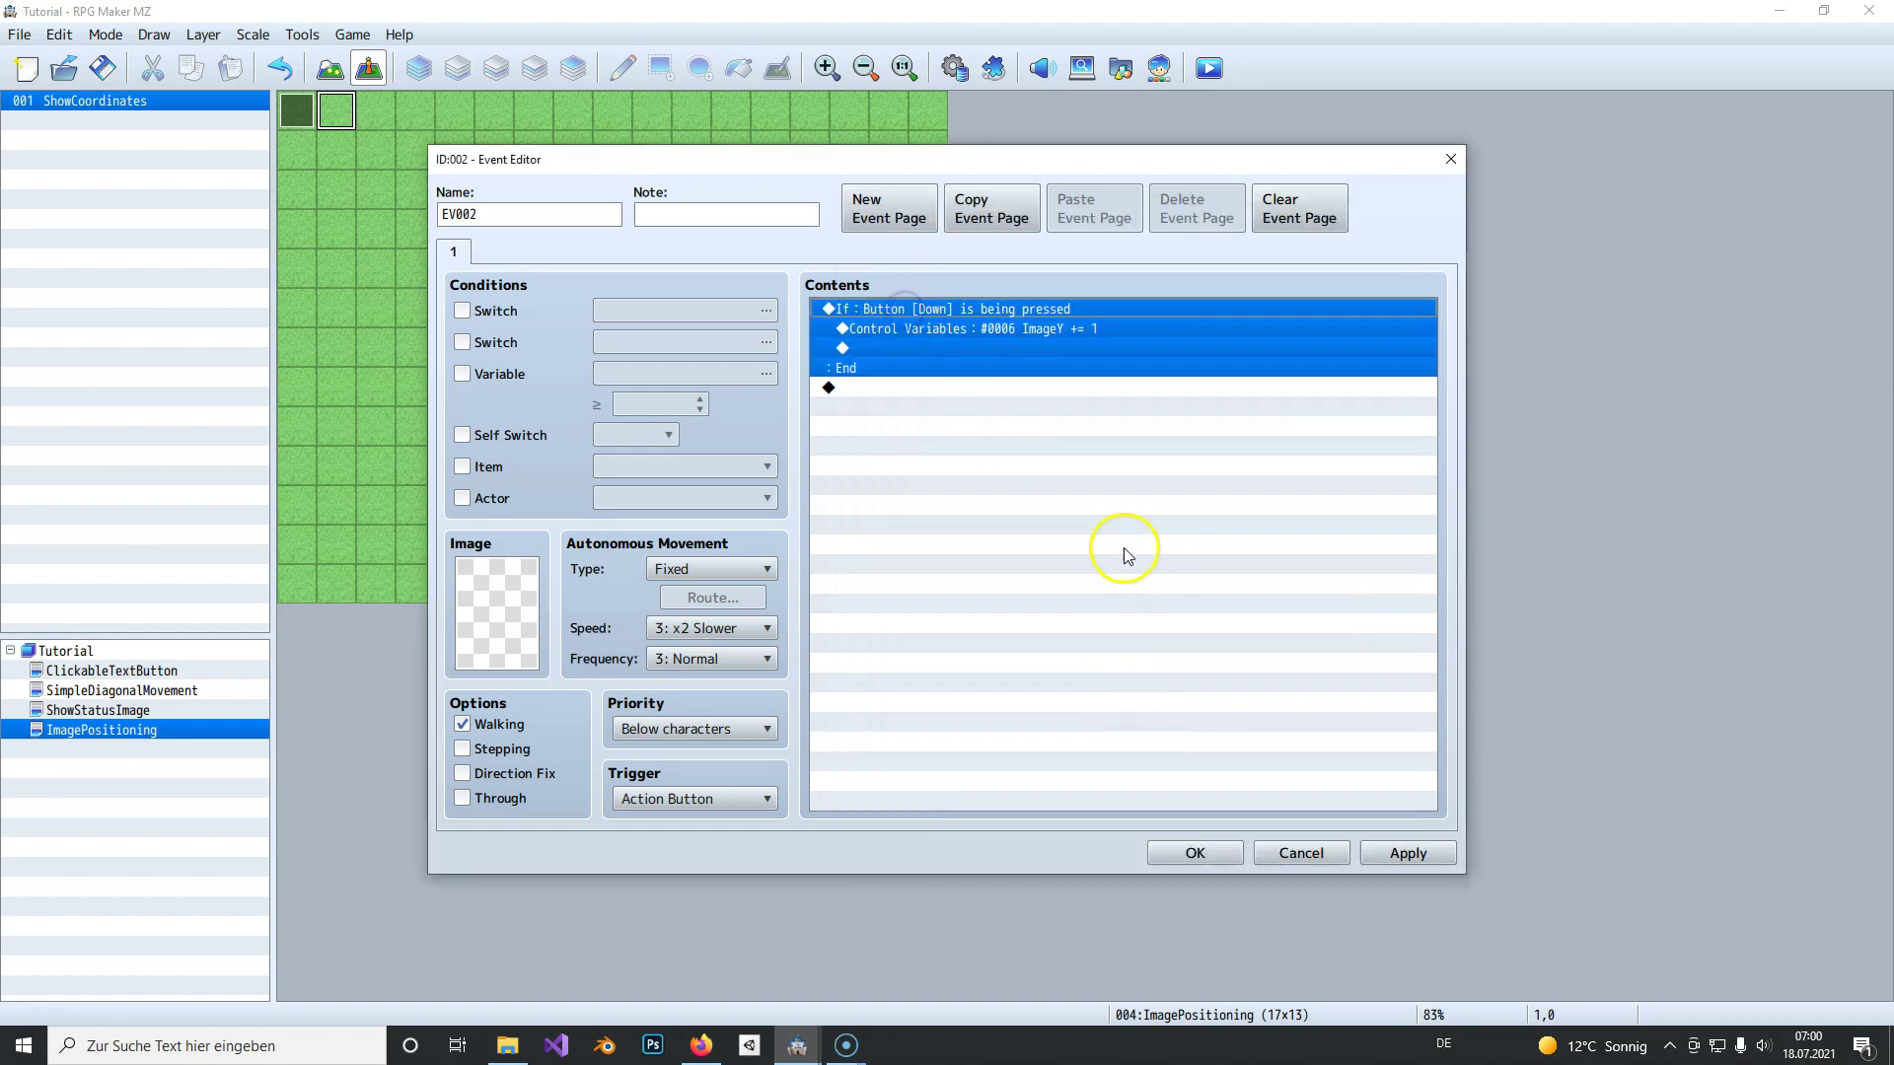
{"action": "left_click", "coordinate": [920, 391]}
{"action": "key", "text": "ctrl+v"}
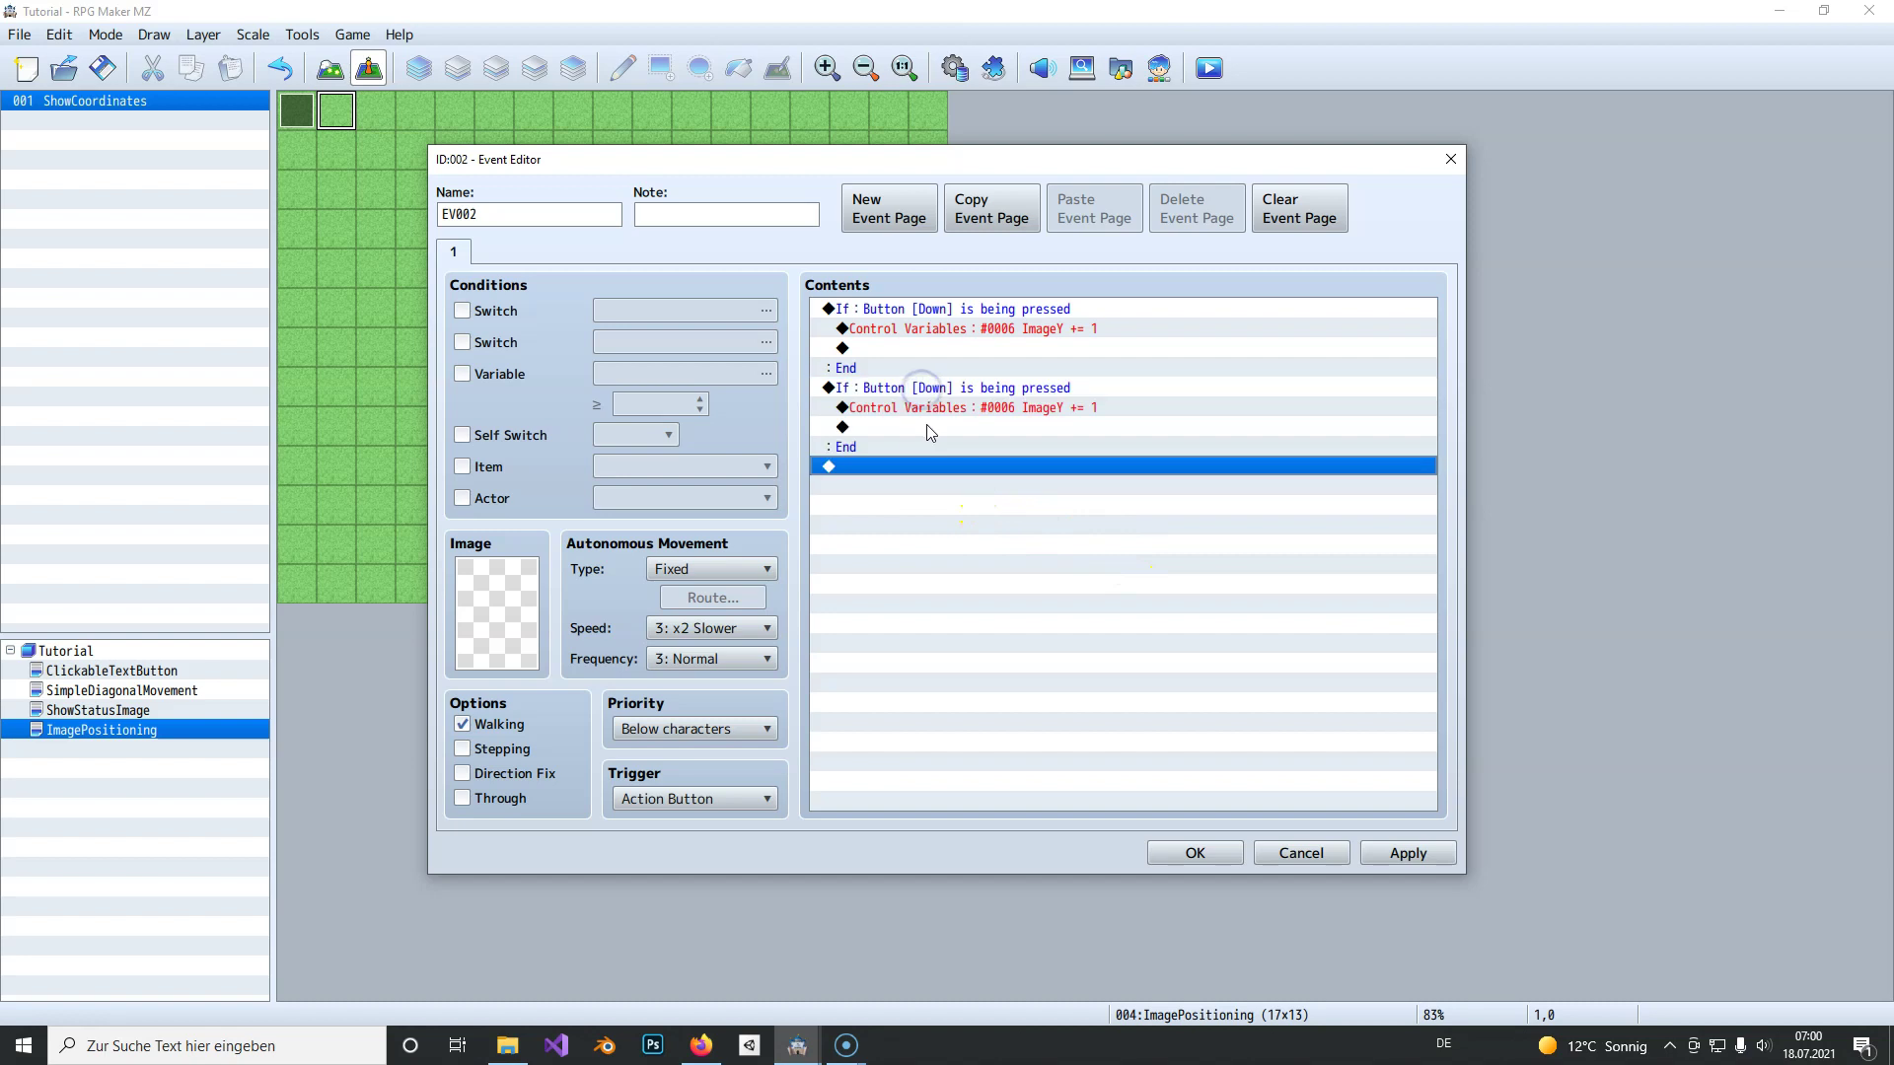
{"action": "left_click", "coordinate": [927, 388]}
{"action": "right_click", "coordinate": [938, 394]}
{"action": "left_click", "coordinate": [969, 428]}
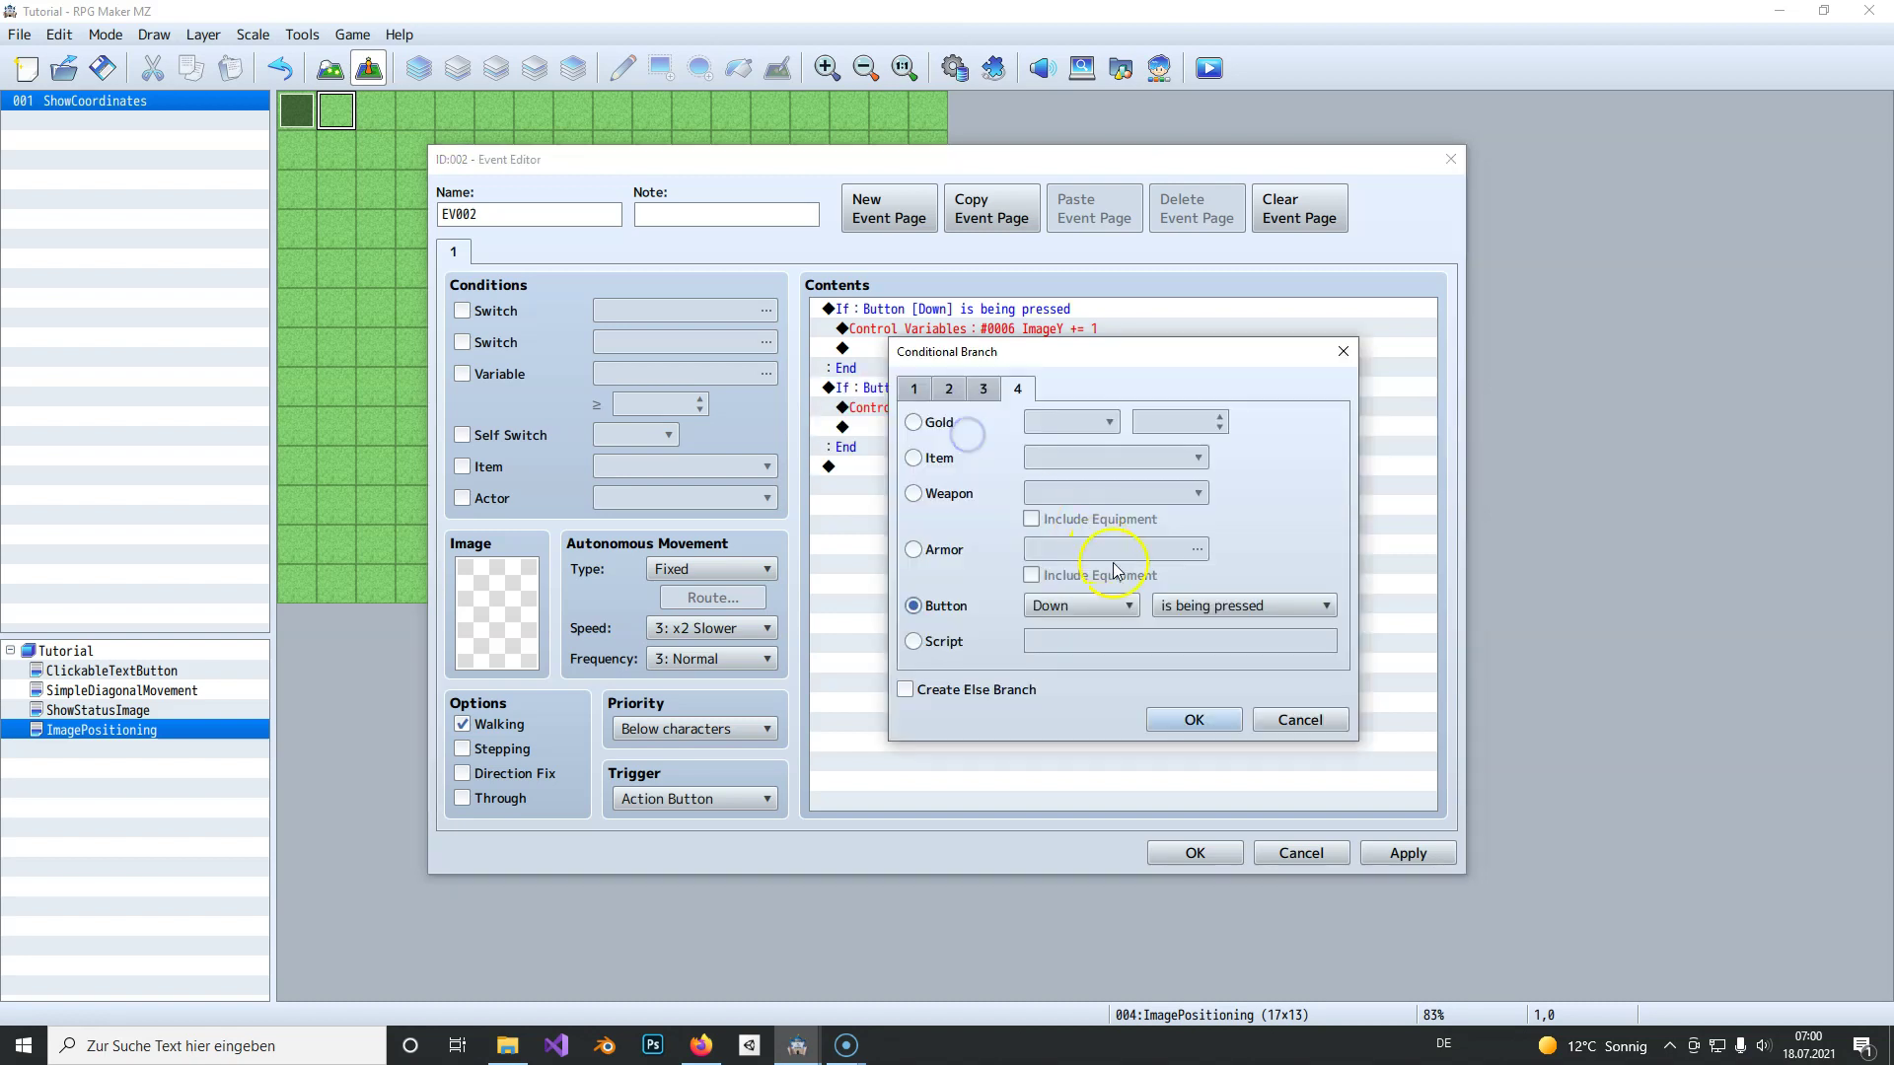
{"action": "left_click", "coordinate": [1104, 606]}
{"action": "left_click", "coordinate": [1082, 730]}
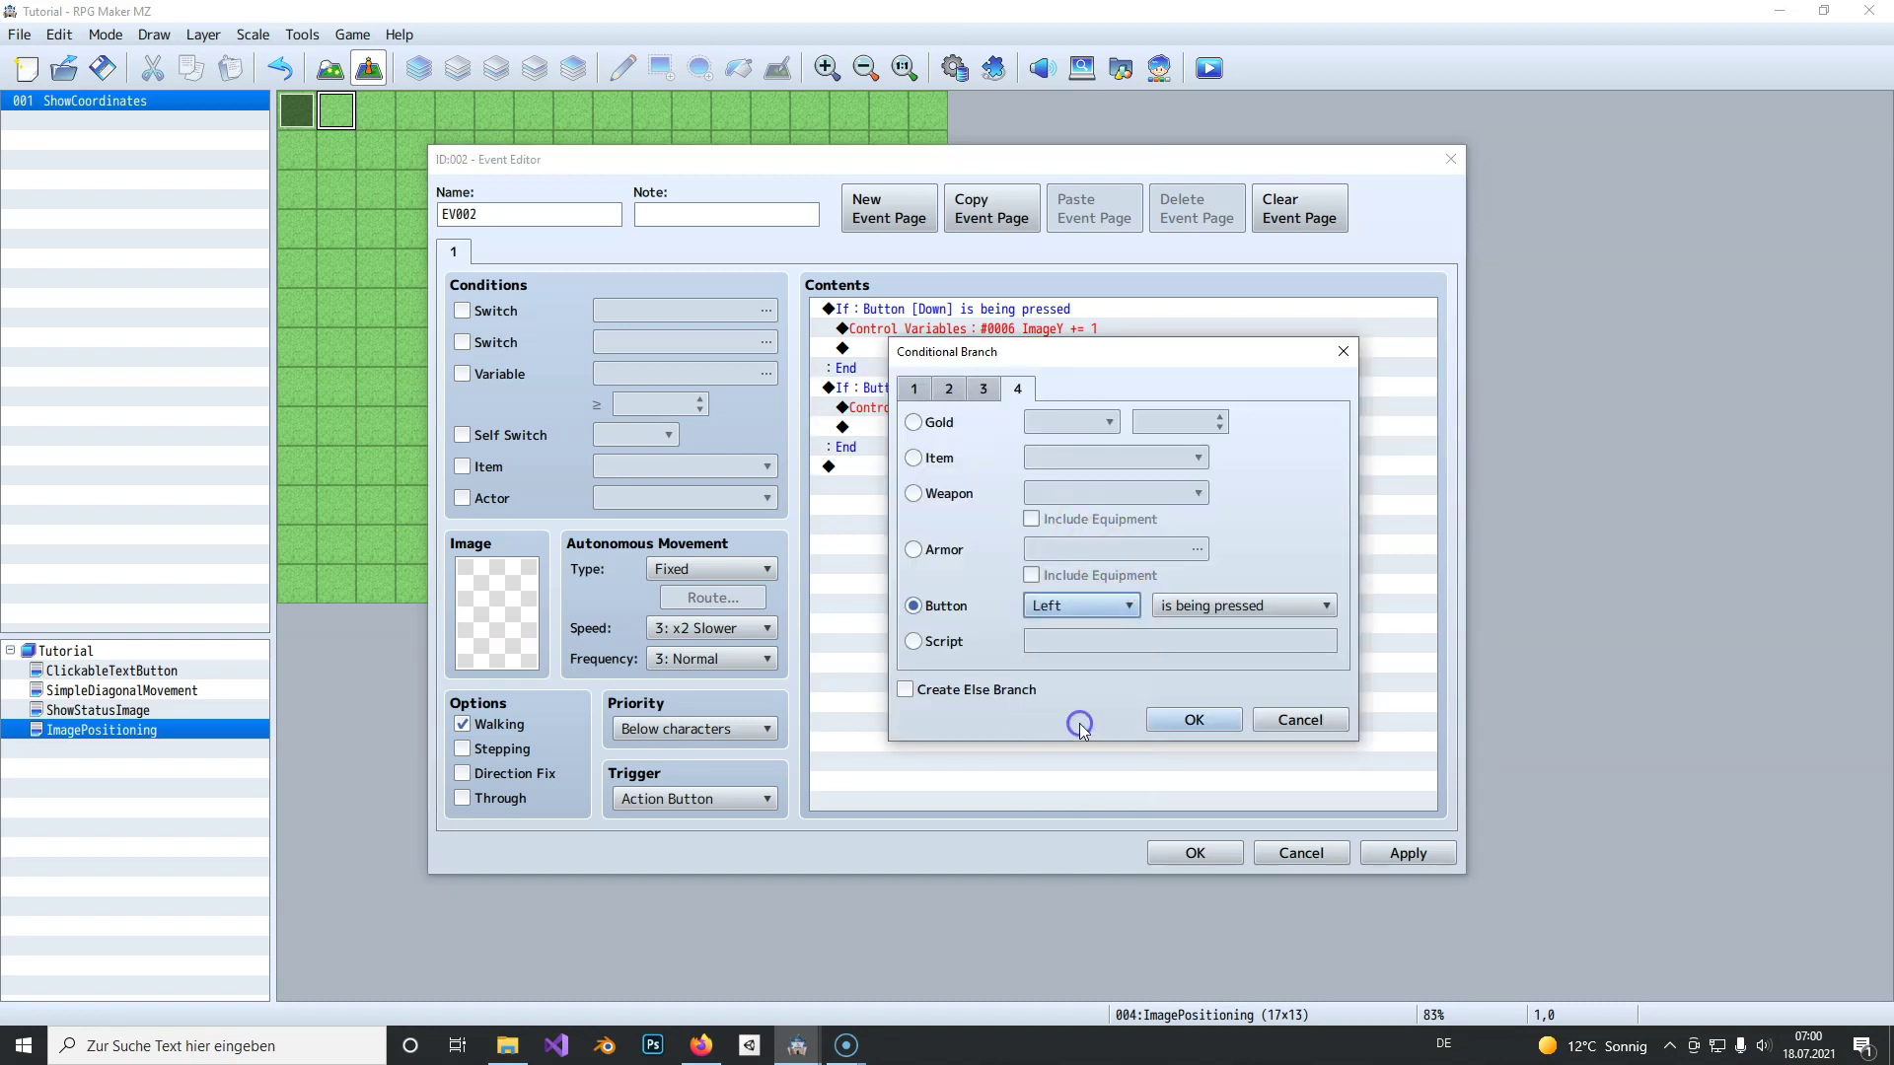
{"action": "left_click", "coordinate": [1194, 720]}
Step: Change the Left branch's variable command to subtract the constant 1 from ImageX
{"action": "right_click", "coordinate": [950, 414]}
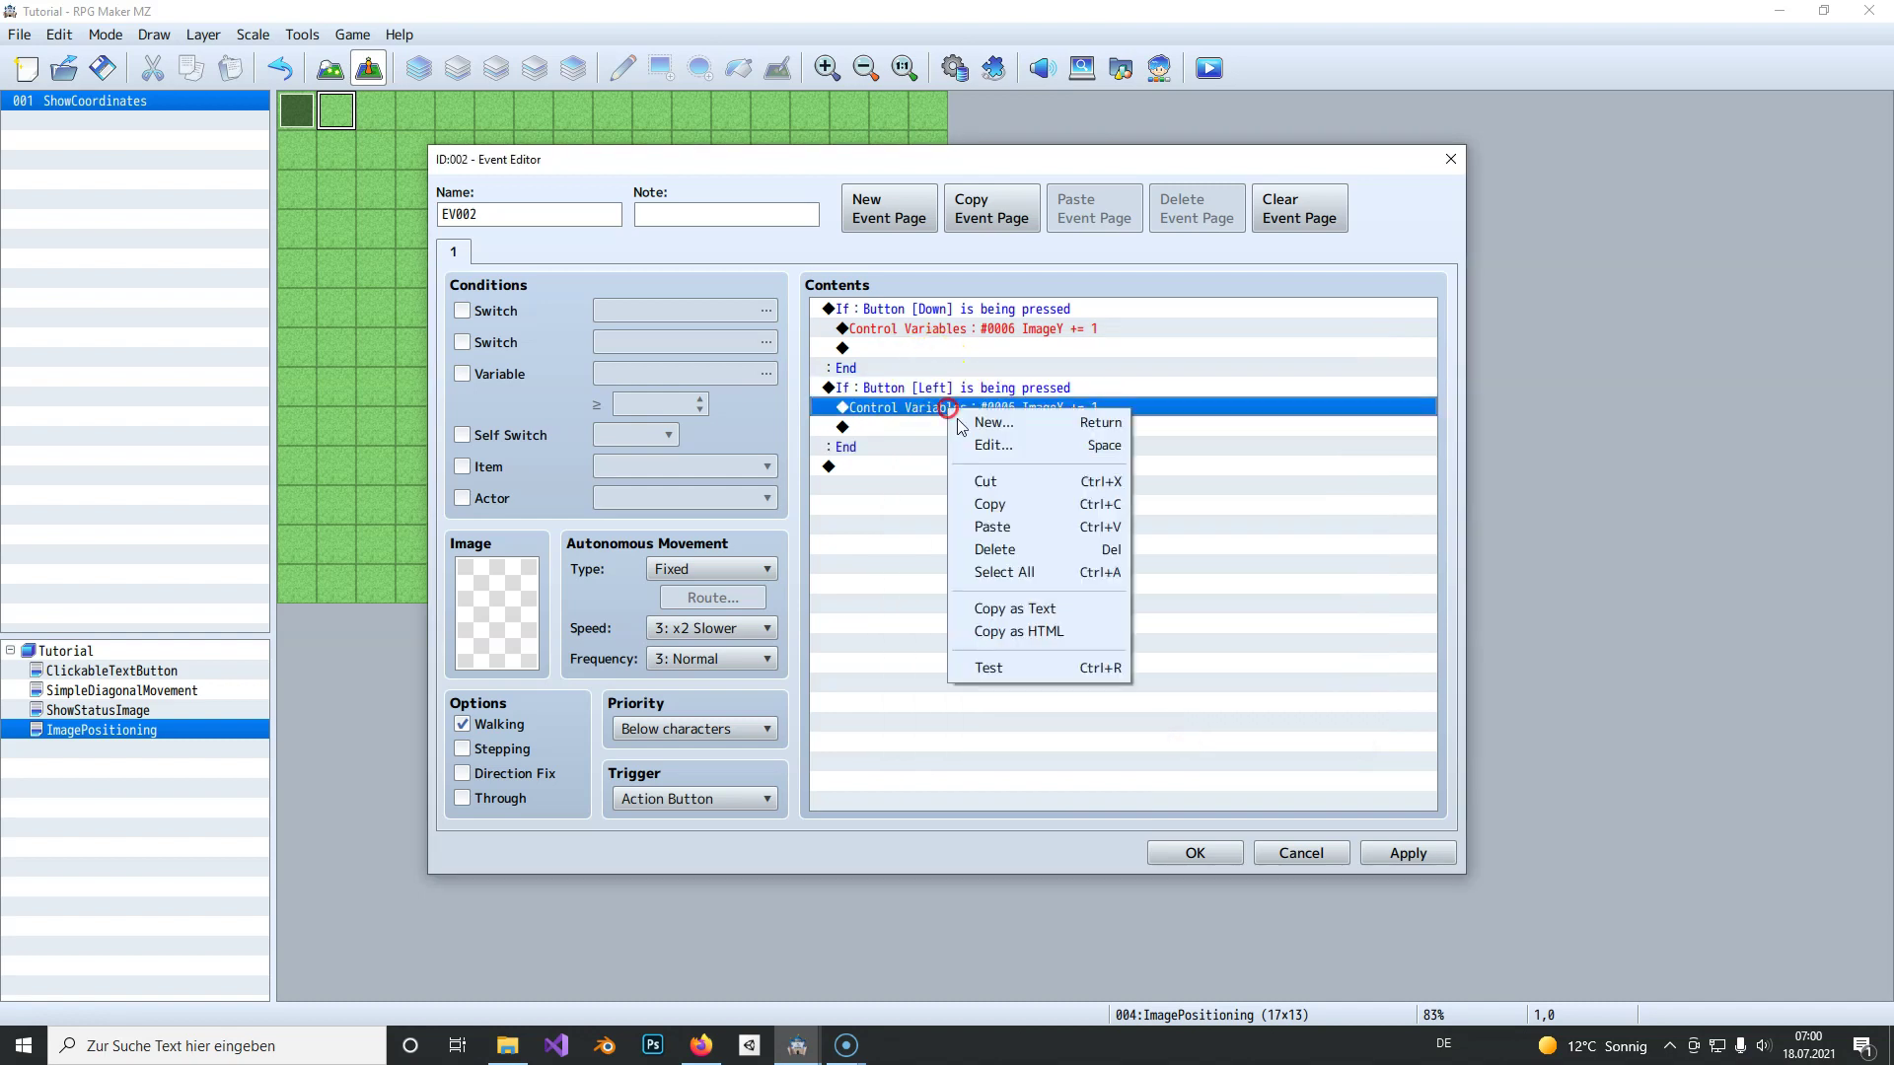
{"action": "left_click", "coordinate": [997, 446]}
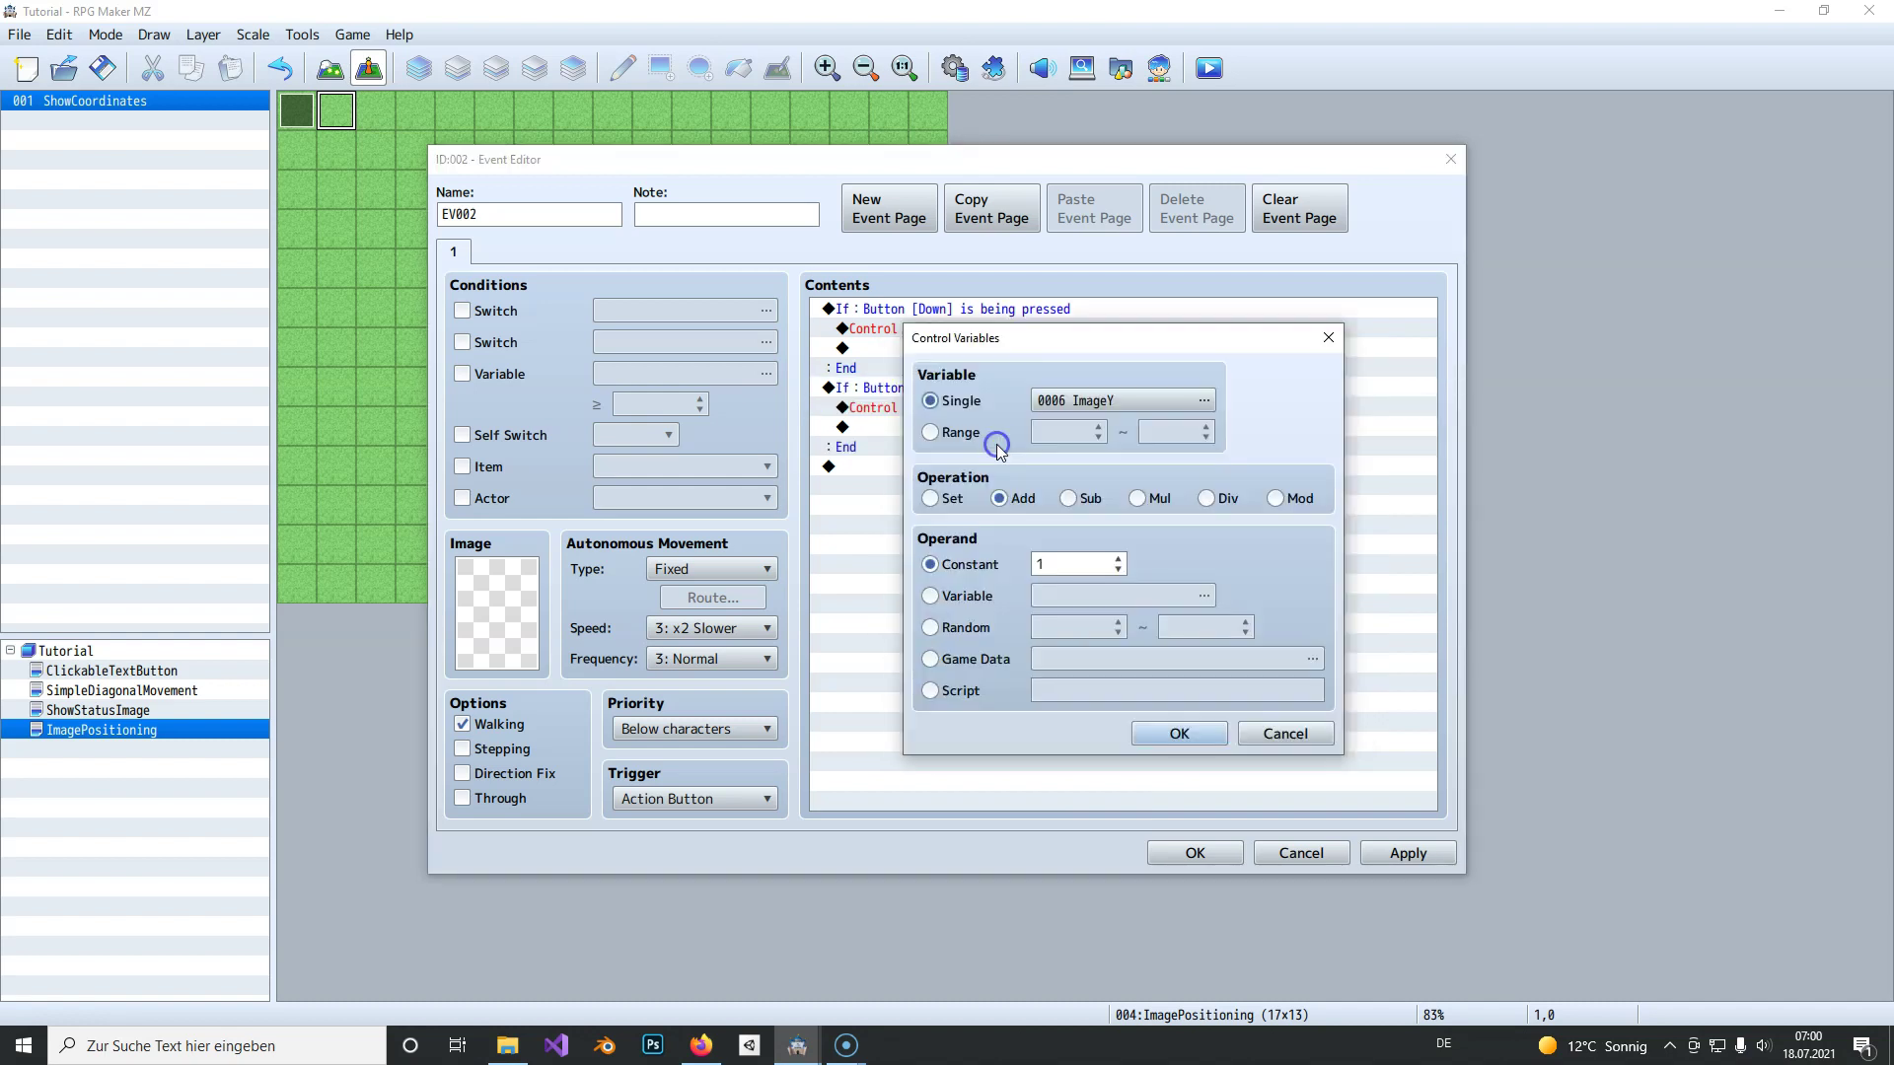
{"action": "left_click", "coordinate": [1085, 401]}
{"action": "left_click", "coordinate": [1173, 409]}
{"action": "double_click", "coordinate": [1183, 408]}
{"action": "left_click", "coordinate": [1186, 403]}
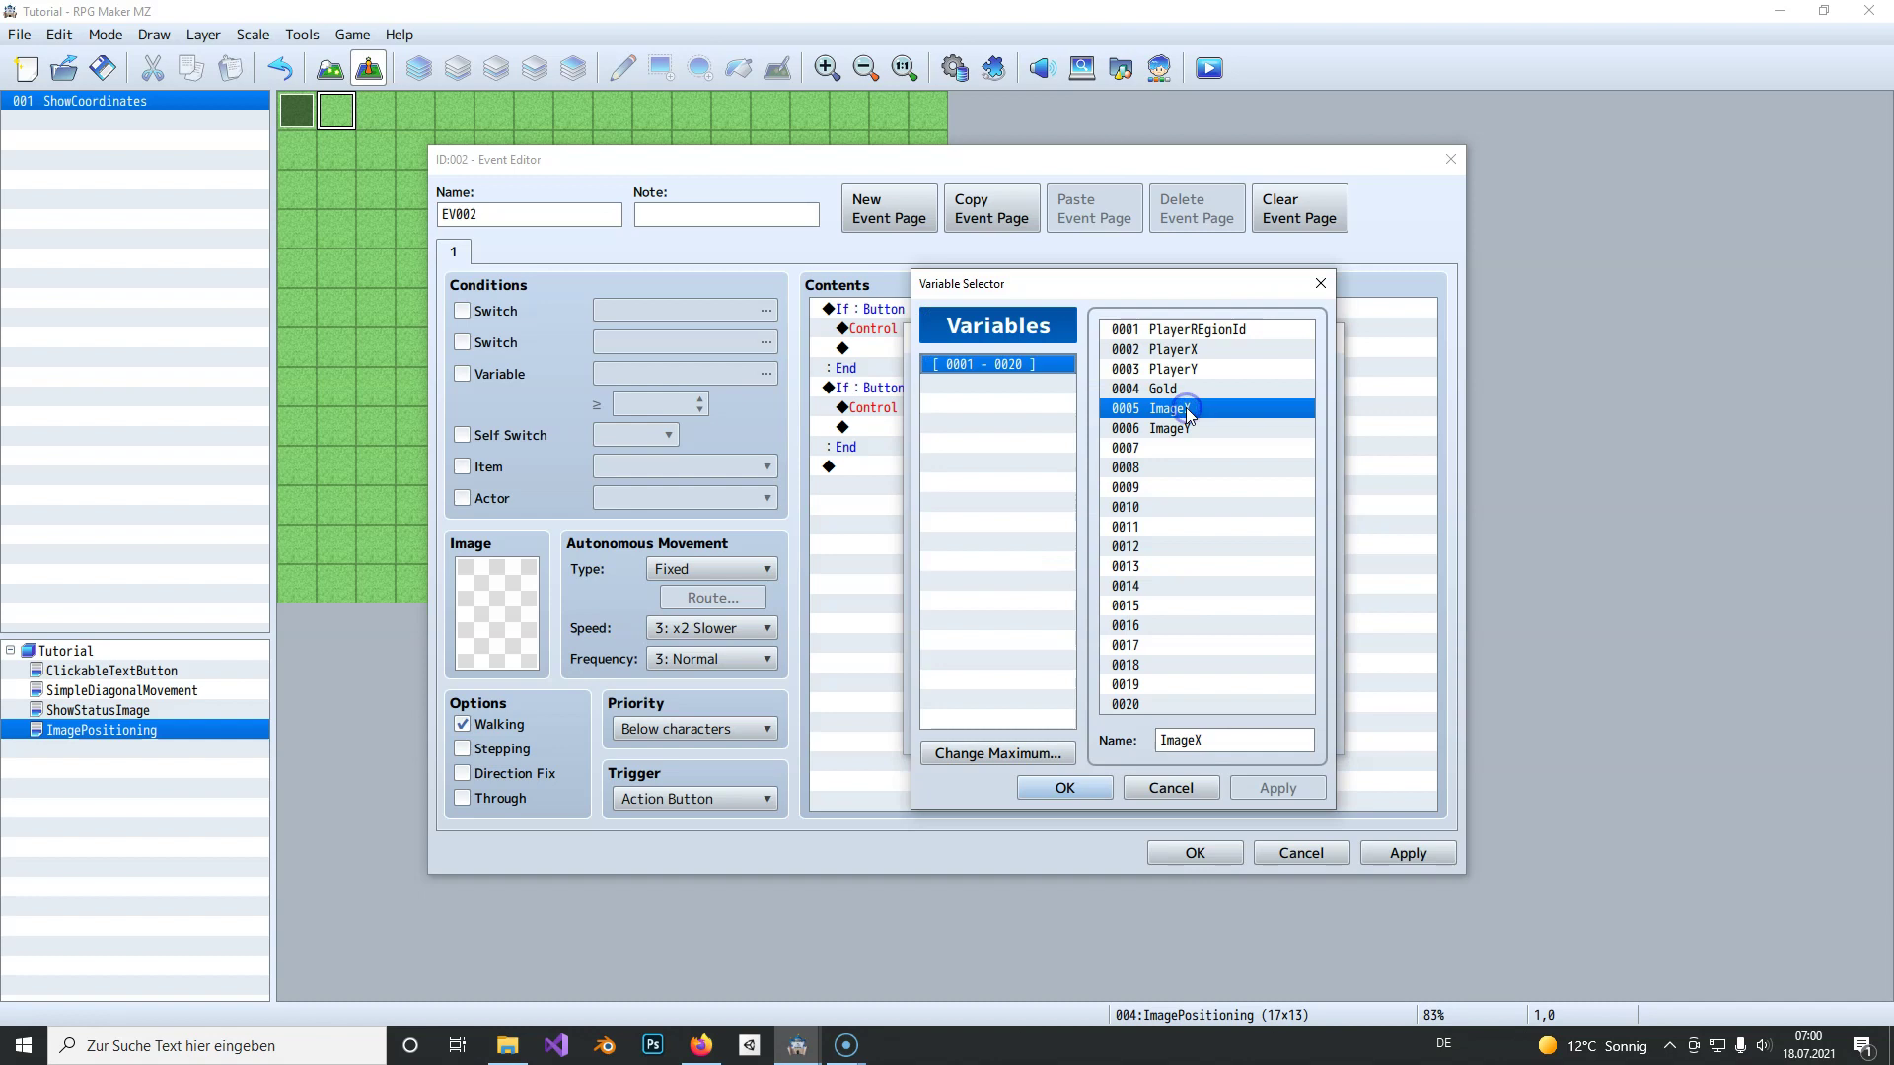
{"action": "double_click", "coordinate": [1187, 408]}
{"action": "left_click", "coordinate": [1077, 499]}
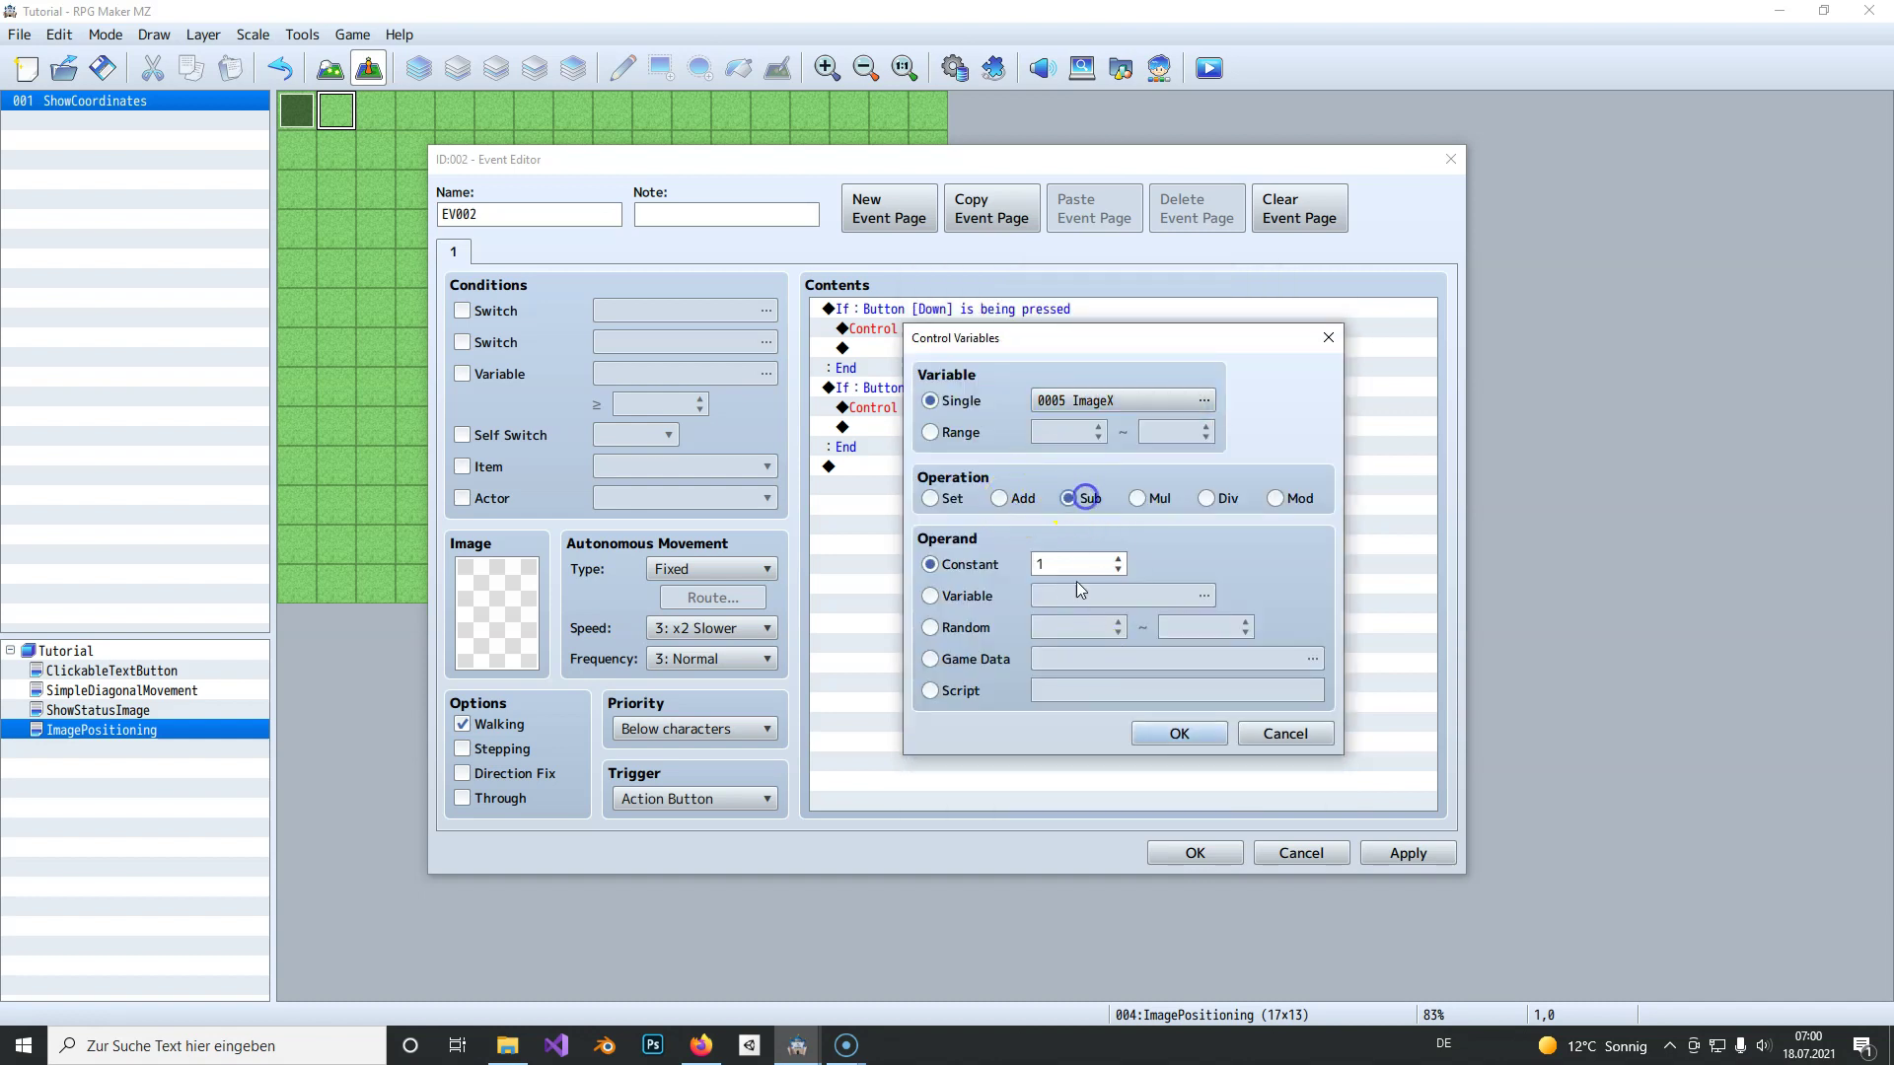
{"action": "left_click", "coordinate": [1147, 729]}
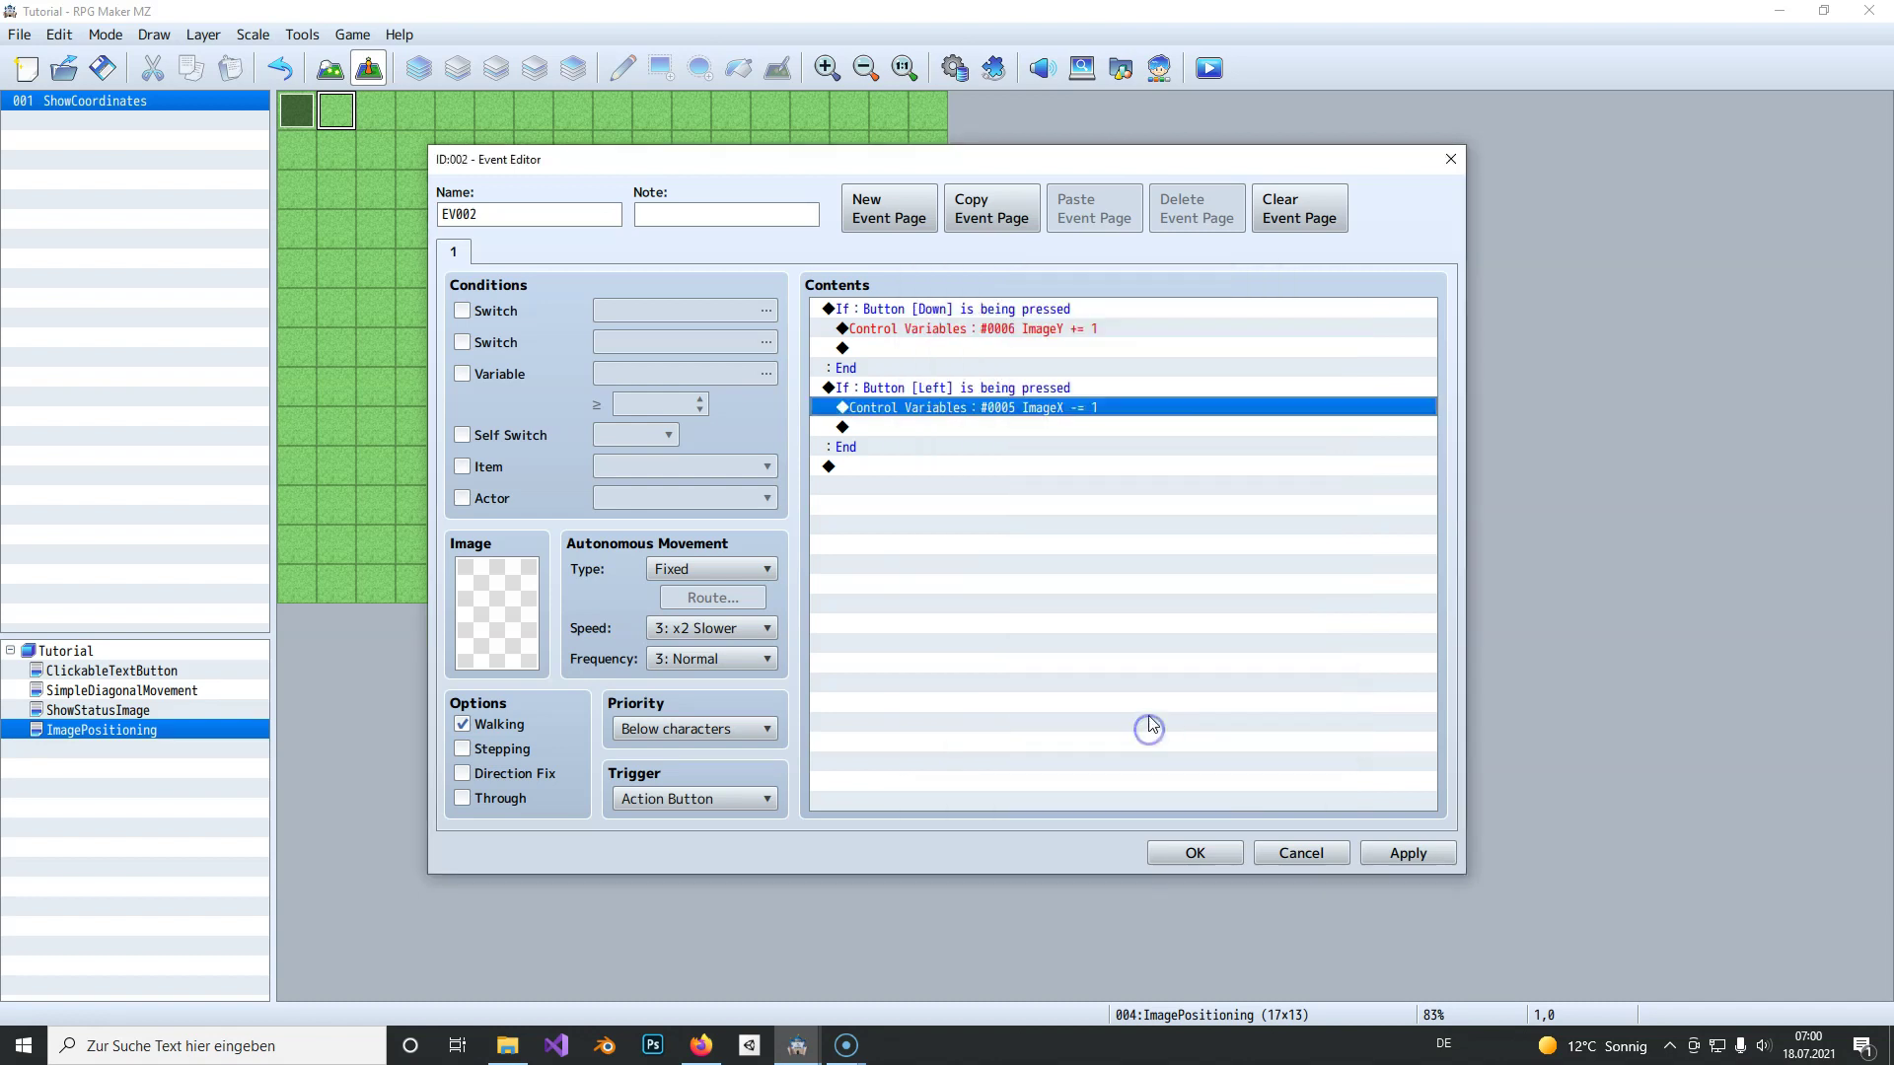
Step: Duplicate the Left branch below itself and change the copy's condition to the Right button
{"action": "left_click", "coordinate": [994, 387]}
{"action": "left_click", "coordinate": [943, 468]}
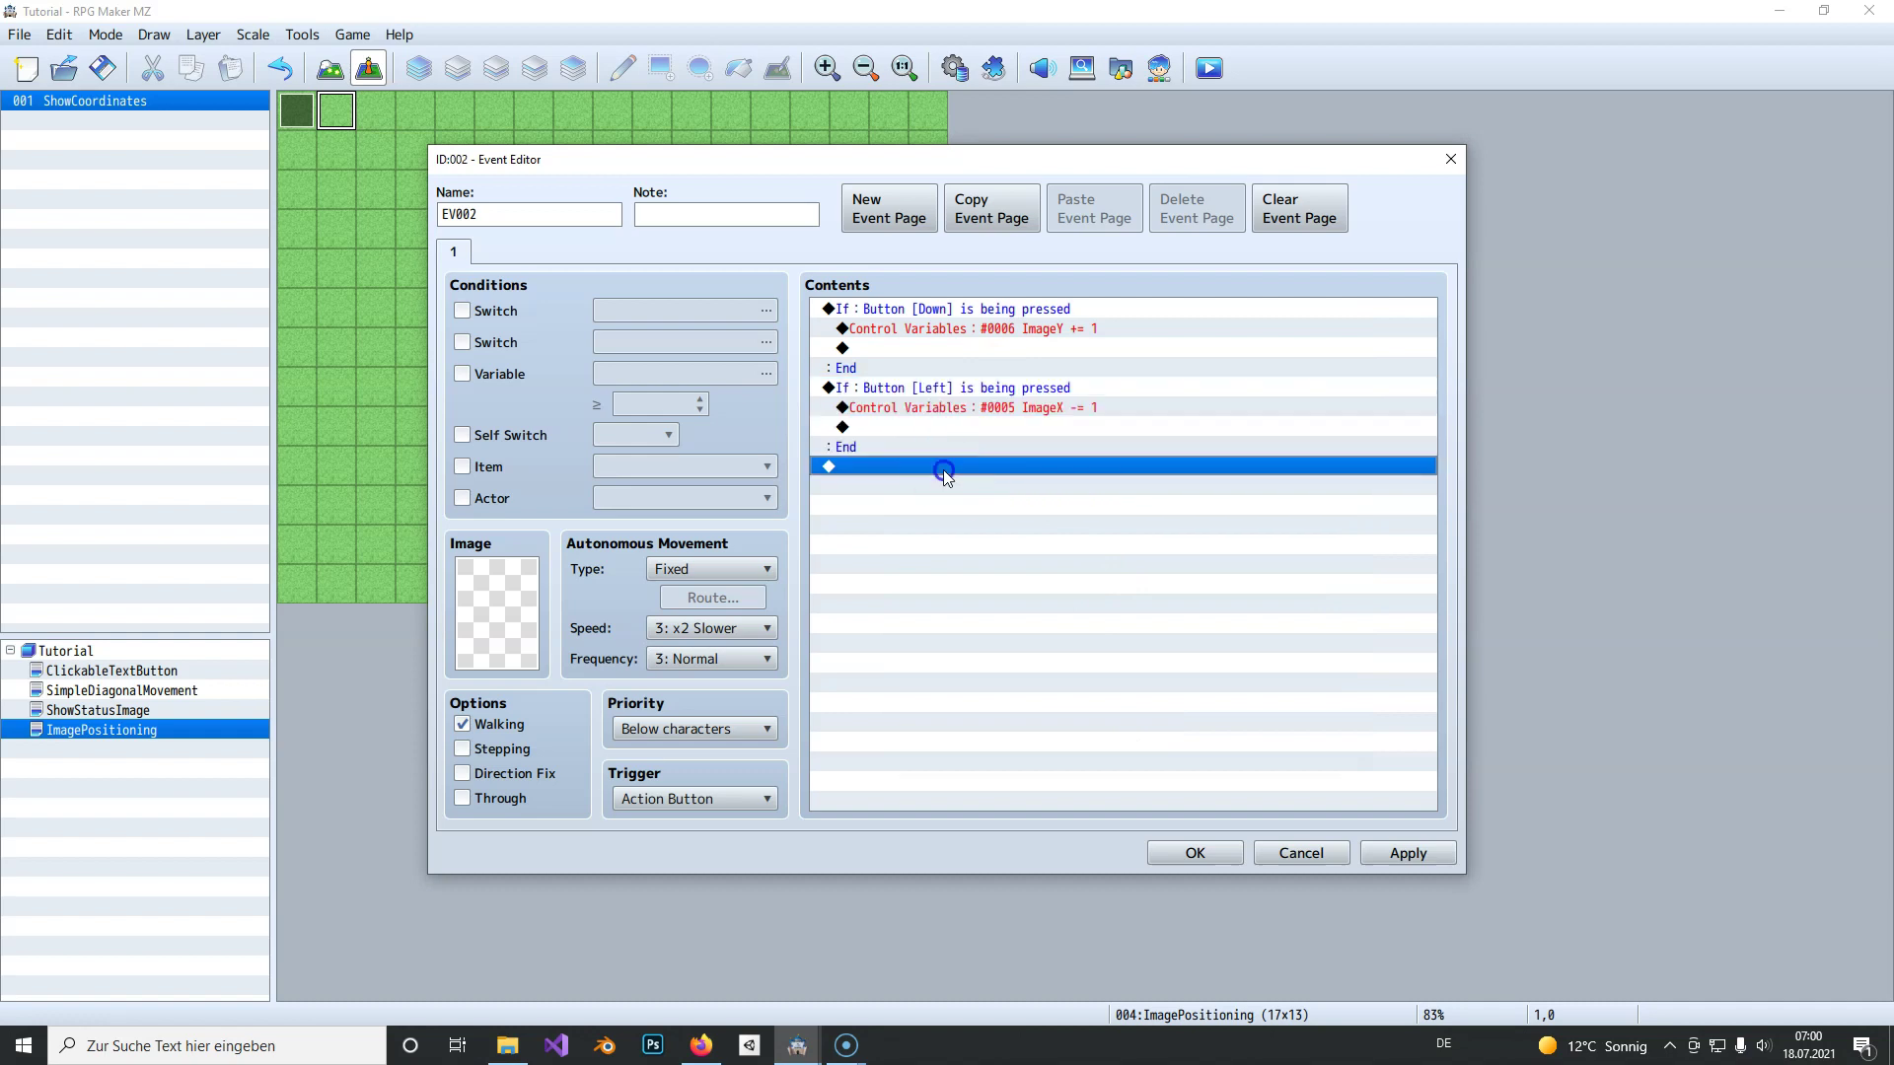
{"action": "key", "text": "ctrl+v"}
{"action": "left_click", "coordinate": [949, 468]}
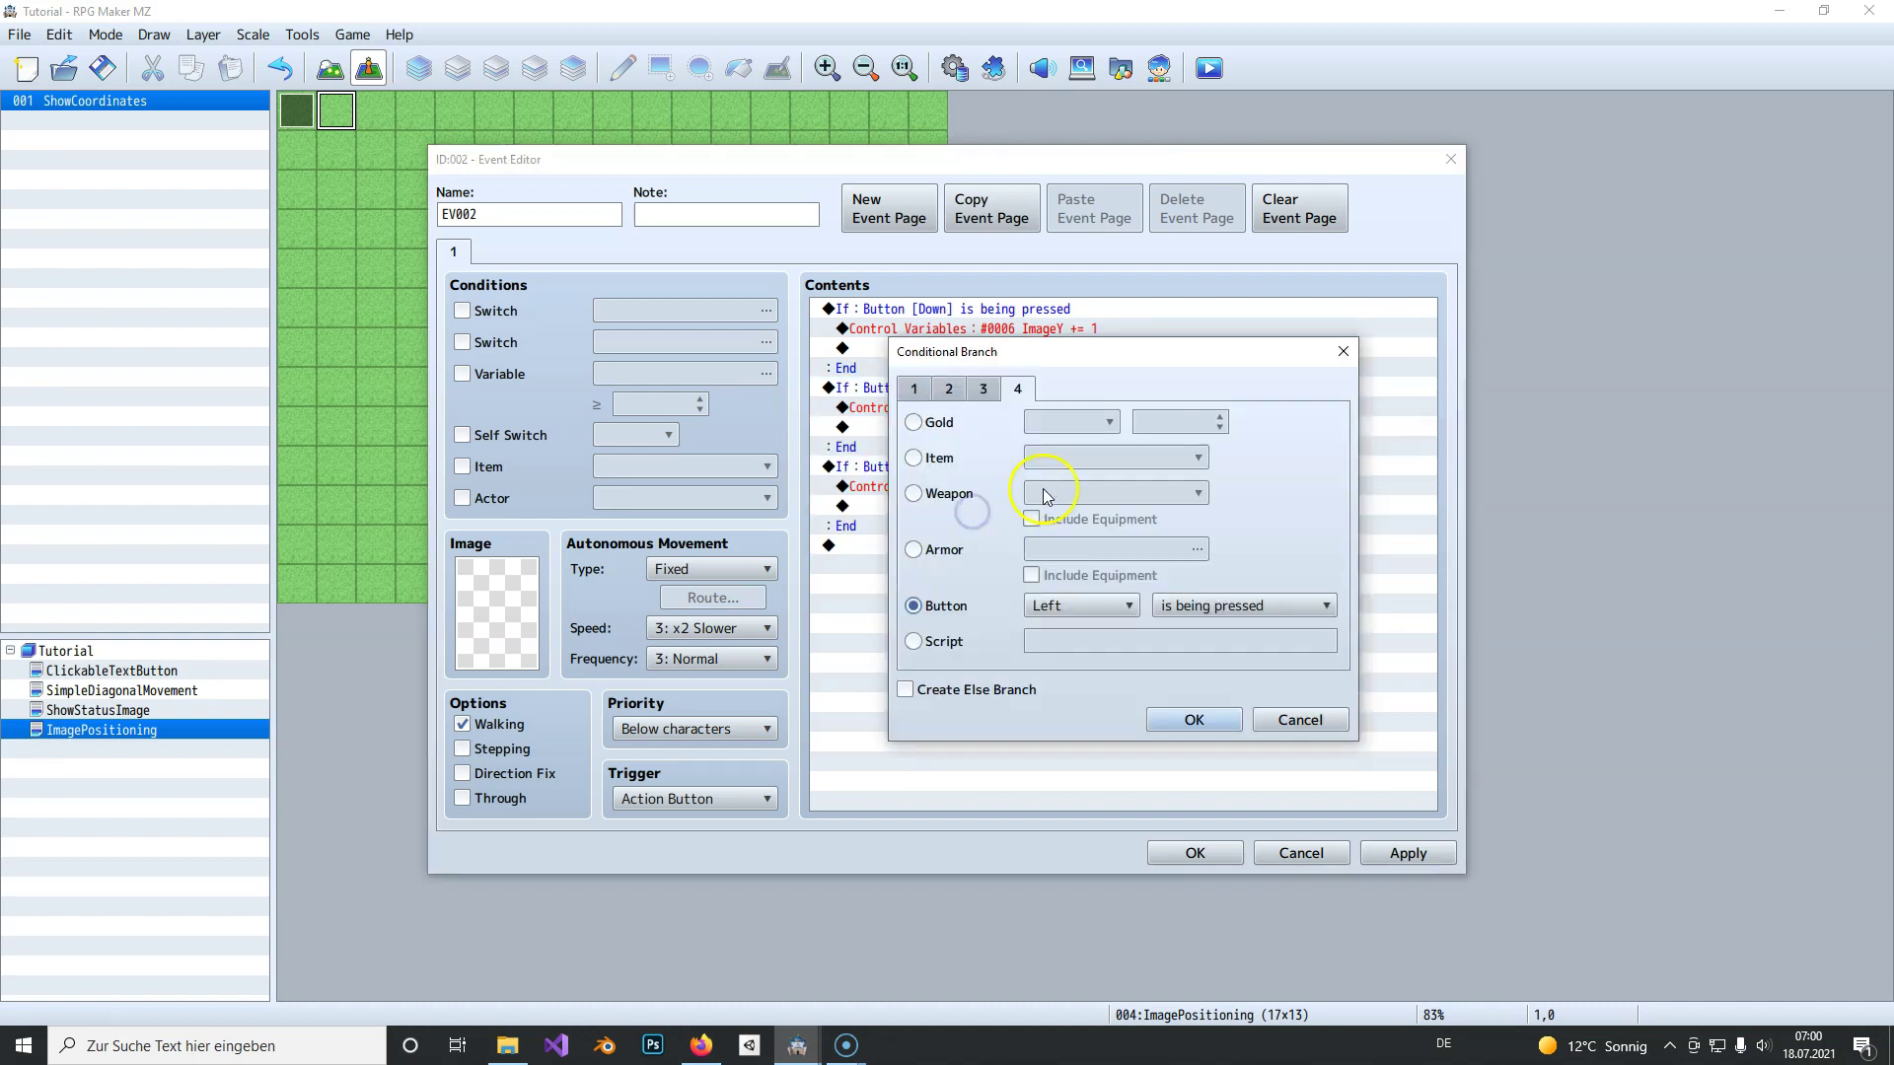
{"action": "left_click", "coordinate": [1085, 605]}
{"action": "left_click", "coordinate": [1086, 745]}
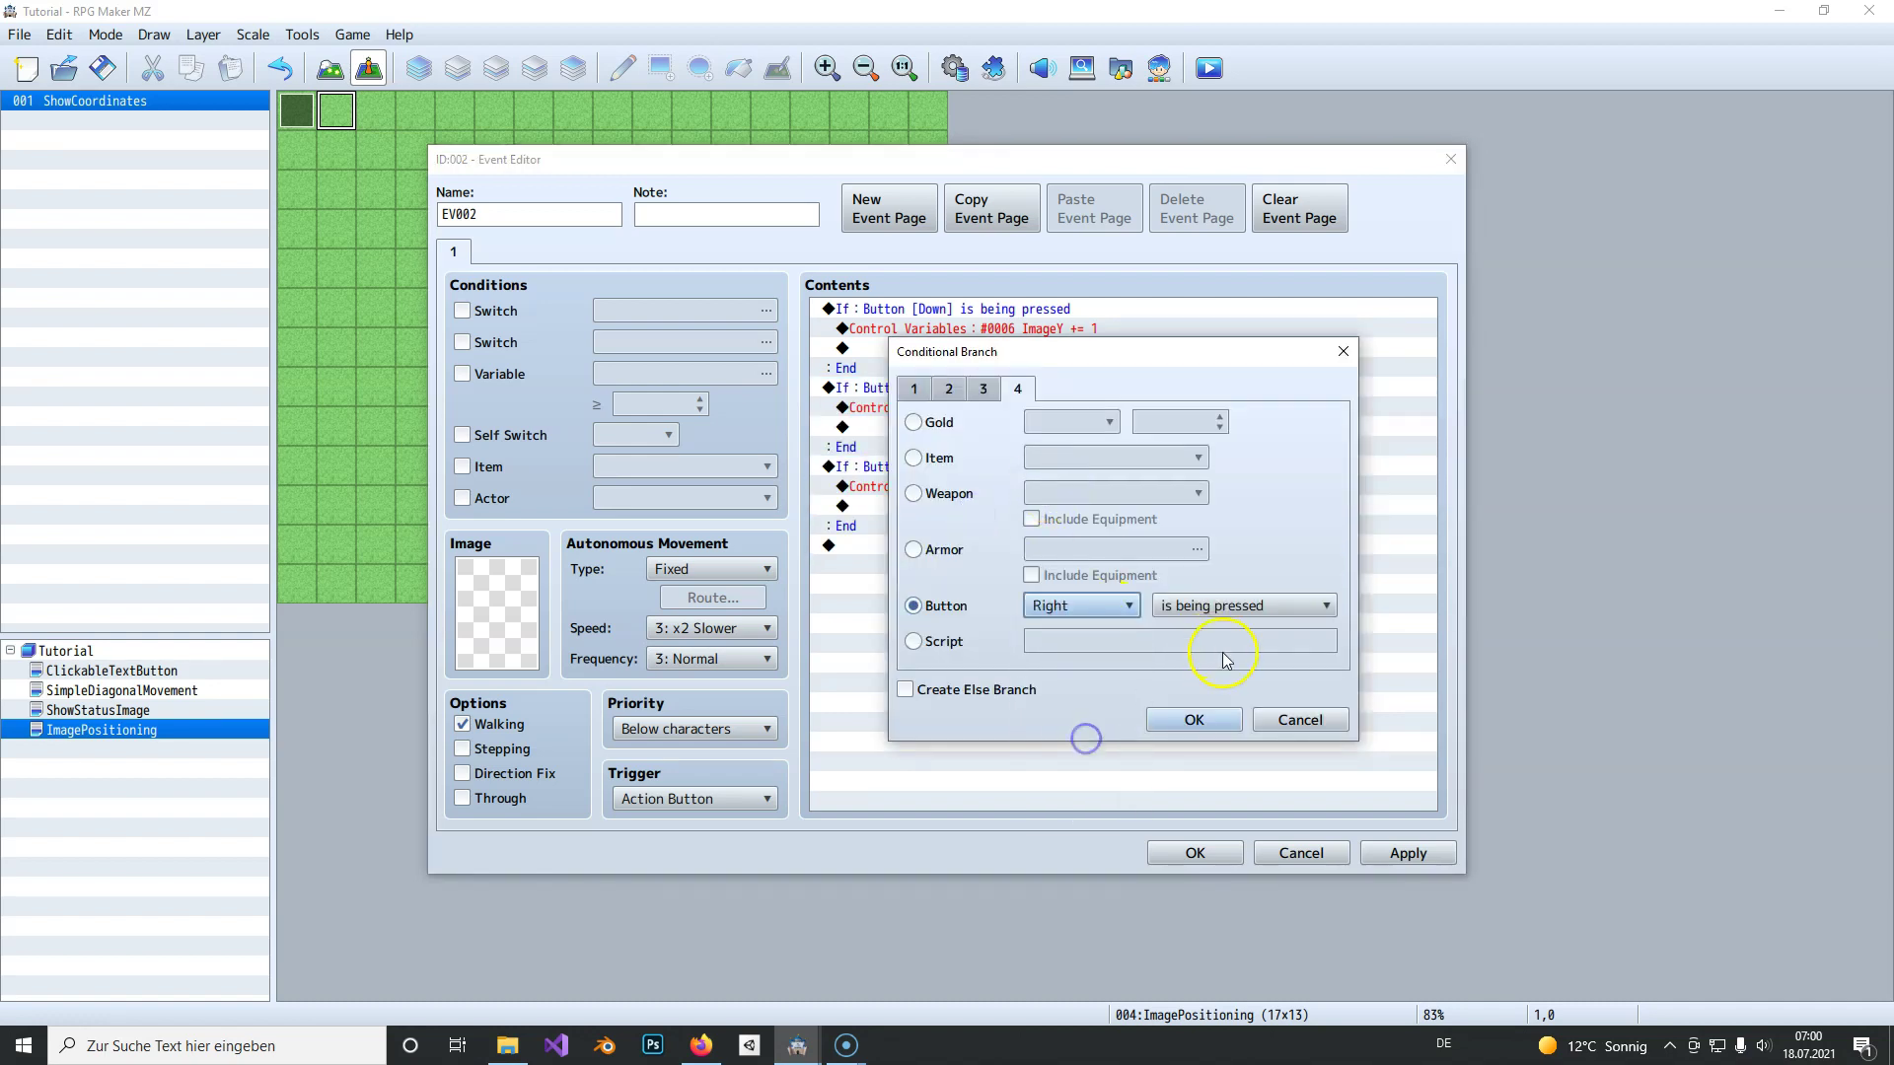
{"action": "left_click", "coordinate": [1193, 720]}
Step: Change the operation of the Right branch's variable command to Add, with the constant 1 for ImageX
{"action": "left_click", "coordinate": [976, 489]}
{"action": "right_click", "coordinate": [976, 493]}
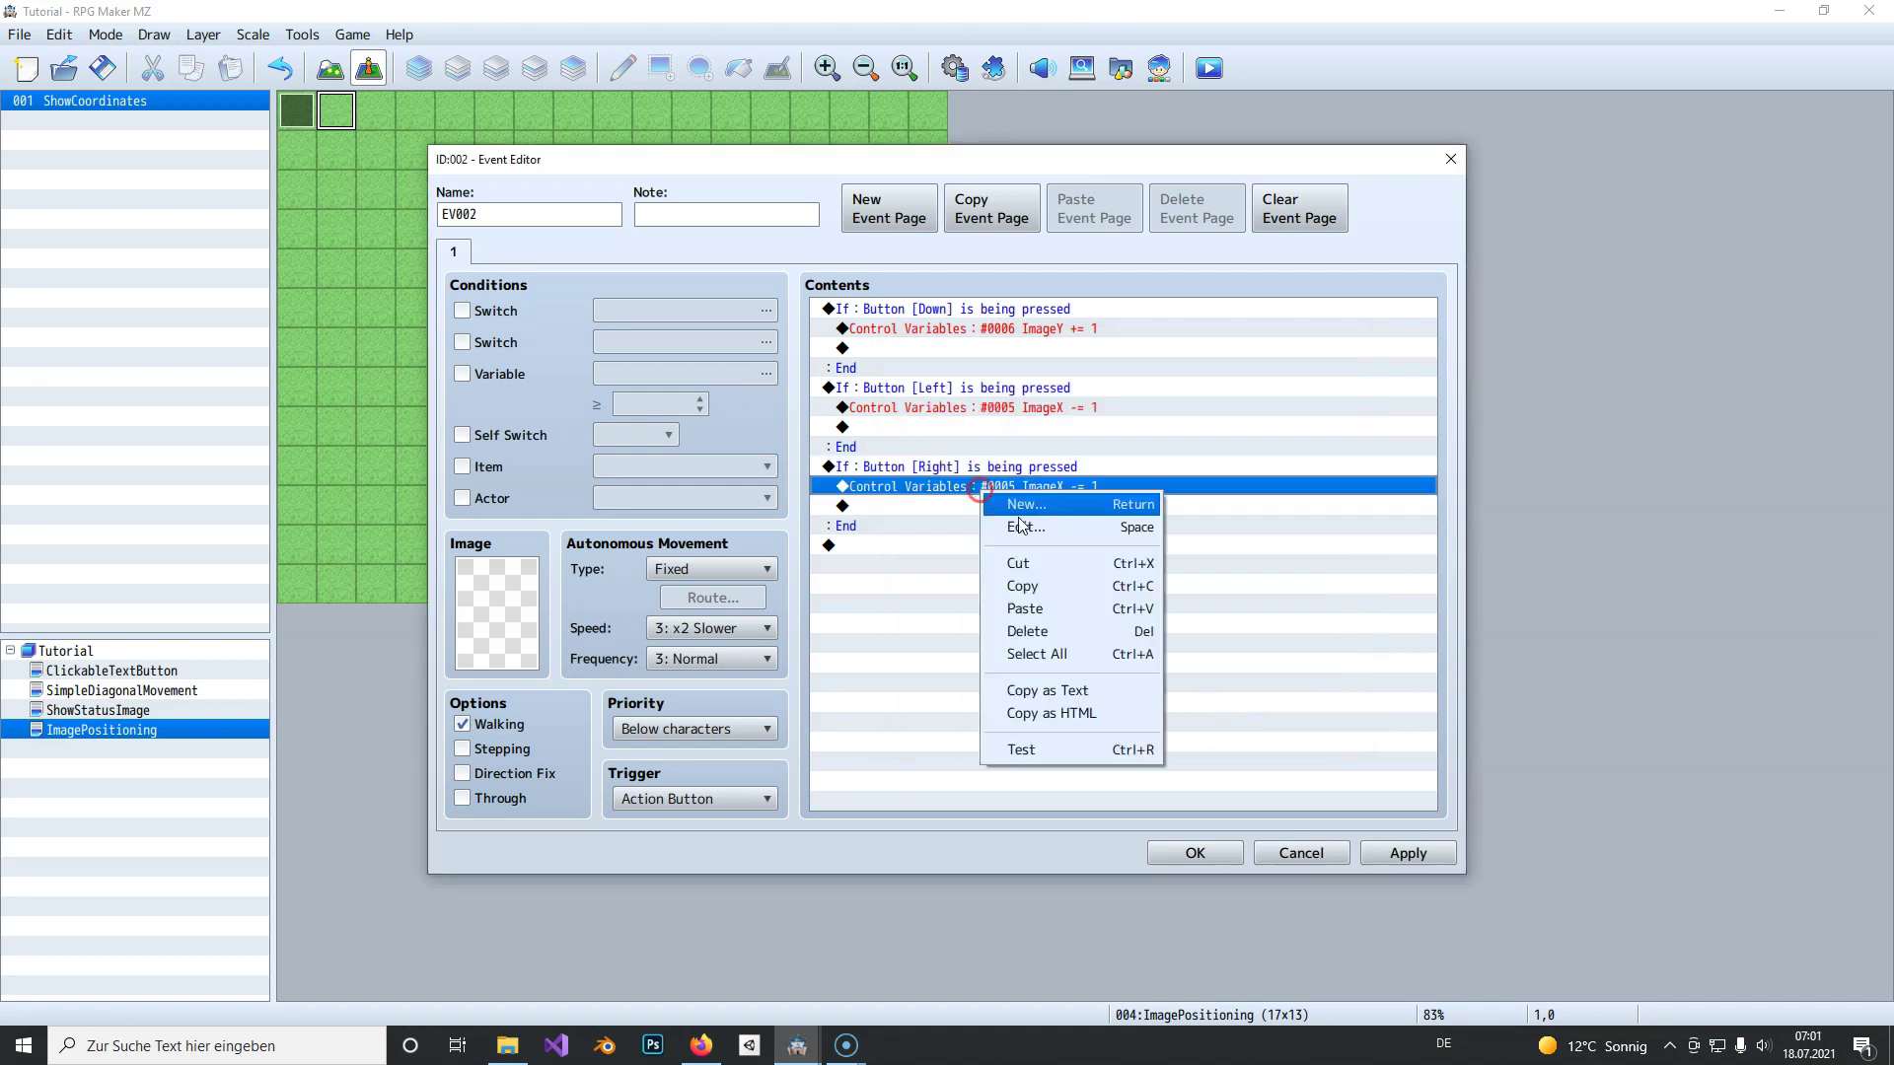
{"action": "left_click", "coordinate": [1011, 501]}
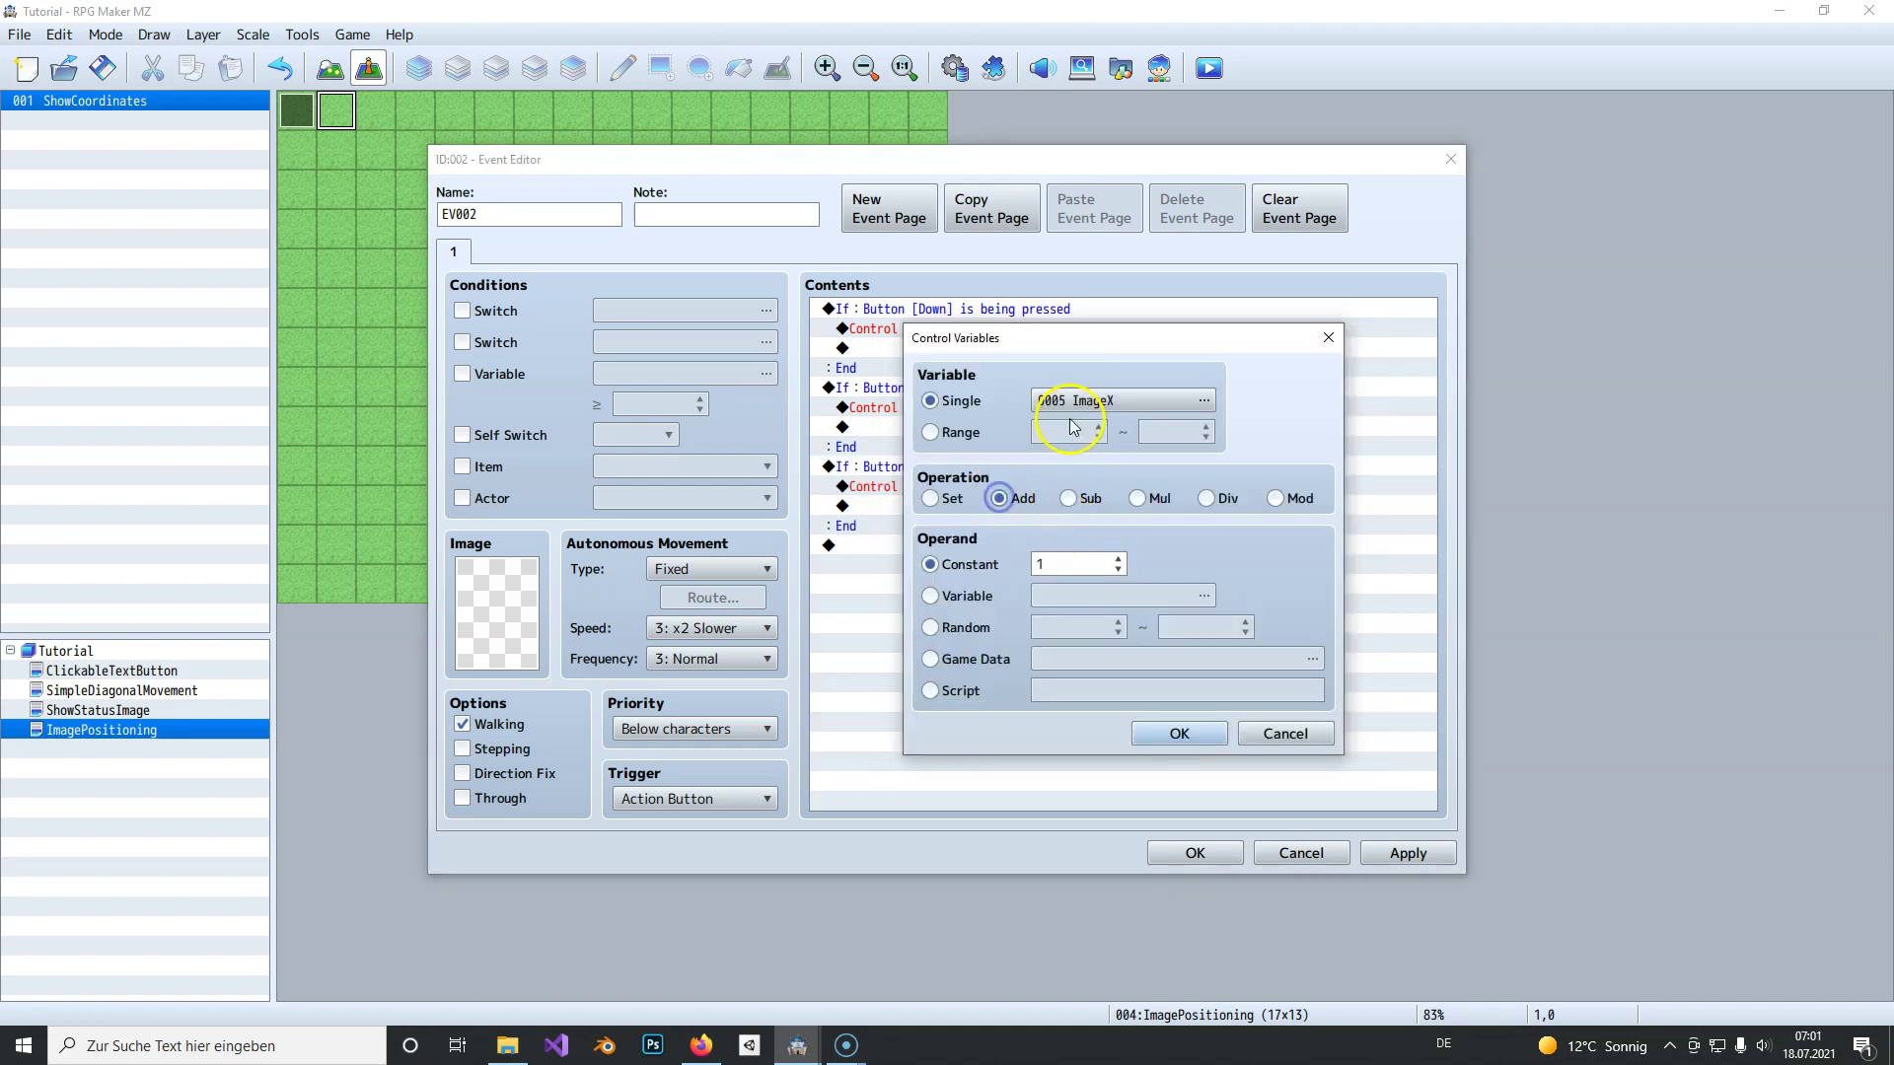
{"action": "left_click", "coordinate": [1101, 573]}
{"action": "left_click", "coordinate": [1176, 736]}
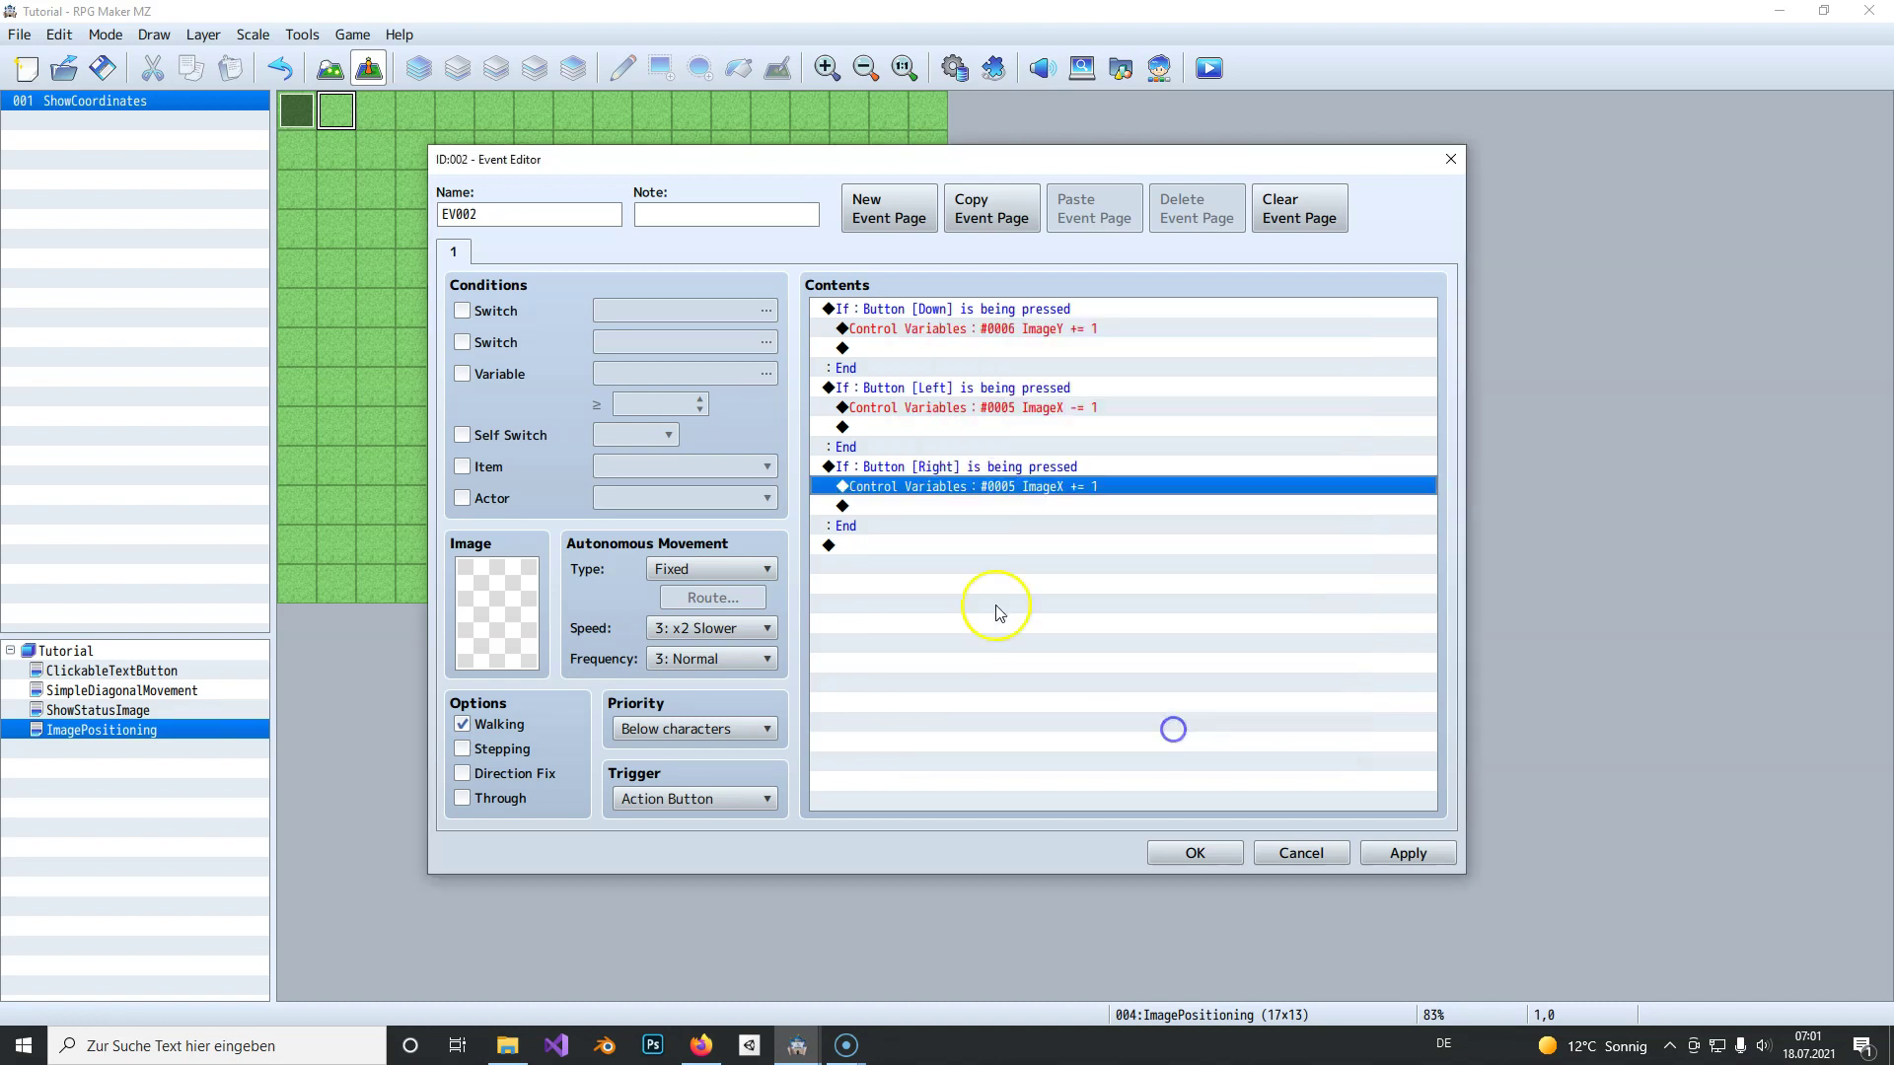
Step: Duplicate the whole Right branch, including its variable command, at the end of the event contents
{"action": "left_click", "coordinate": [902, 465]}
{"action": "key", "text": "ctrl+c"}
{"action": "left_click", "coordinate": [923, 545]}
{"action": "key", "text": "ctrl+v"}
{"action": "double_click", "coordinate": [922, 545]}
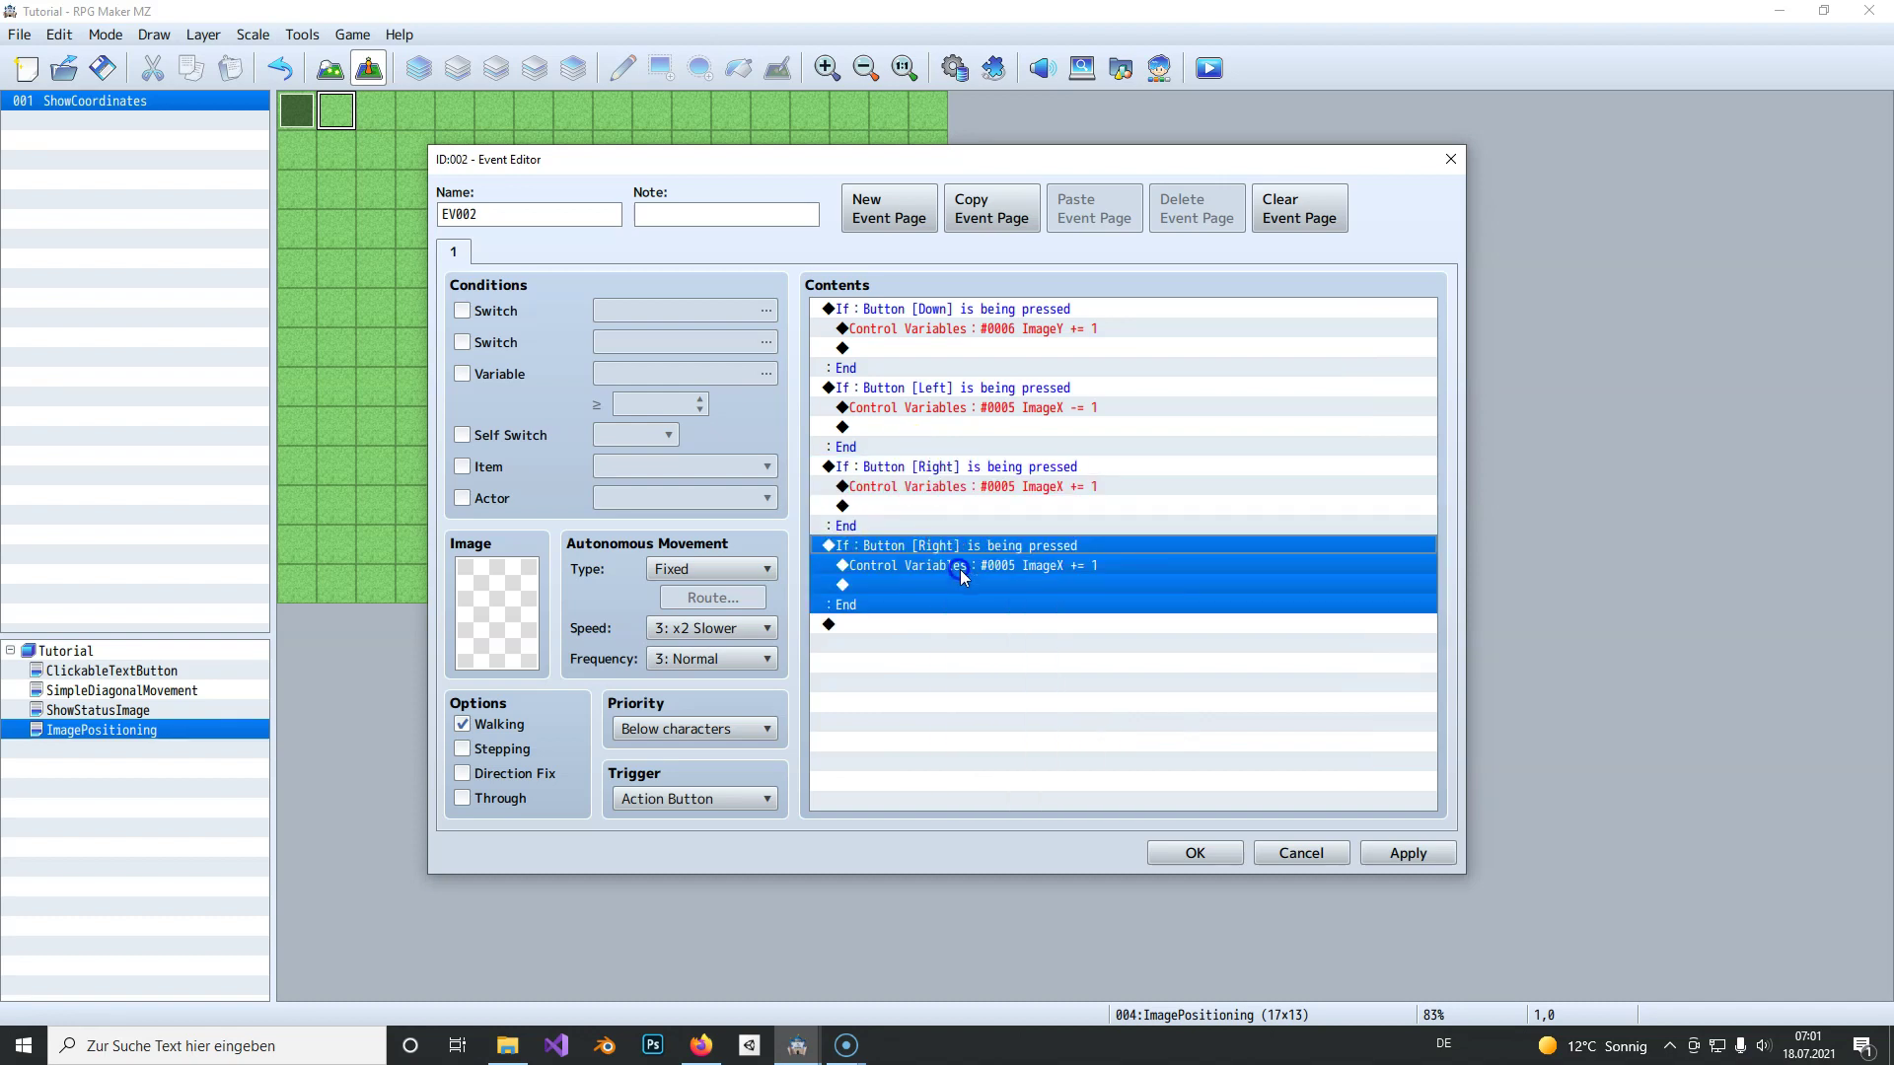
Step: Change the condition of the last conditional branch to the Up button being pressed
{"action": "left_click", "coordinate": [1077, 606]}
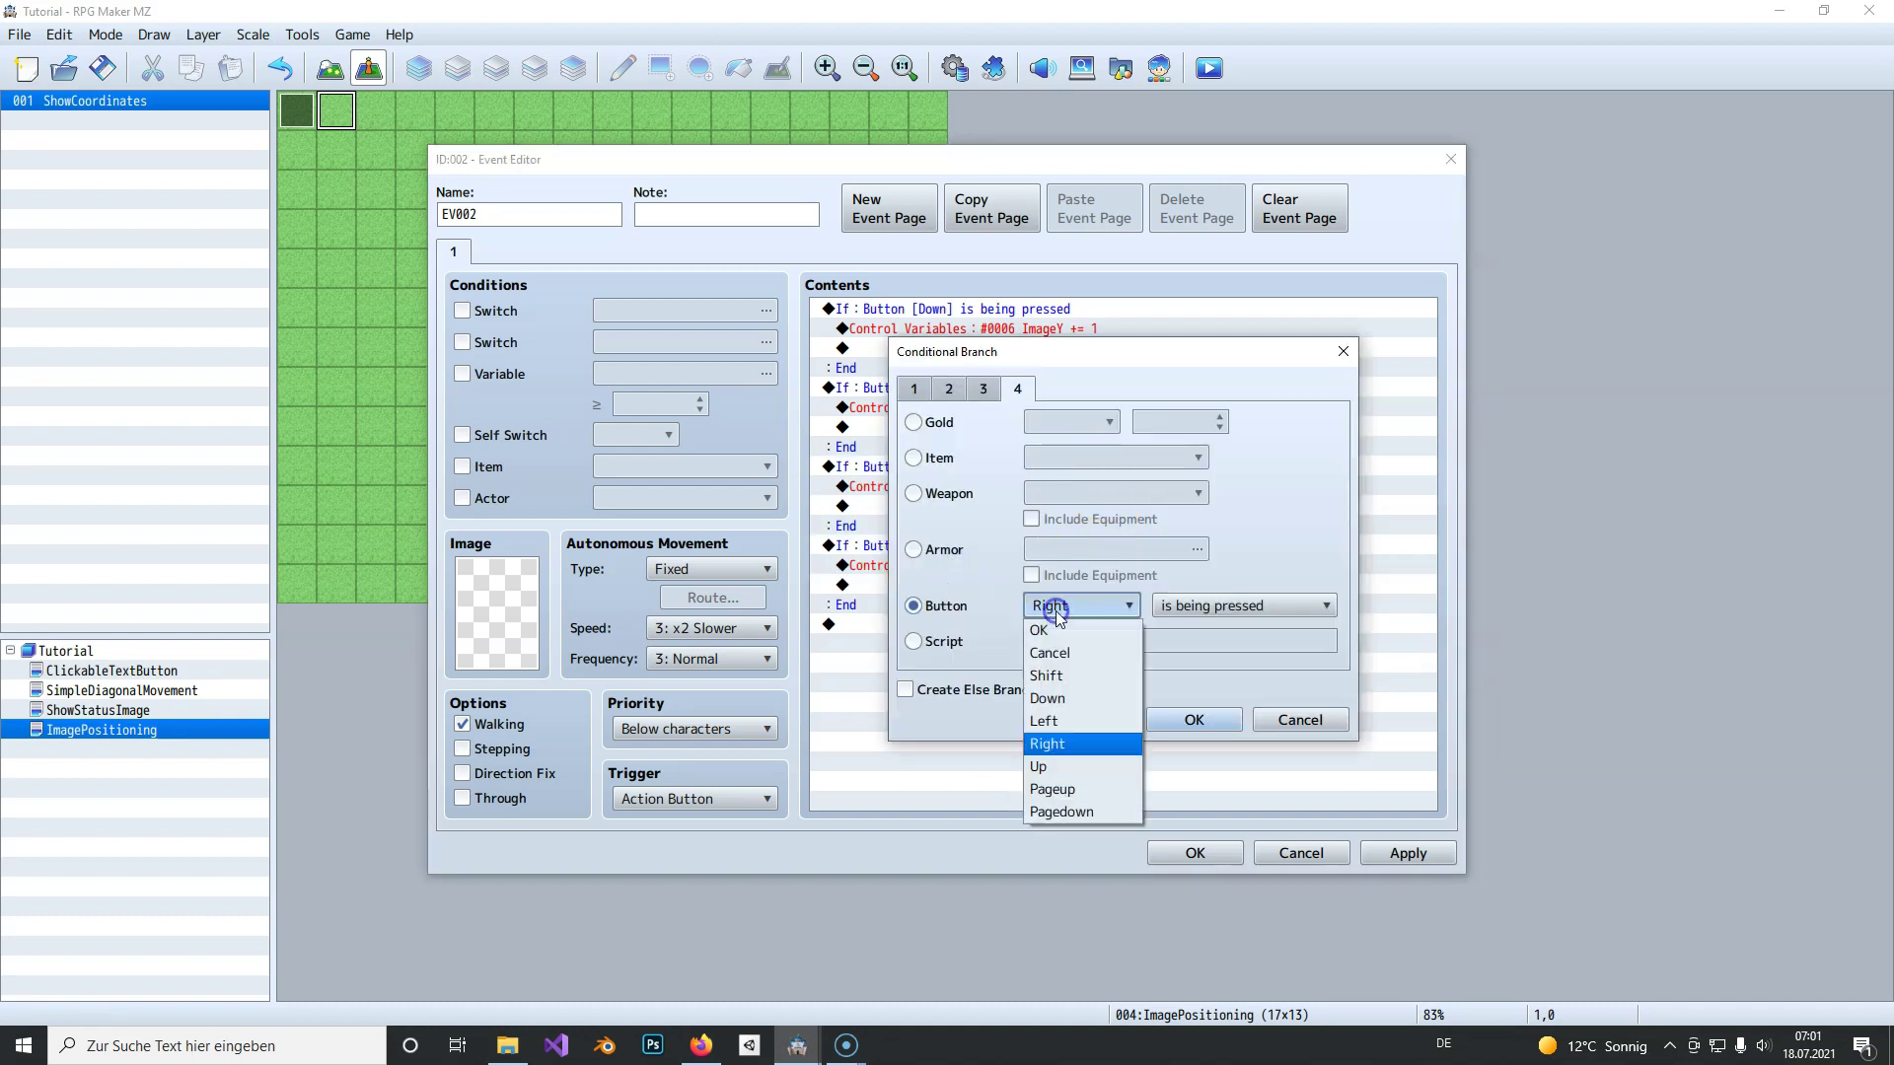
{"action": "left_click", "coordinate": [1067, 771]}
{"action": "left_click", "coordinate": [1191, 720]}
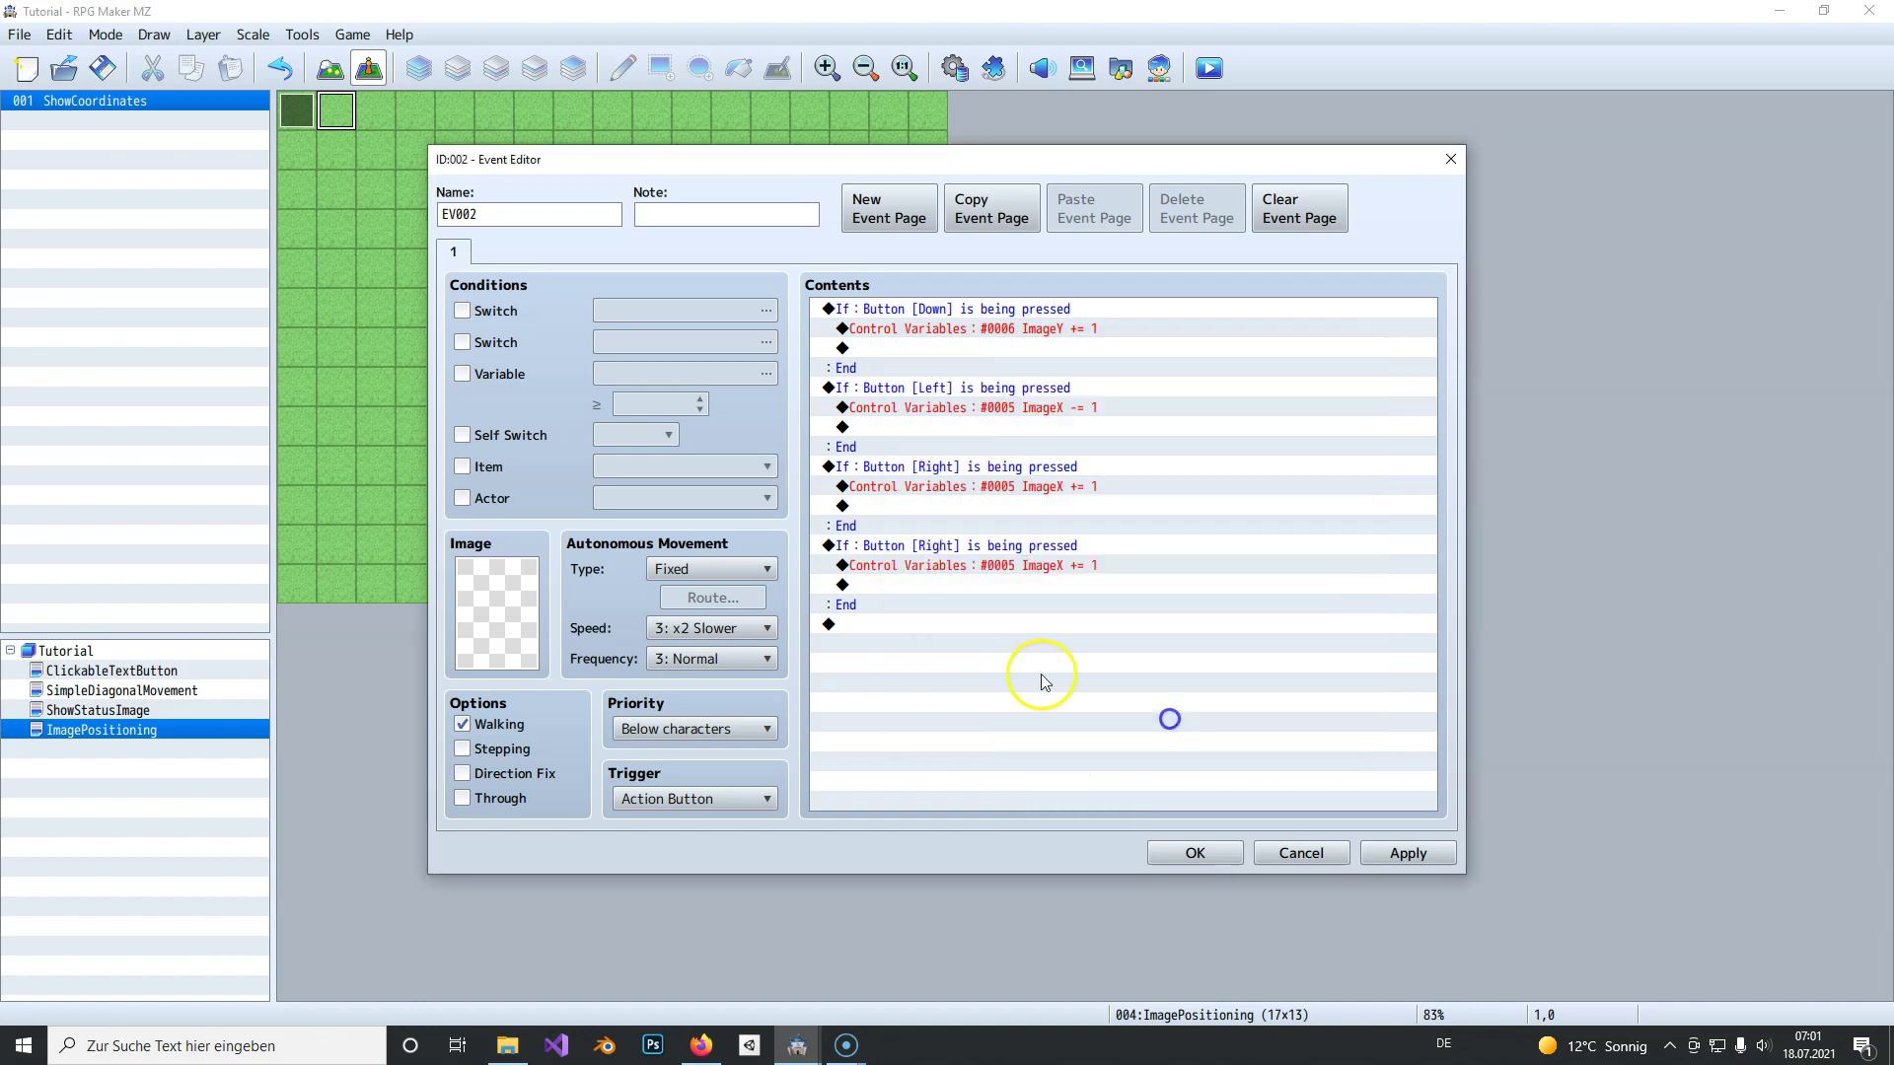
Step: Change the Up branch's variable command to subtract the constant 1 from ImageY, and accept the event
{"action": "right_click", "coordinate": [923, 570]}
{"action": "left_click", "coordinate": [1011, 609]}
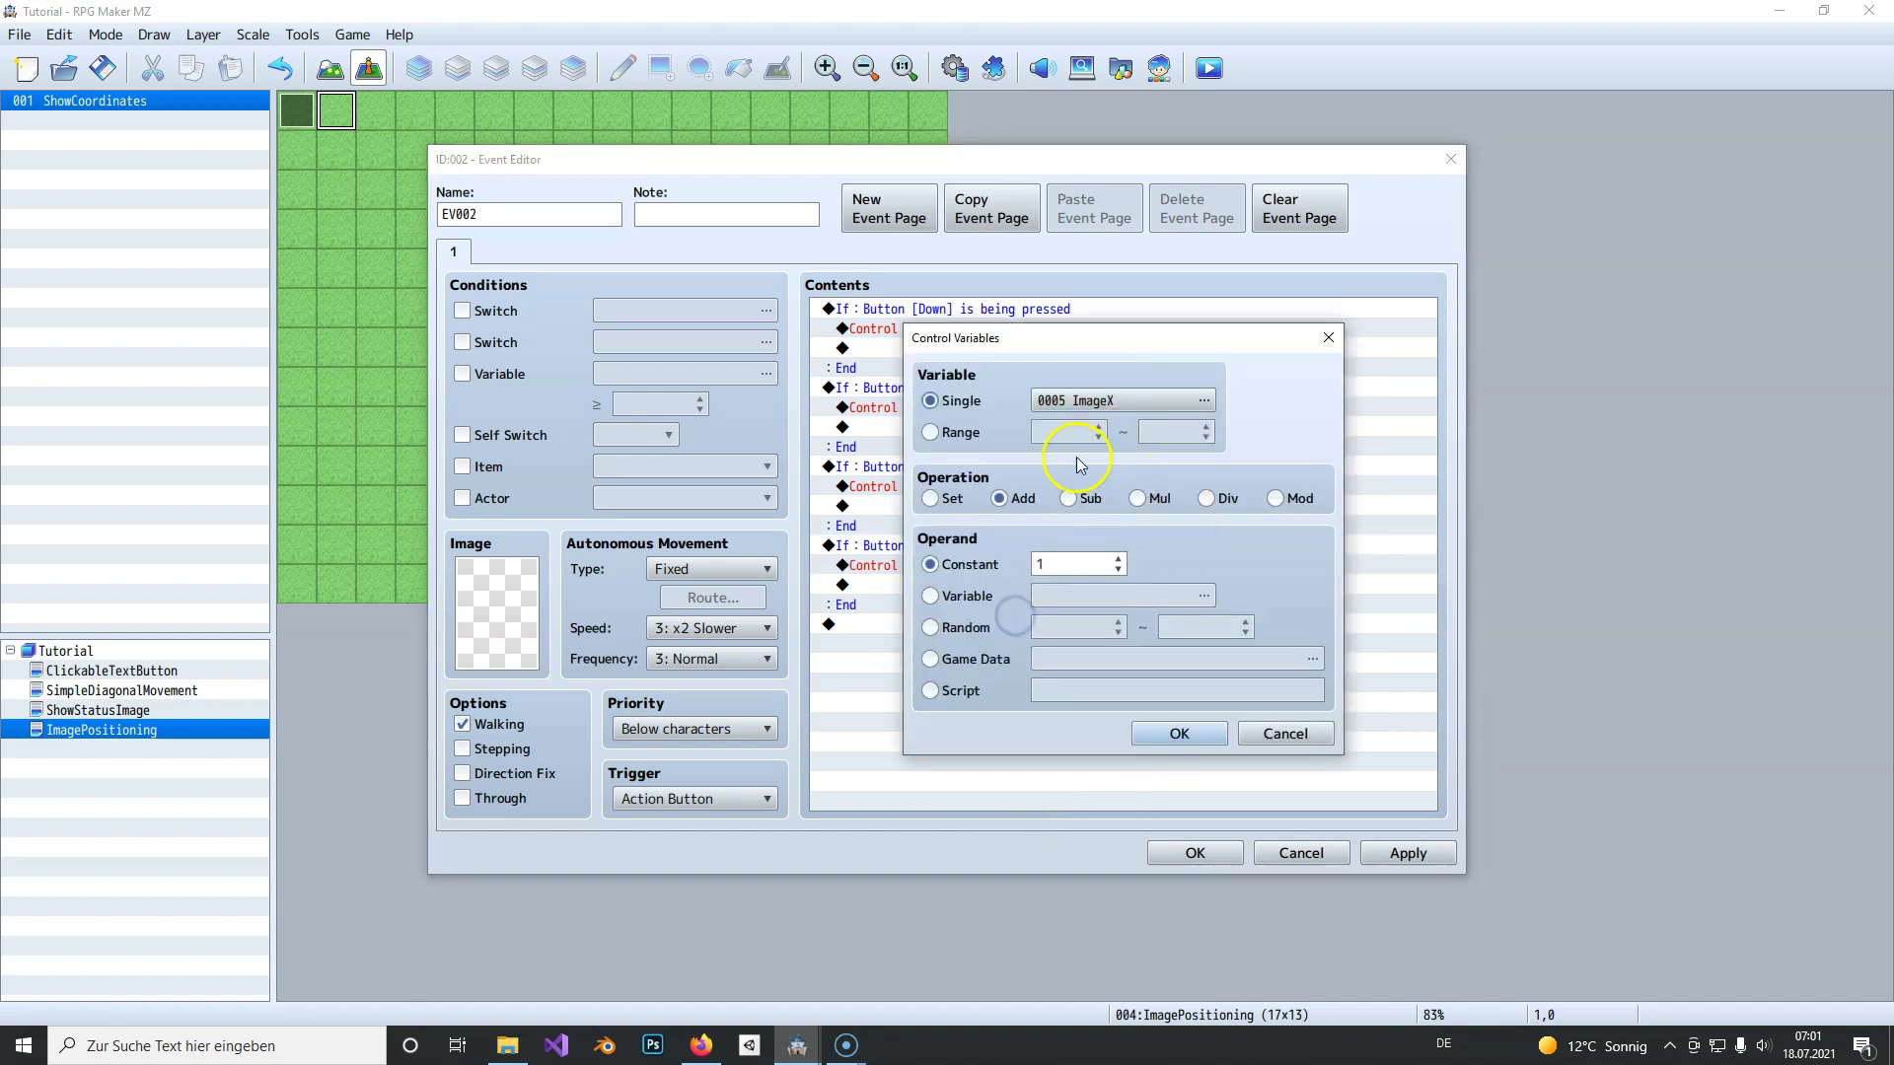
{"action": "left_click", "coordinate": [1084, 396]}
{"action": "double_click", "coordinate": [1175, 429]}
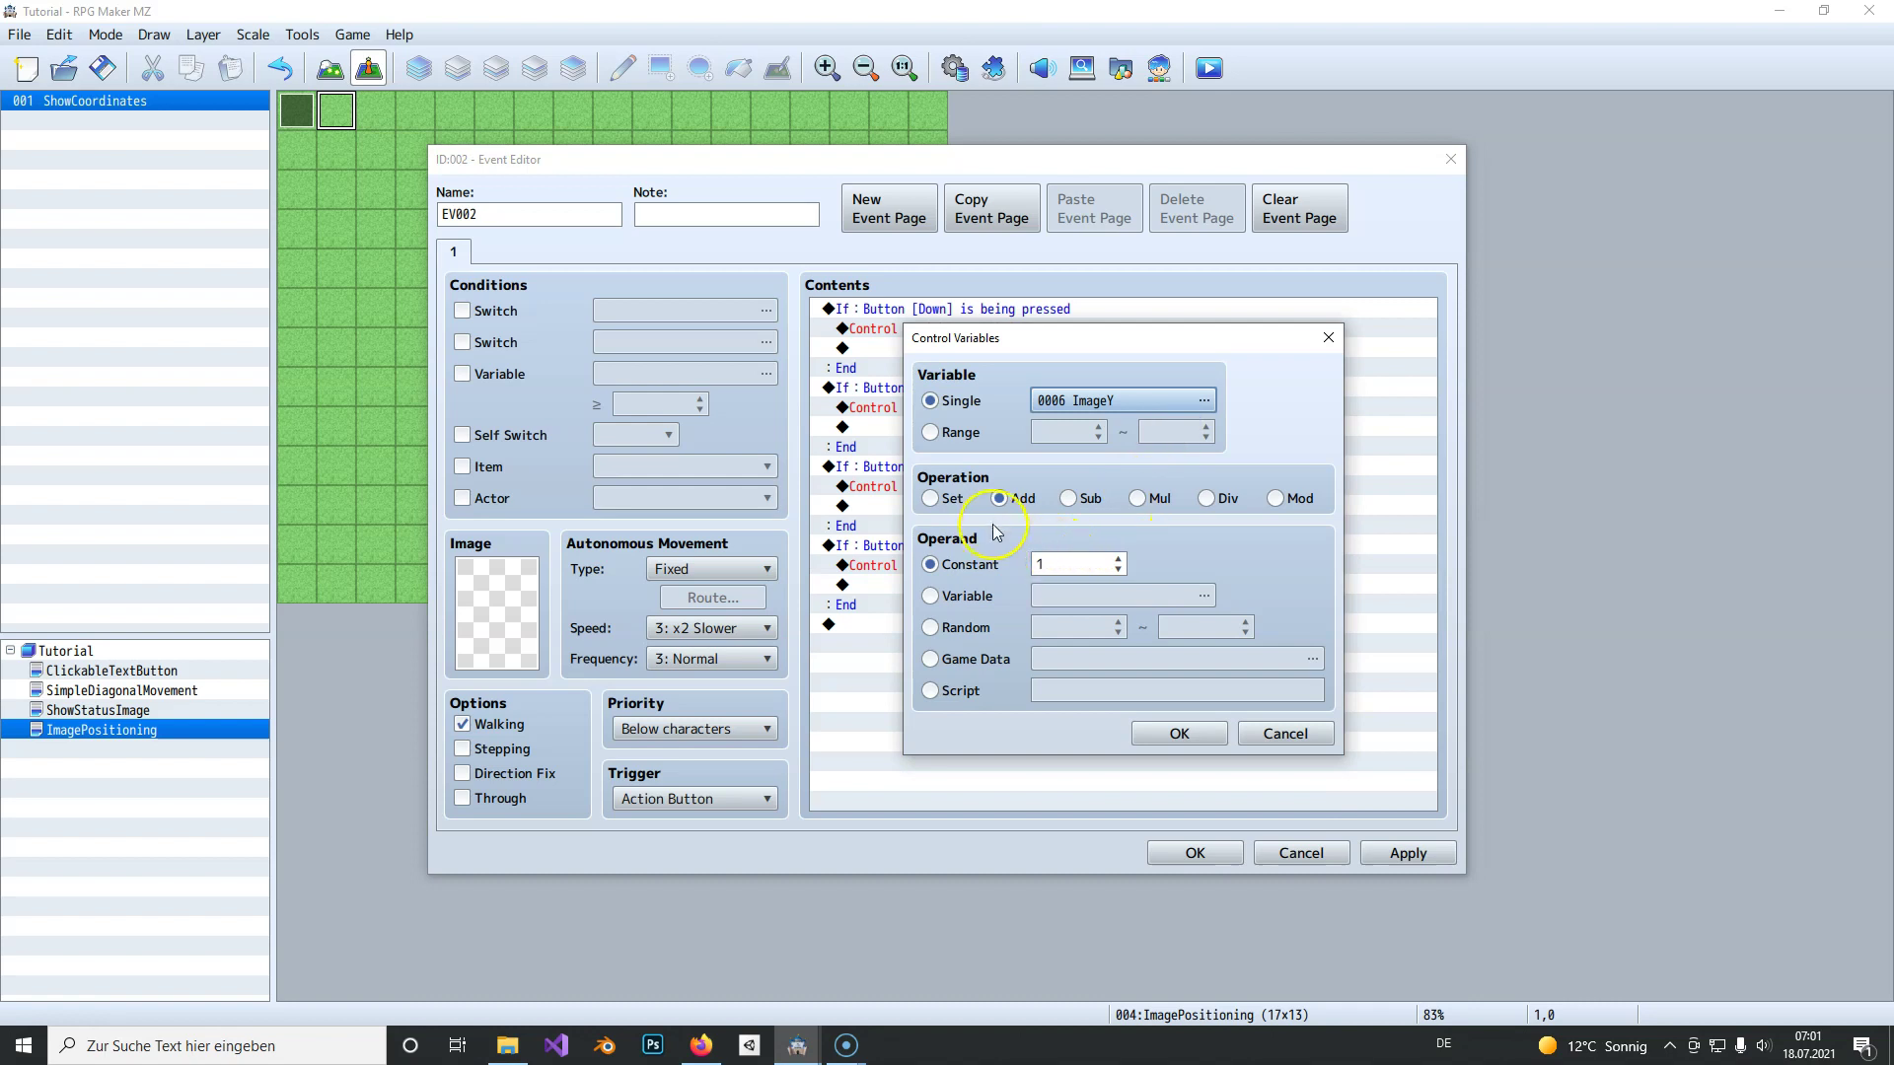
{"action": "left_click", "coordinate": [1085, 500]}
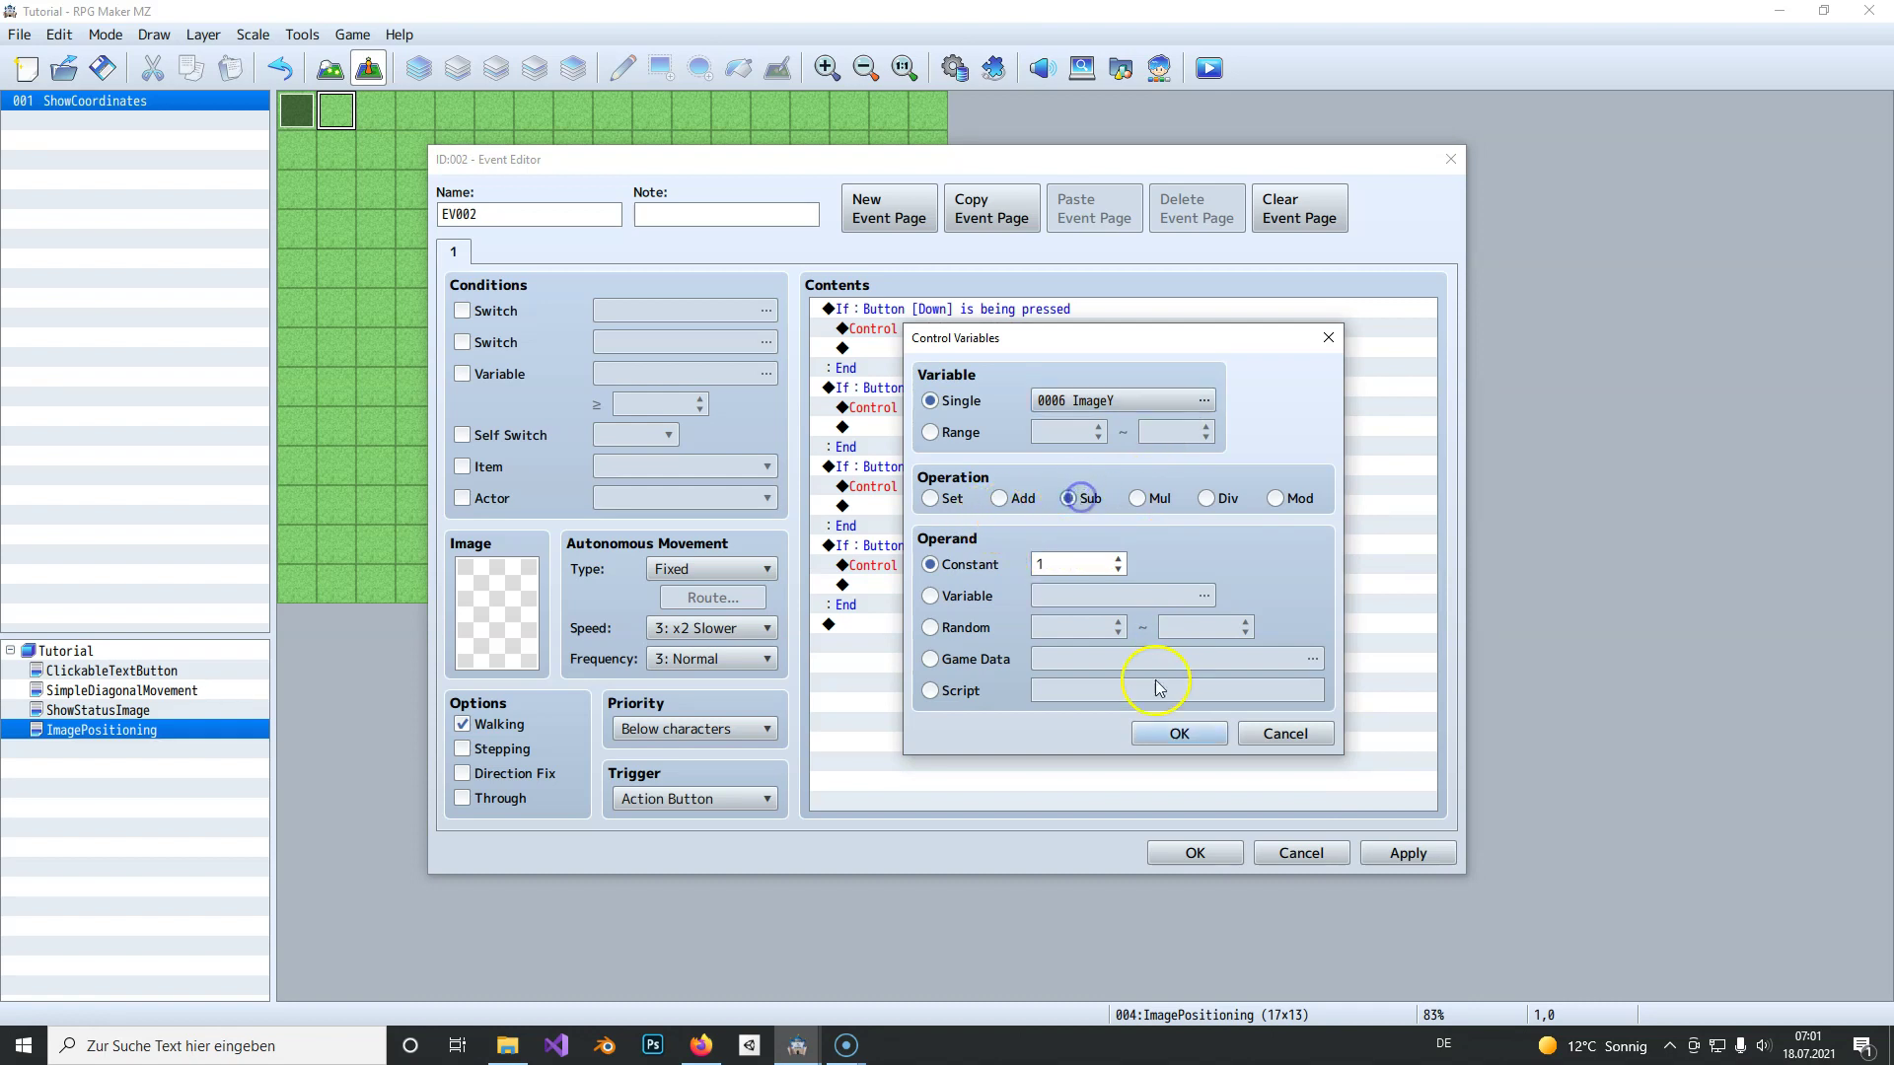
{"action": "left_click", "coordinate": [1179, 733]}
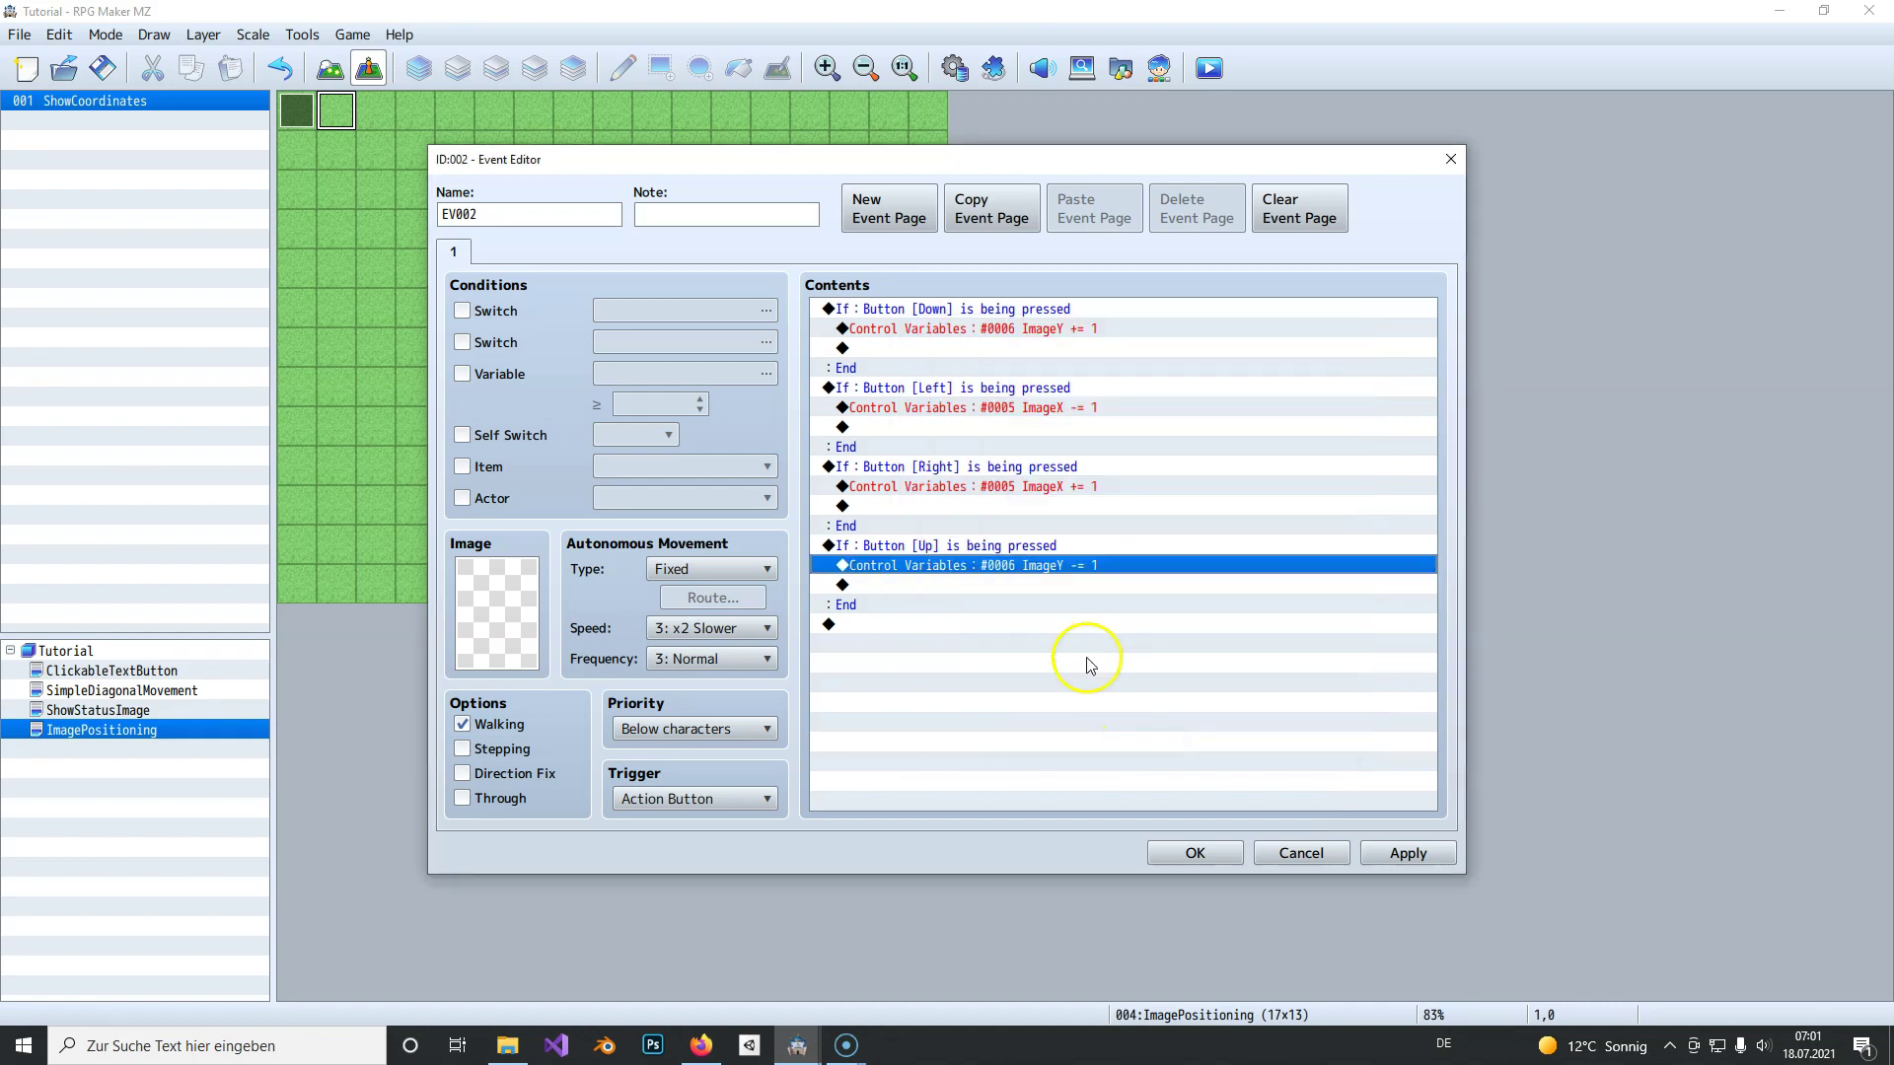
{"action": "left_click", "coordinate": [1193, 852]}
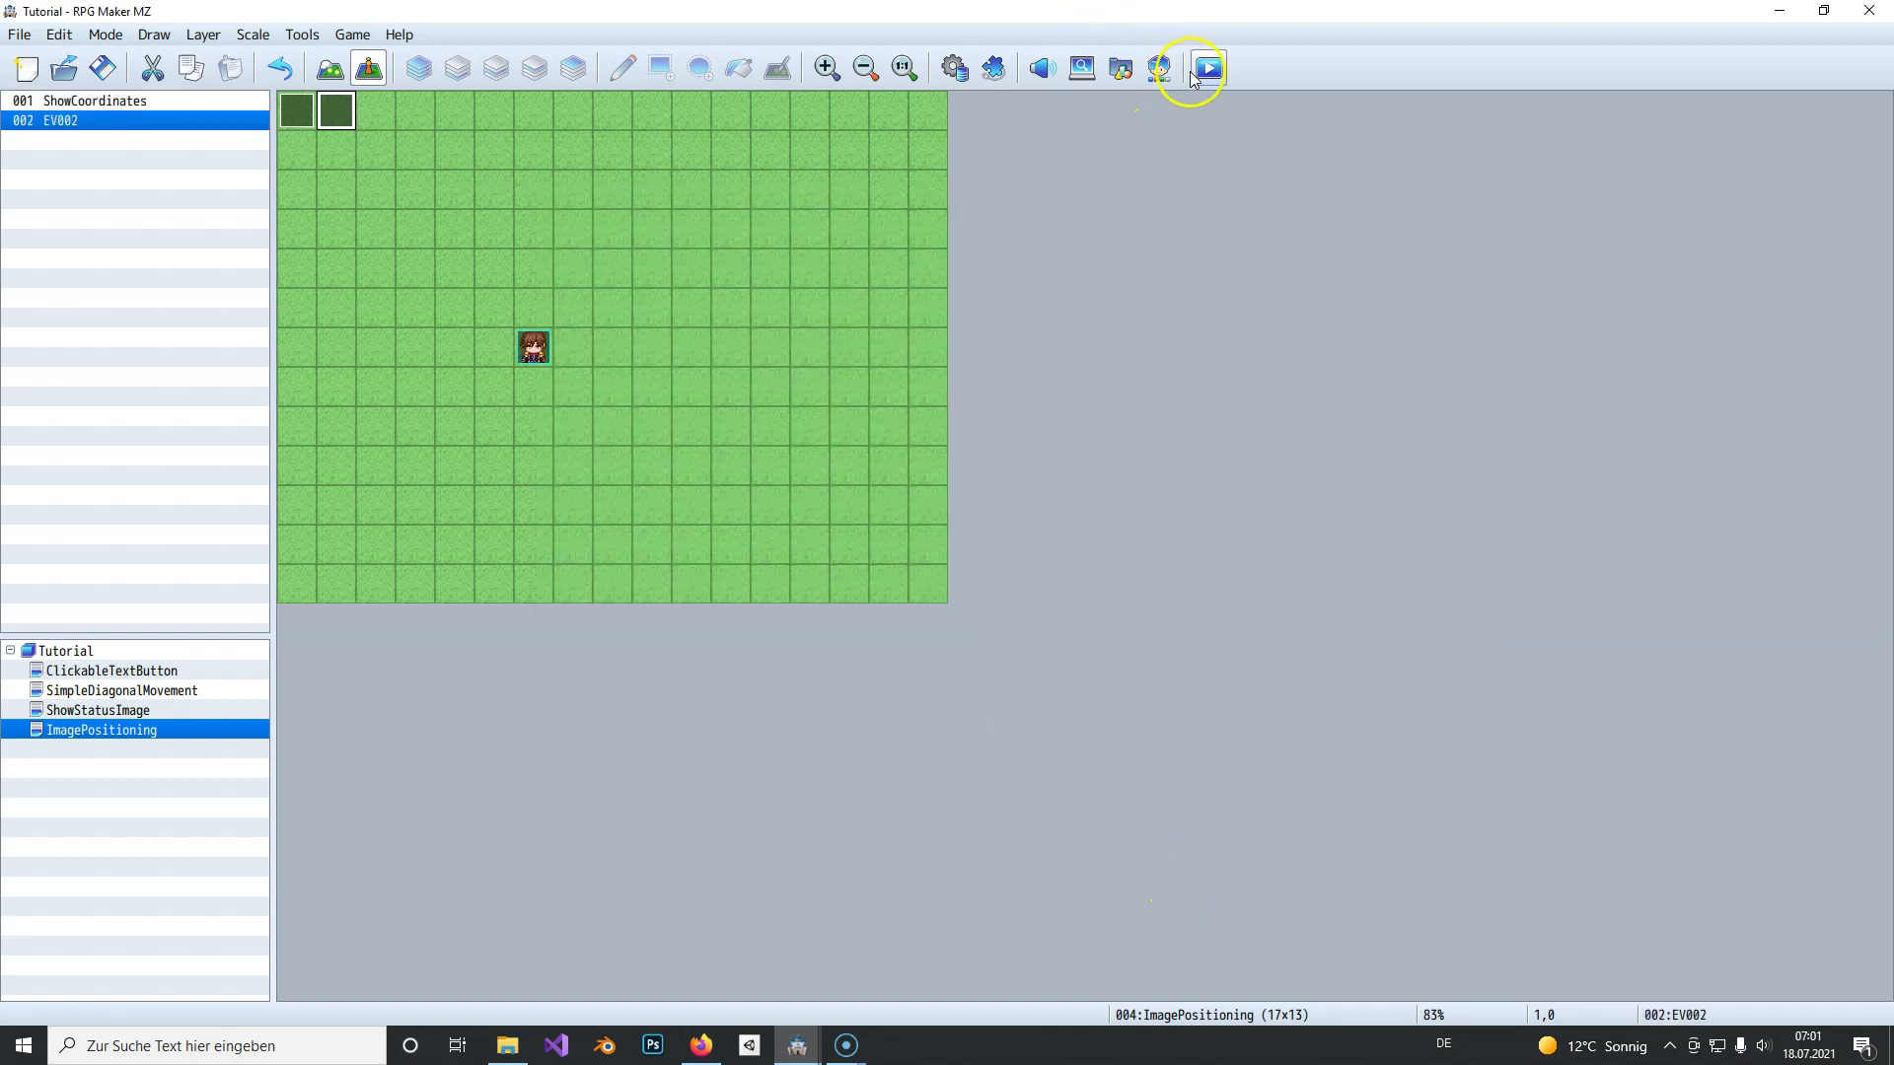
{"action": "left_click", "coordinate": [1196, 77]}
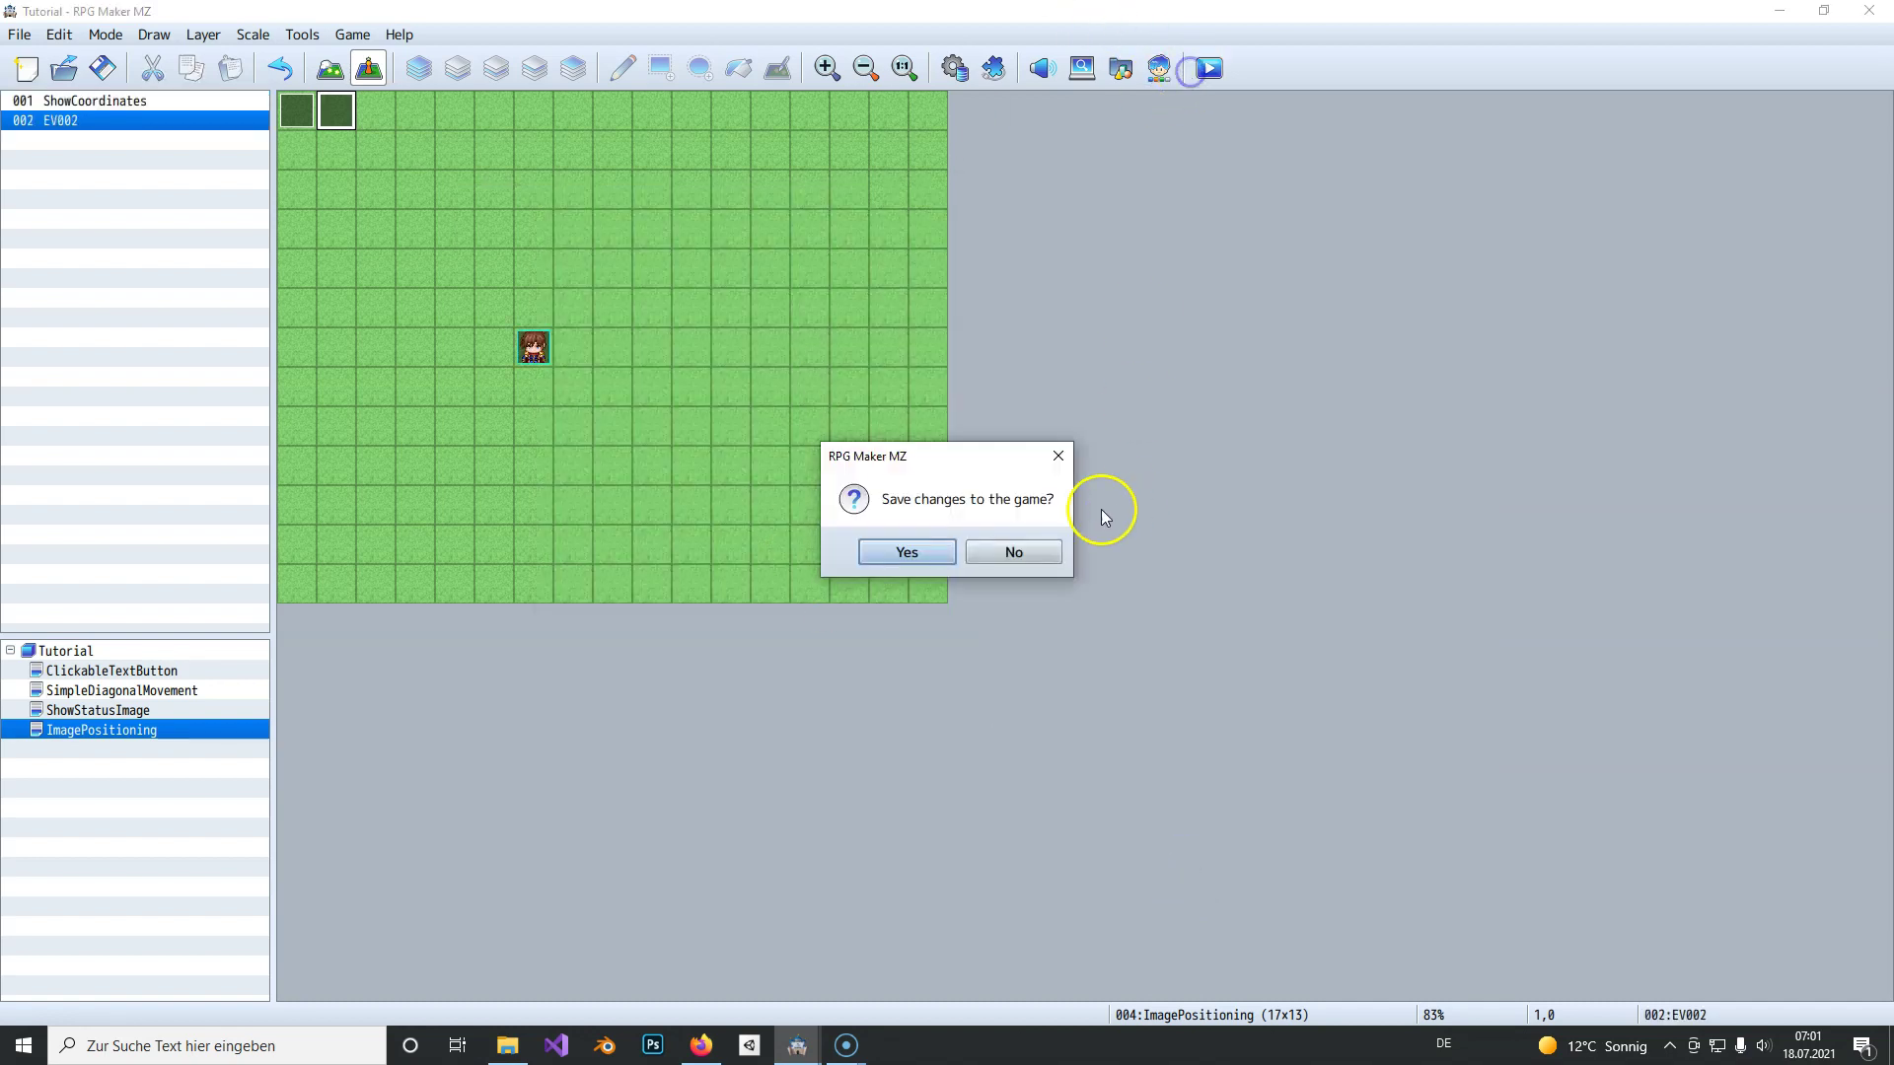
{"action": "left_click", "coordinate": [906, 552]}
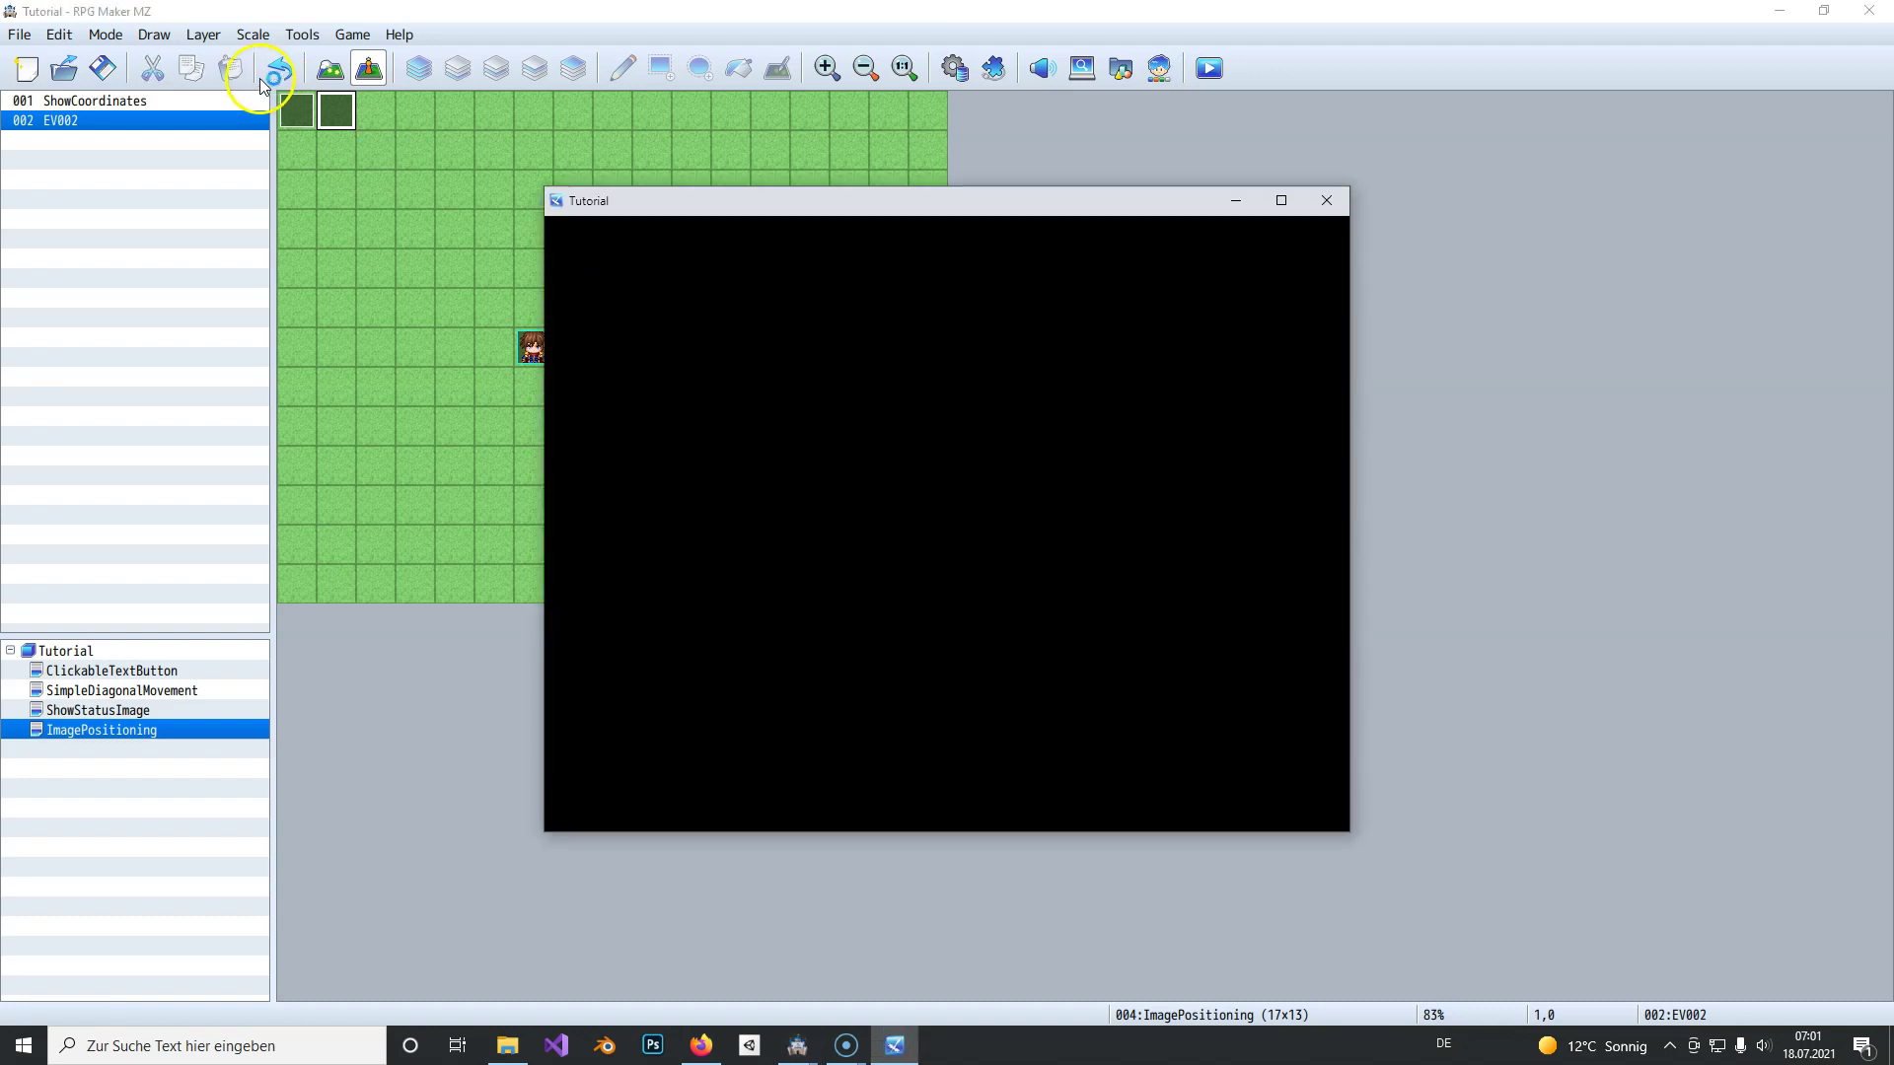
{"action": "double_click", "coordinate": [337, 112]}
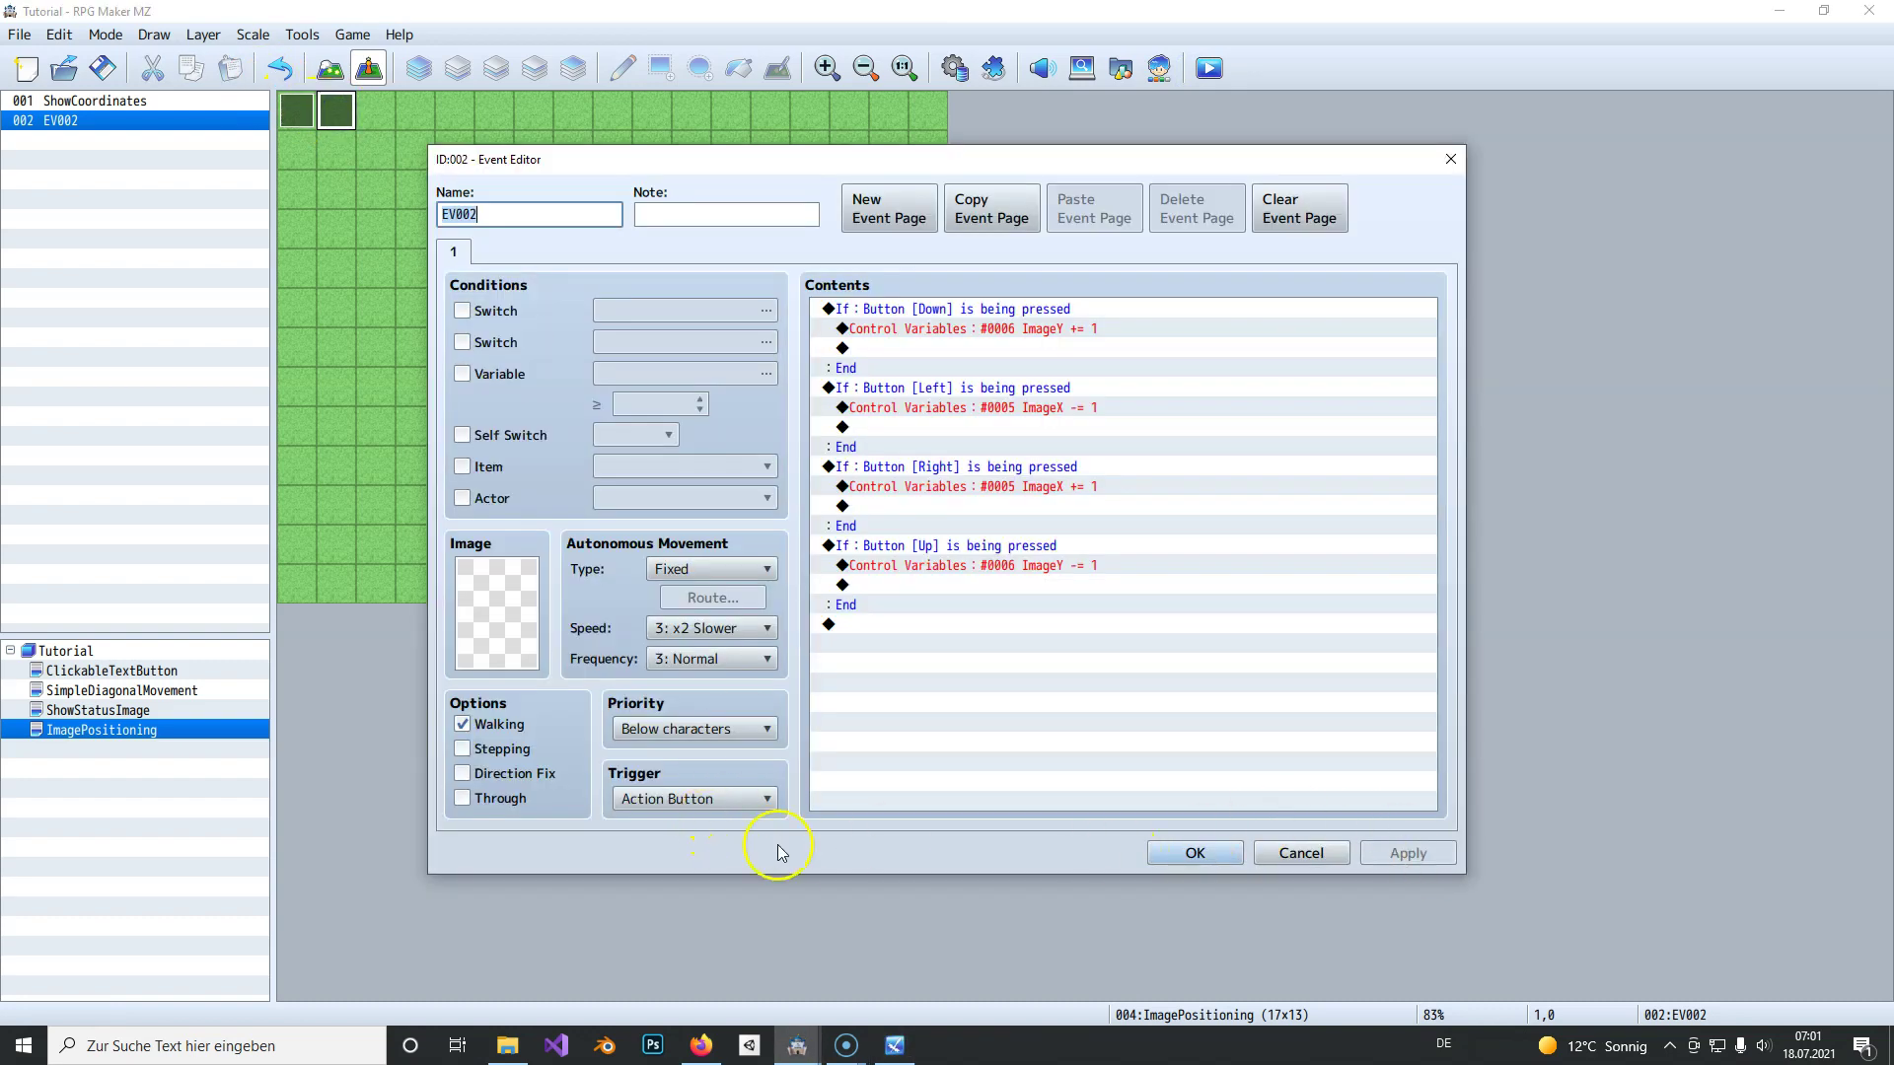
{"action": "left_click", "coordinate": [1301, 853]}
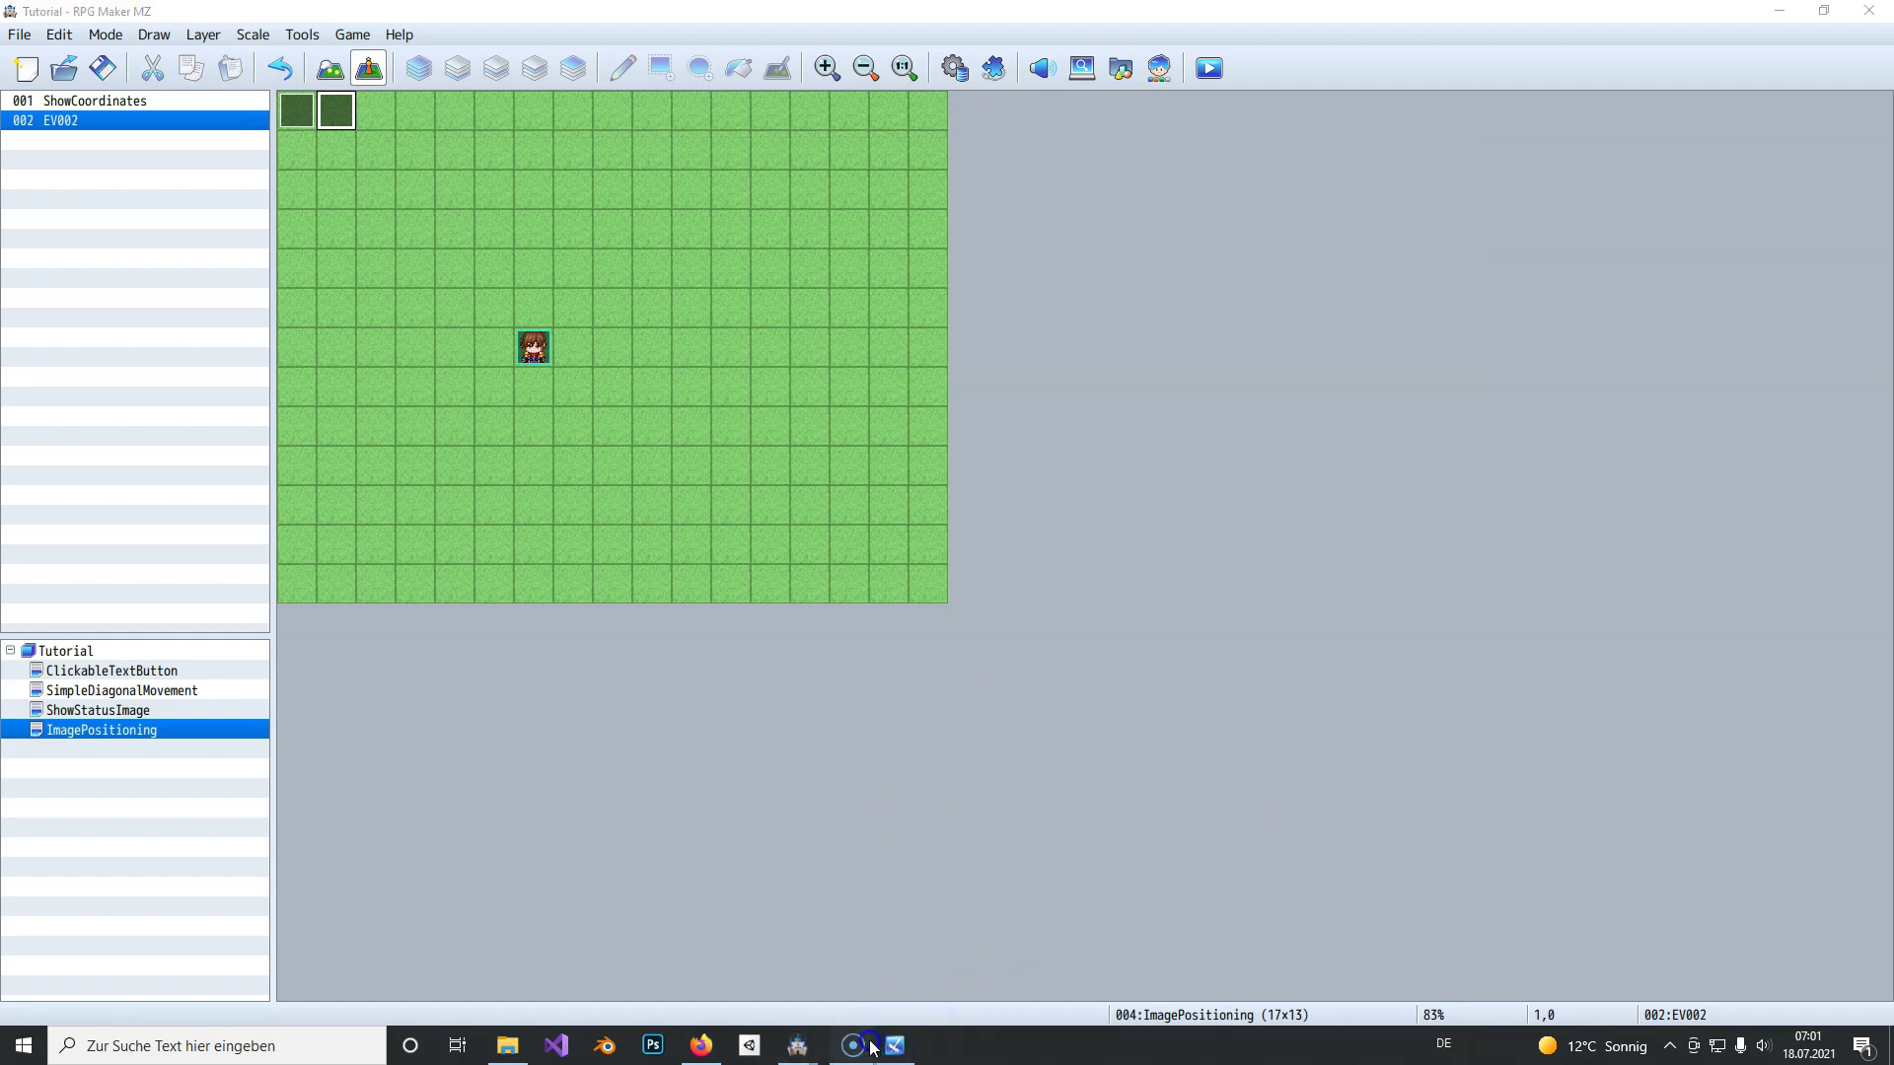
{"action": "left_click", "coordinate": [903, 1045]}
{"action": "left_click", "coordinate": [1327, 200]}
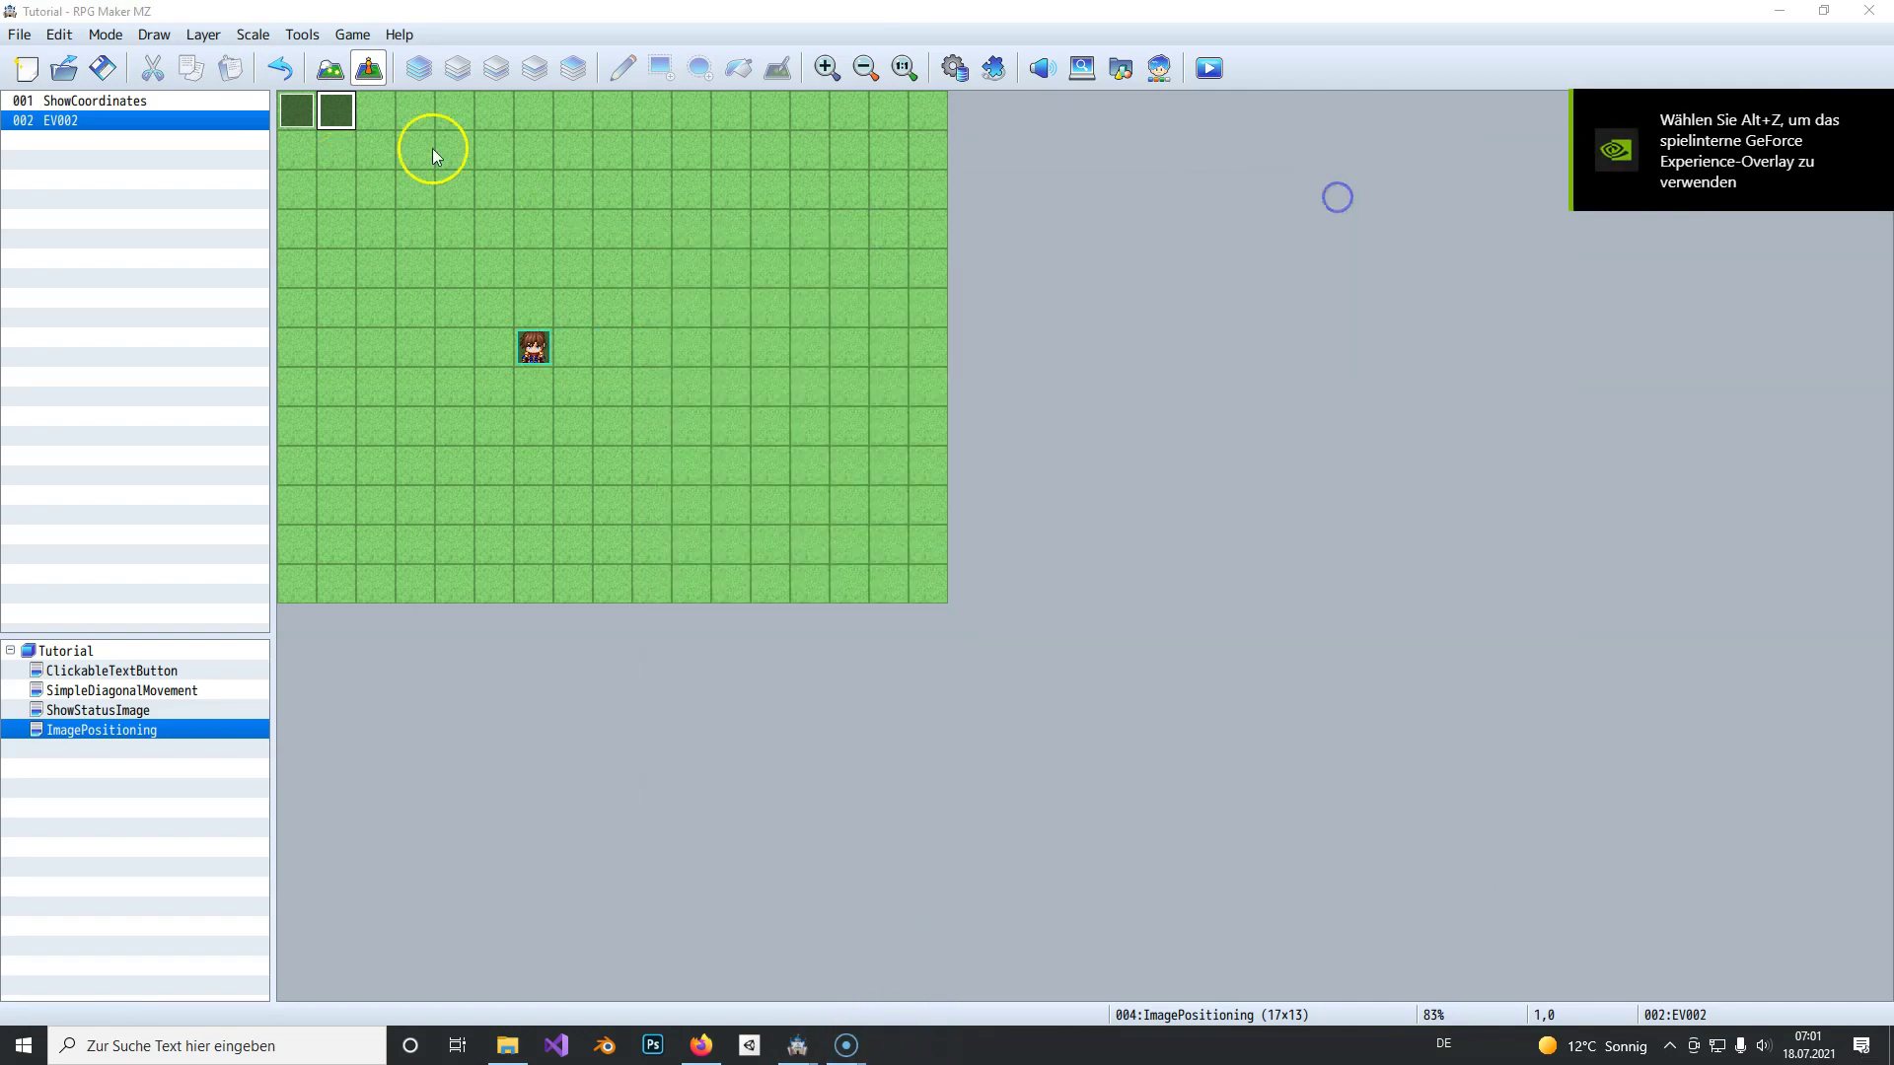
Step: Set the trigger of event EV002 to Parallel
{"action": "double_click", "coordinate": [326, 113]}
{"action": "left_click", "coordinate": [677, 799]}
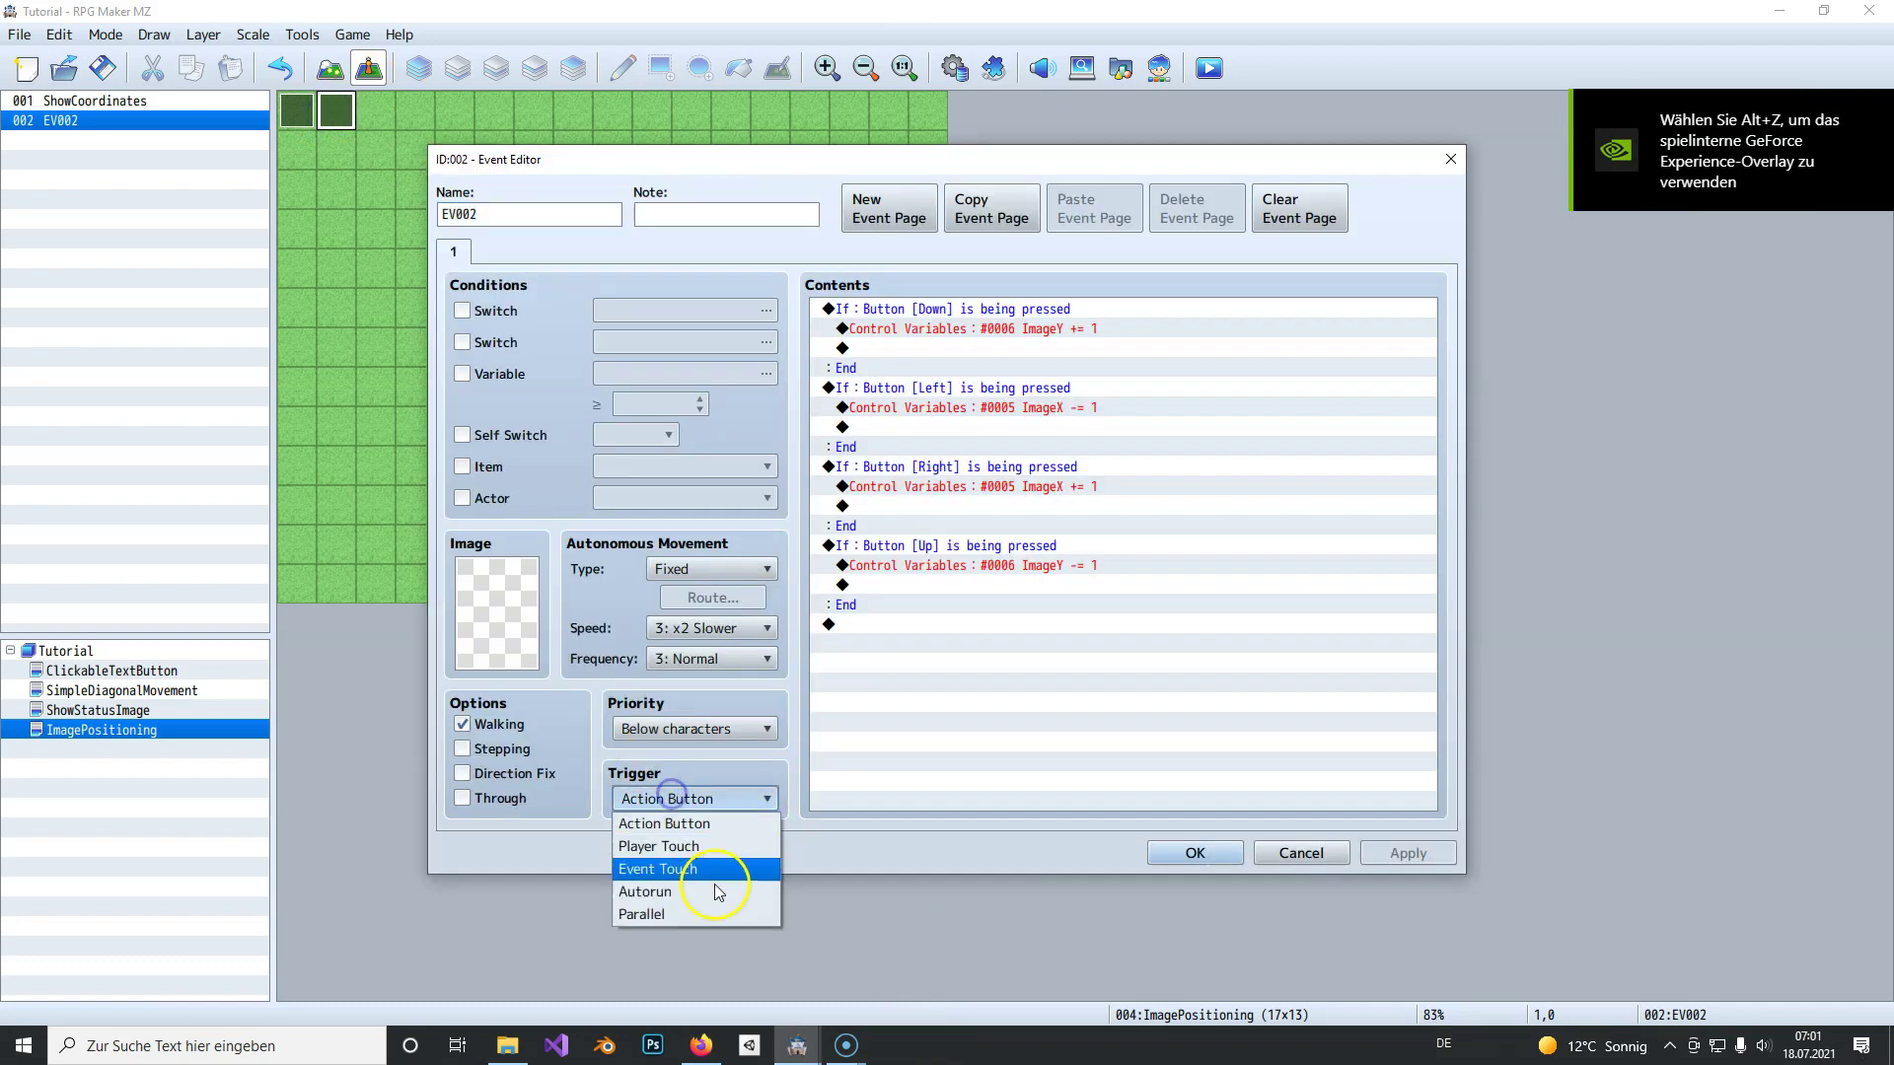
{"action": "left_click", "coordinate": [676, 915]}
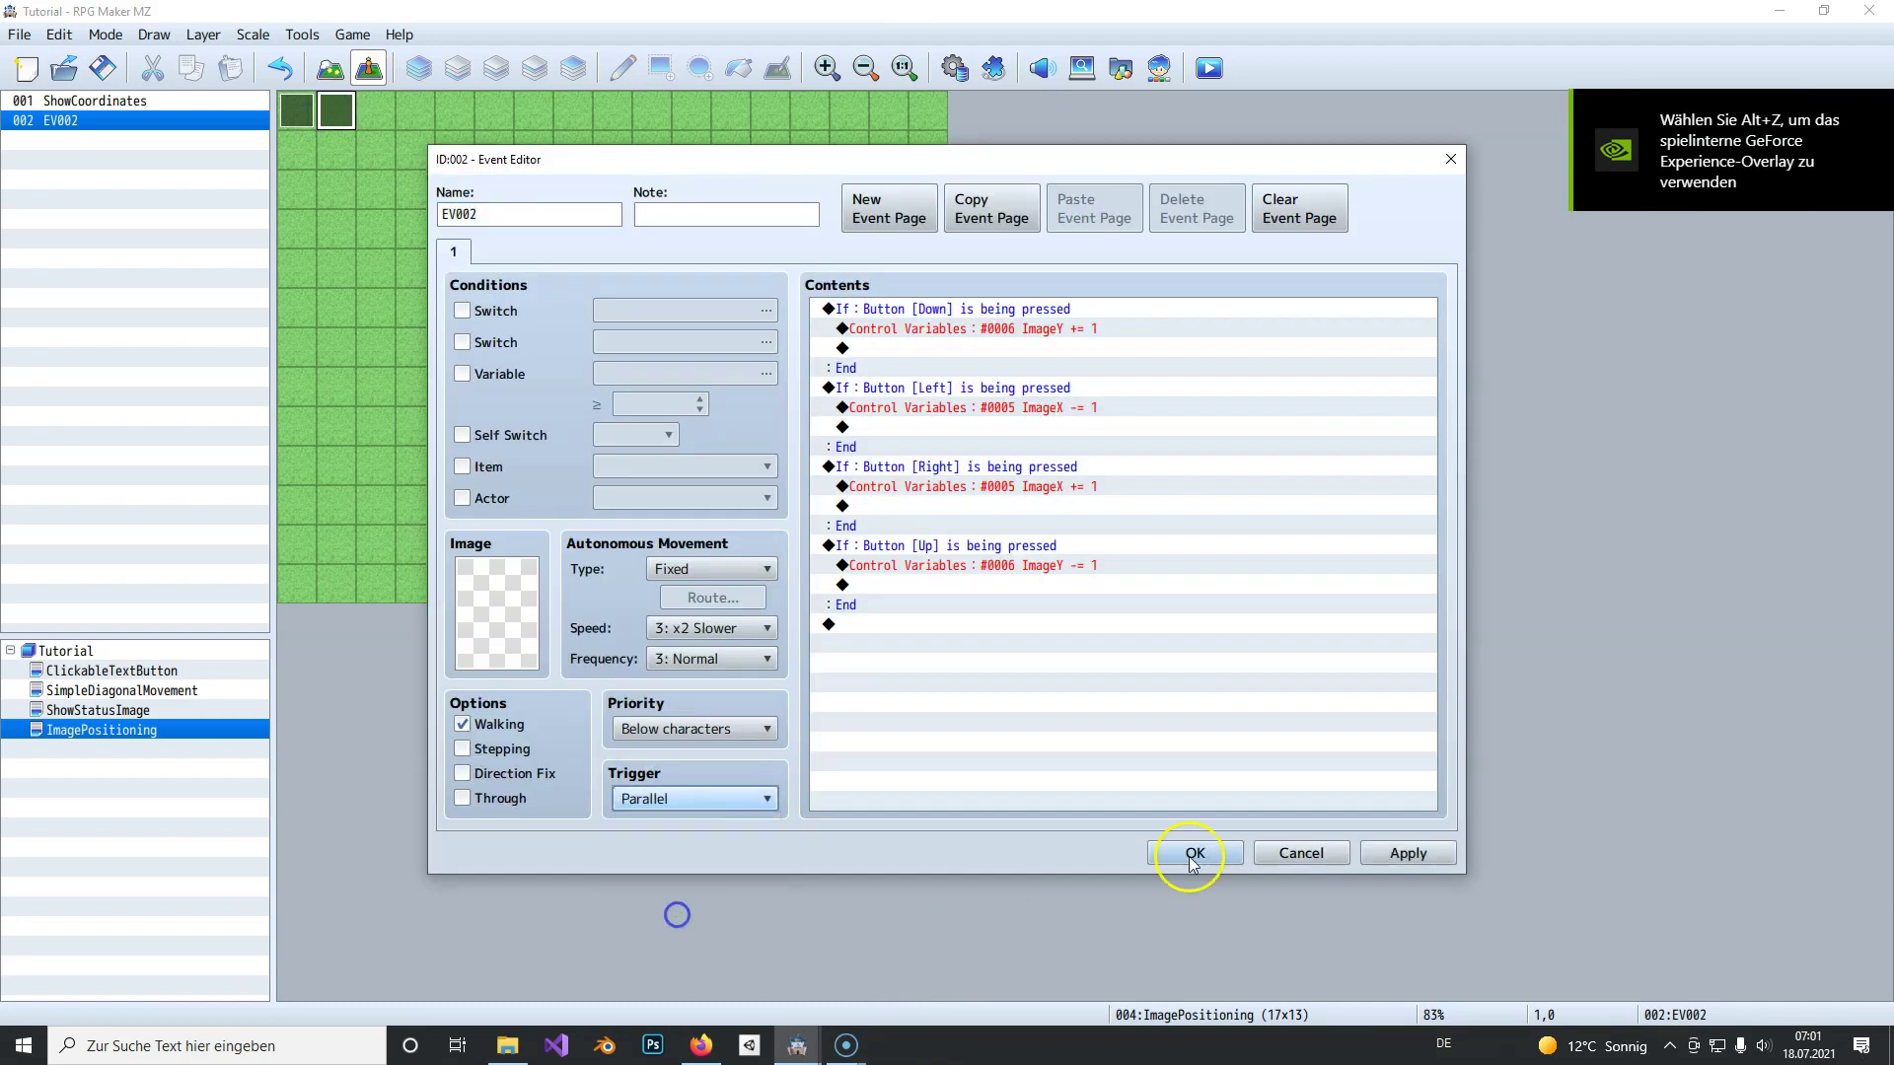
{"action": "left_click", "coordinate": [1193, 852]}
Step: Save the changes and playtest moving the picture with the direction buttons, closing the game window when done
{"action": "left_click", "coordinate": [1208, 69]}
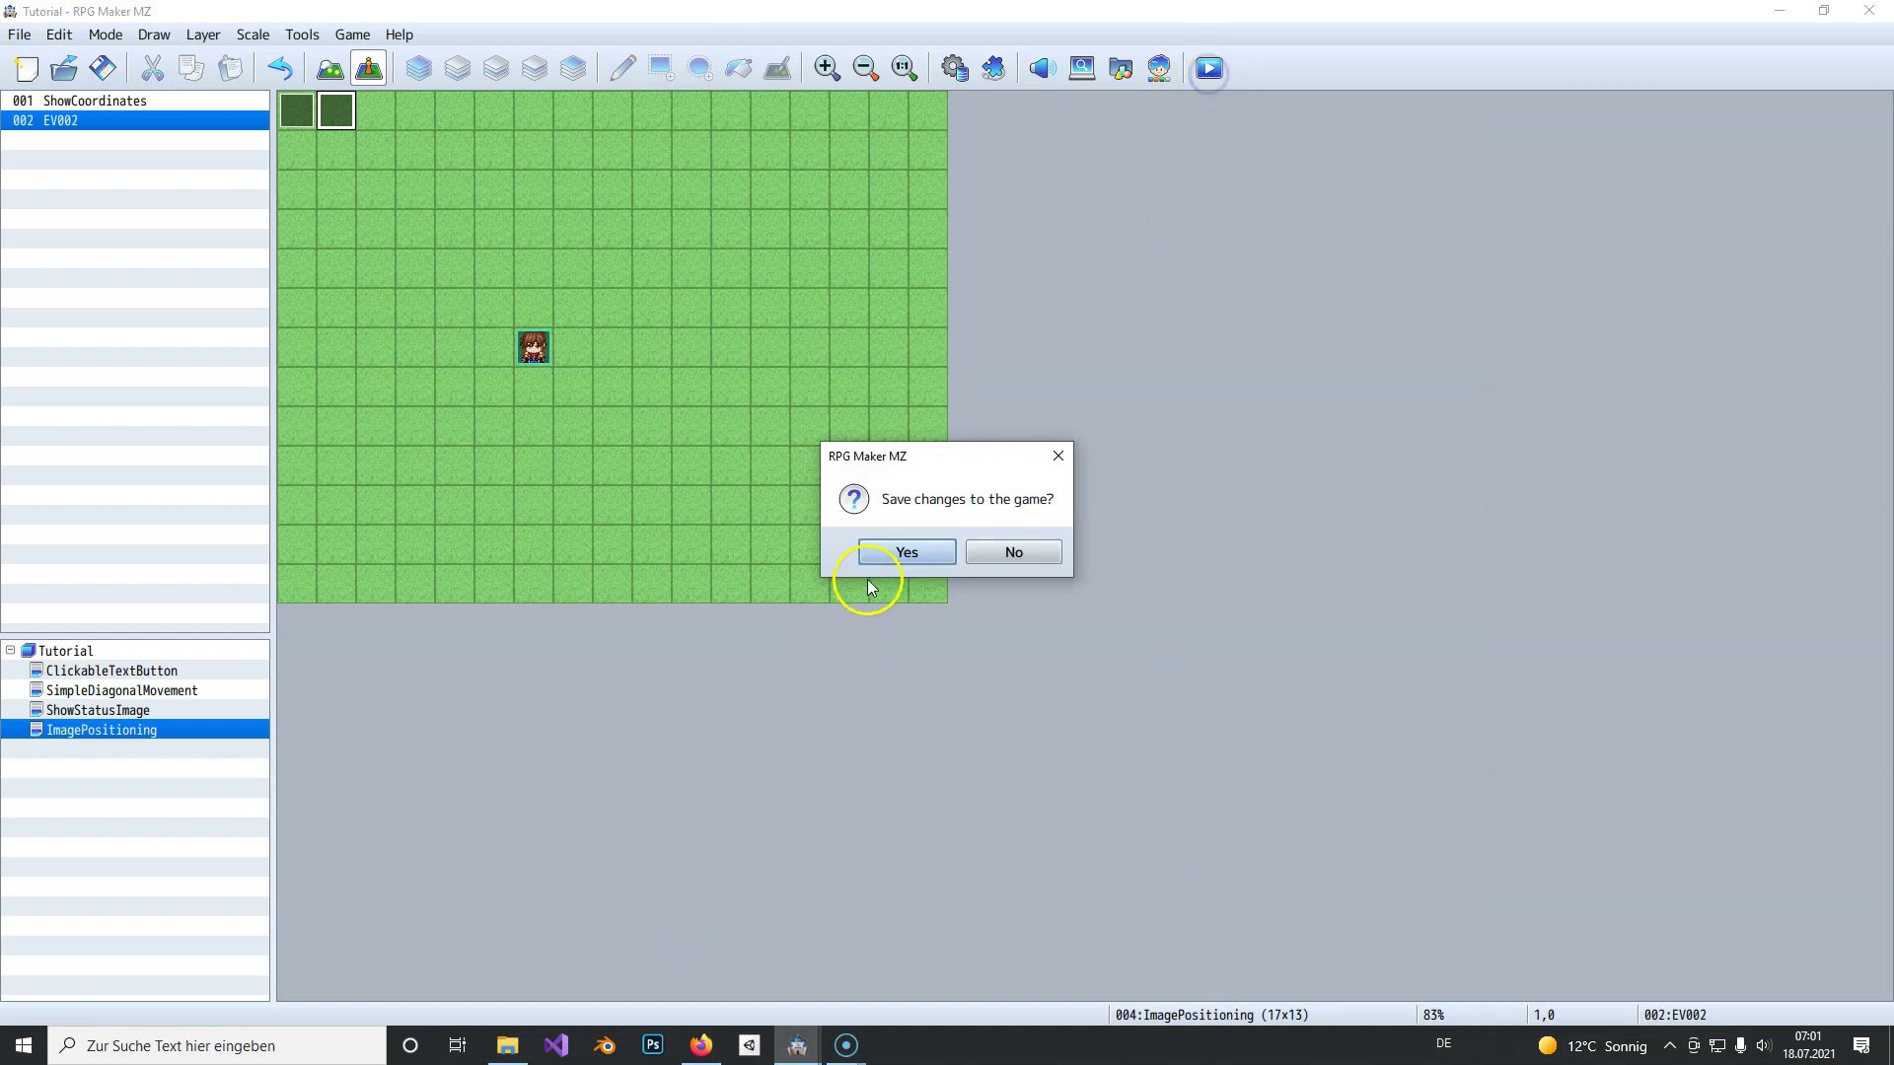
{"action": "left_click", "coordinate": [899, 544]}
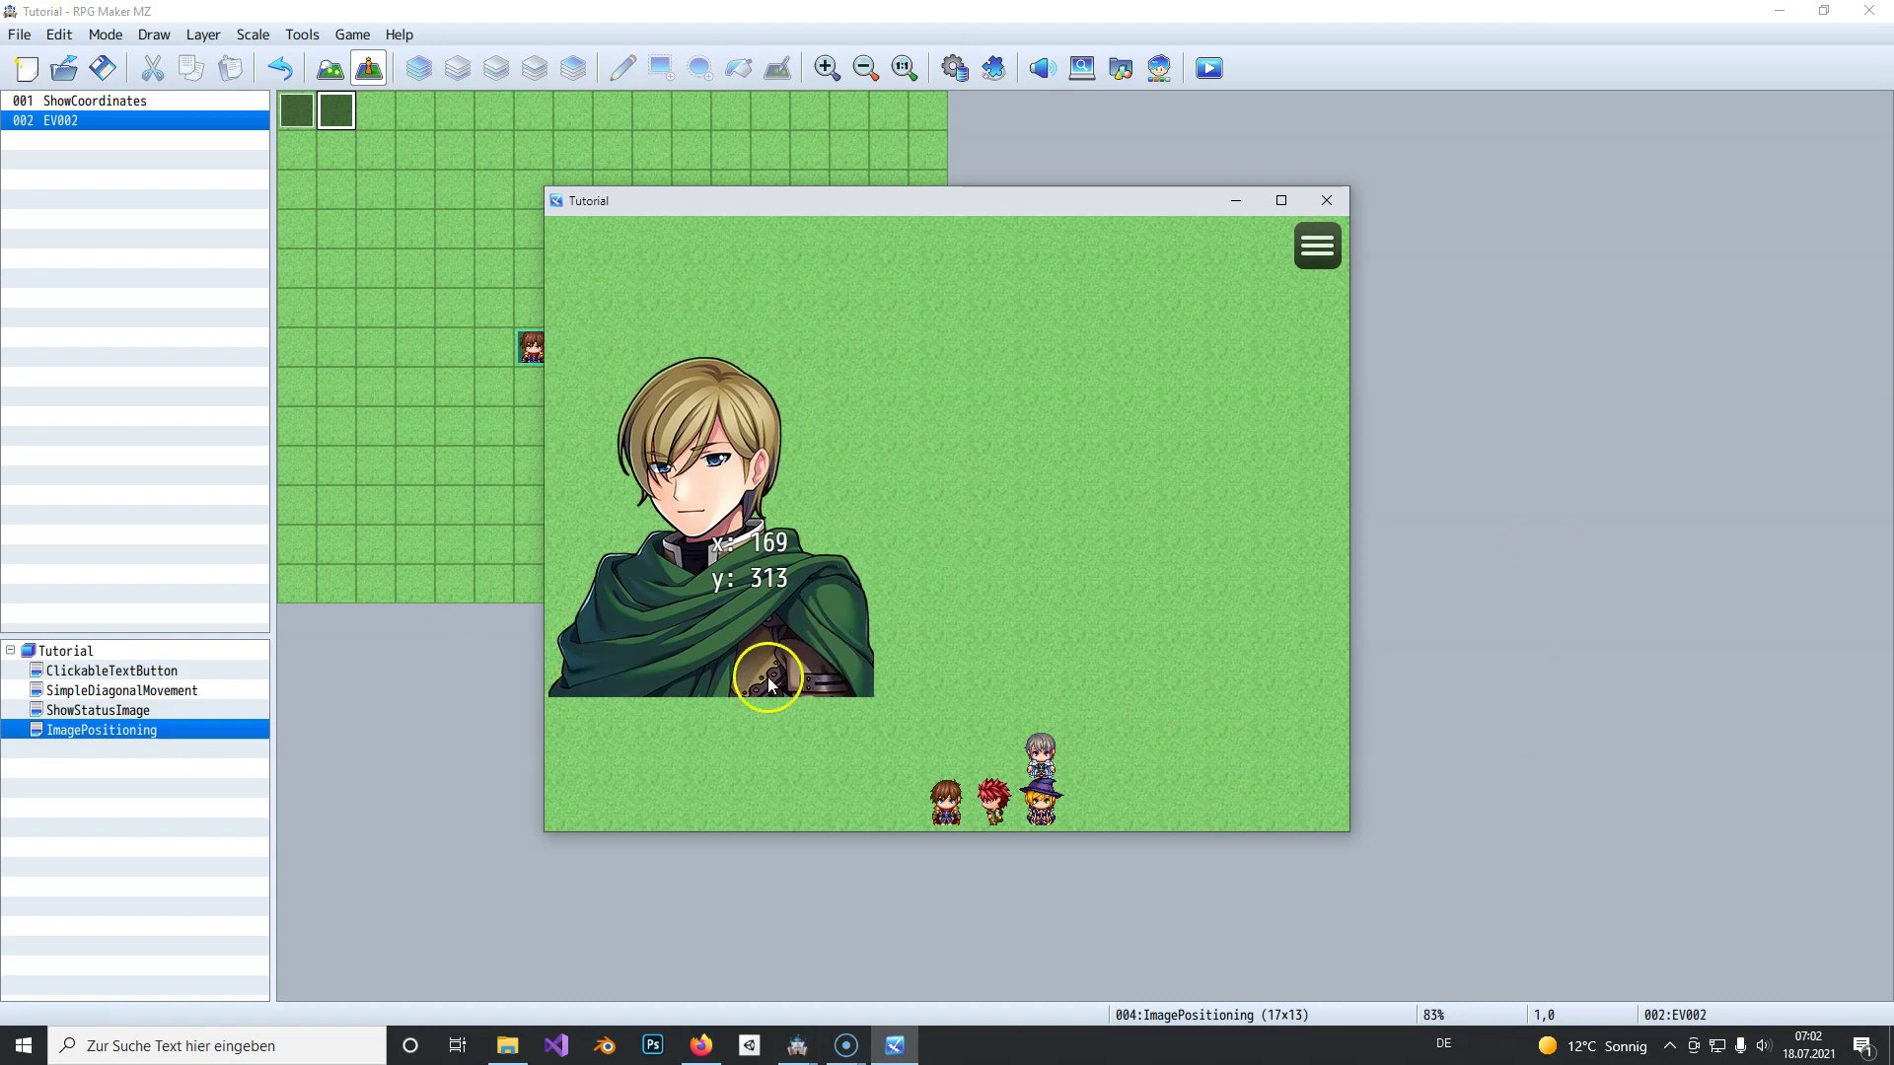
{"action": "left_click", "coordinate": [1338, 221]}
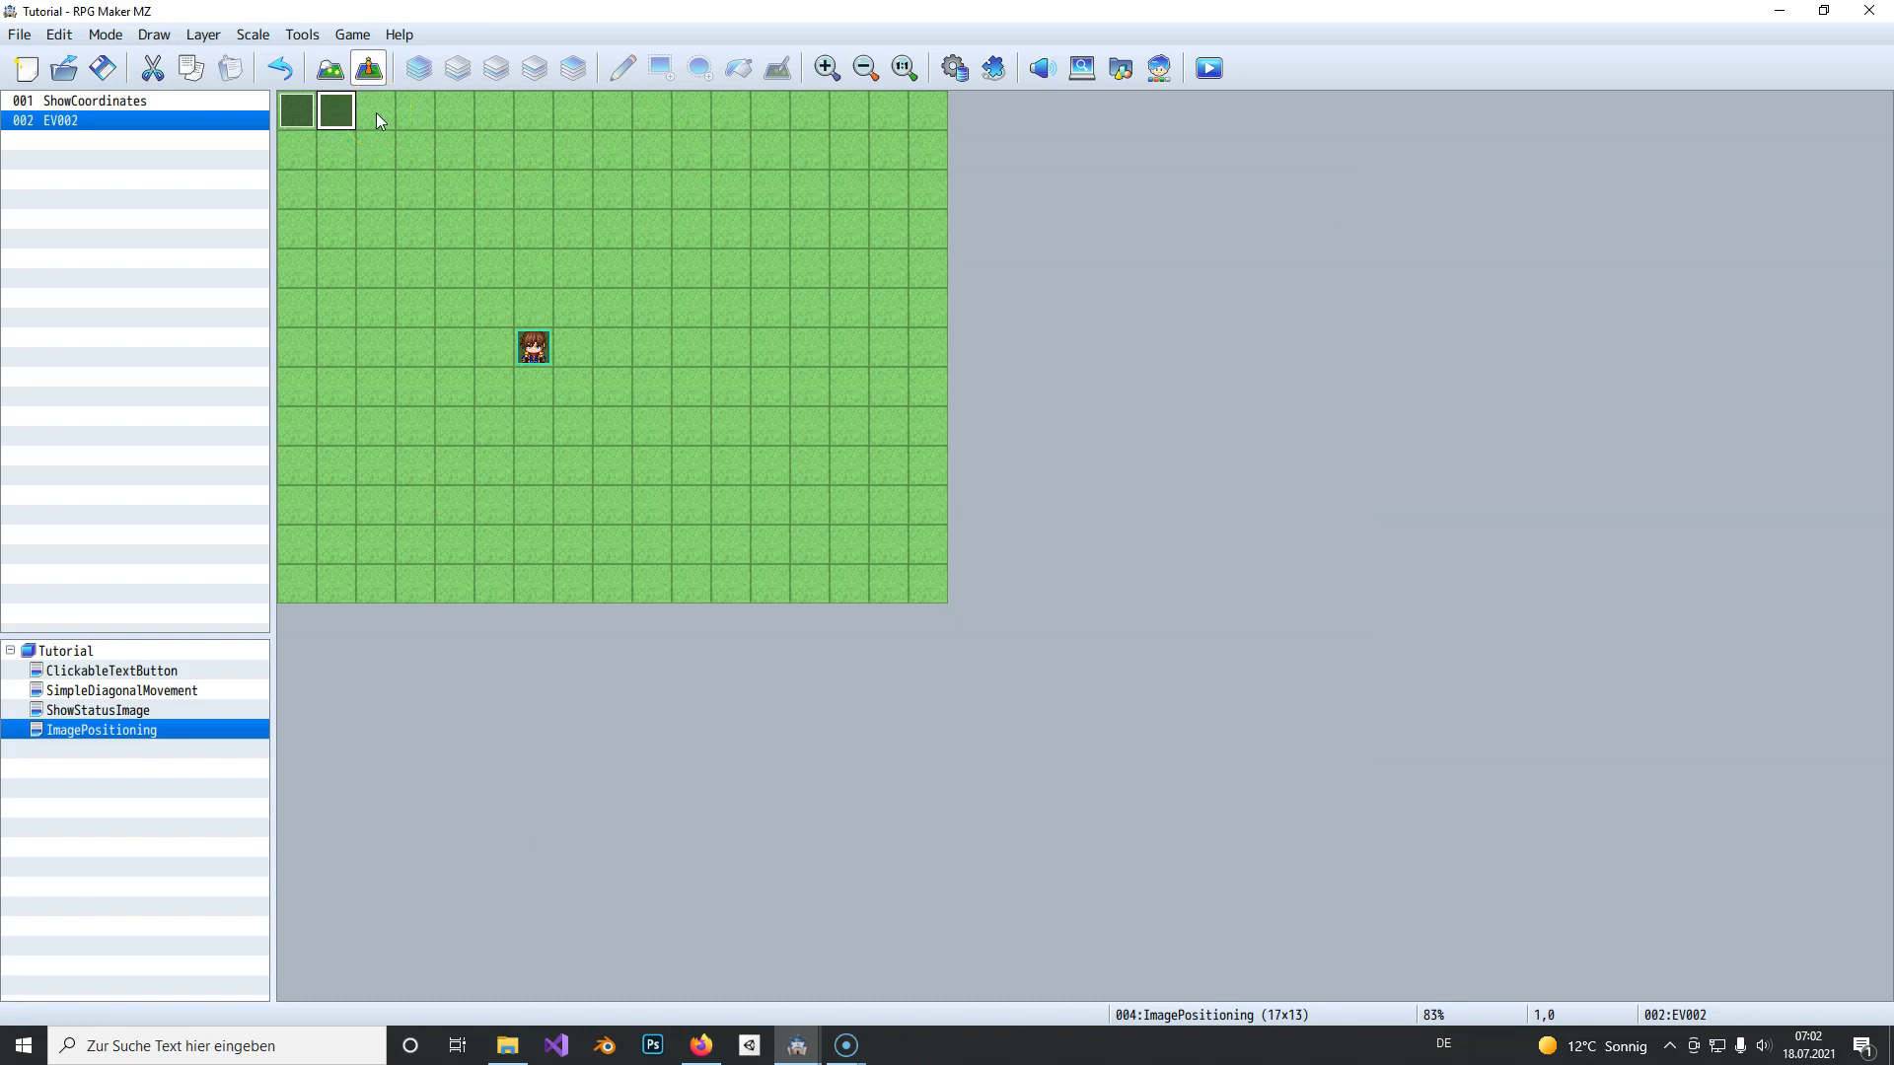
Step: Examine the text picture plugin command and both Show Picture commands in the existing ShowCoordinates event
{"action": "left_click", "coordinate": [299, 115]}
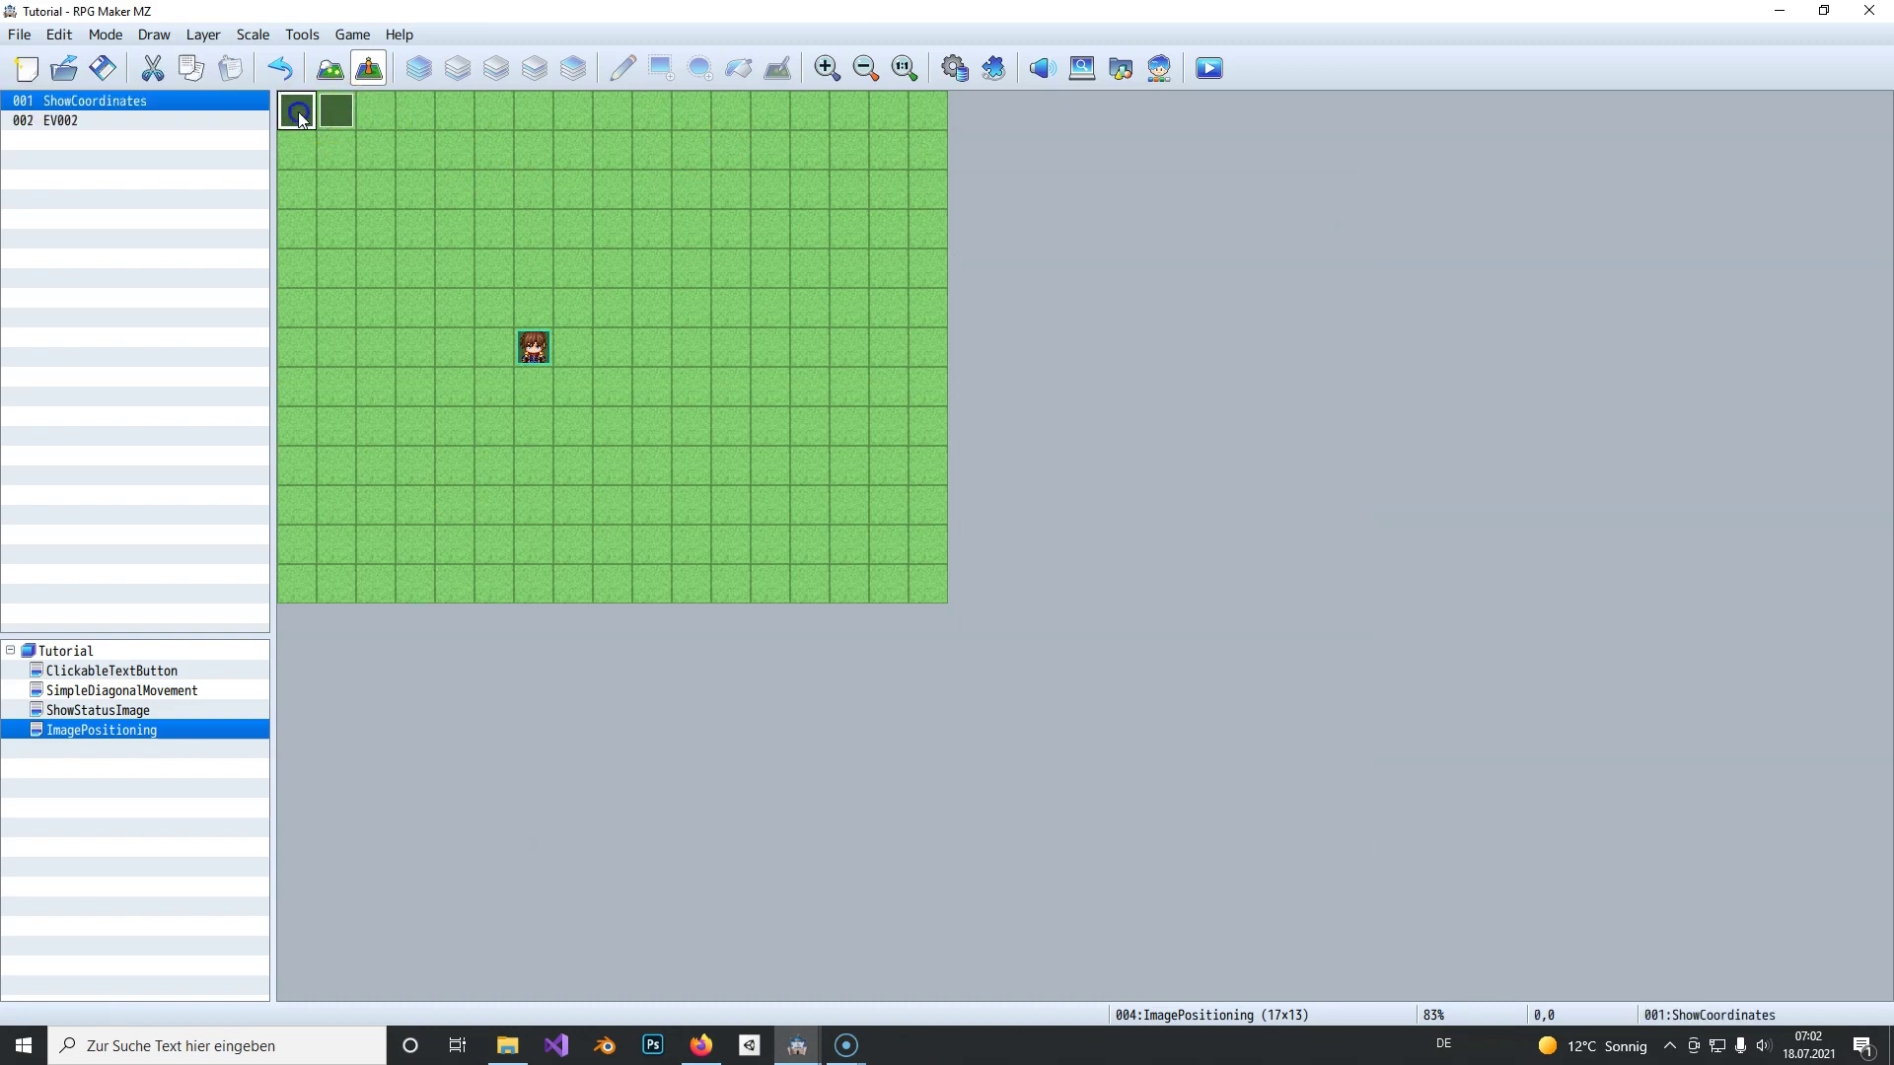
{"action": "double_click", "coordinate": [299, 114]}
{"action": "left_click", "coordinate": [1001, 338]}
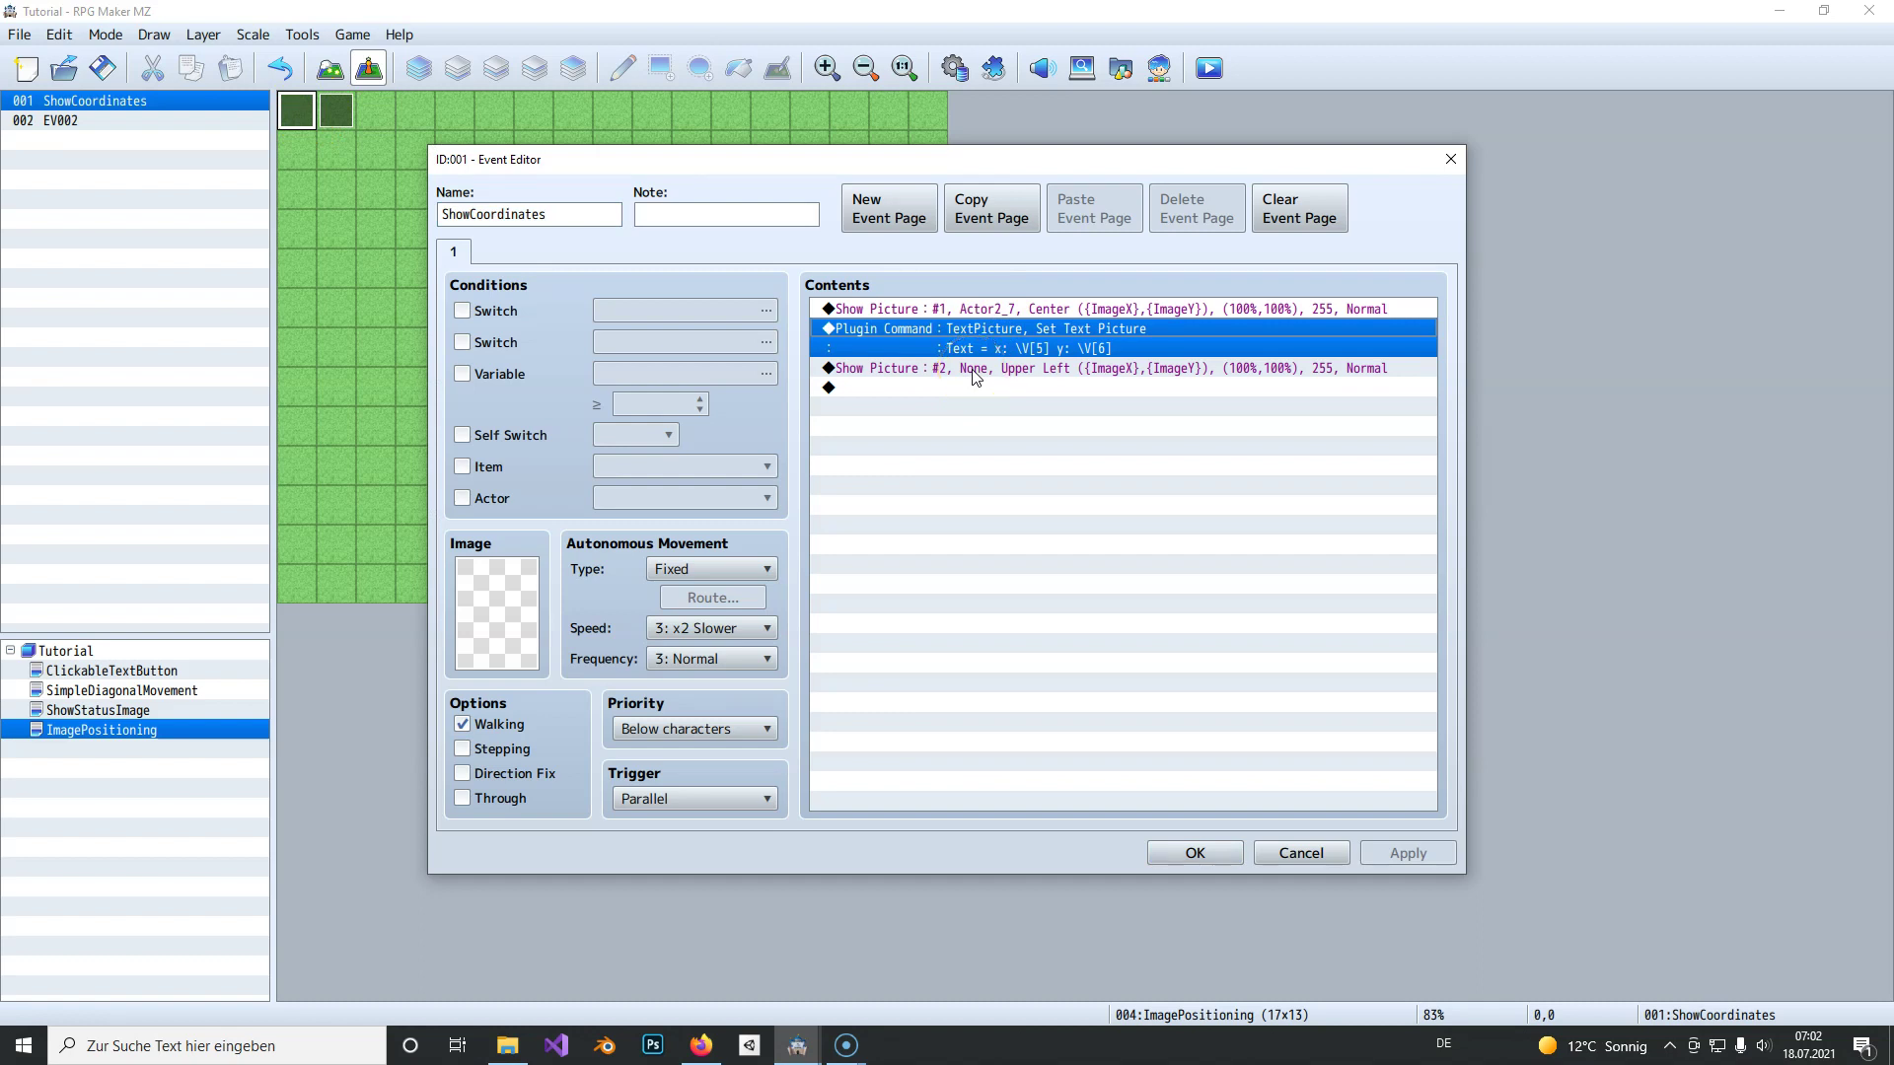
{"action": "left_click_drag", "start_coordinate": [974, 376], "coordinate": [944, 335]}
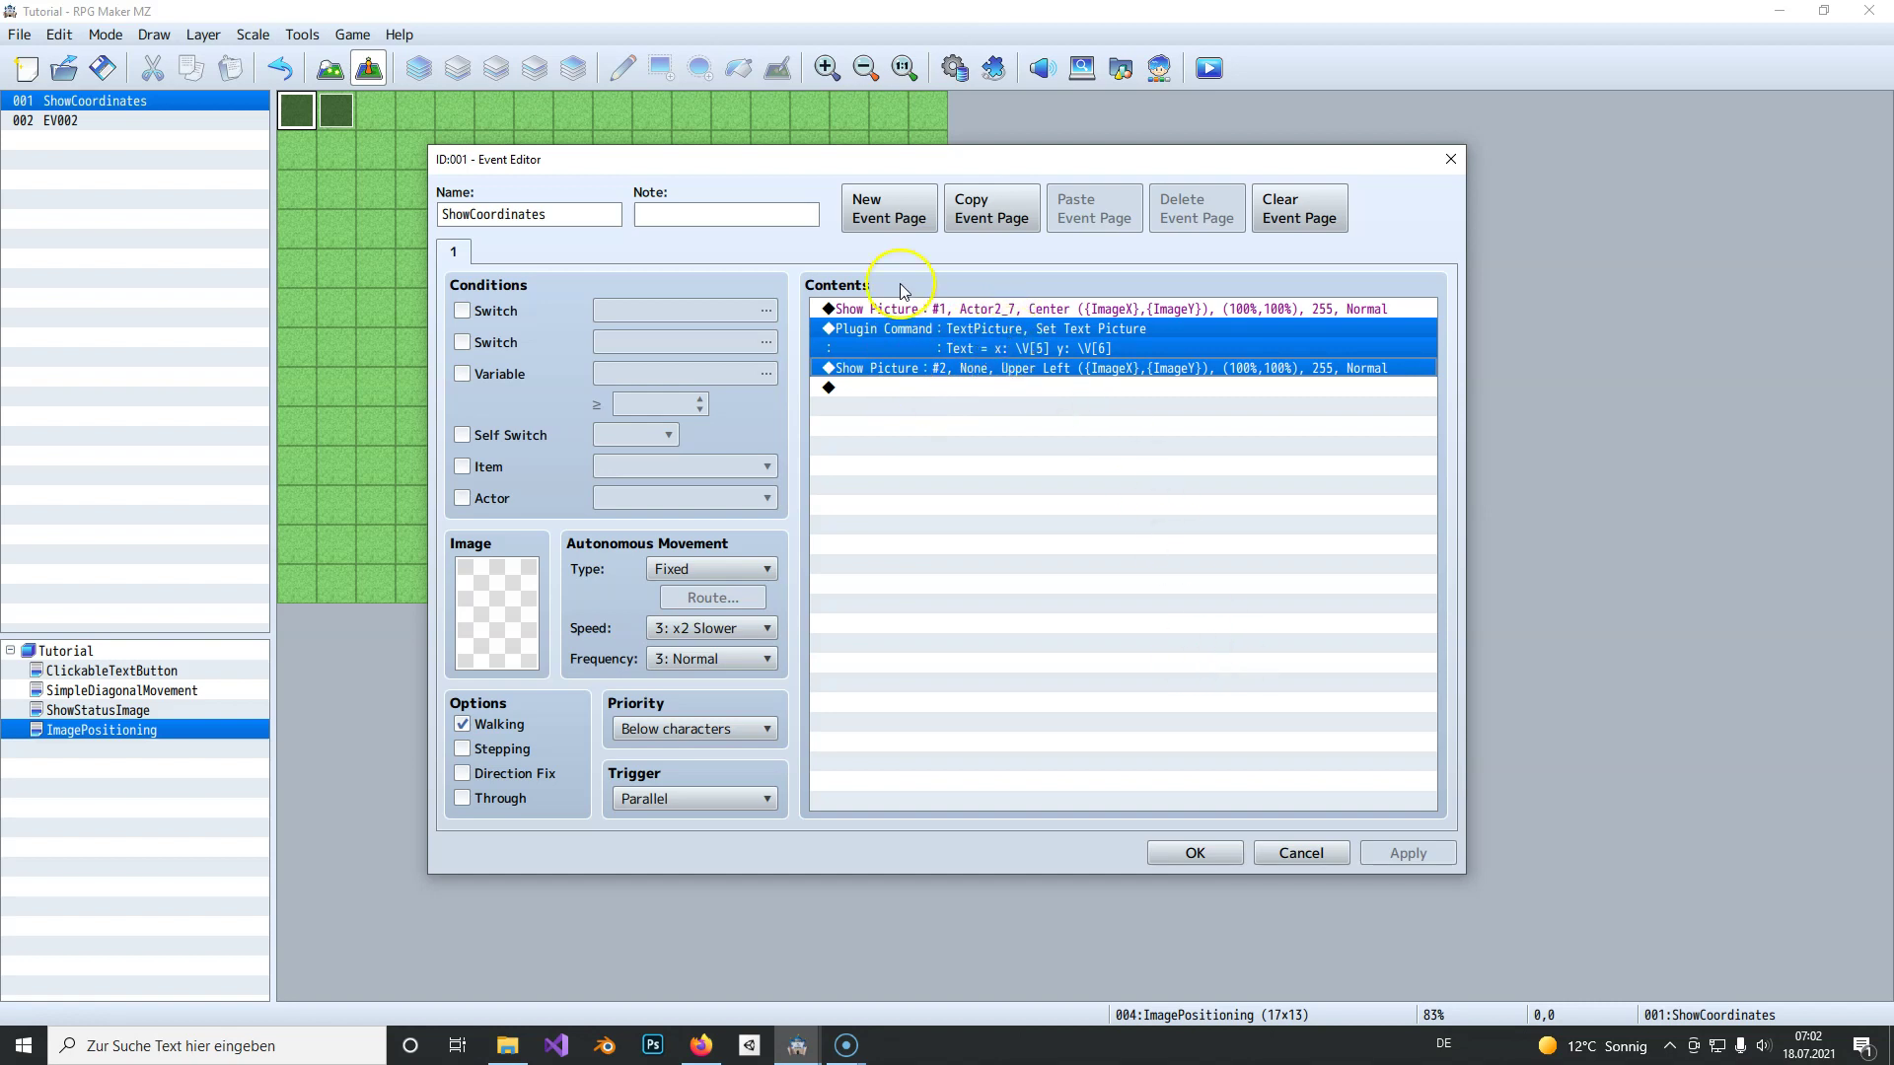
{"action": "left_click", "coordinate": [971, 308]}
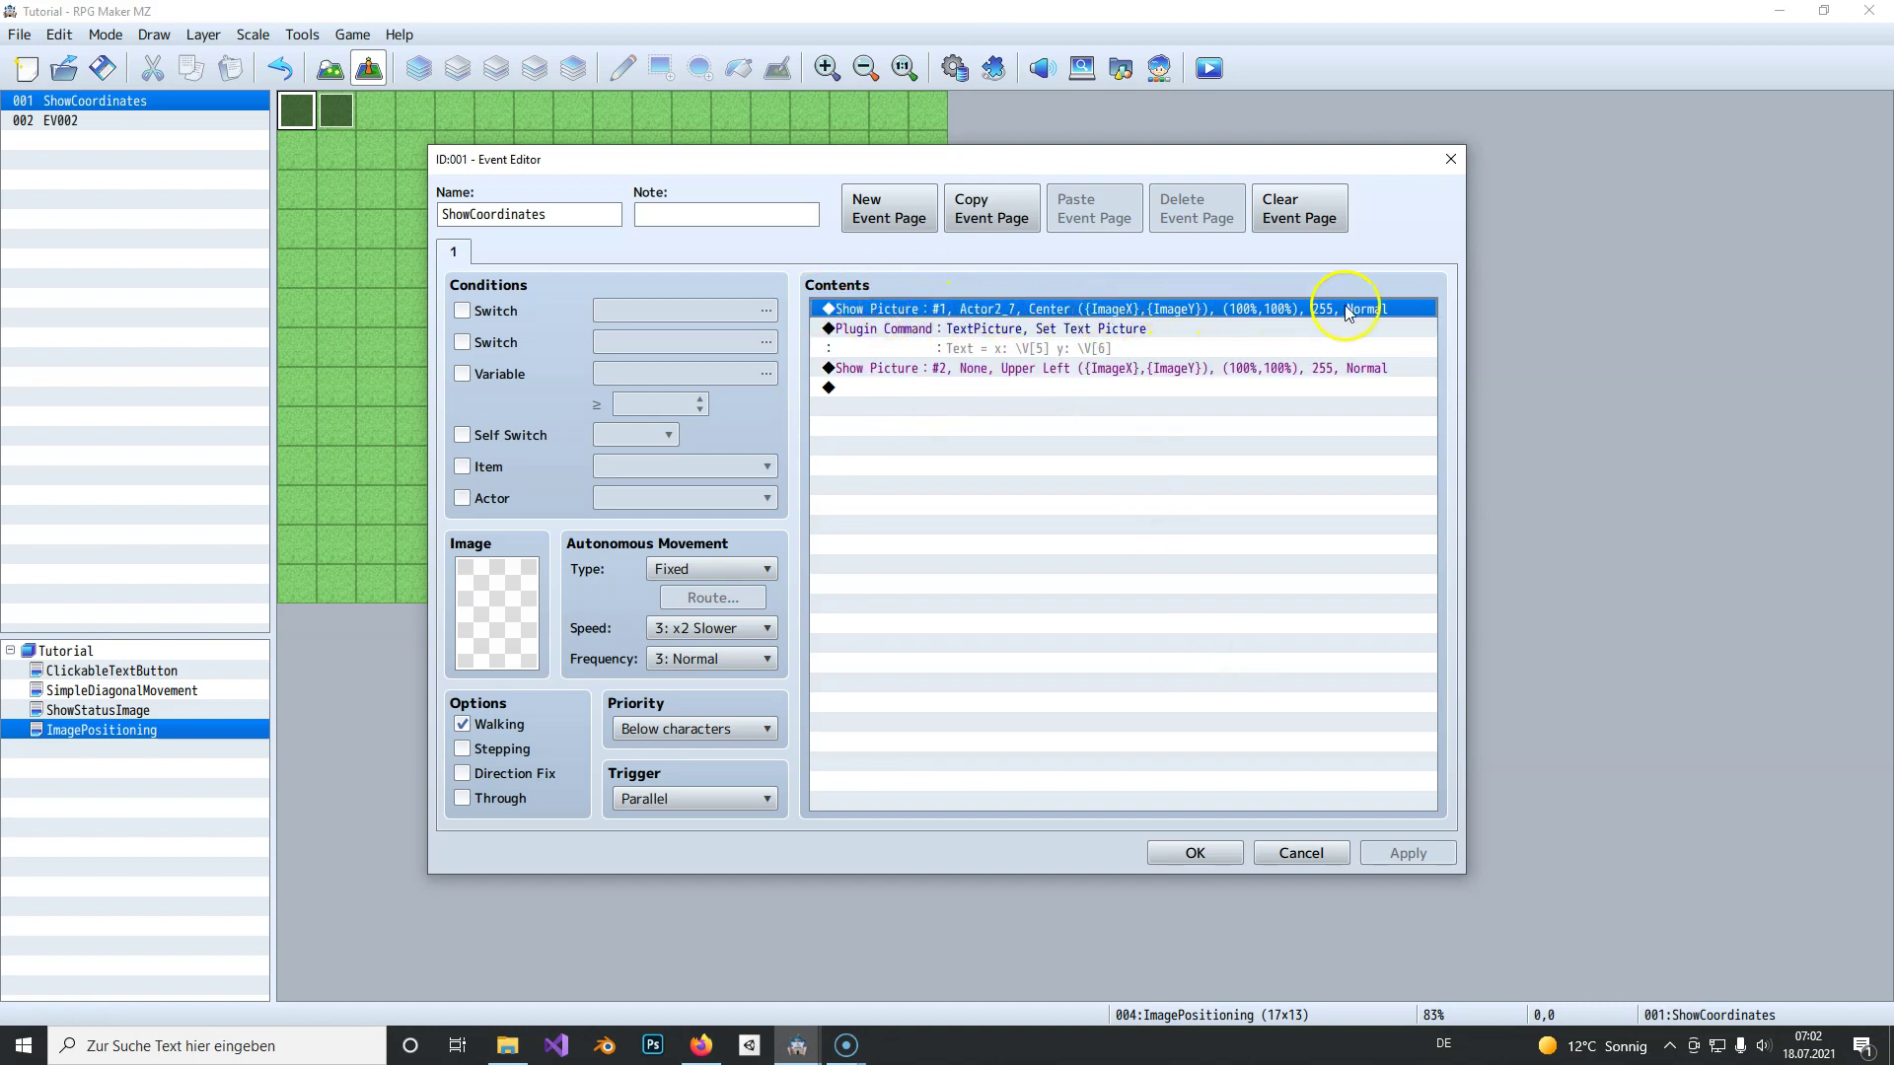
{"action": "left_click", "coordinate": [1188, 853]}
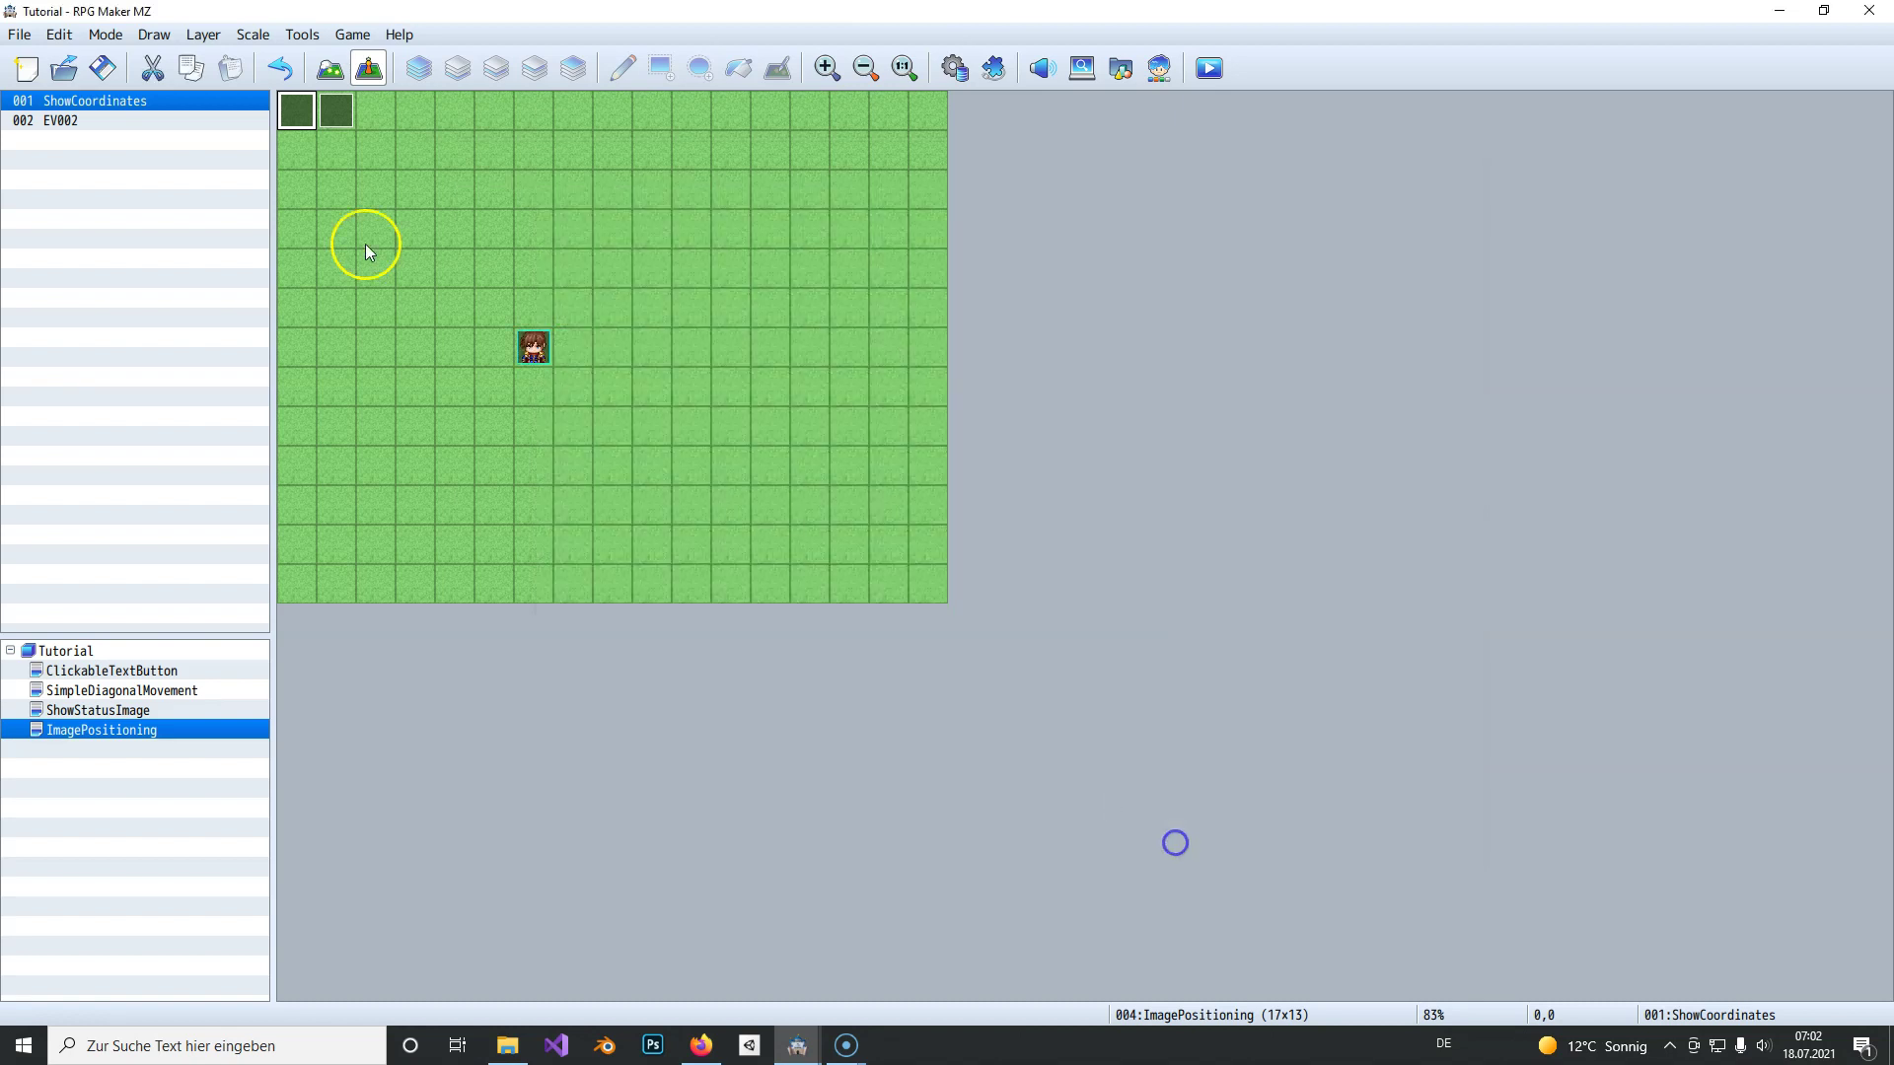
Step: Create a new event on the tile beside EV002 with the Parallel trigger and the name ShowCoordinates
{"action": "double_click", "coordinate": [373, 118]}
{"action": "left_click", "coordinate": [734, 799]}
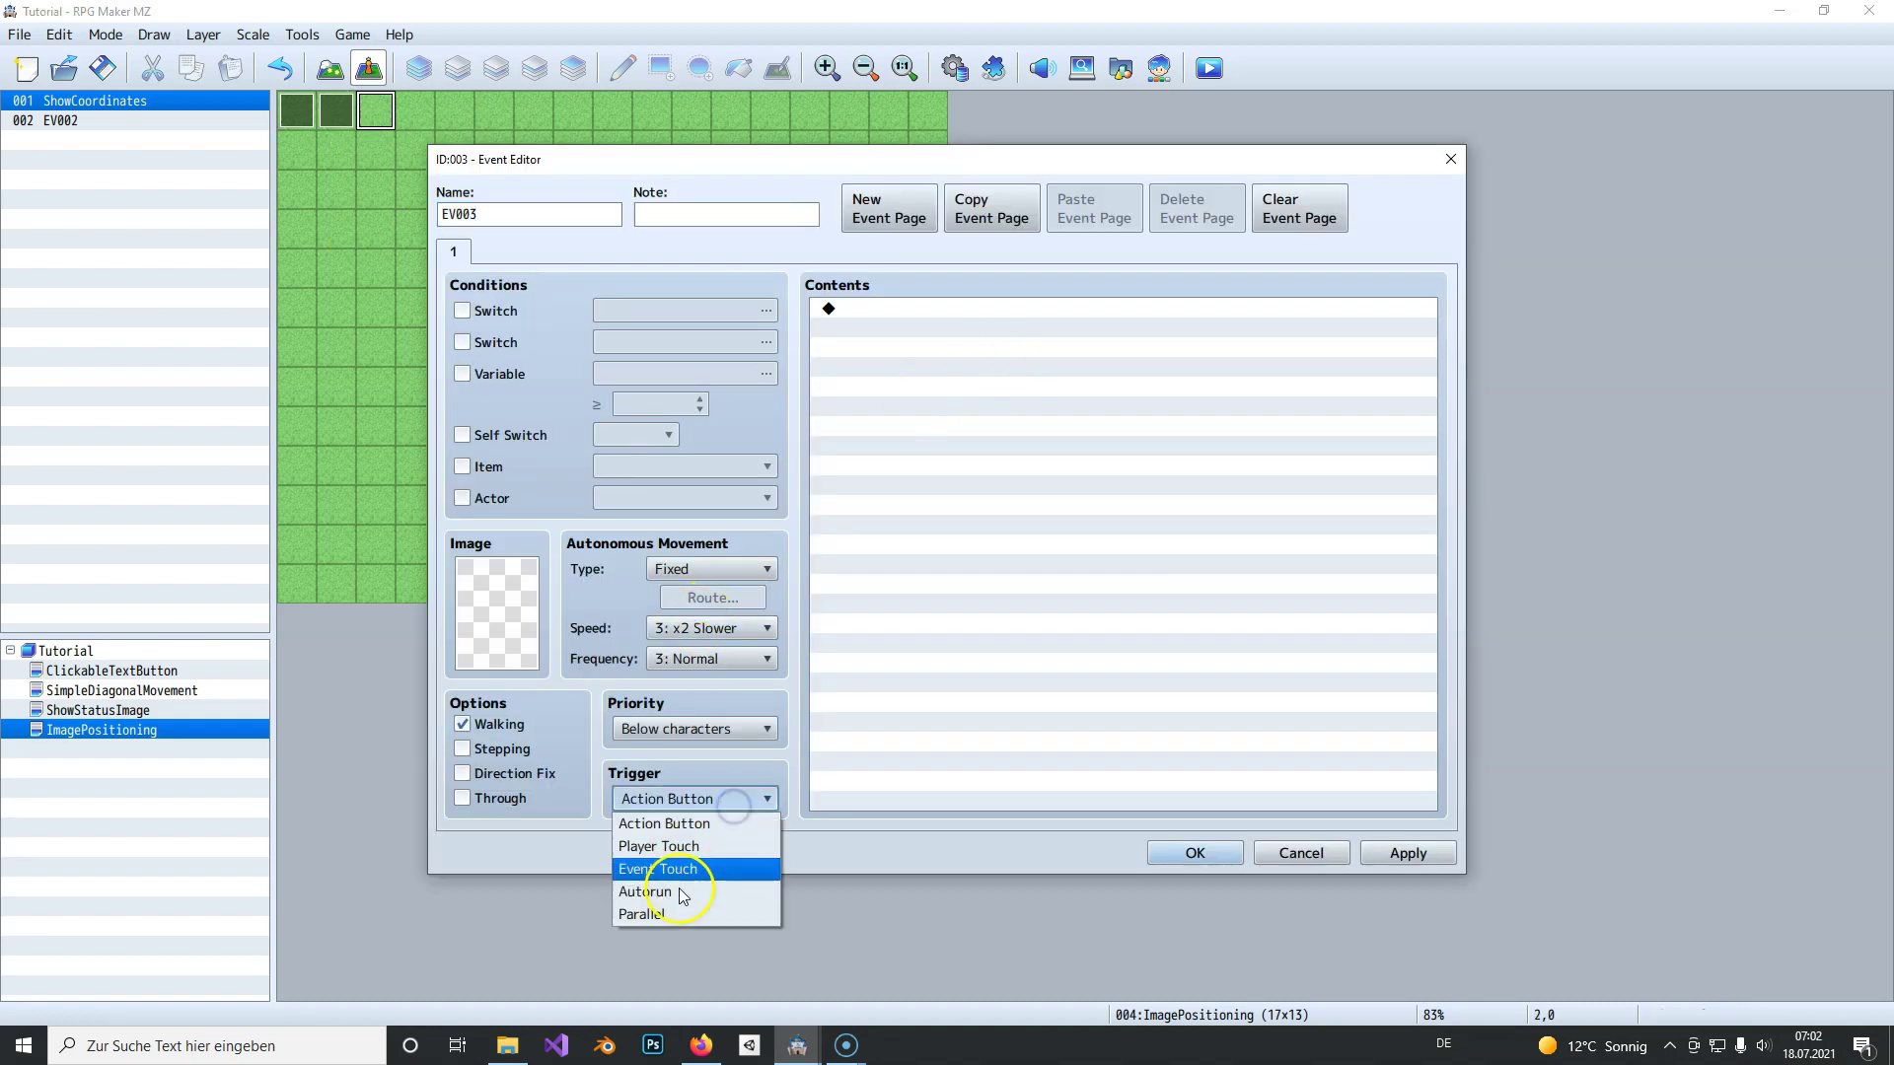
{"action": "left_click", "coordinate": [675, 913]}
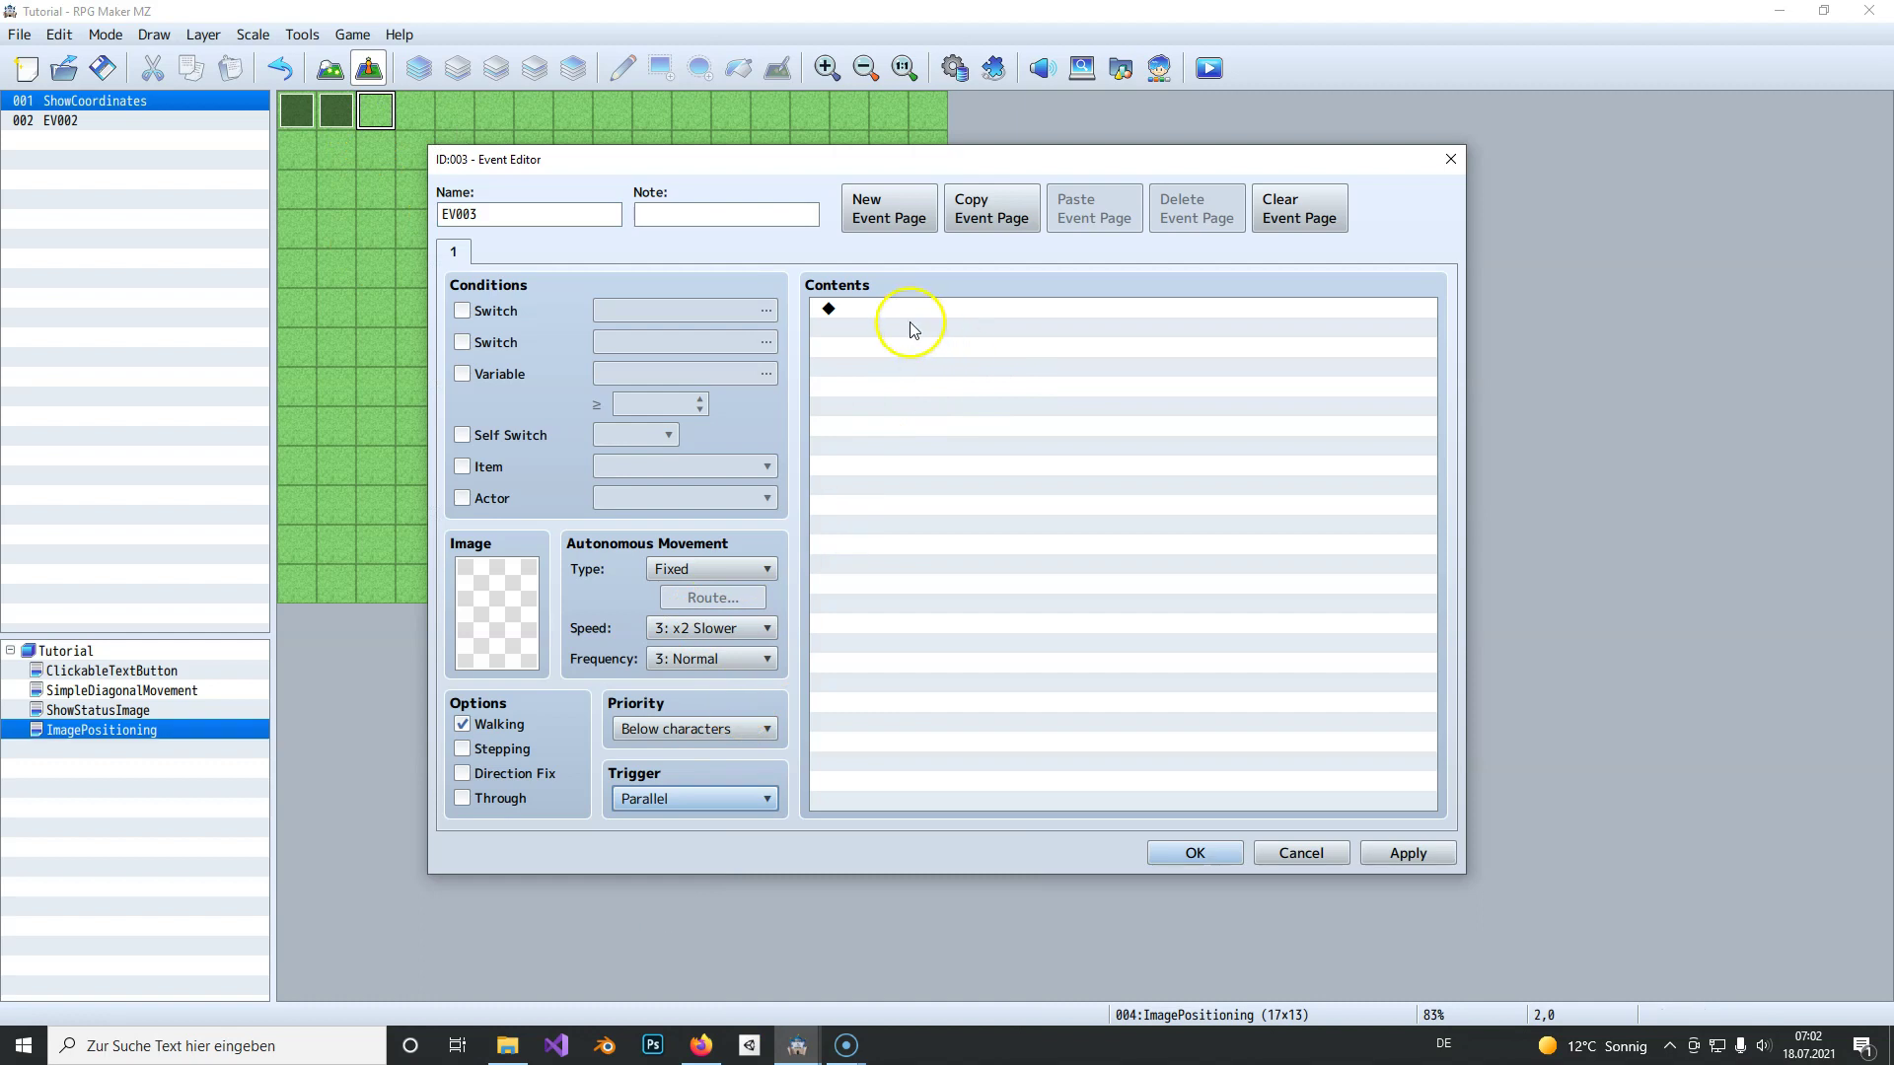
{"action": "double_click", "coordinate": [544, 219]}
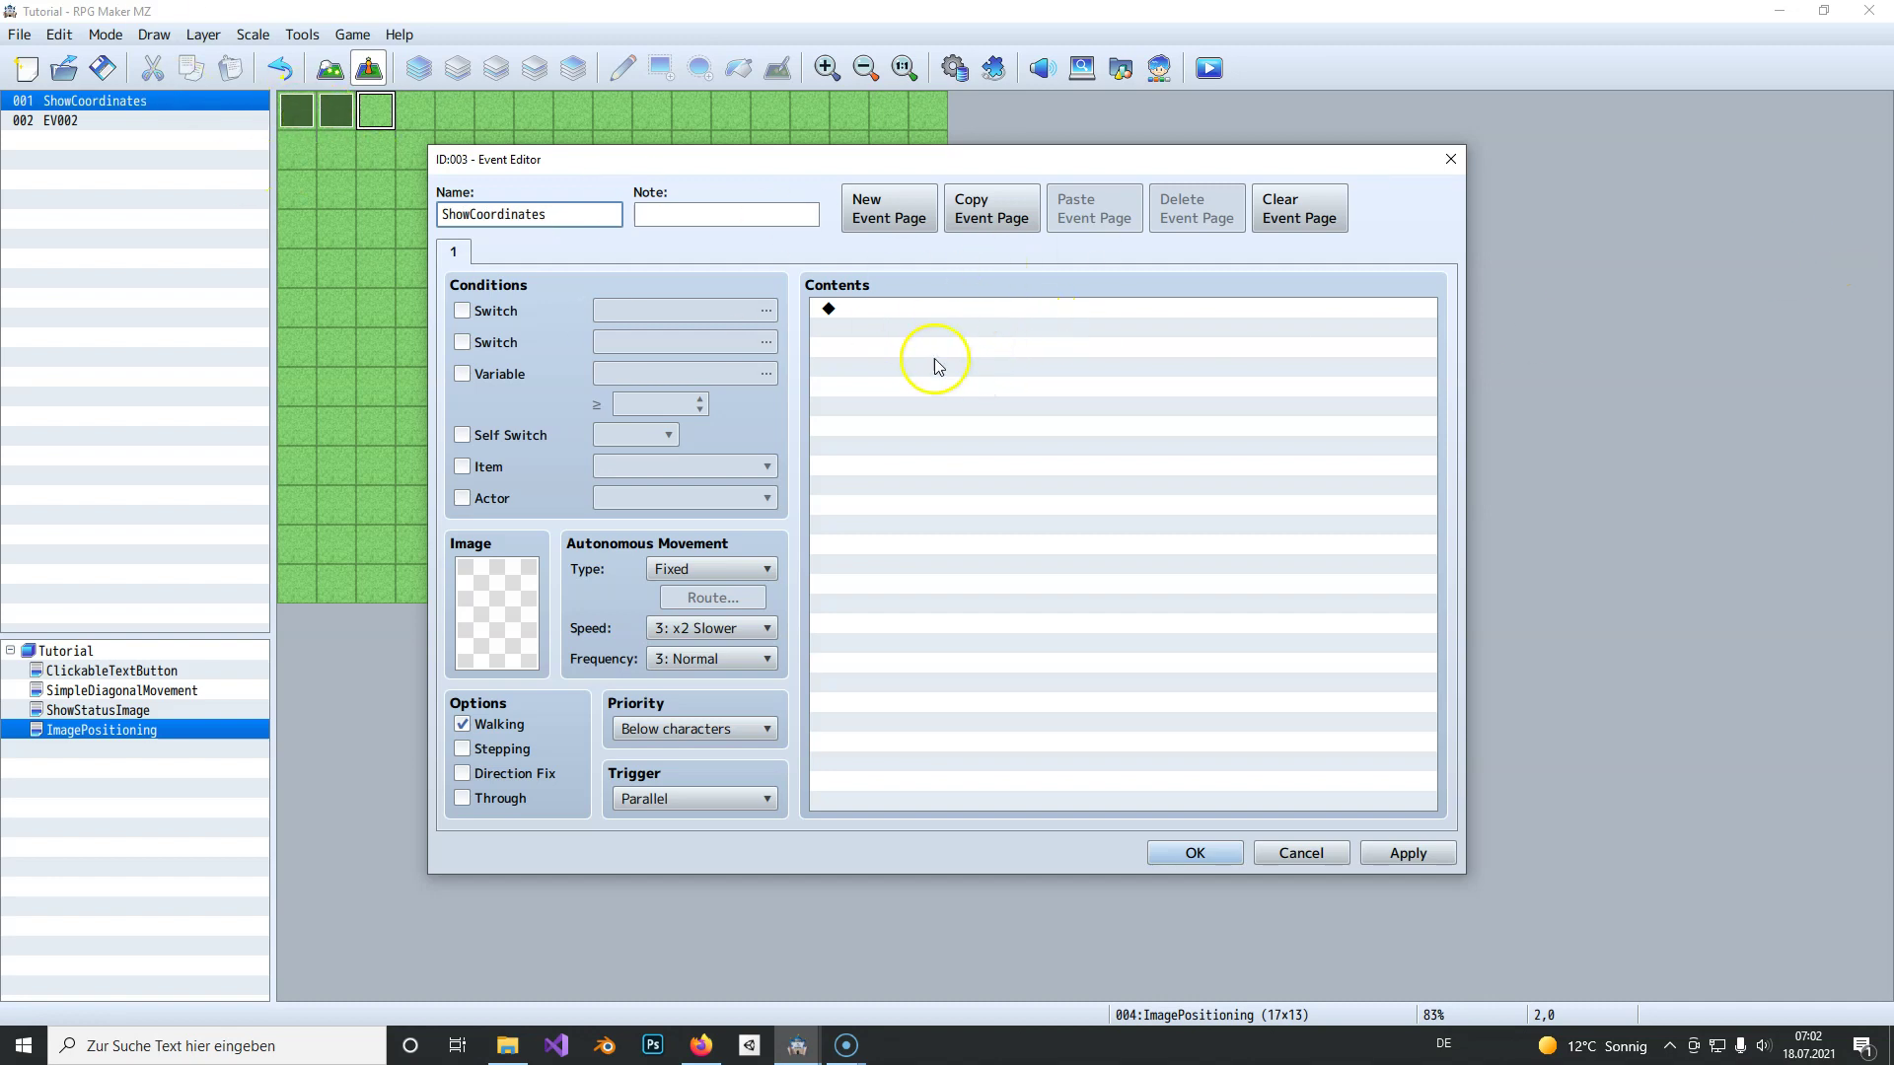
Step: Add a conditional branch to the new event that checks whether the OK button is being pressed
{"action": "left_click", "coordinate": [1031, 328]}
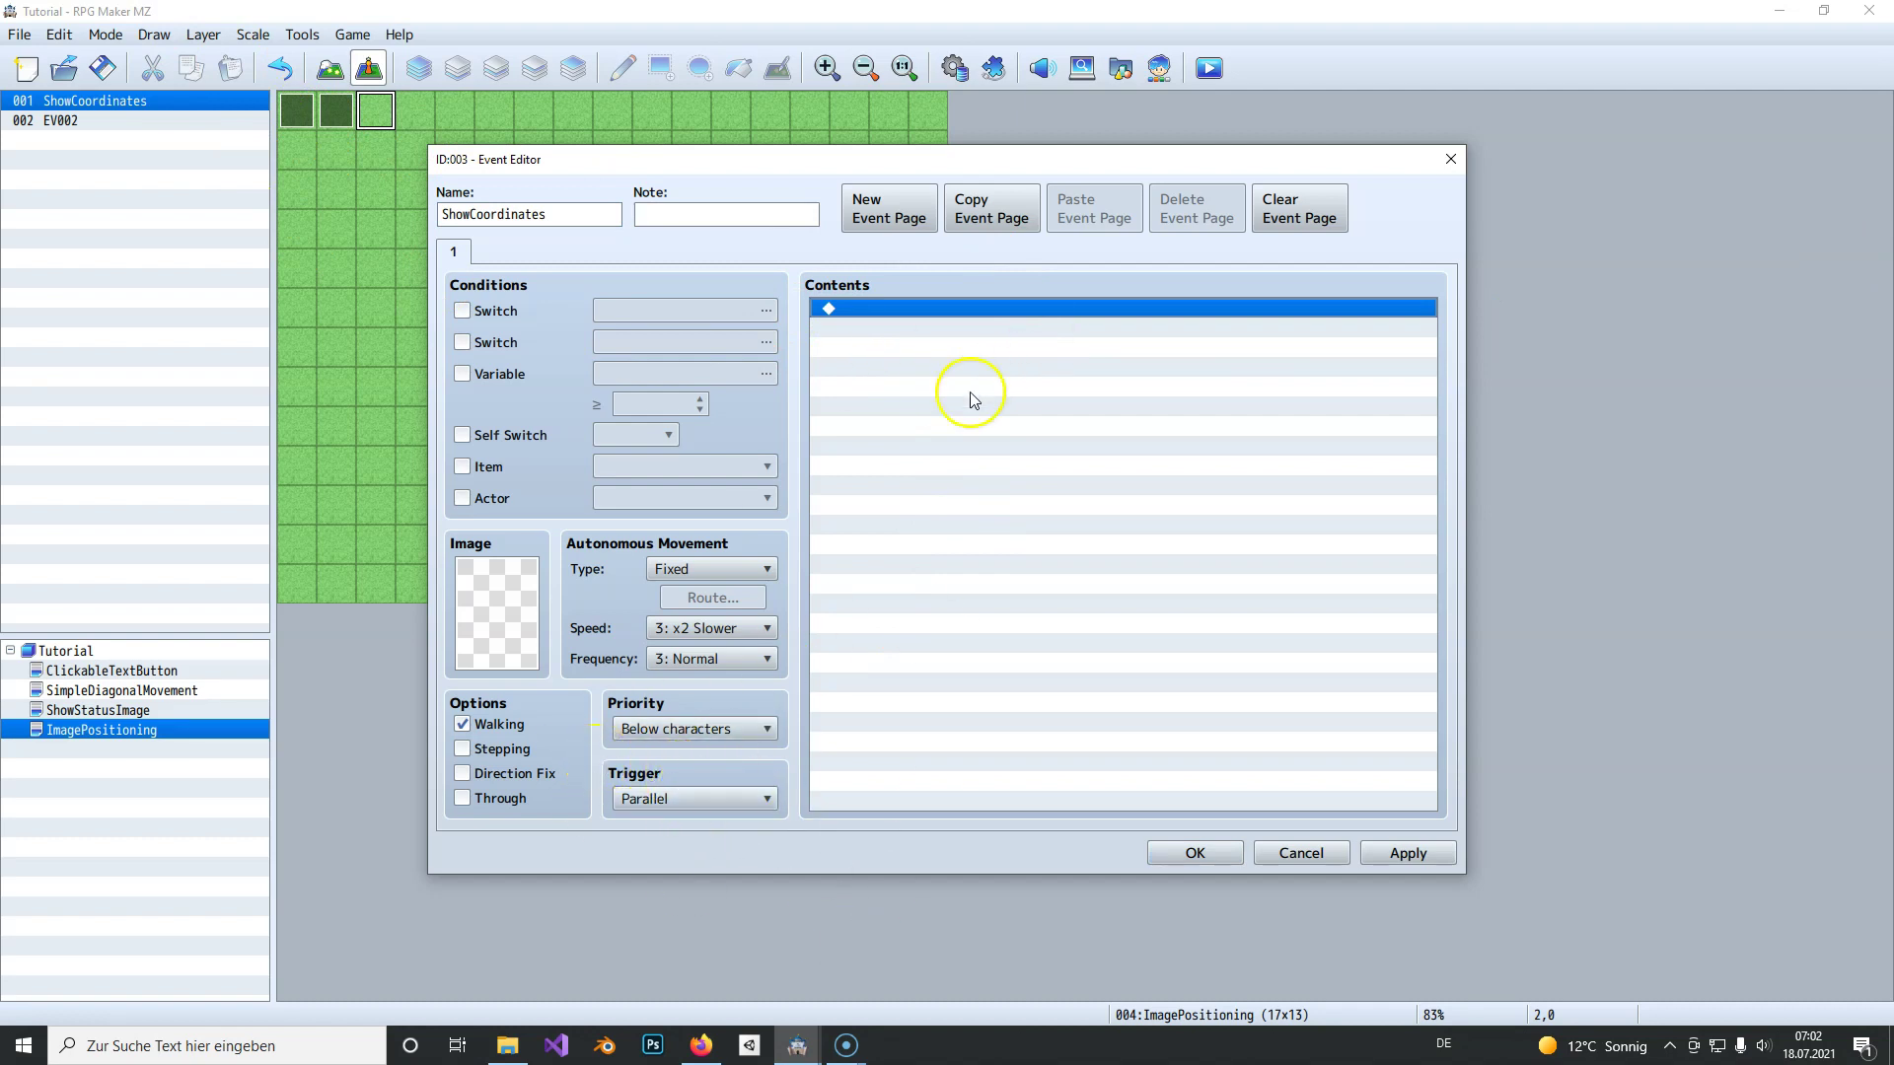
{"action": "double_click", "coordinate": [981, 340]}
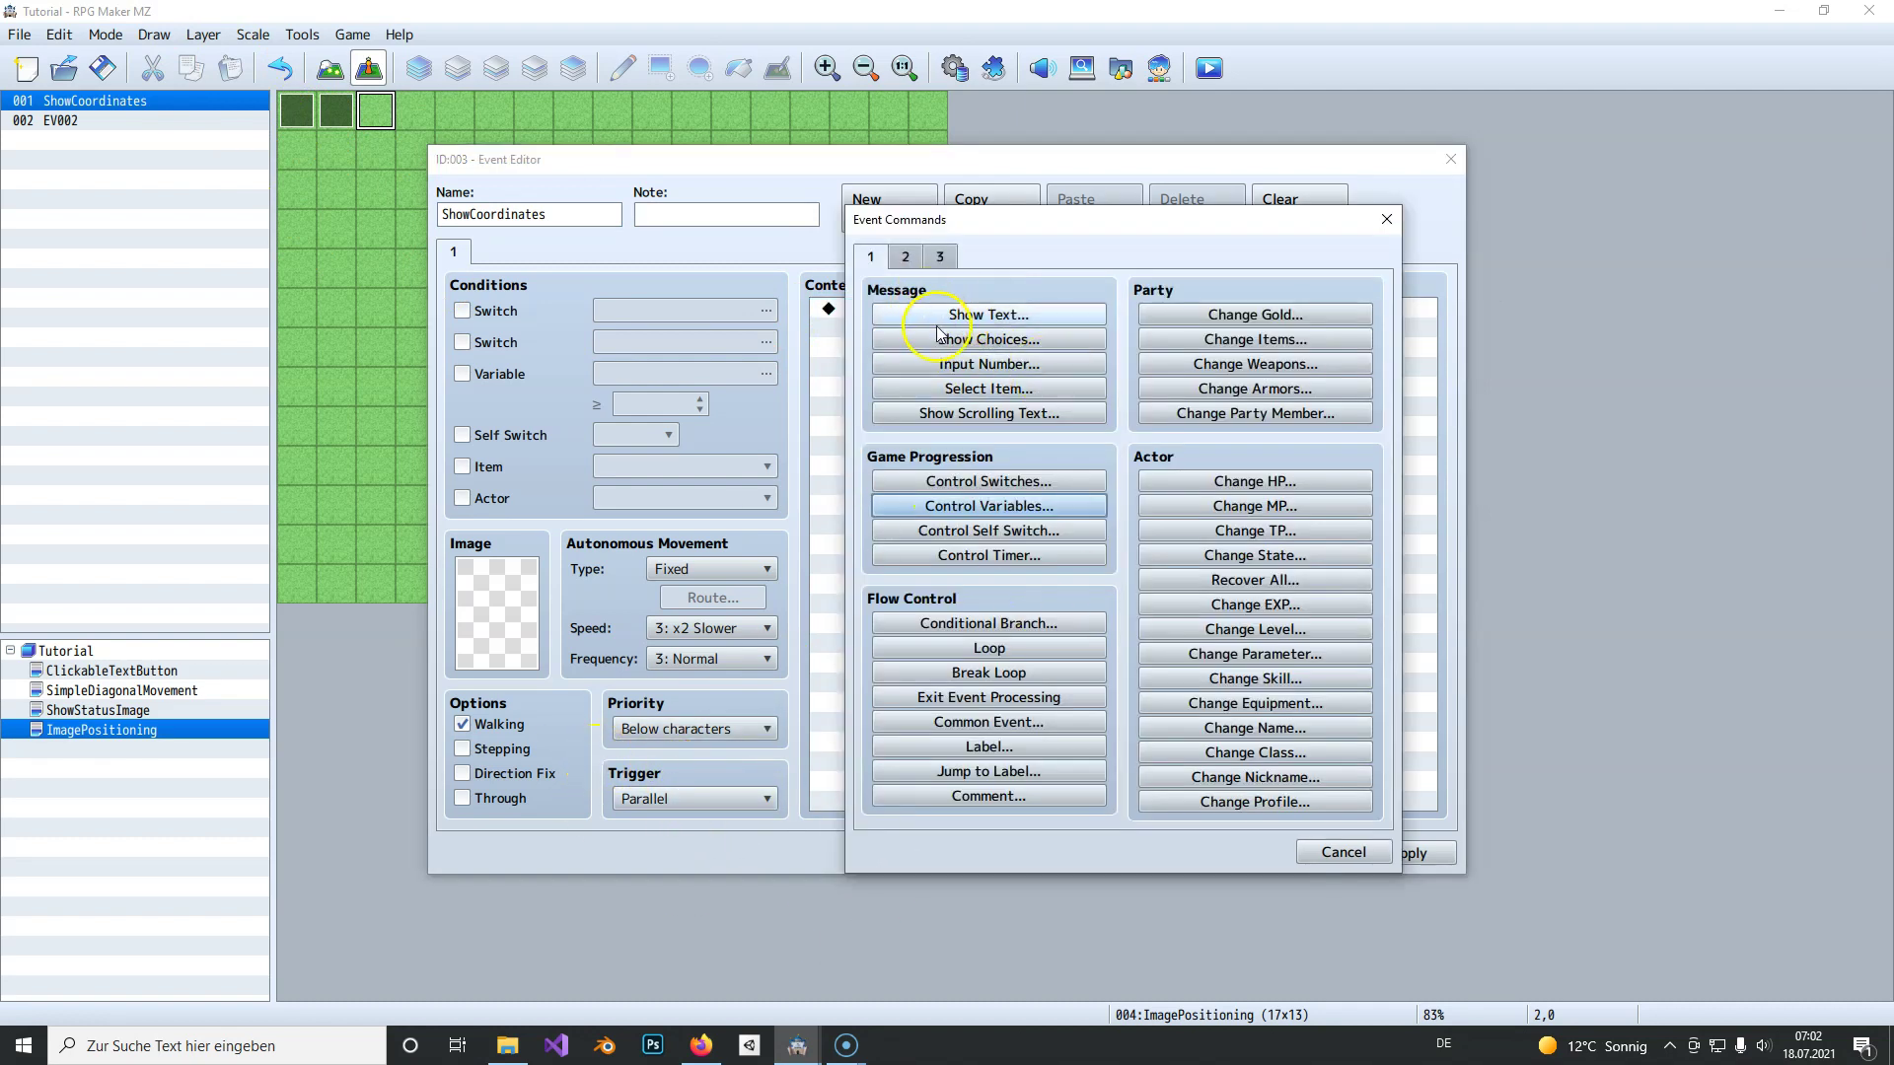
{"action": "left_click", "coordinate": [939, 257]}
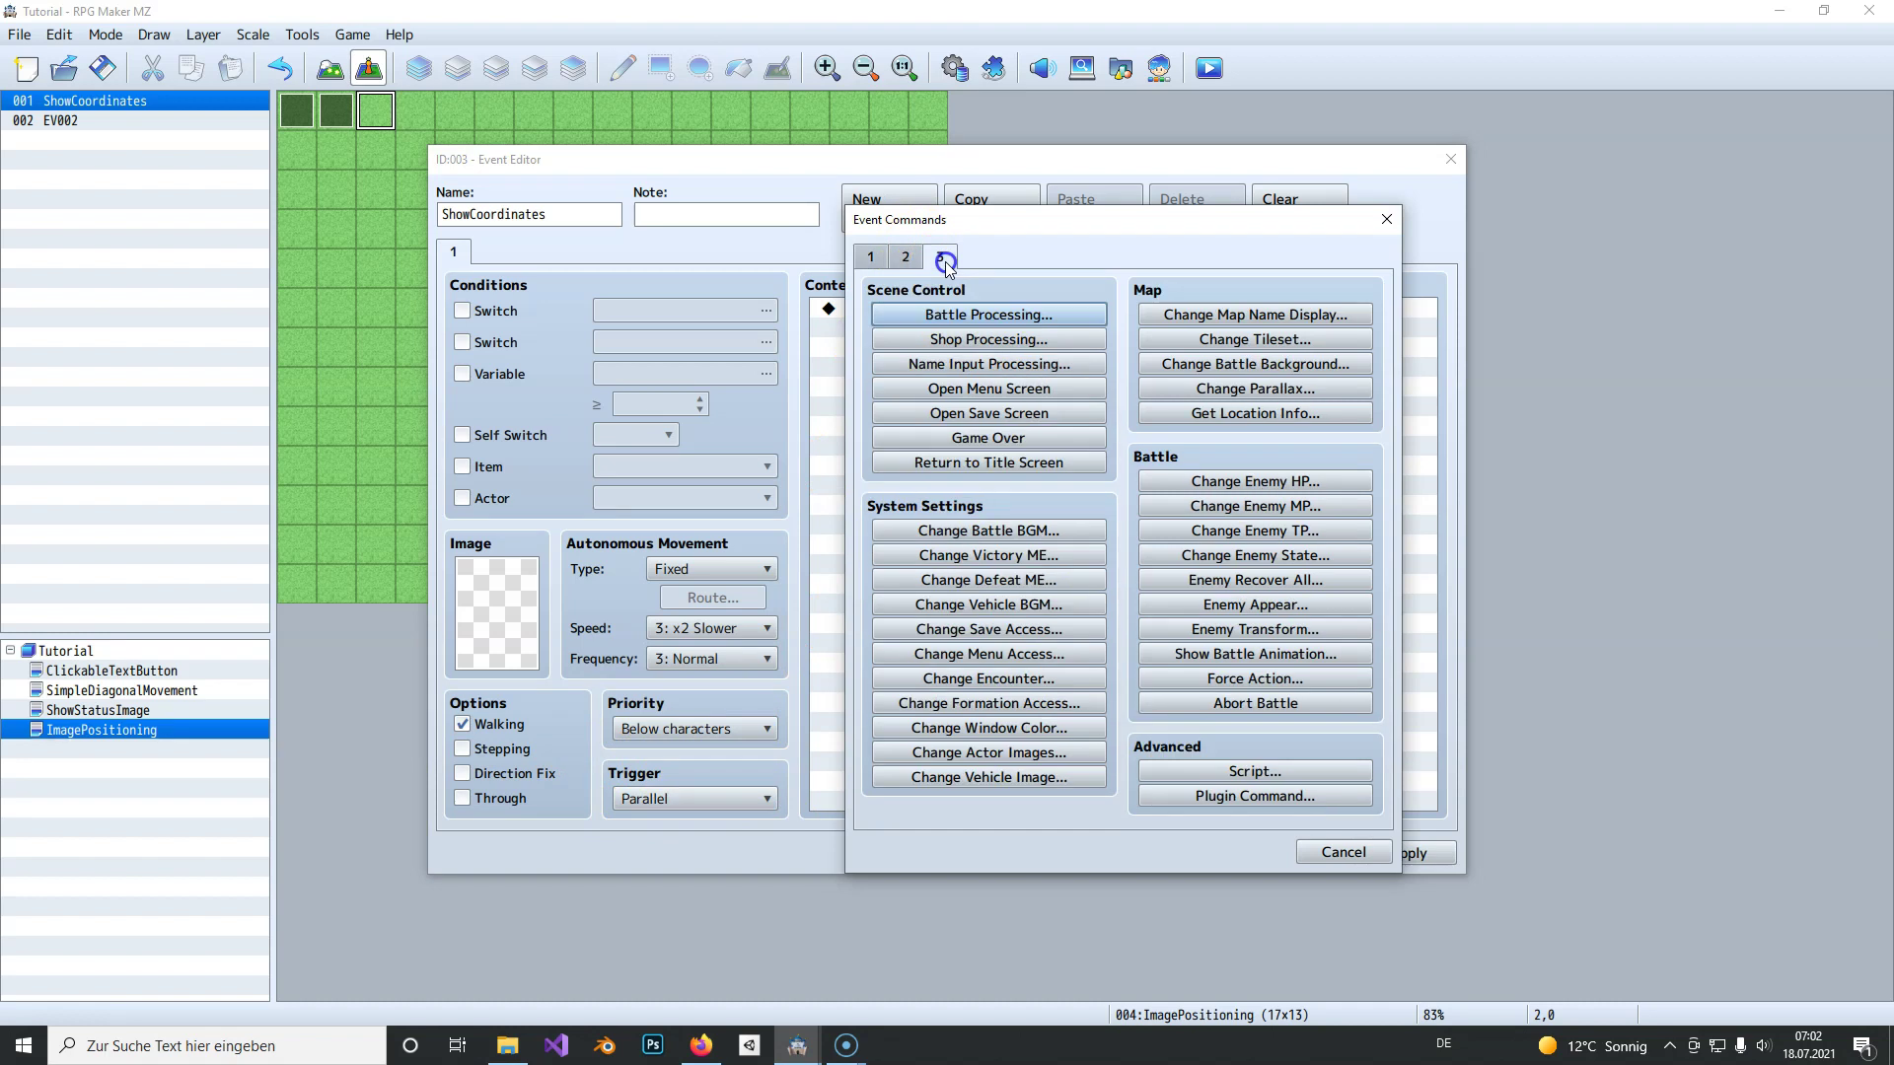
{"action": "left_click", "coordinate": [871, 257]}
{"action": "left_click", "coordinate": [984, 624]}
{"action": "left_click", "coordinate": [1017, 388]}
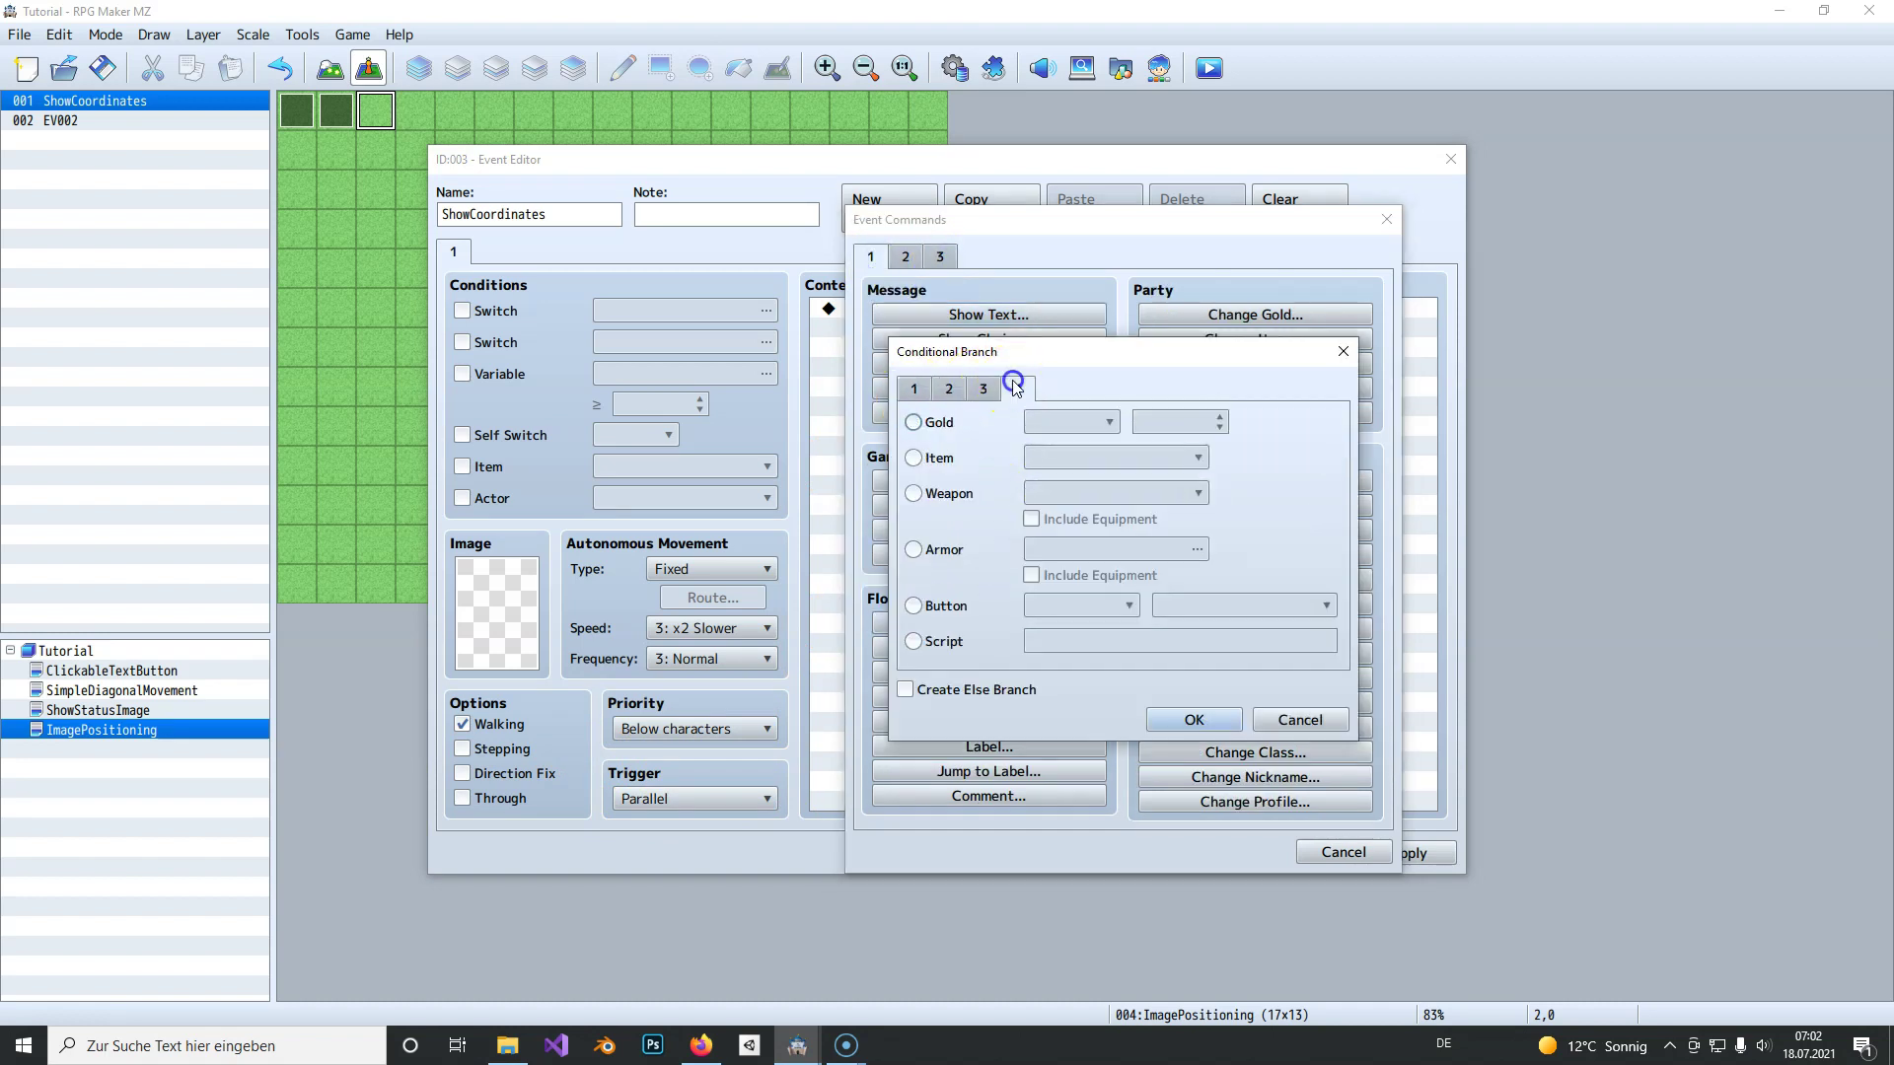
{"action": "left_click", "coordinate": [947, 606]}
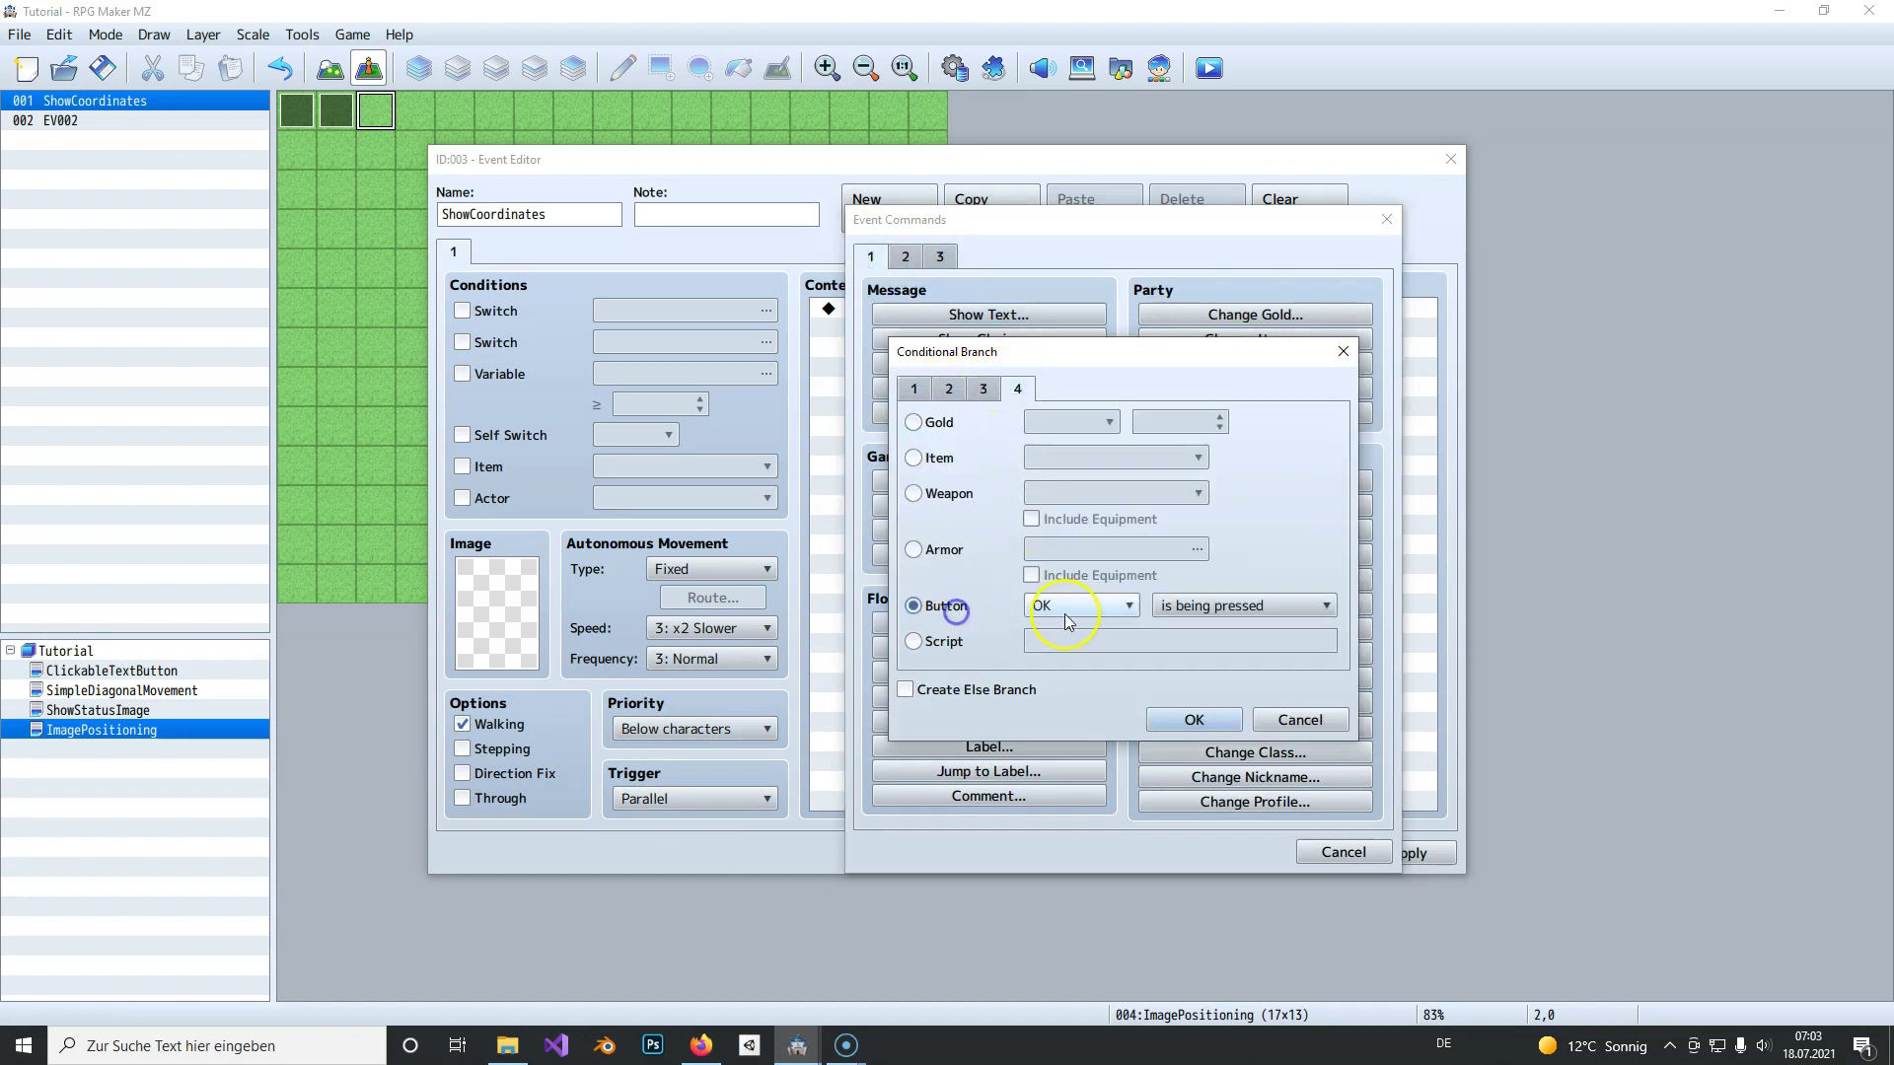
{"action": "left_click", "coordinate": [1194, 720]}
Step: Add a Show Text command inside the OK branch with the lines "x: \V[5]" and "y: \V[6]"
{"action": "double_click", "coordinate": [938, 332]}
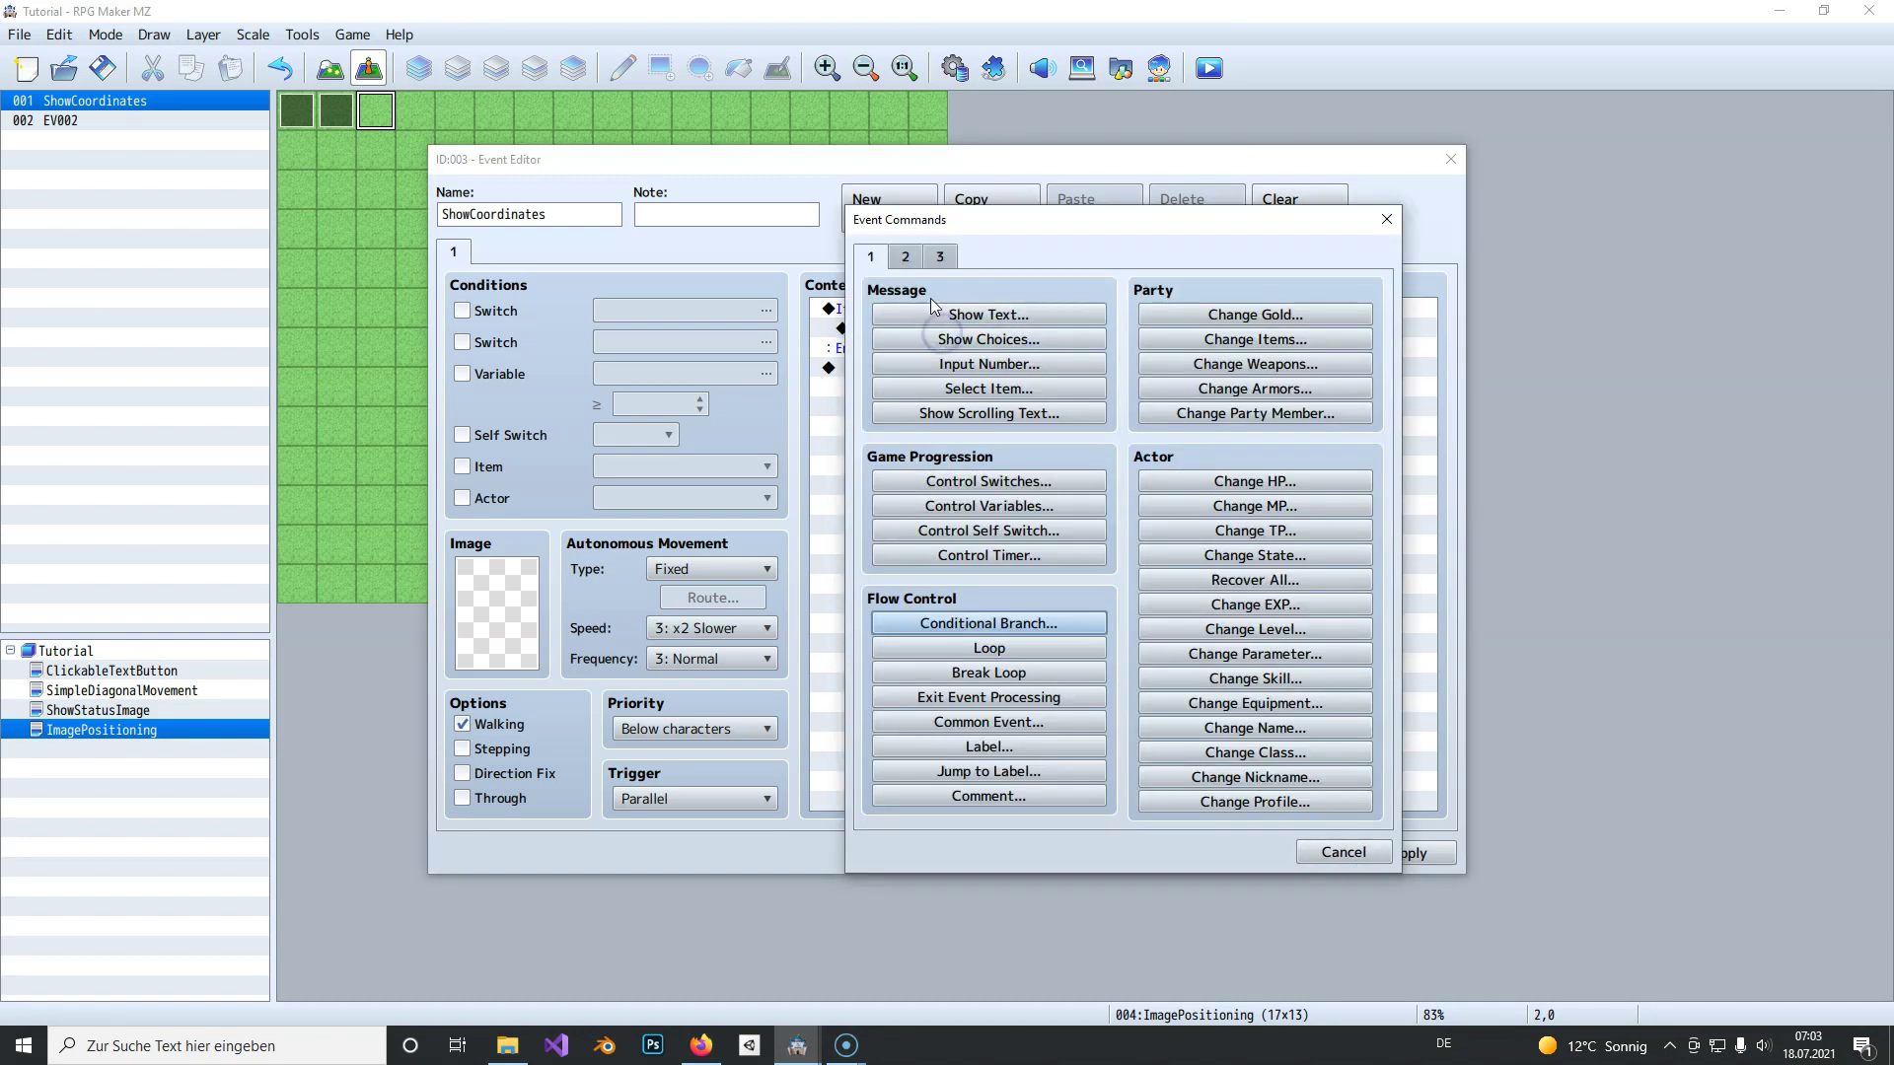
{"action": "left_click", "coordinate": [935, 314]}
{"action": "left_click", "coordinate": [998, 493]}
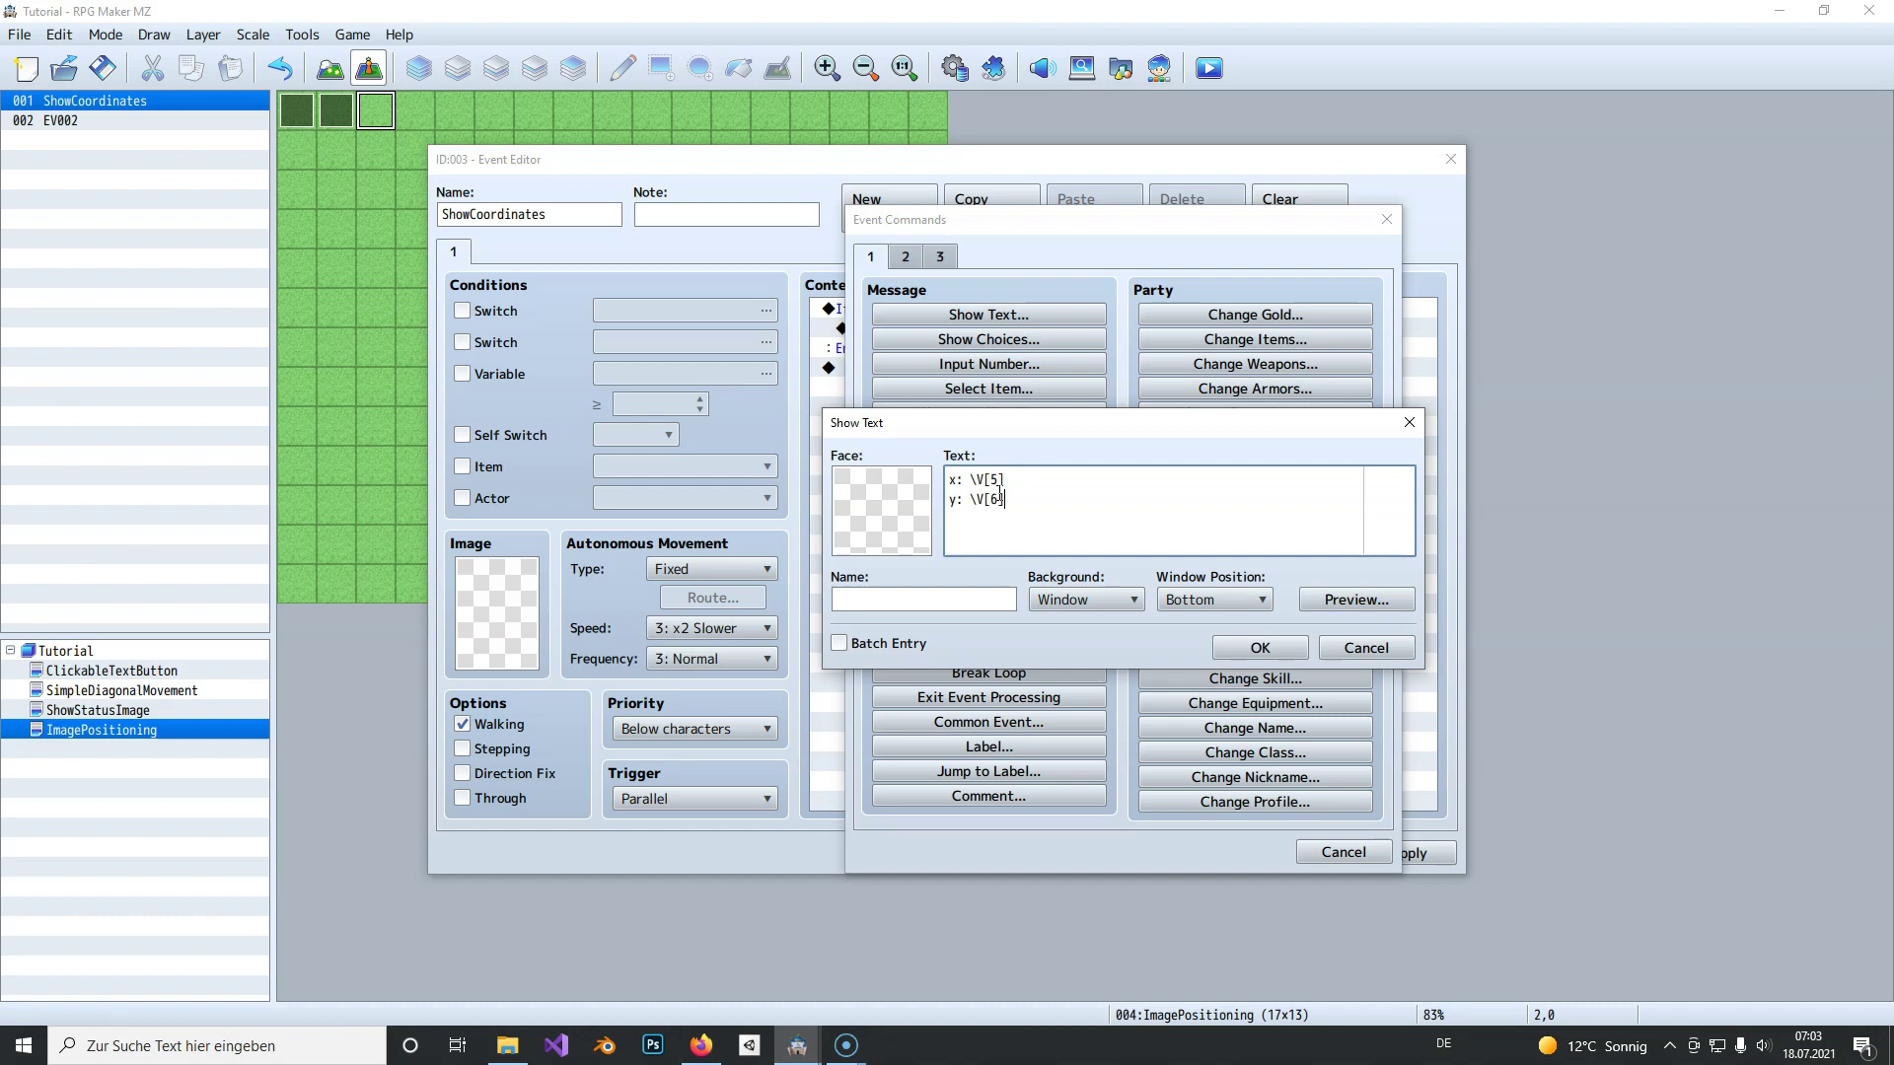
{"action": "left_click", "coordinate": [1259, 647]}
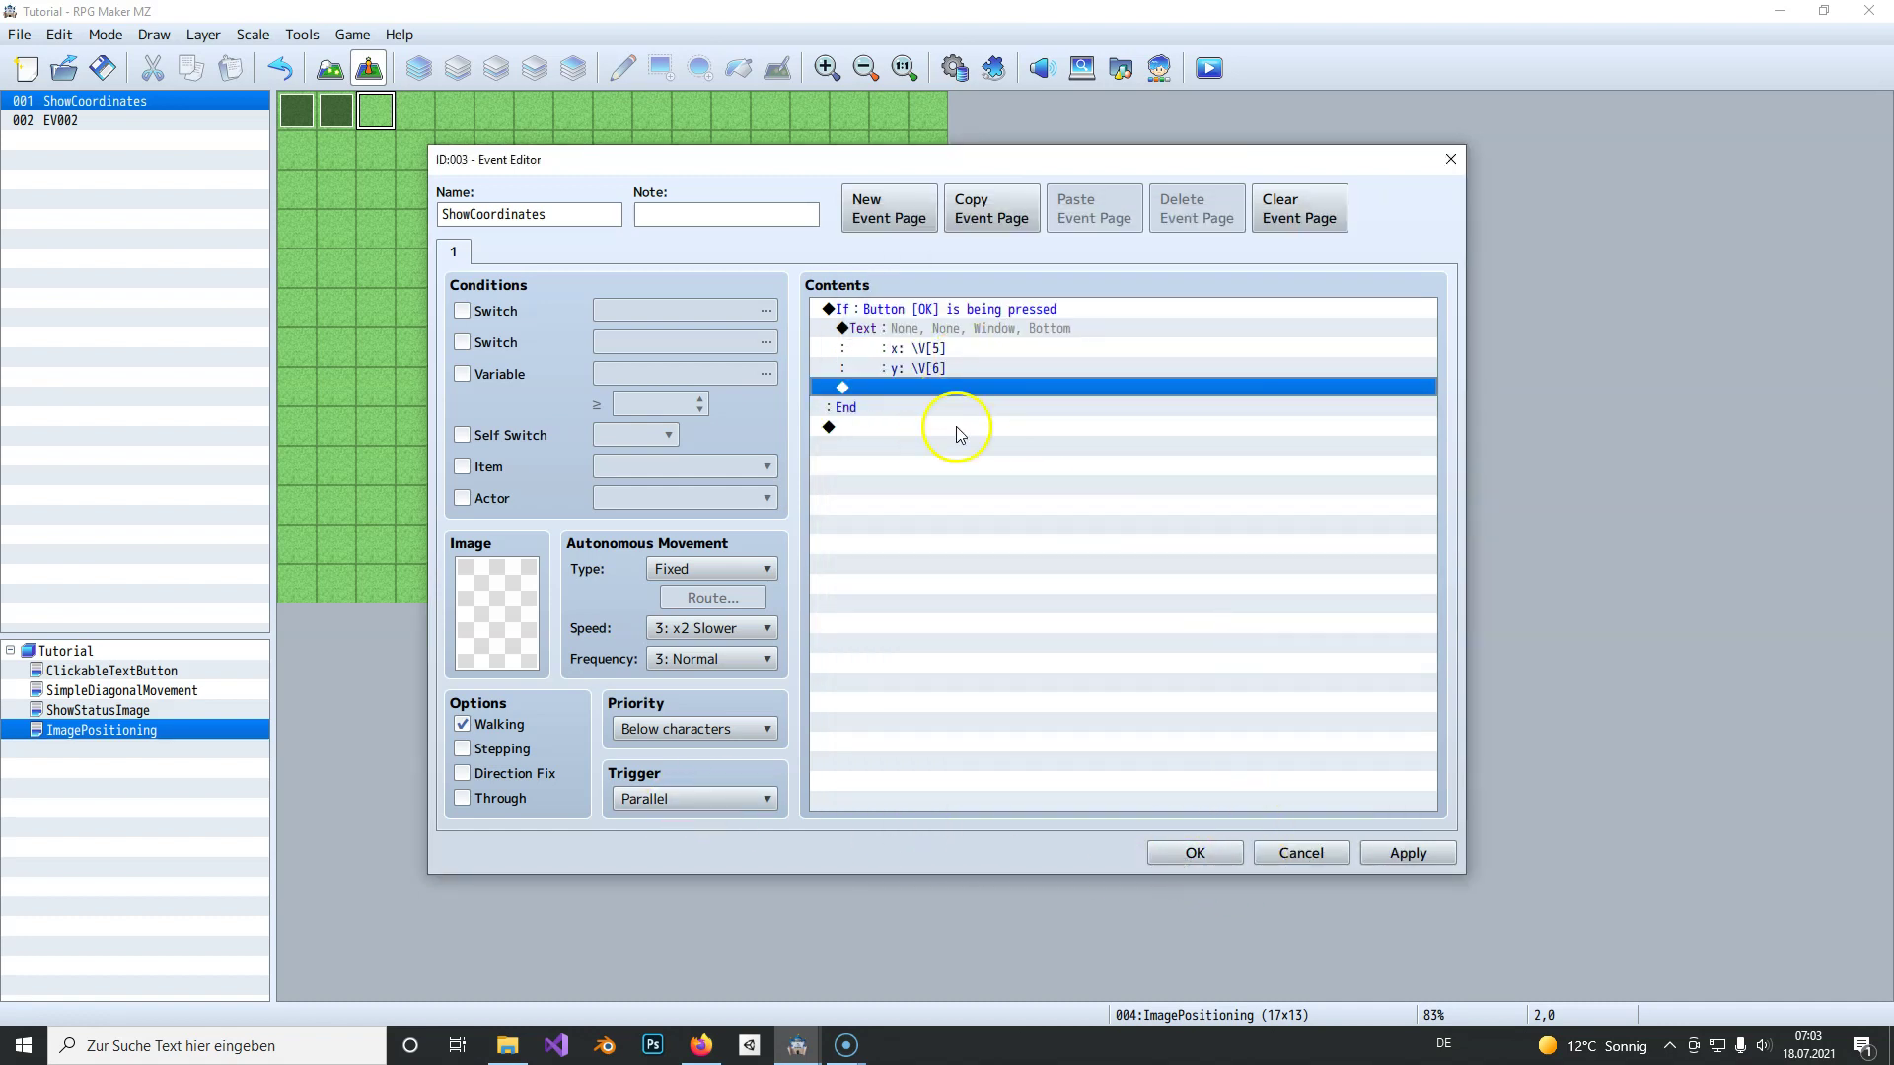
{"action": "left_click", "coordinate": [893, 426]}
{"action": "left_click", "coordinate": [958, 389]}
{"action": "double_click", "coordinate": [962, 389]}
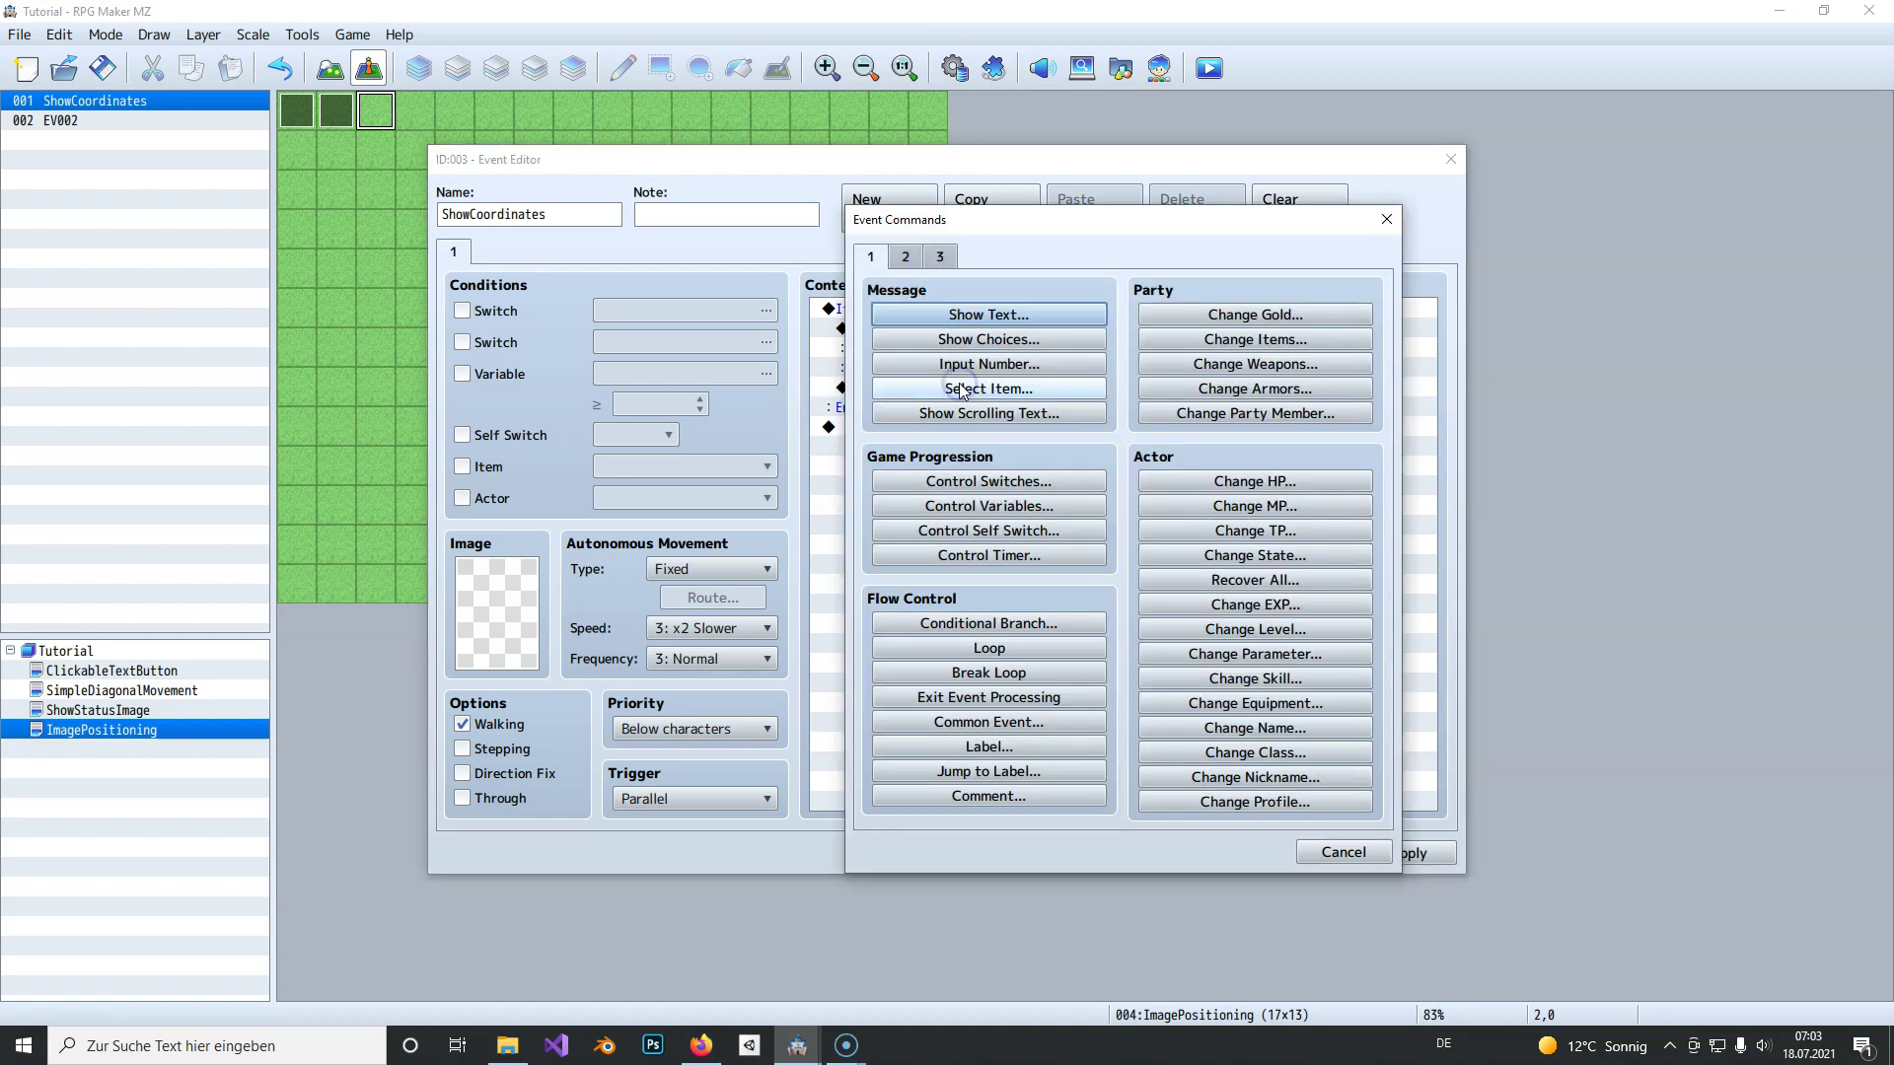
{"action": "left_click", "coordinate": [1333, 850]}
Step: Add a Wait command of 30 frames after the OK button conditional branch in the new event
{"action": "double_click", "coordinate": [892, 426]}
{"action": "left_click", "coordinate": [905, 256]}
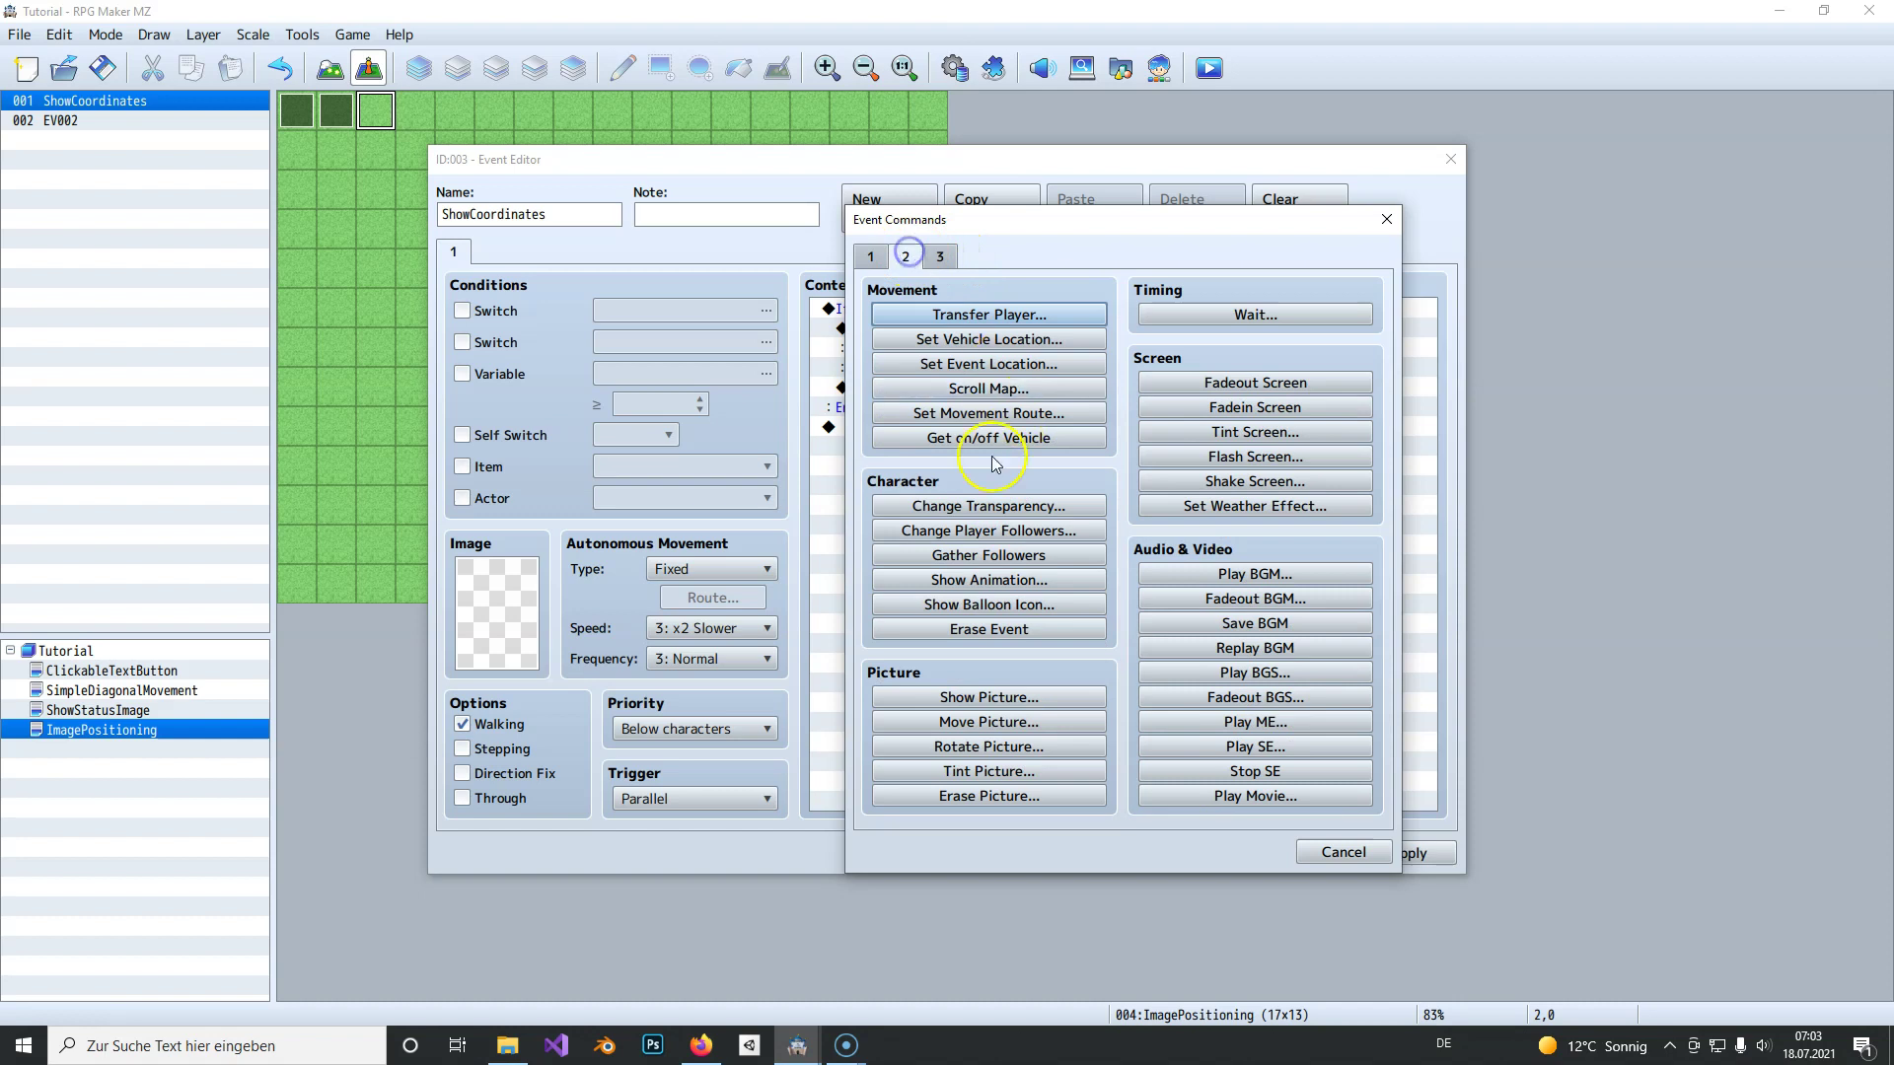
{"action": "left_click", "coordinate": [1254, 313]}
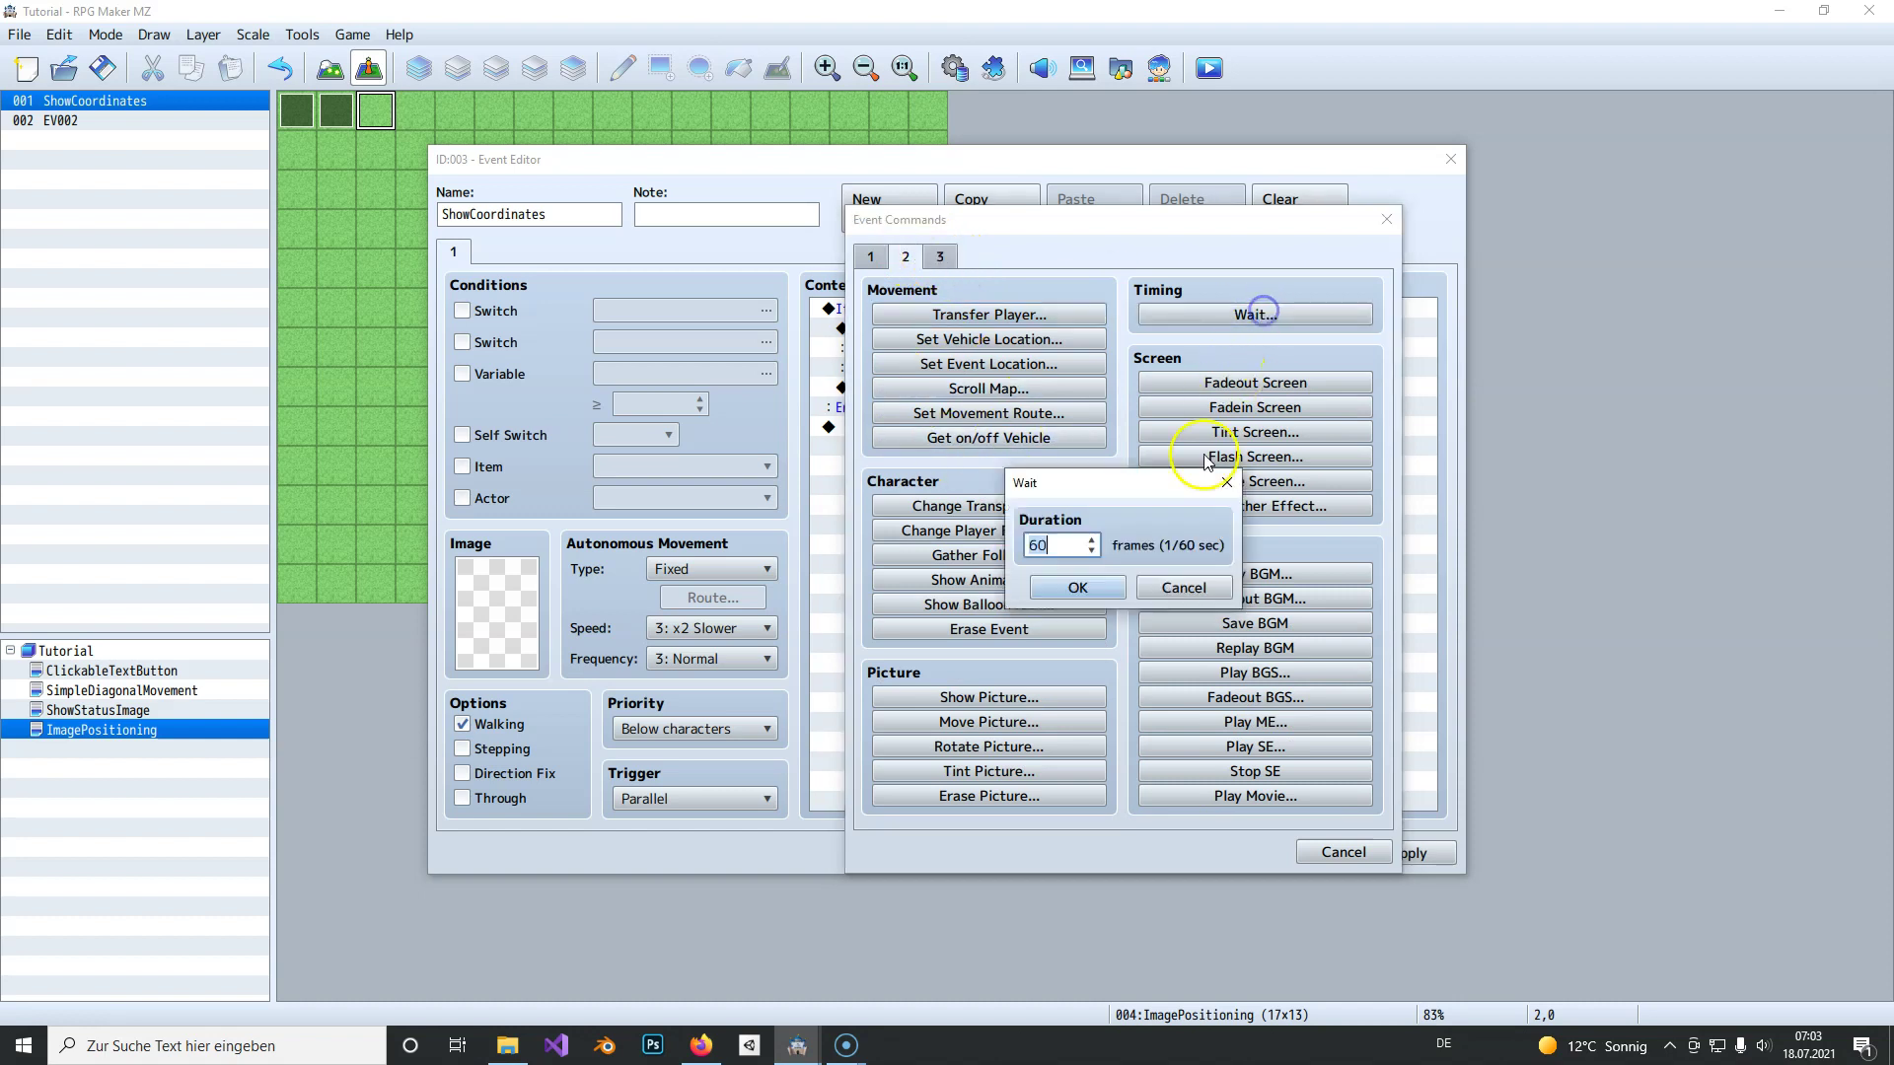
{"action": "type", "text": "51"}
{"action": "type", "text": "30"}
{"action": "left_click", "coordinate": [1047, 585]}
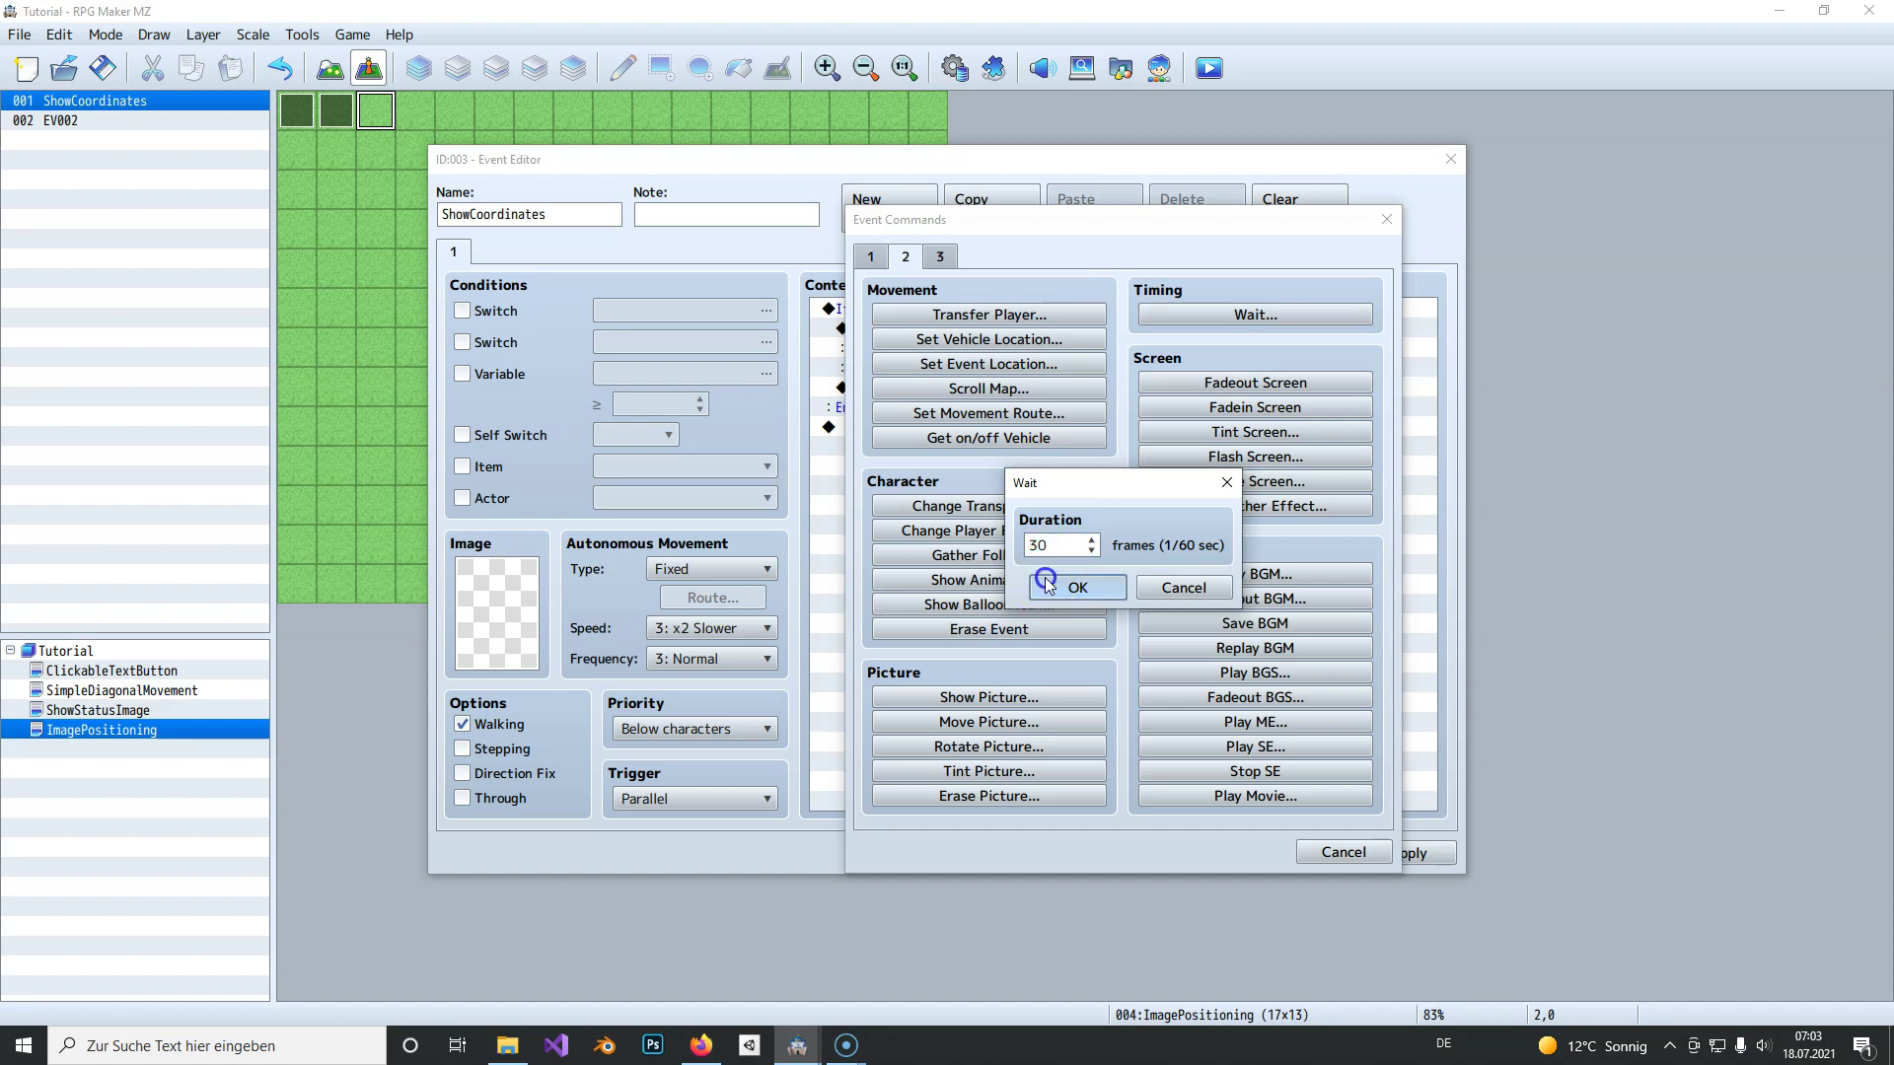
{"action": "left_click", "coordinate": [1175, 850]}
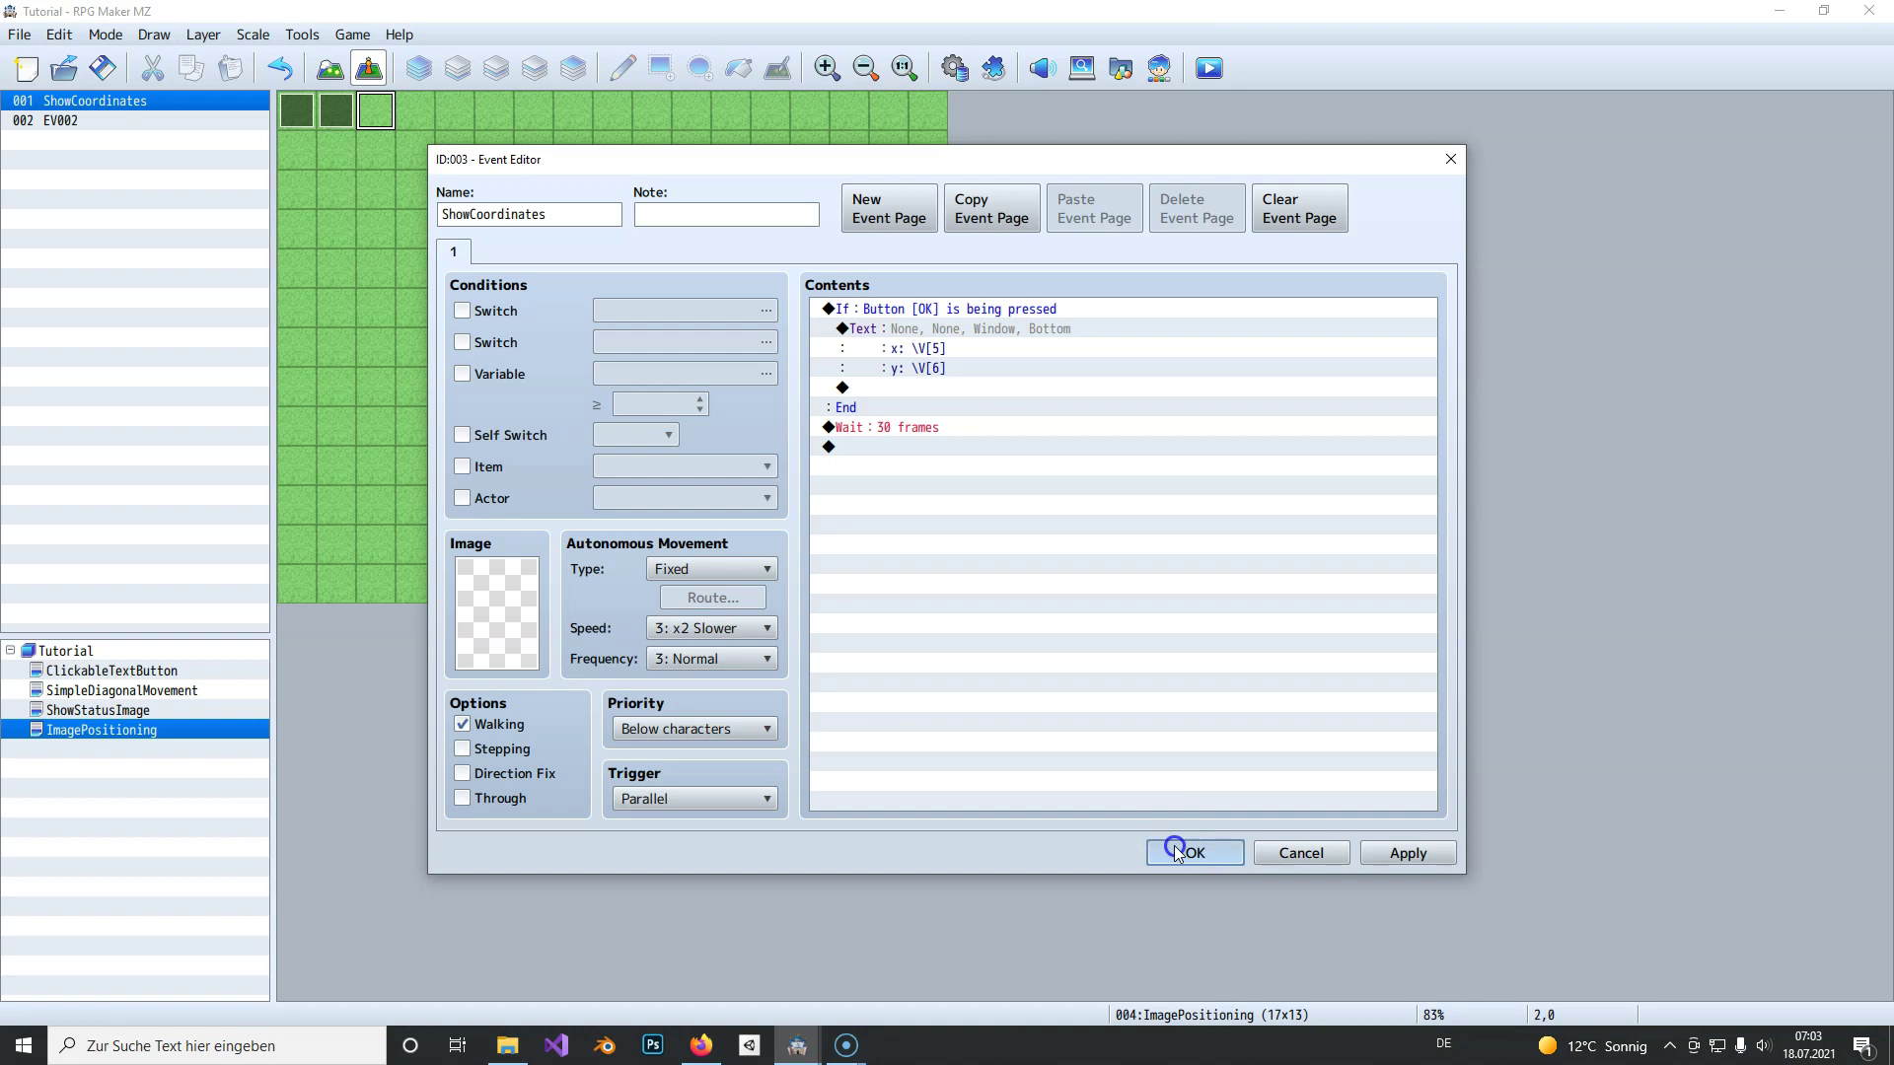
Step: Move the Wait command inside the OK branch below the coordinate text and save the event
{"action": "left_click", "coordinate": [920, 431]}
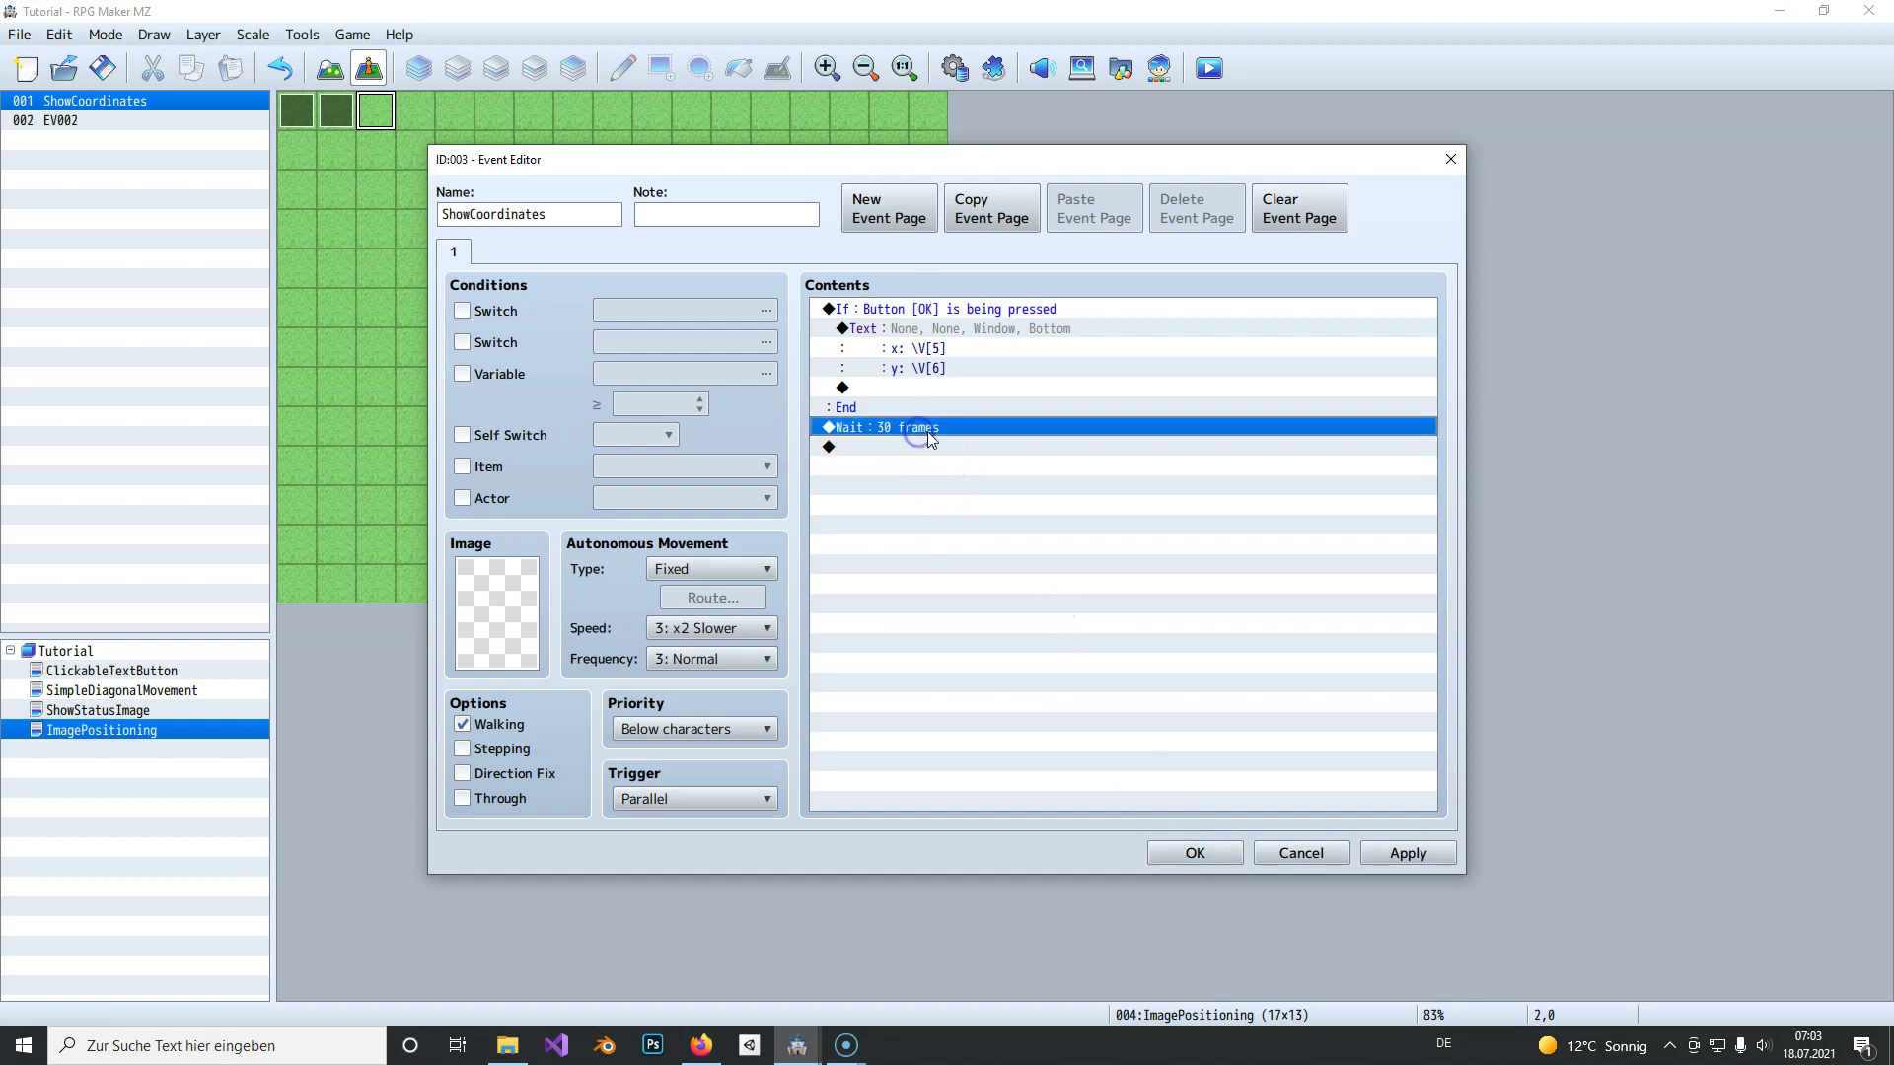
{"action": "key", "text": "ctrl+x"}
{"action": "left_click", "coordinate": [937, 387]}
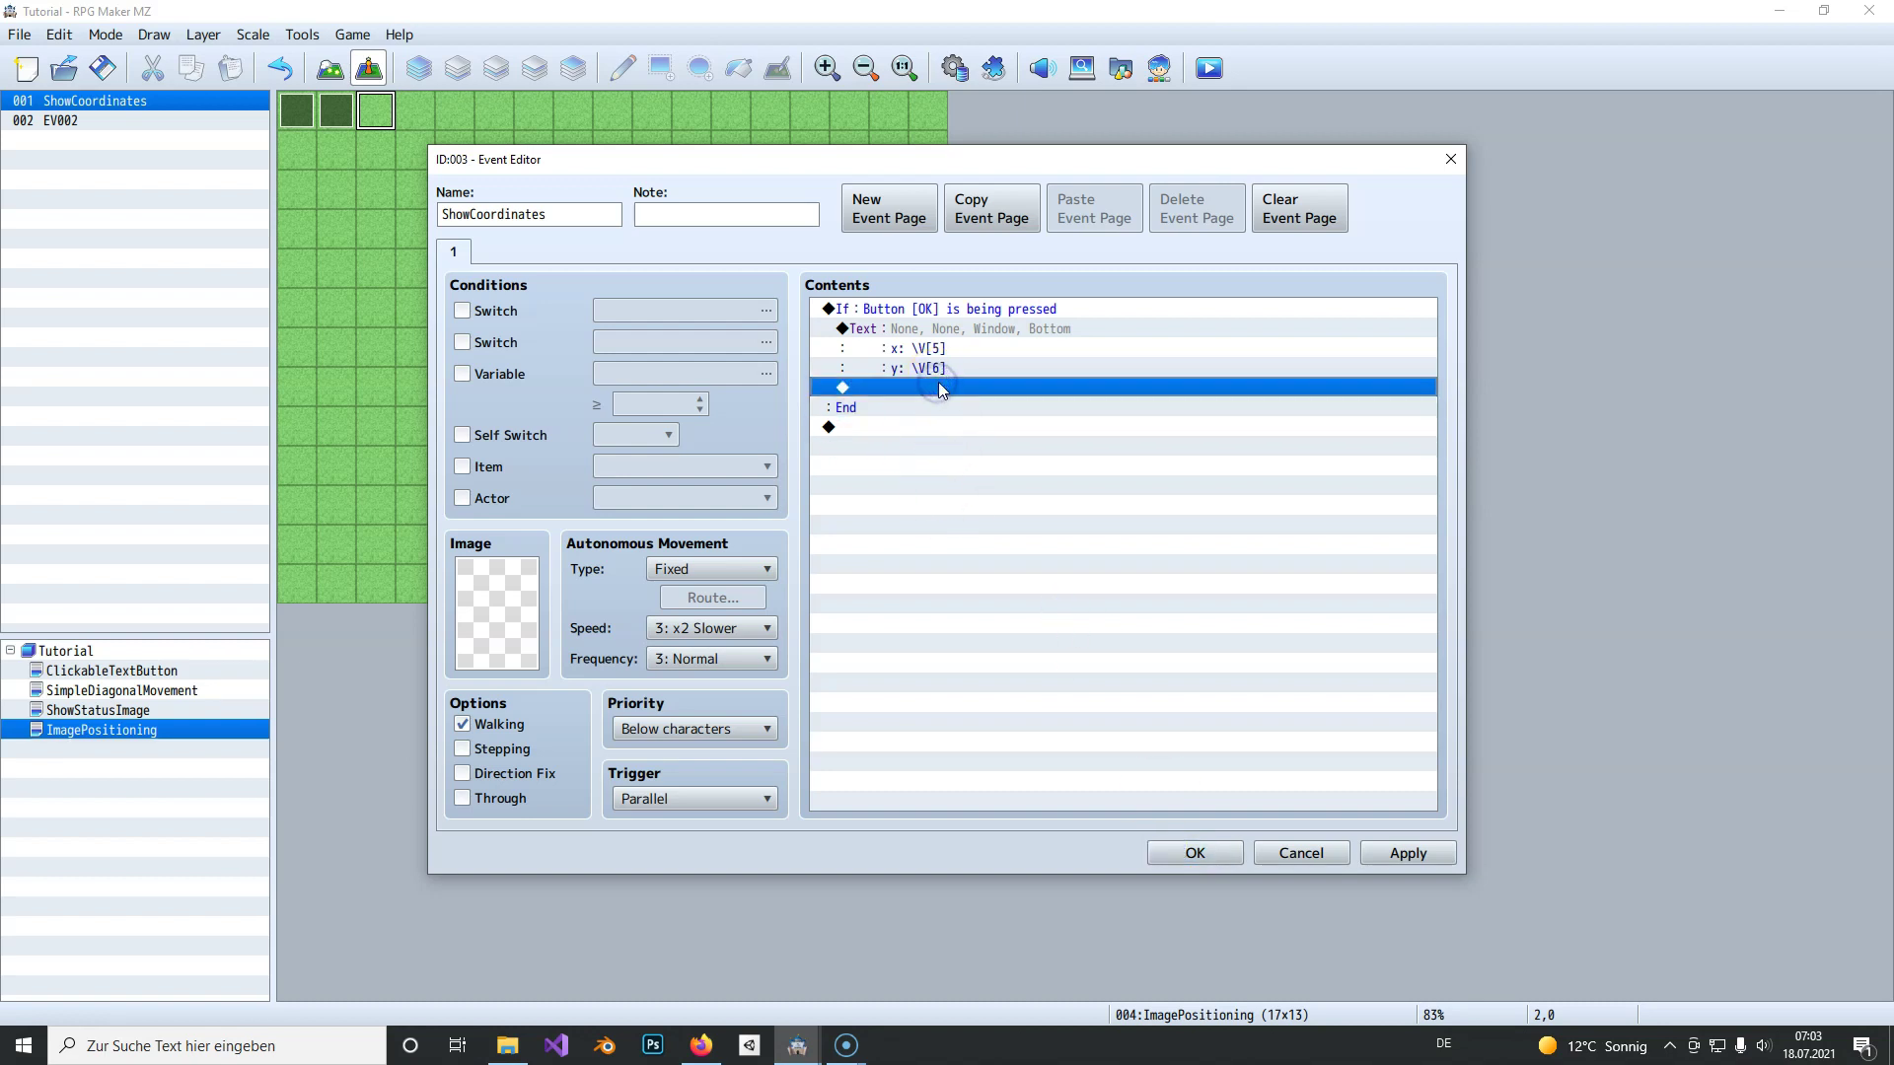
{"action": "key", "text": "ctrl+v"}
{"action": "left_click", "coordinate": [1160, 853]}
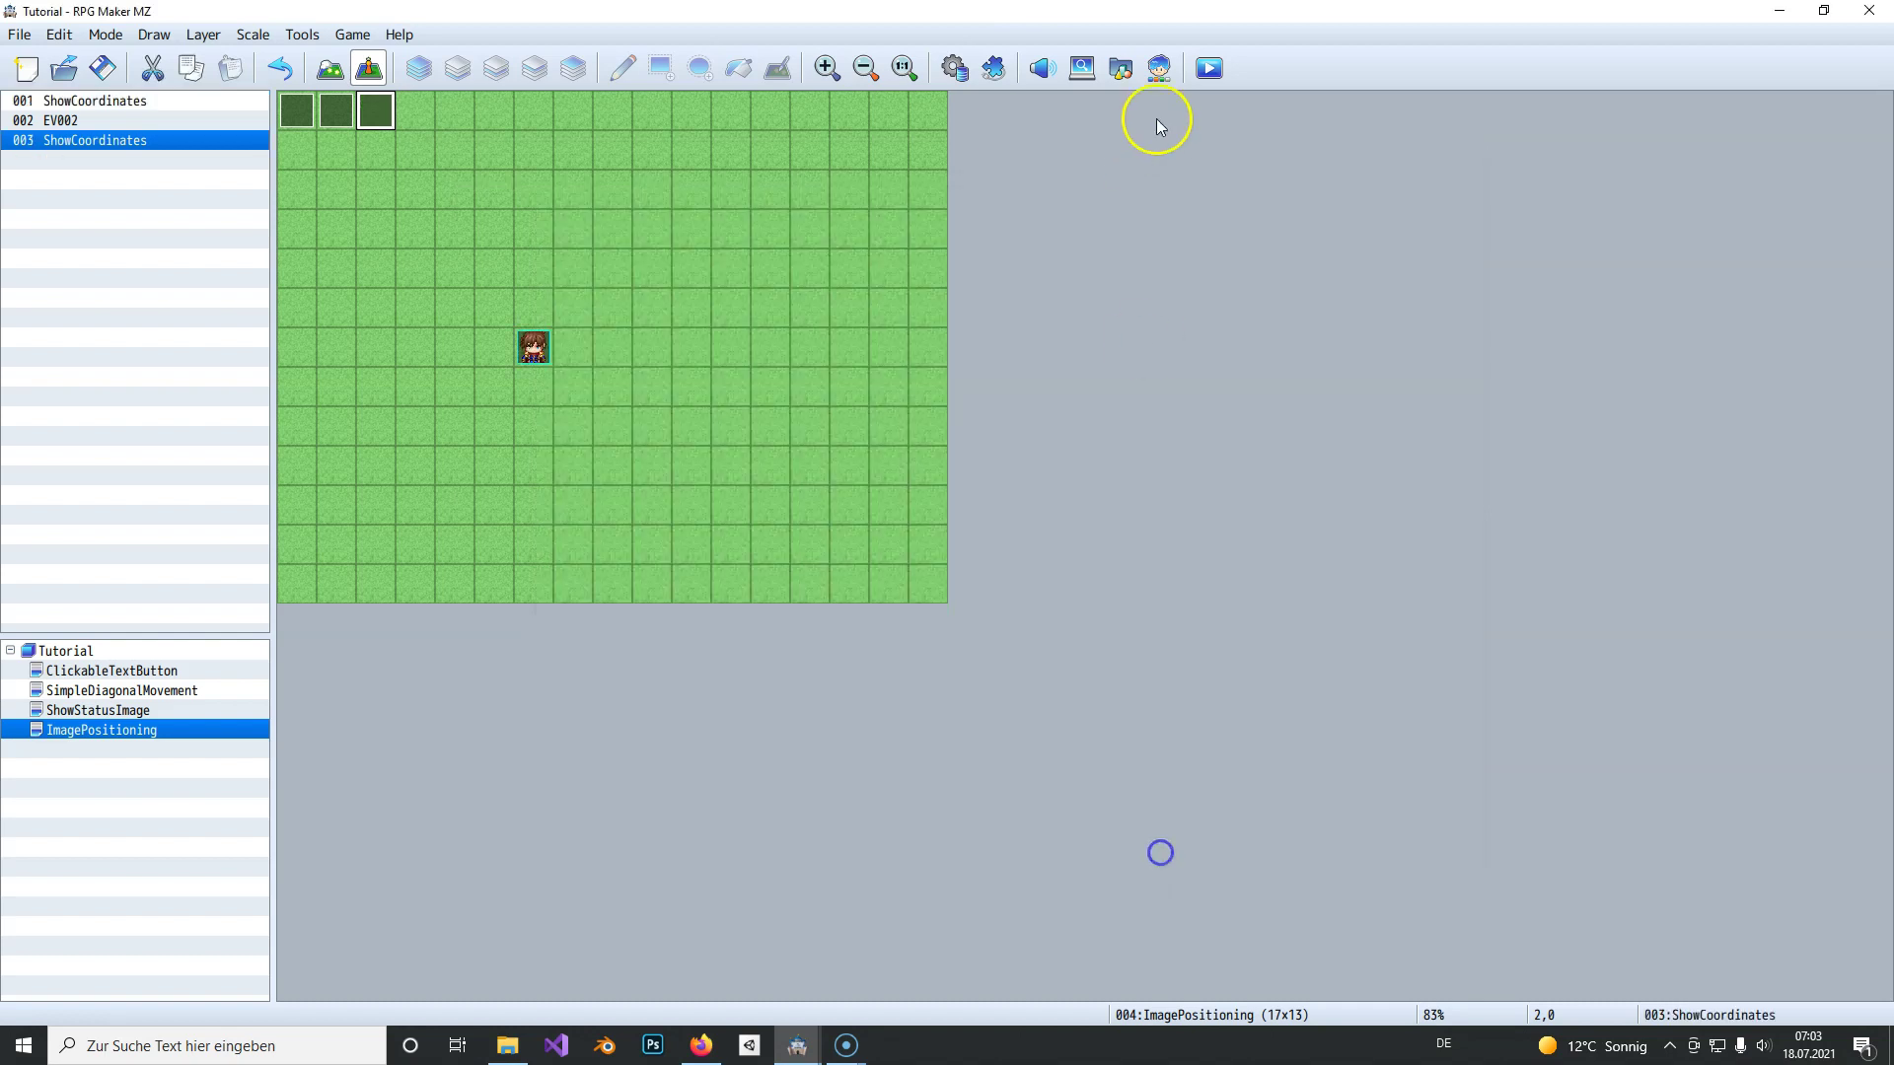
Step: Playtest a new game, move the picture down and right, and test the coordinate message with the OK button
{"action": "left_click", "coordinate": [1209, 68]}
{"action": "left_click", "coordinate": [919, 548]}
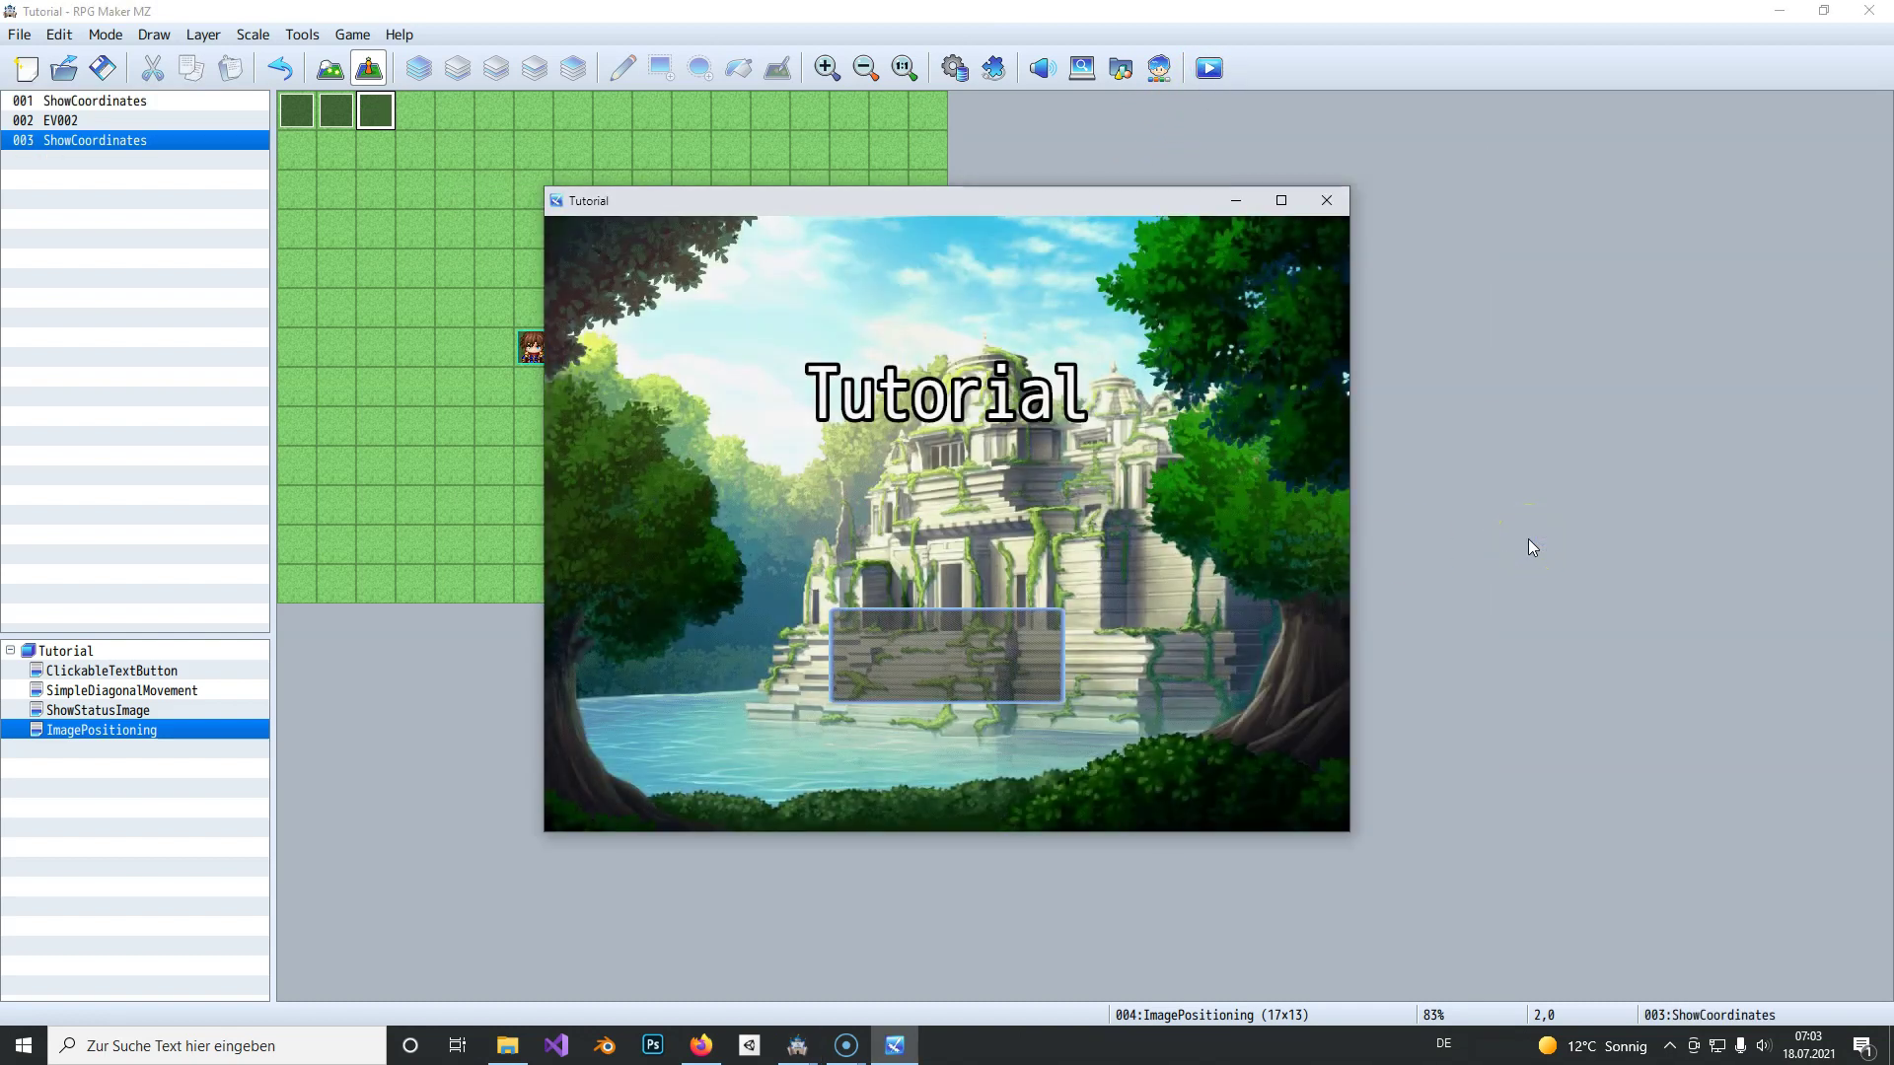
{"action": "key", "text": "Return"}
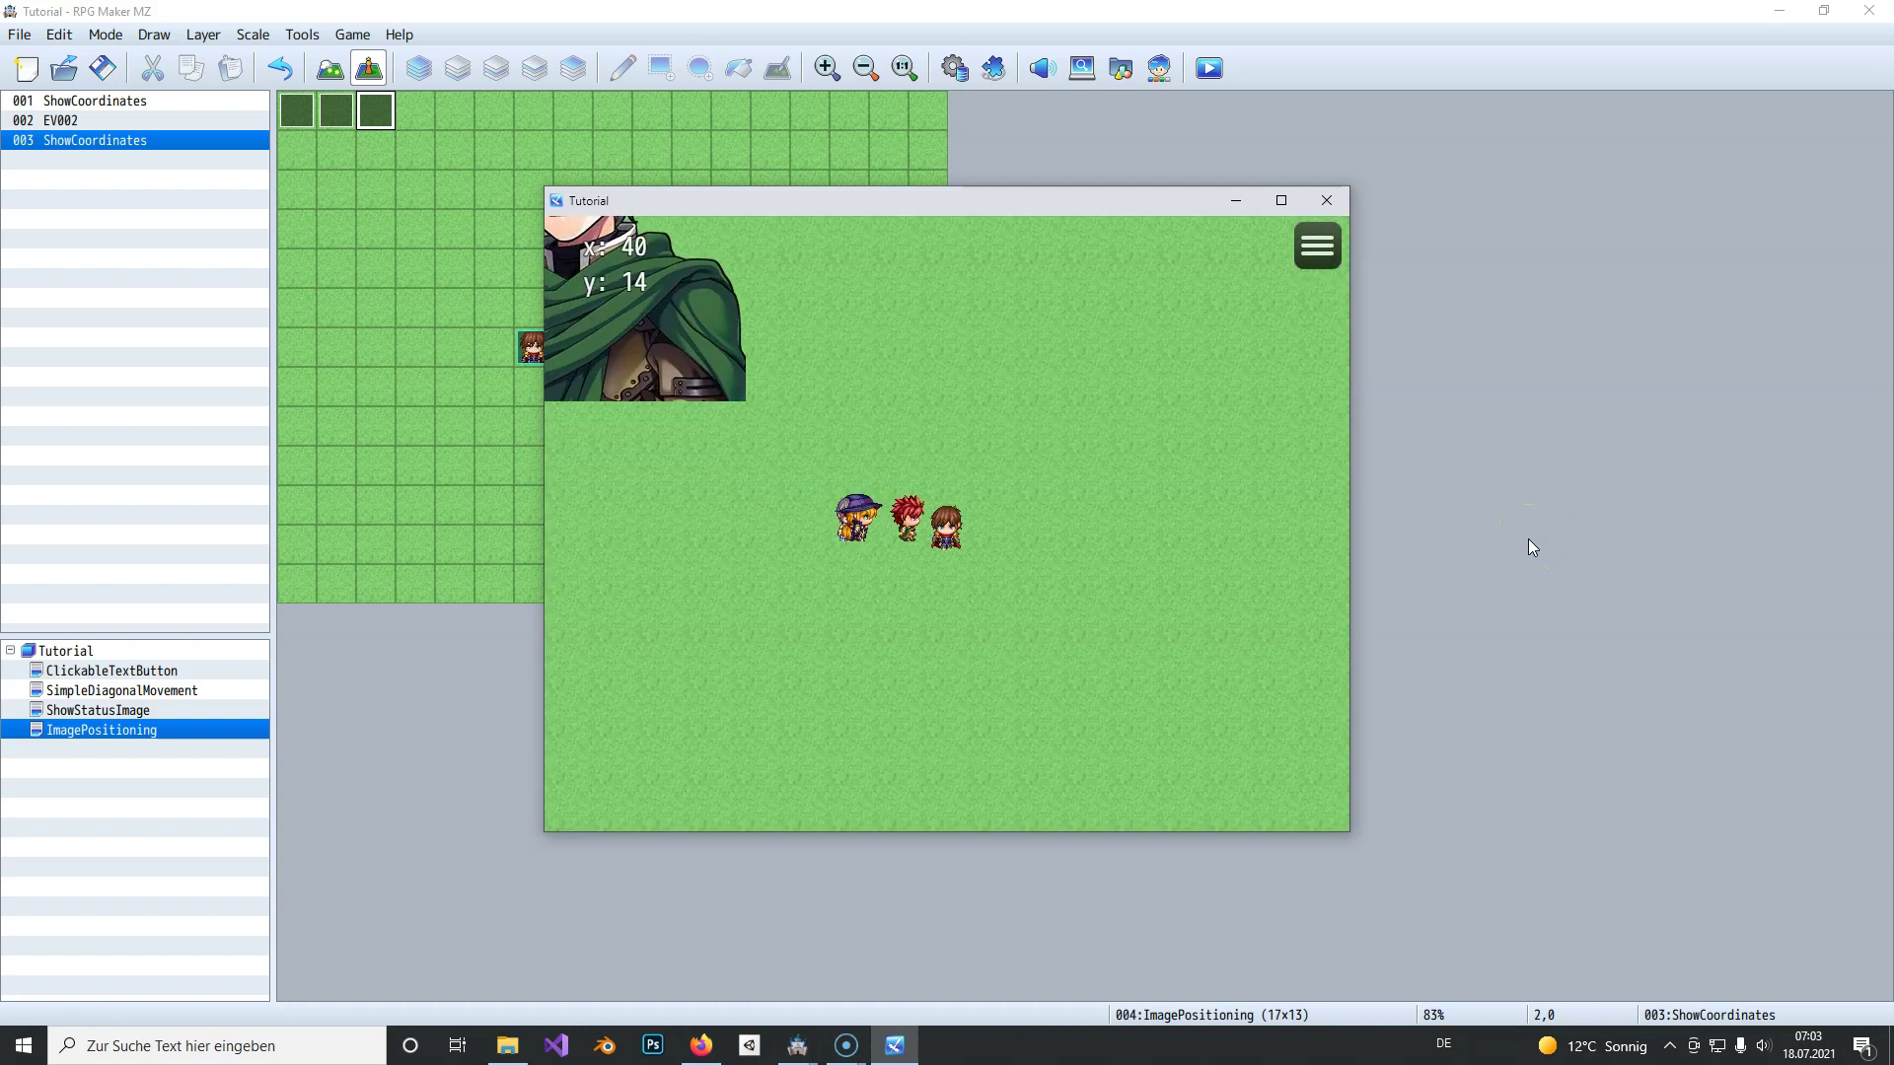
{"action": "key", "text": "Down"}
{"action": "key", "text": "Right"}
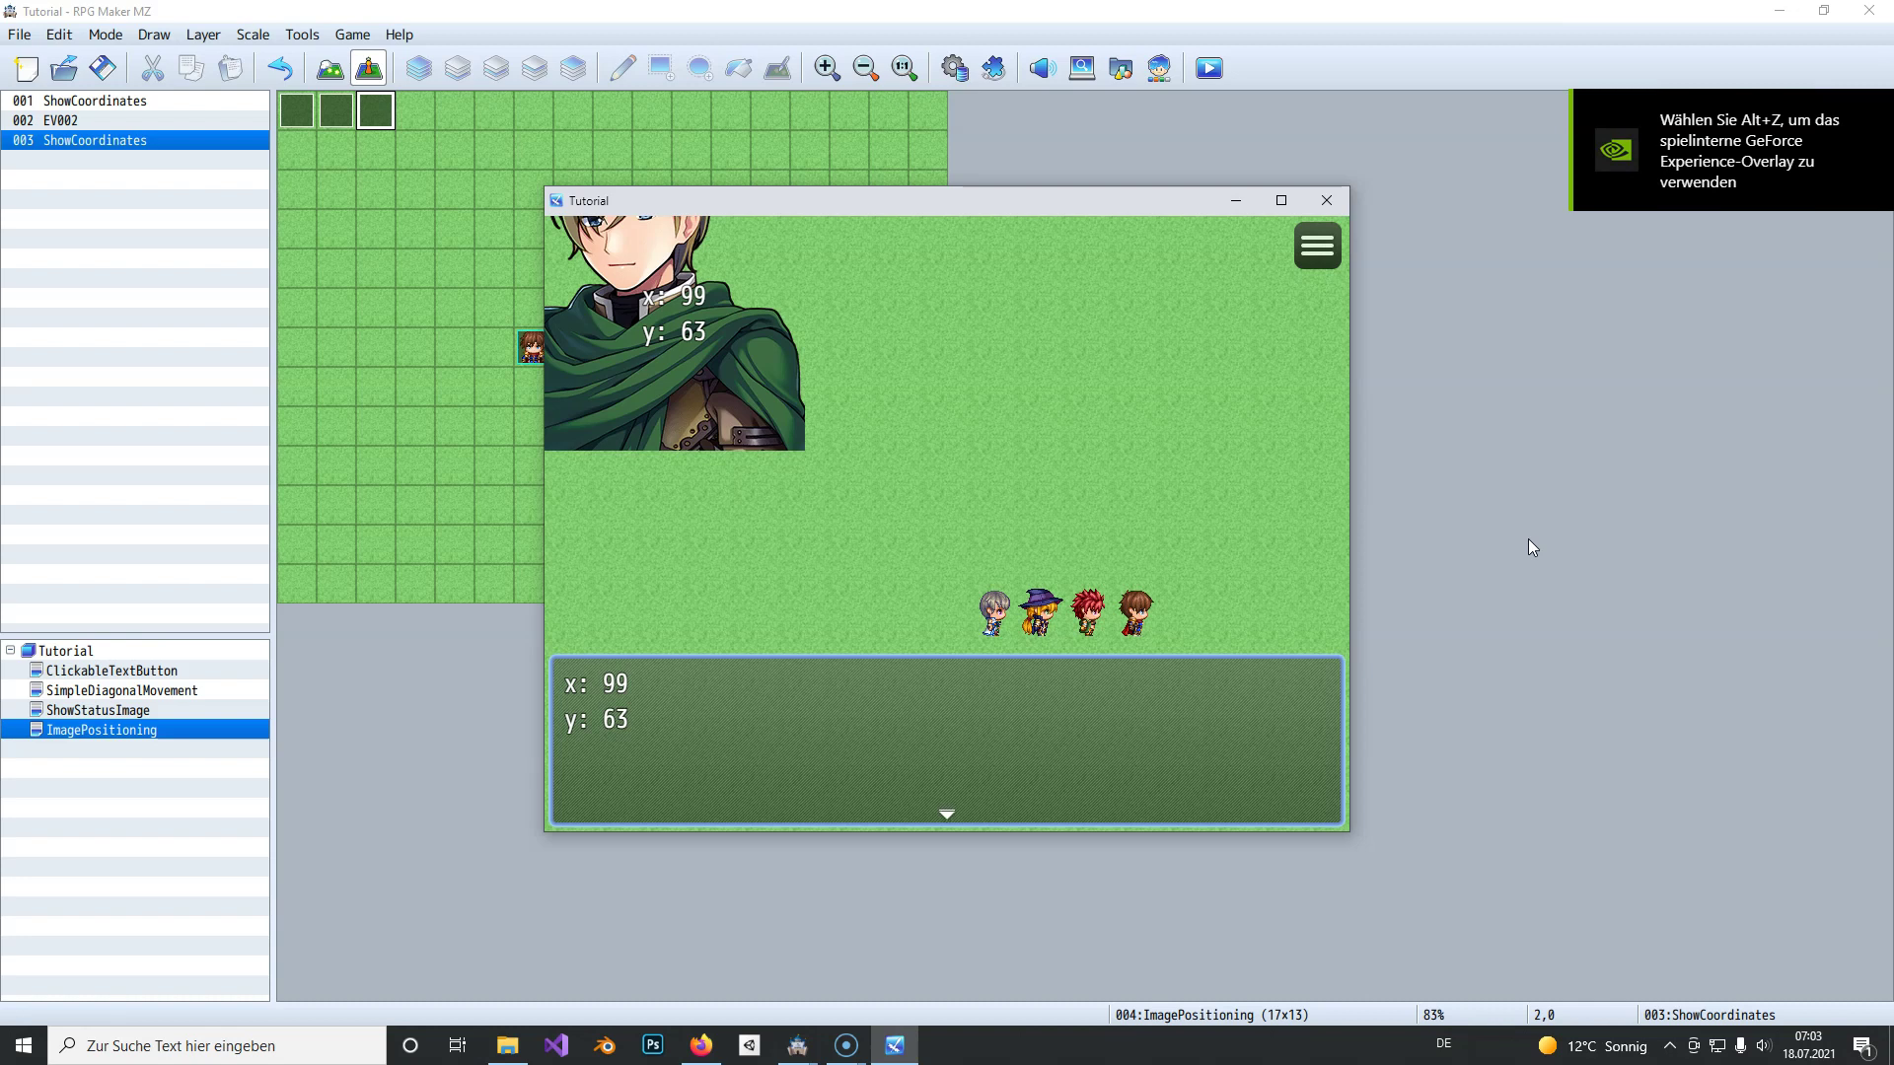
{"action": "key", "text": "Return"}
Step: Move the picture around to the middle of the game screen, check its coordinate message again, and end the playtest
{"action": "key", "text": "Up"}
{"action": "key", "text": "Left"}
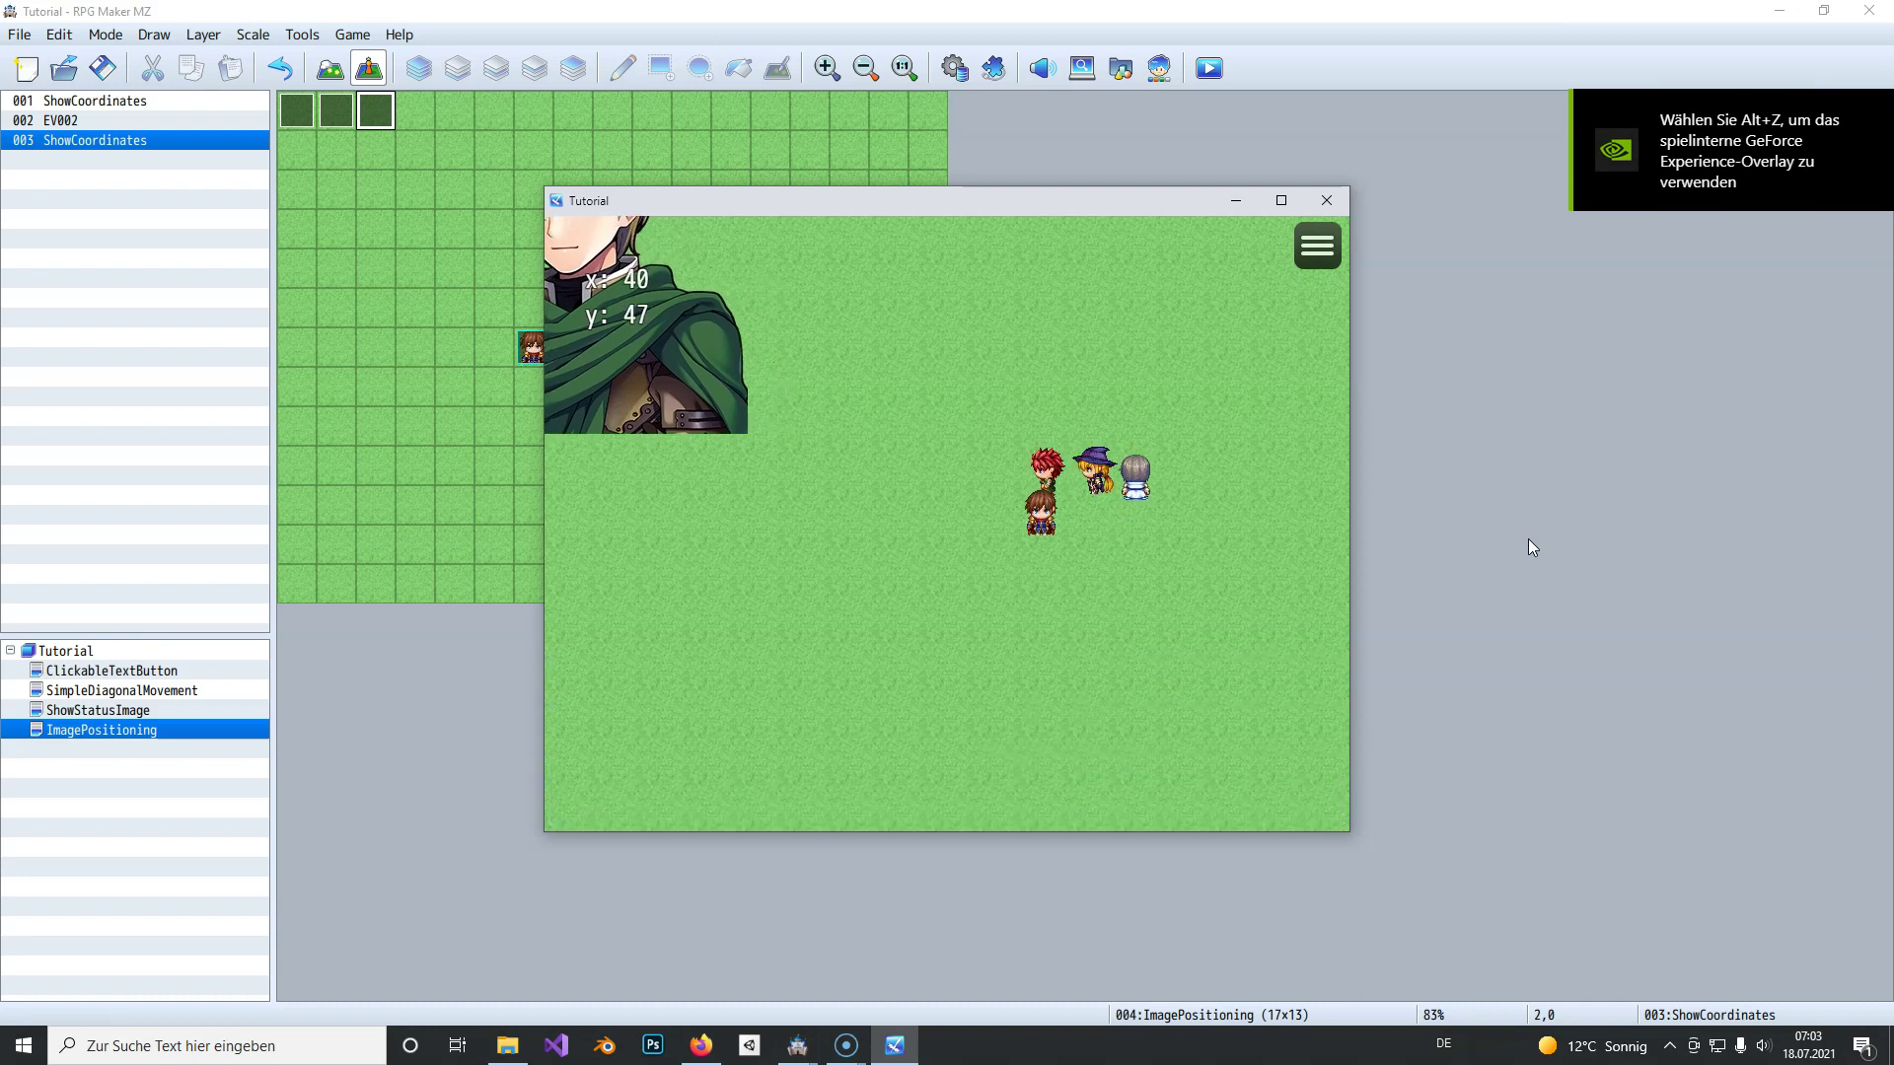
{"action": "key", "text": "Down"}
{"action": "key", "text": "Right"}
{"action": "key", "text": "Down"}
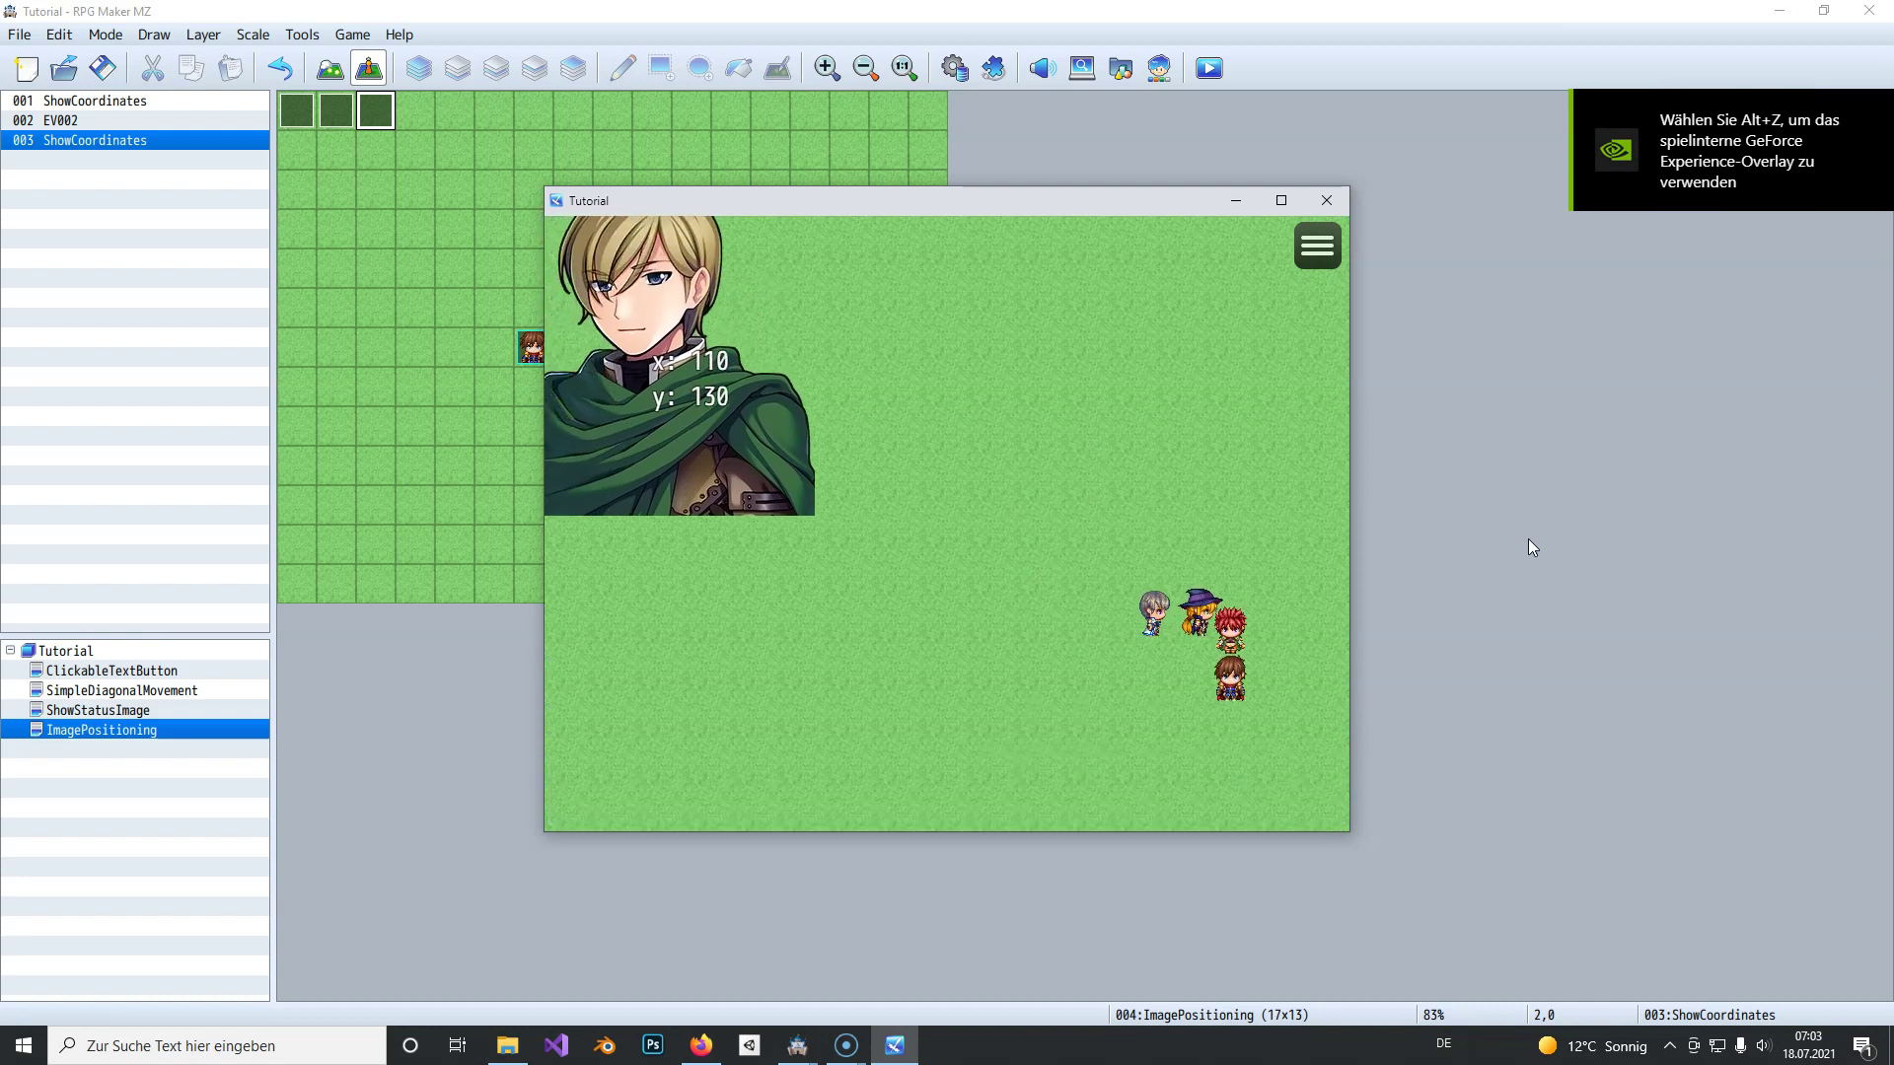
{"action": "key", "text": "Down"}
{"action": "key", "text": "Right"}
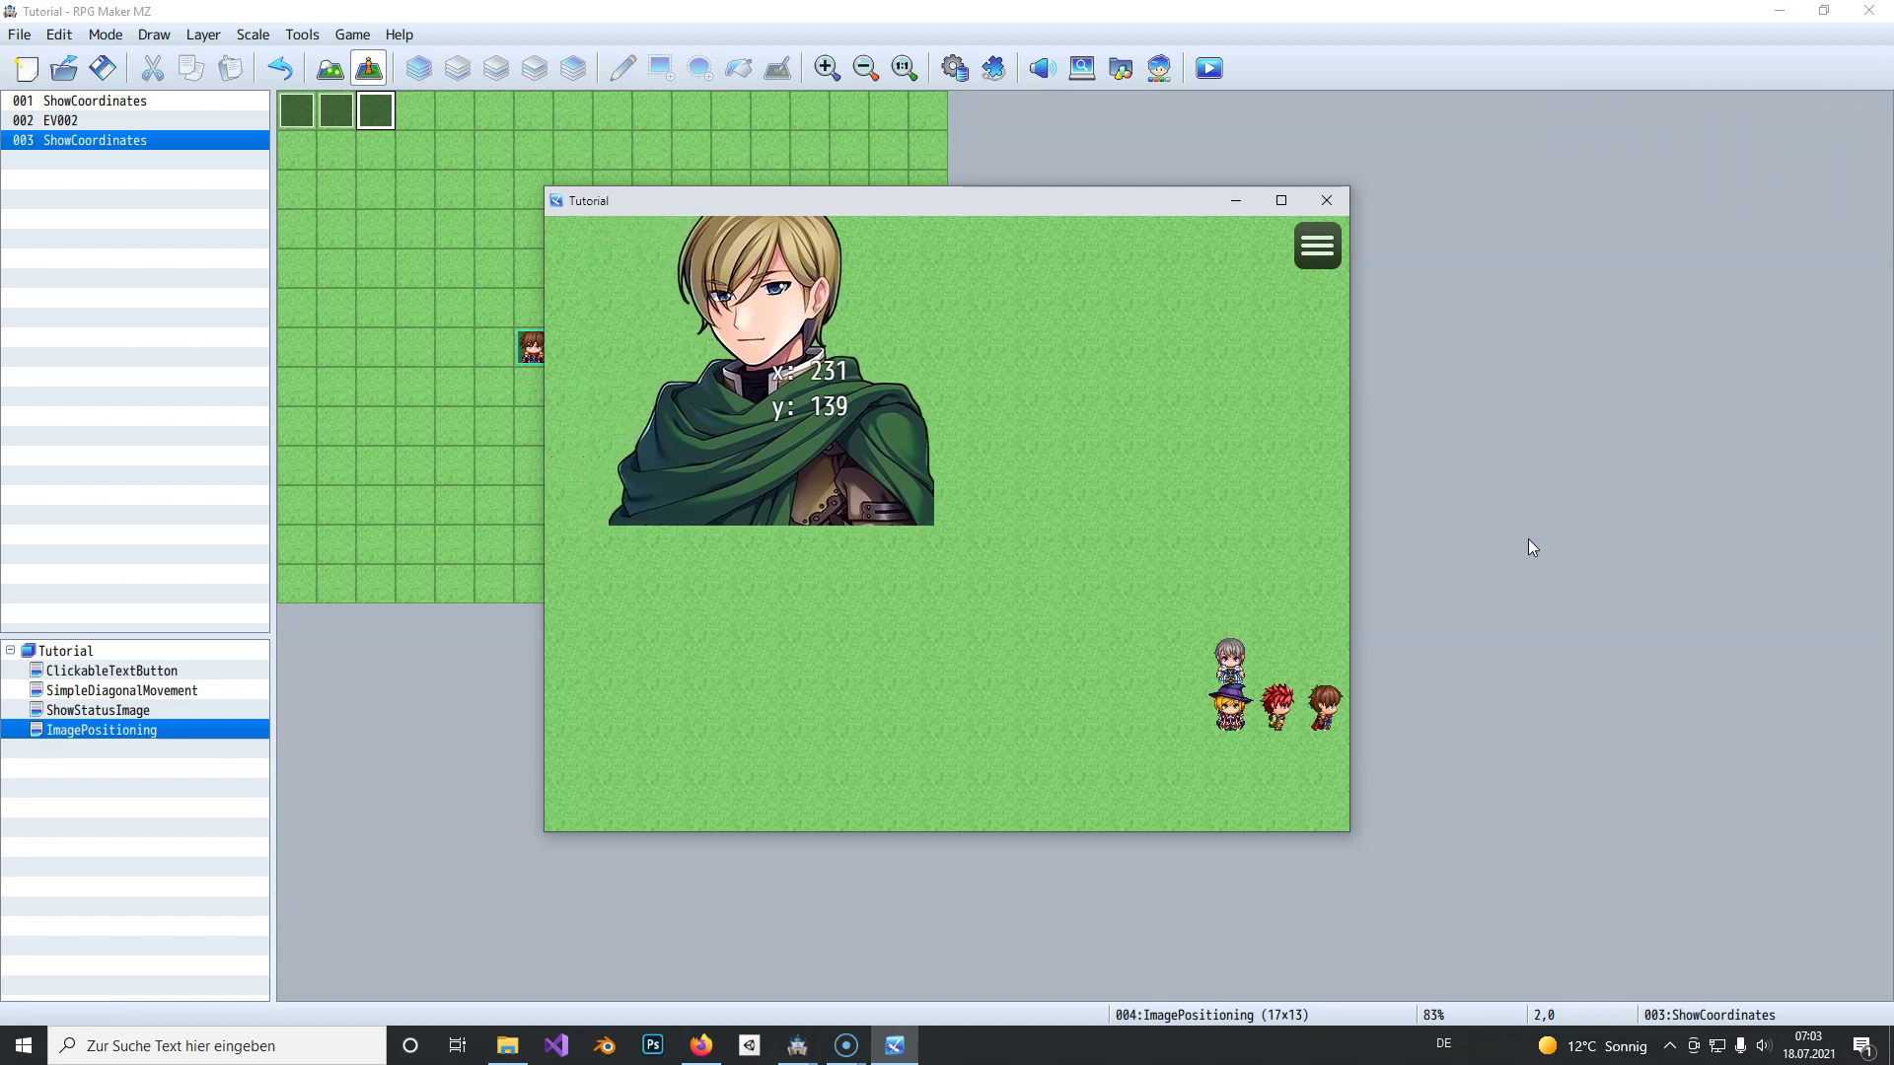
{"action": "key", "text": "Down"}
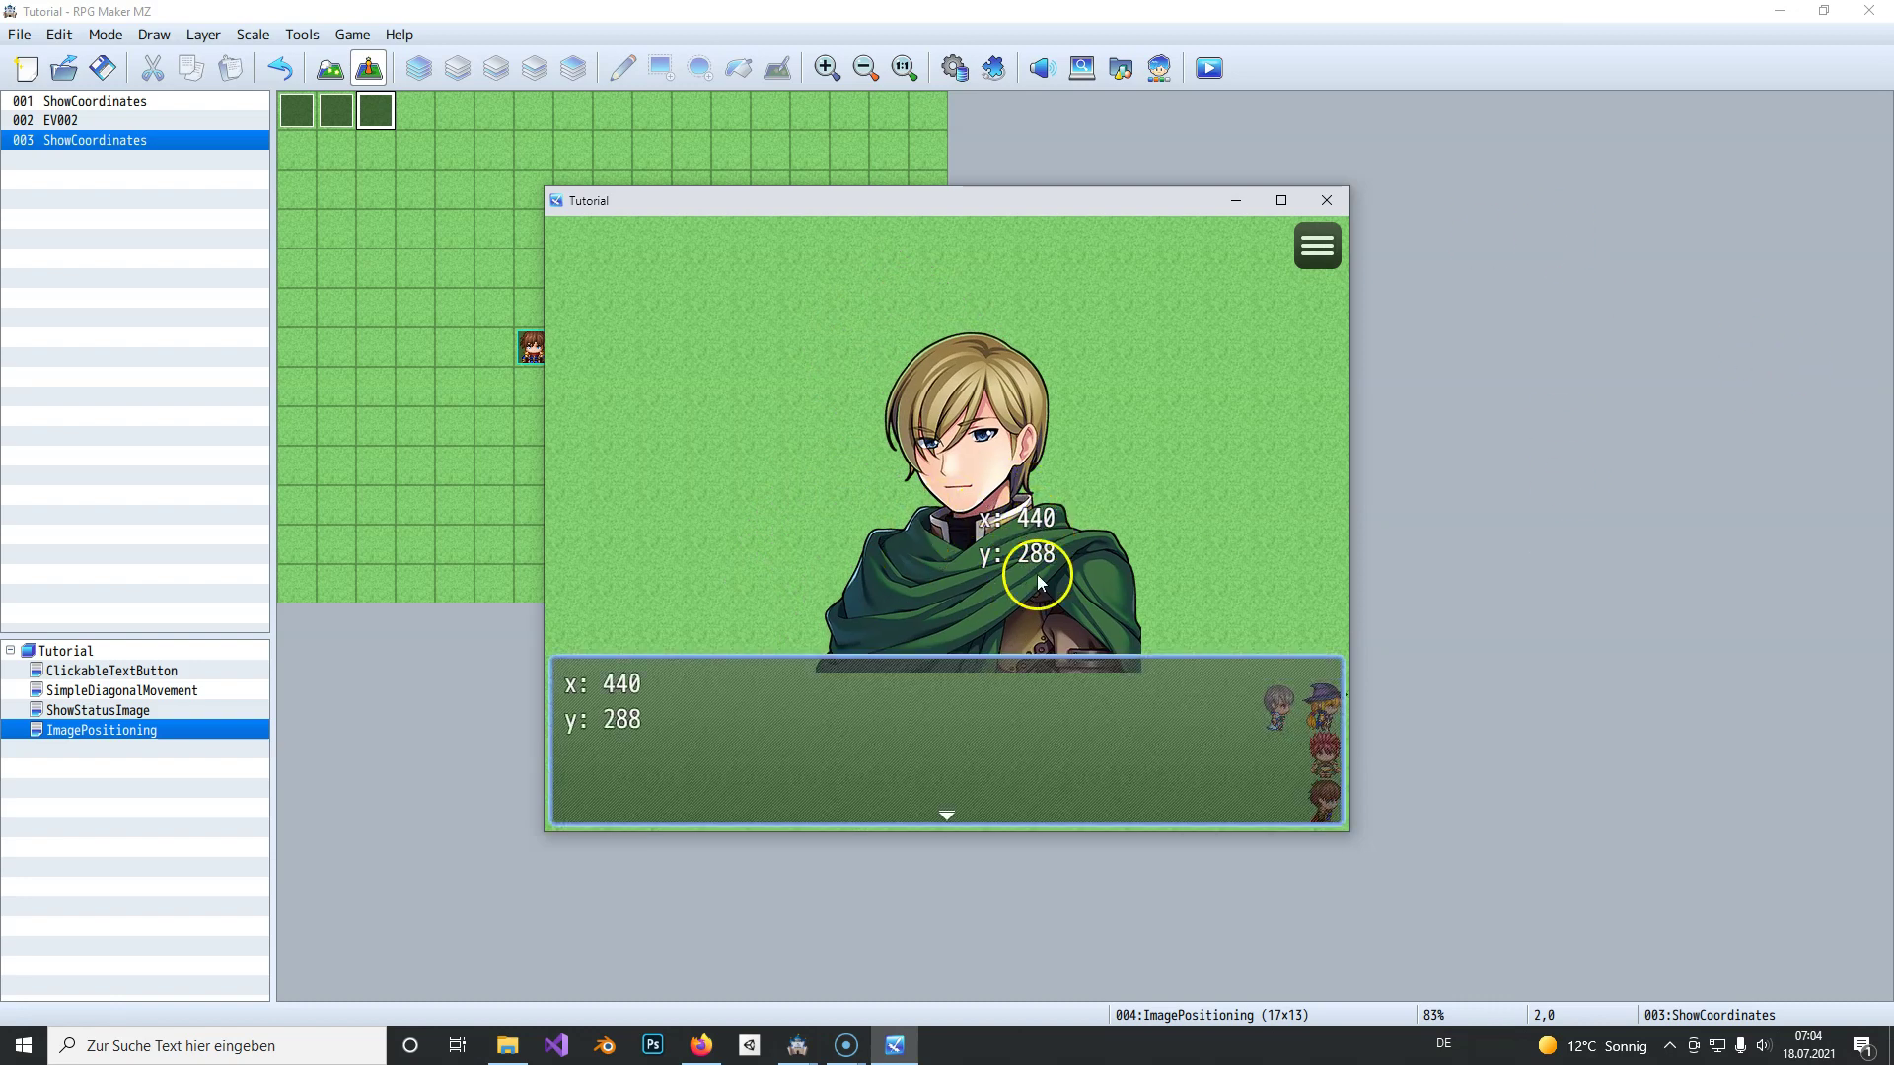
{"action": "left_click", "coordinate": [1090, 607]}
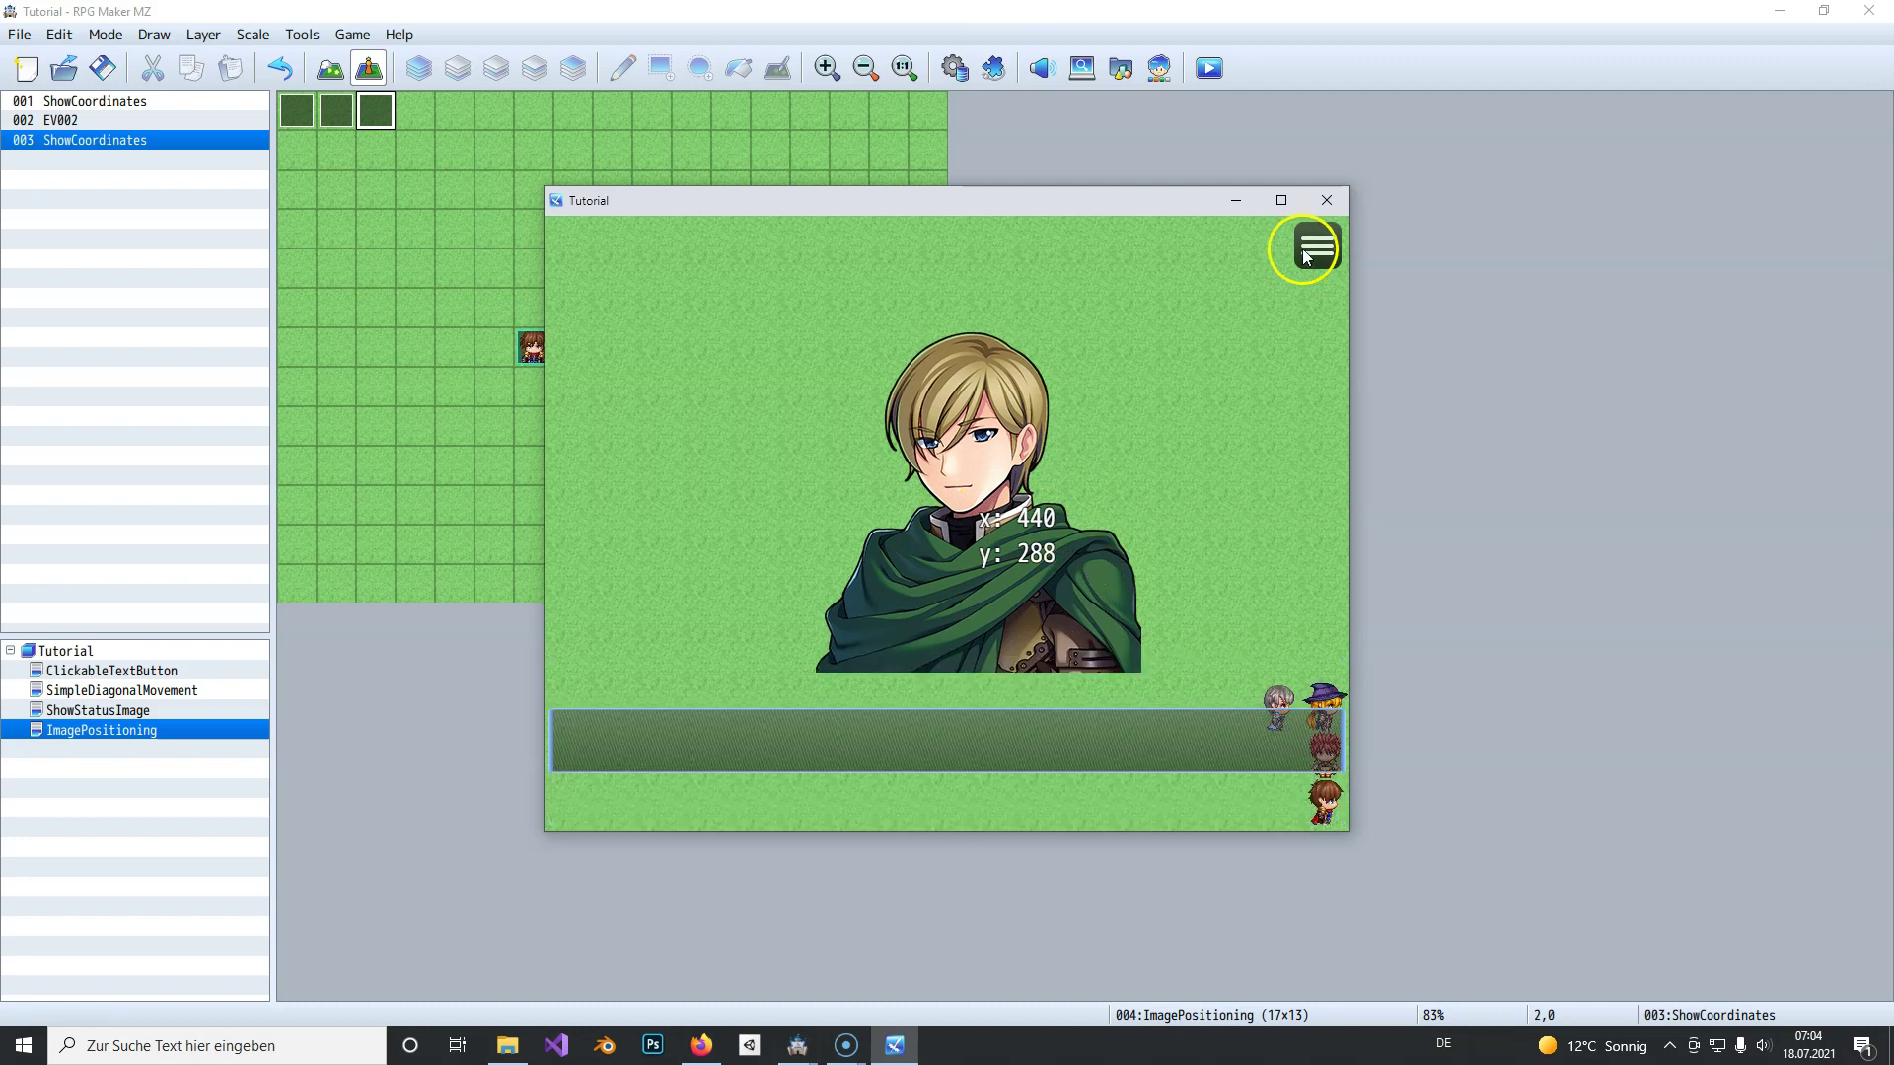
{"action": "left_click", "coordinate": [1323, 200]}
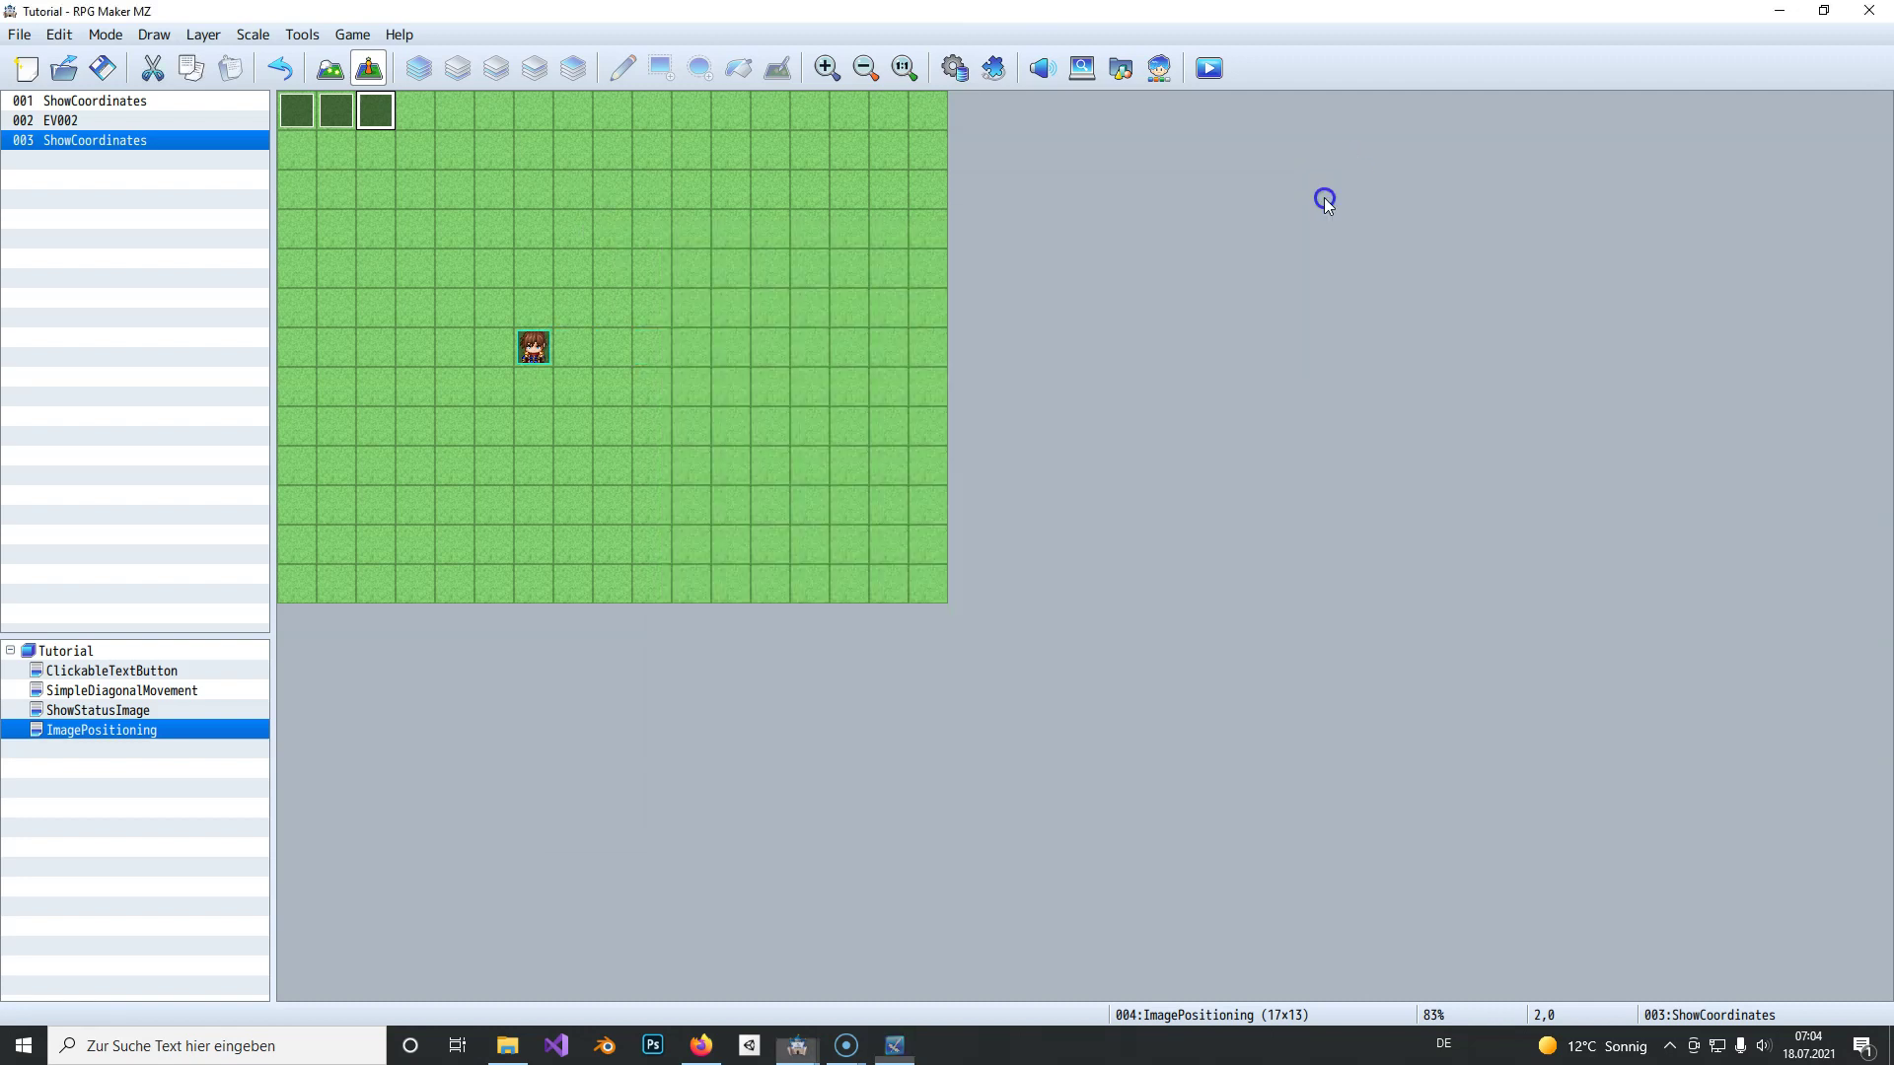